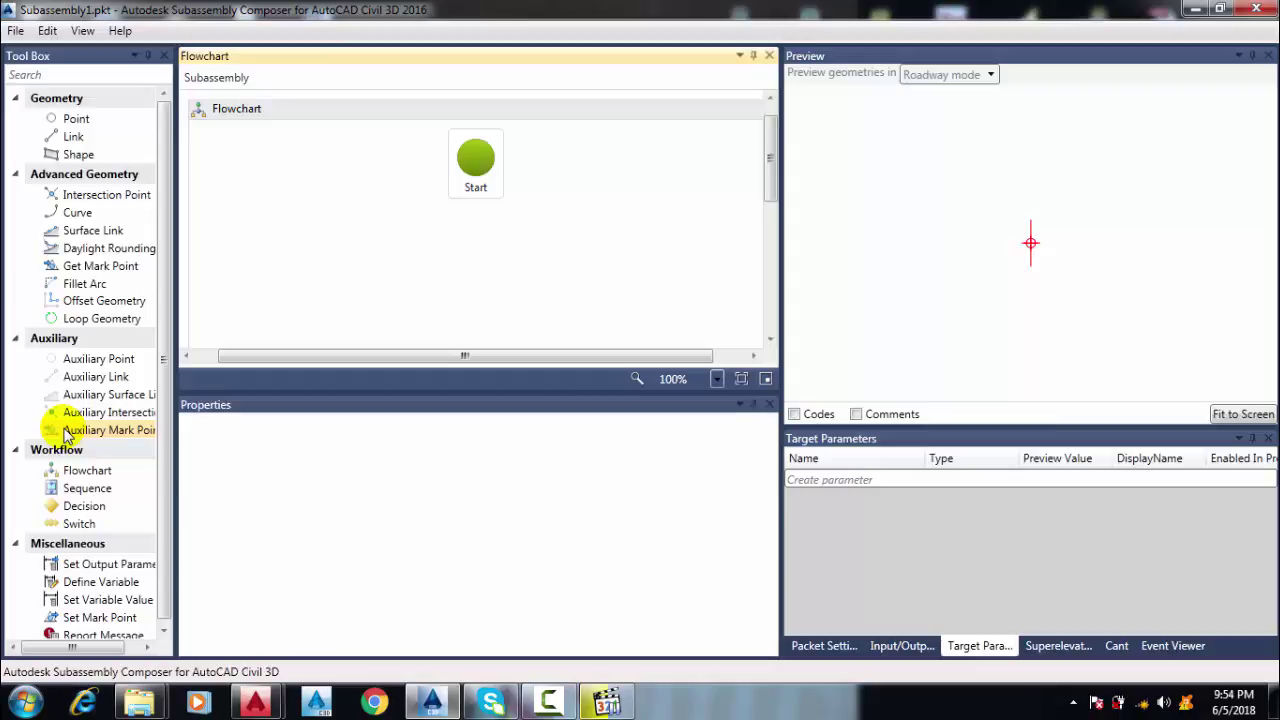
# - Switch to the TOUTRIAL SUBASEMBLY drawing in AutoCAD and maximize its window
pyautogui.moveTo(255, 703)
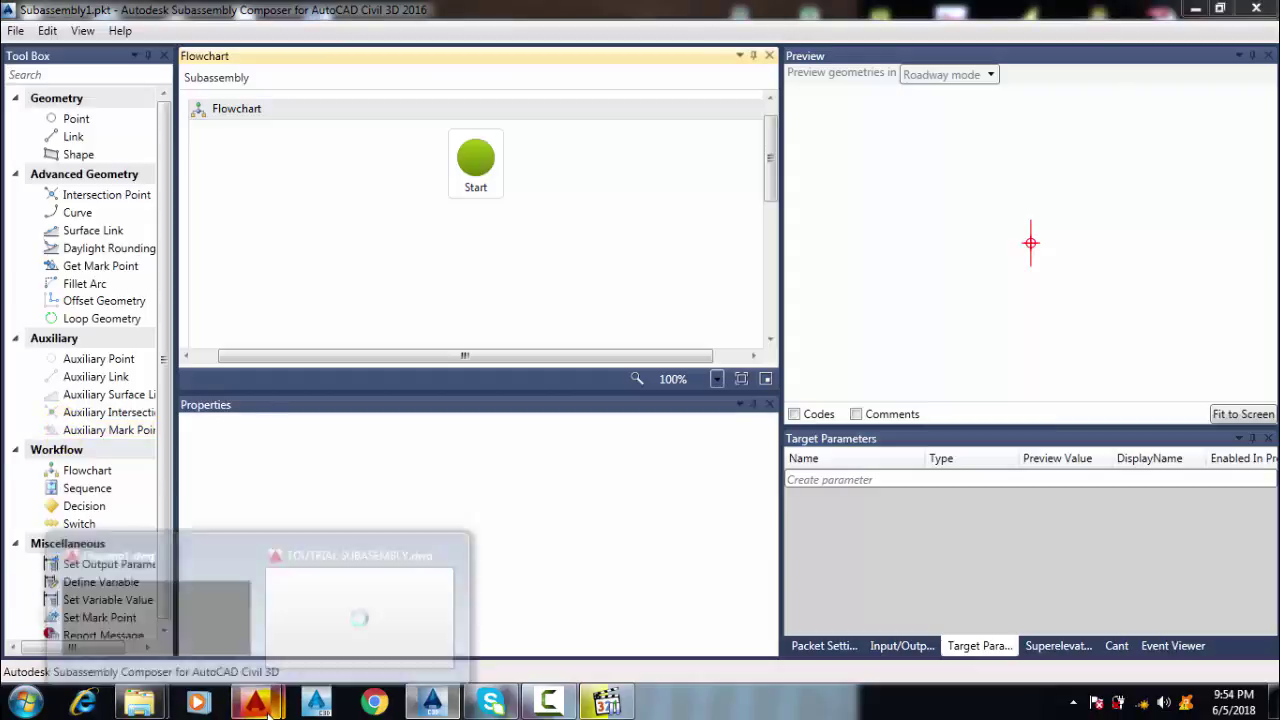
pyautogui.click(243, 571)
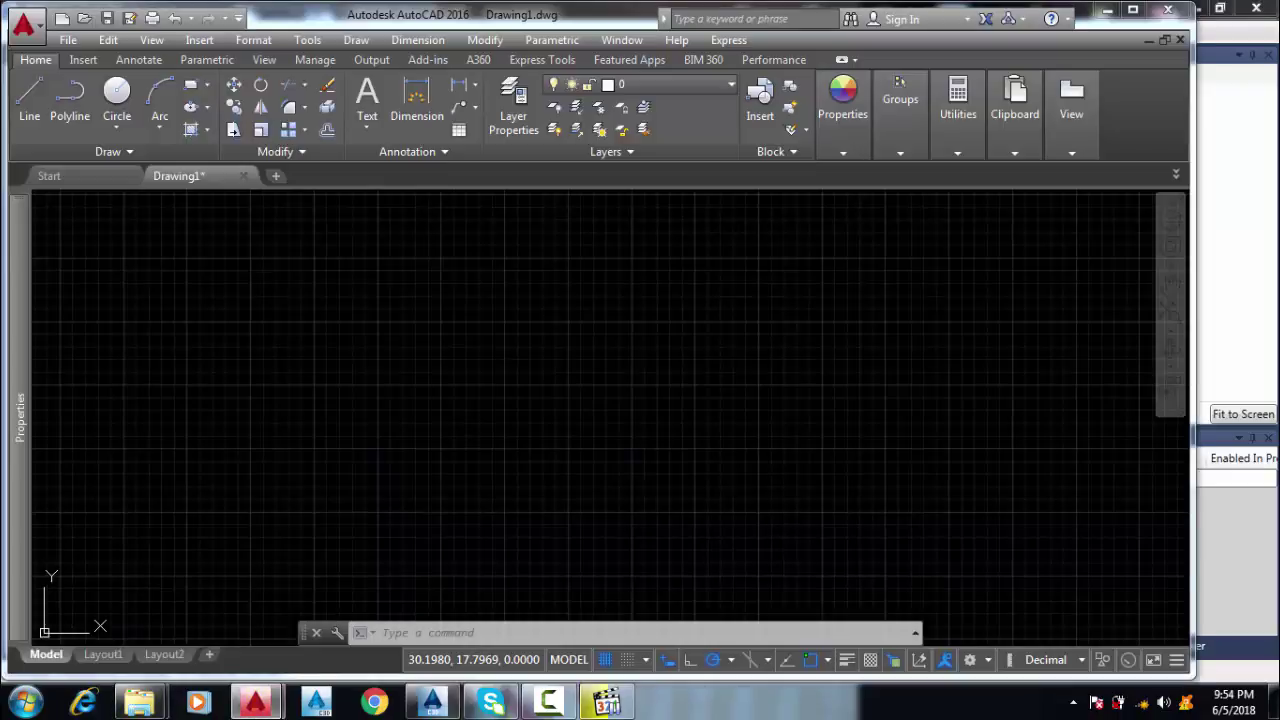
pyautogui.click(610, 391)
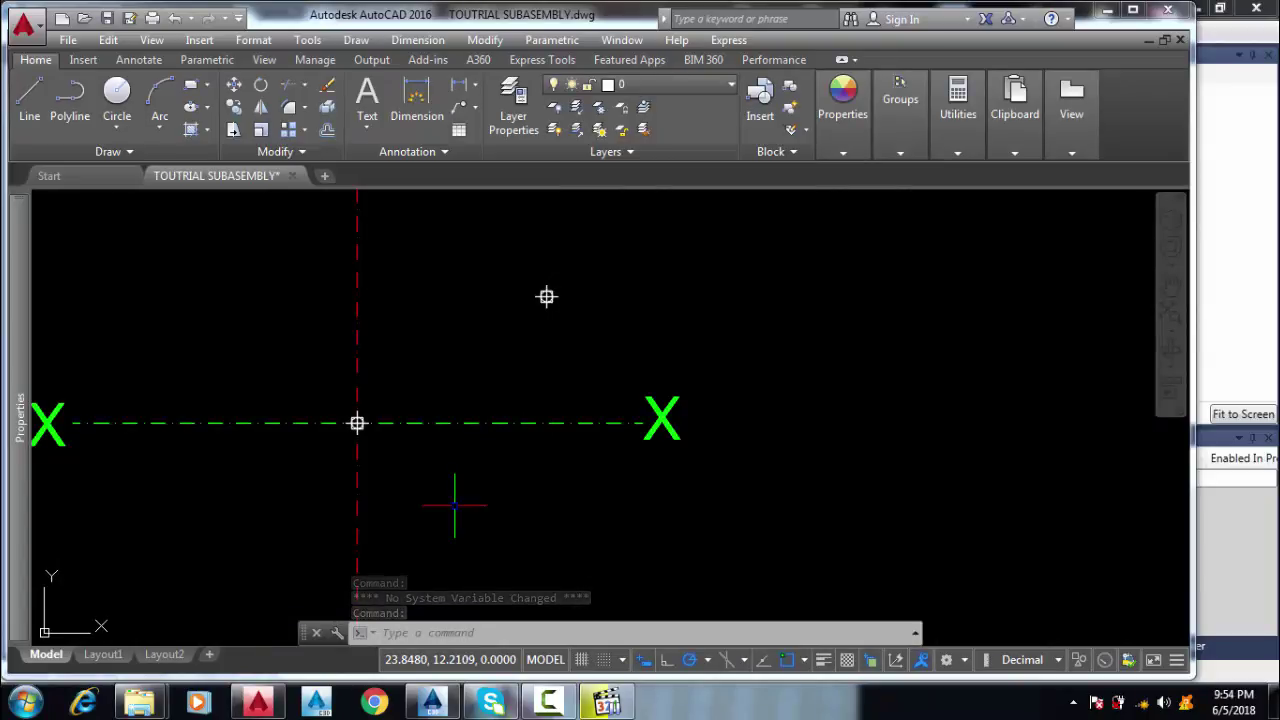
pyautogui.click(1133, 9)
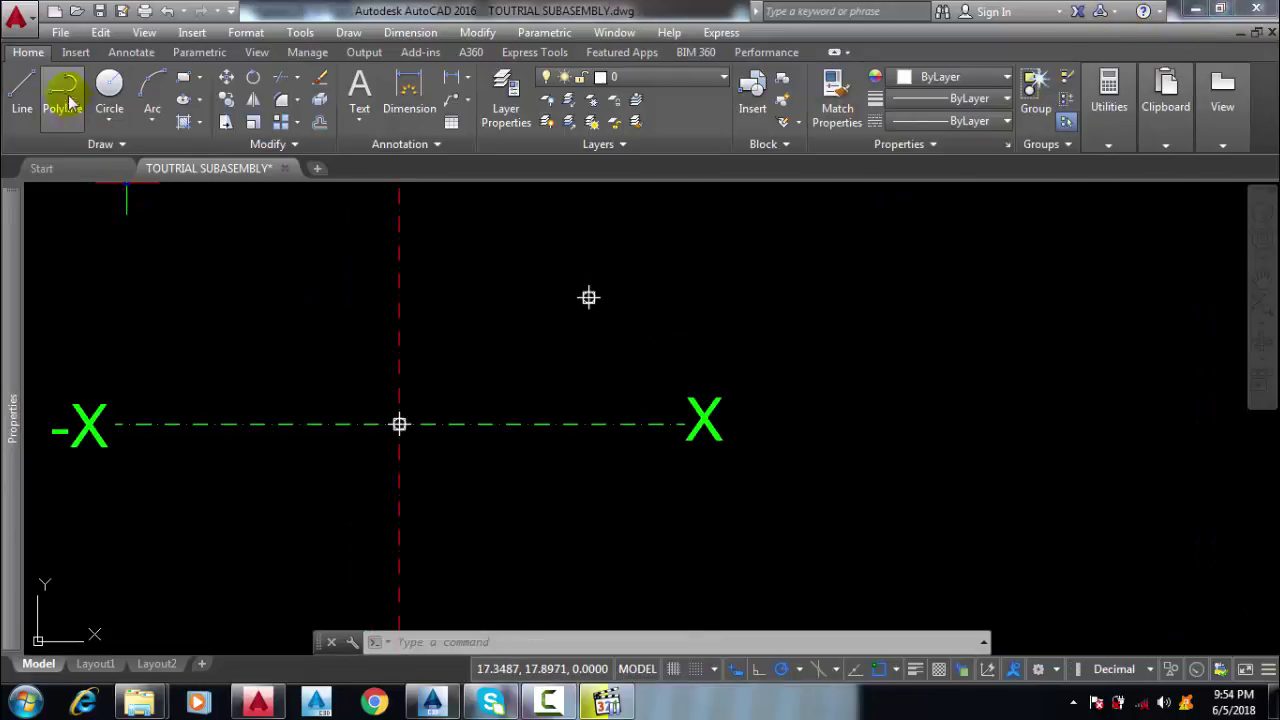
# - Draw a horizontal line about 17.2 units long in the empty area beyond the positive X end of the axes
pyautogui.click(13, 87)
pyautogui.scroll(-5, 368, 355)
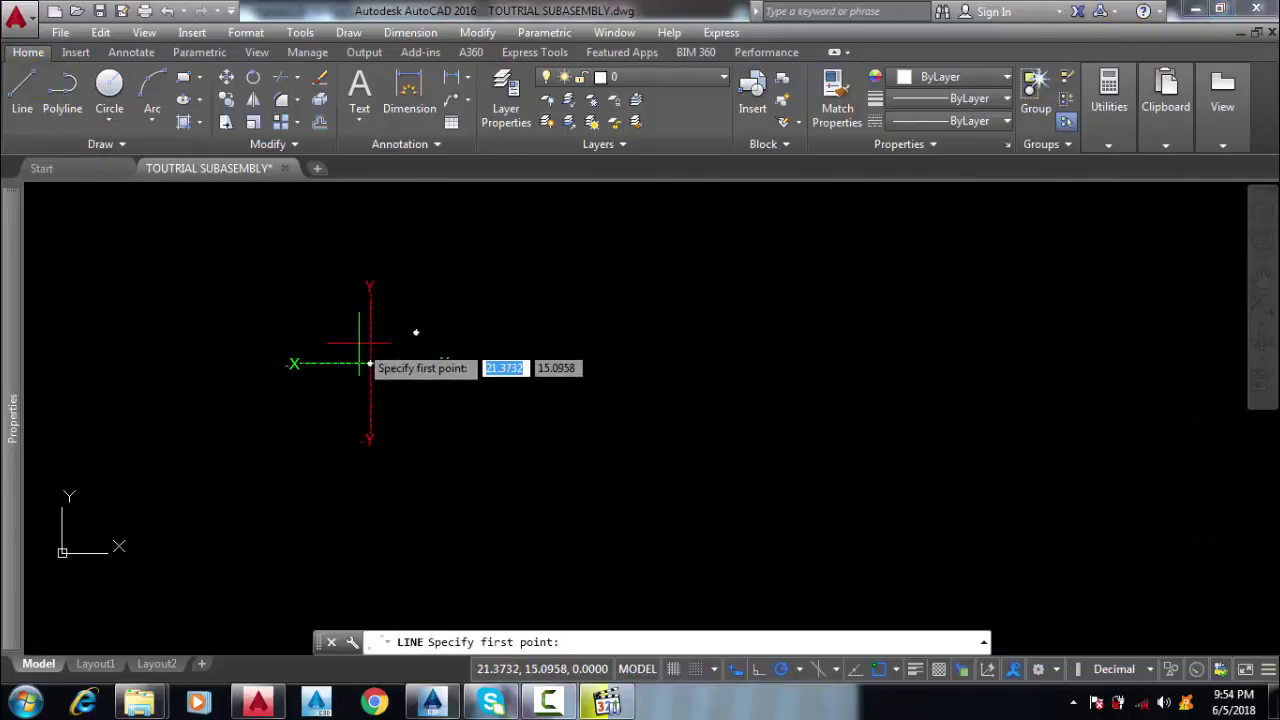
pyautogui.click(596, 320)
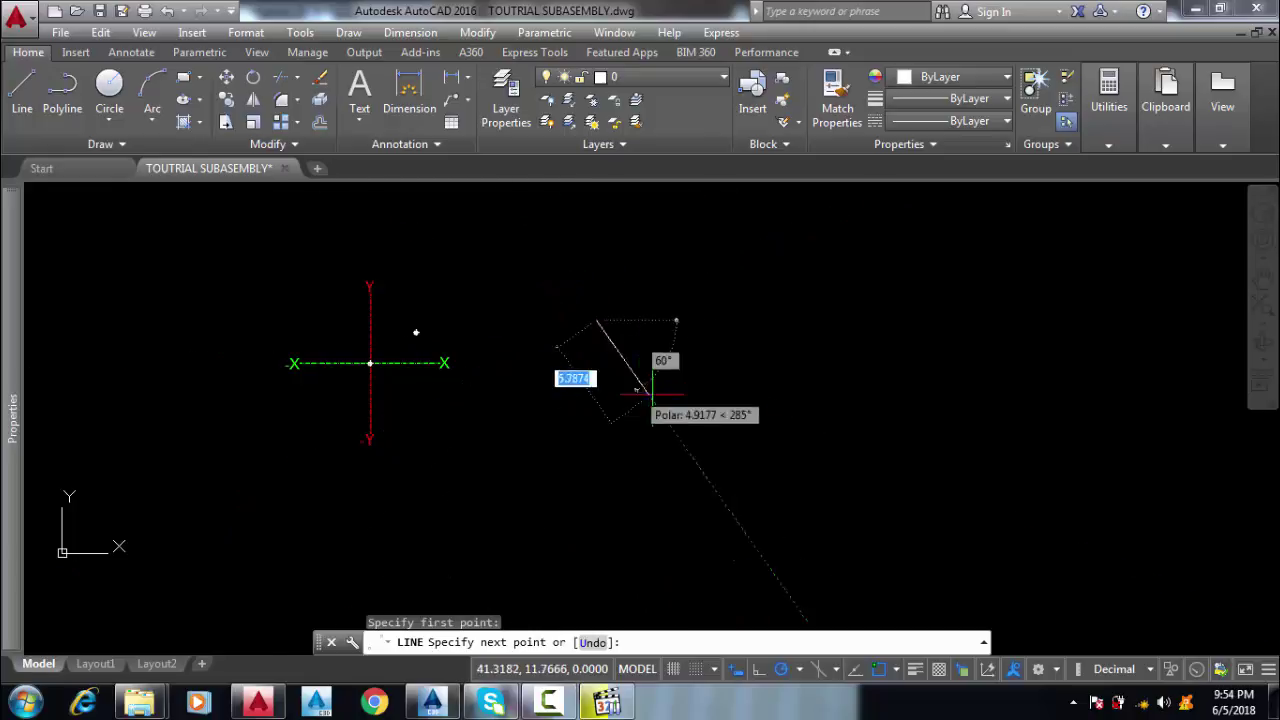
pyautogui.click(834, 320)
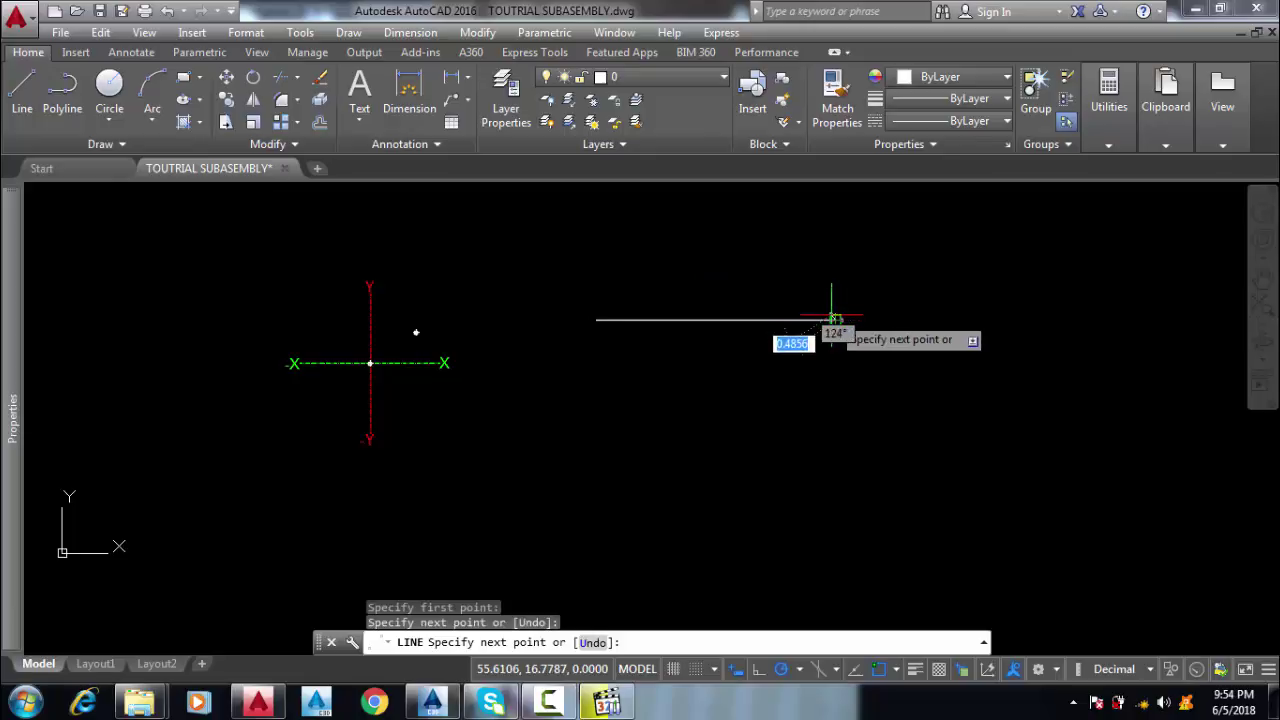
pyautogui.press('Return')
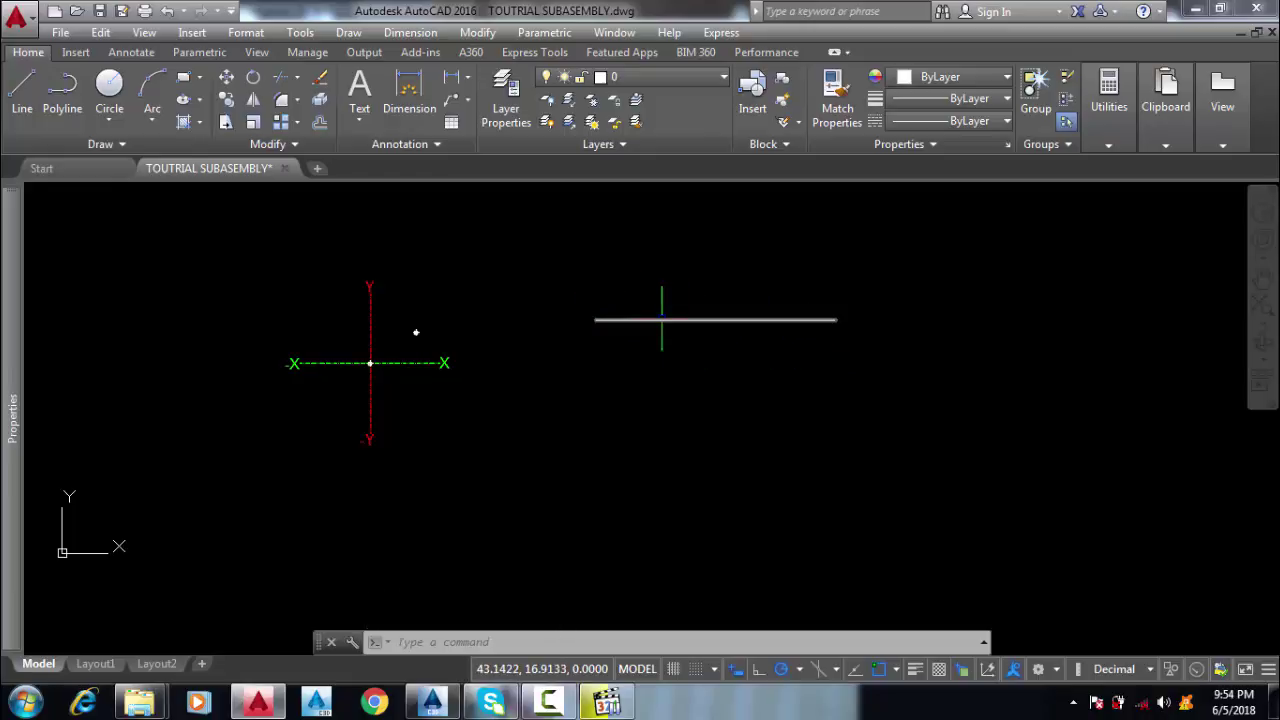
pyautogui.moveTo(660, 320)
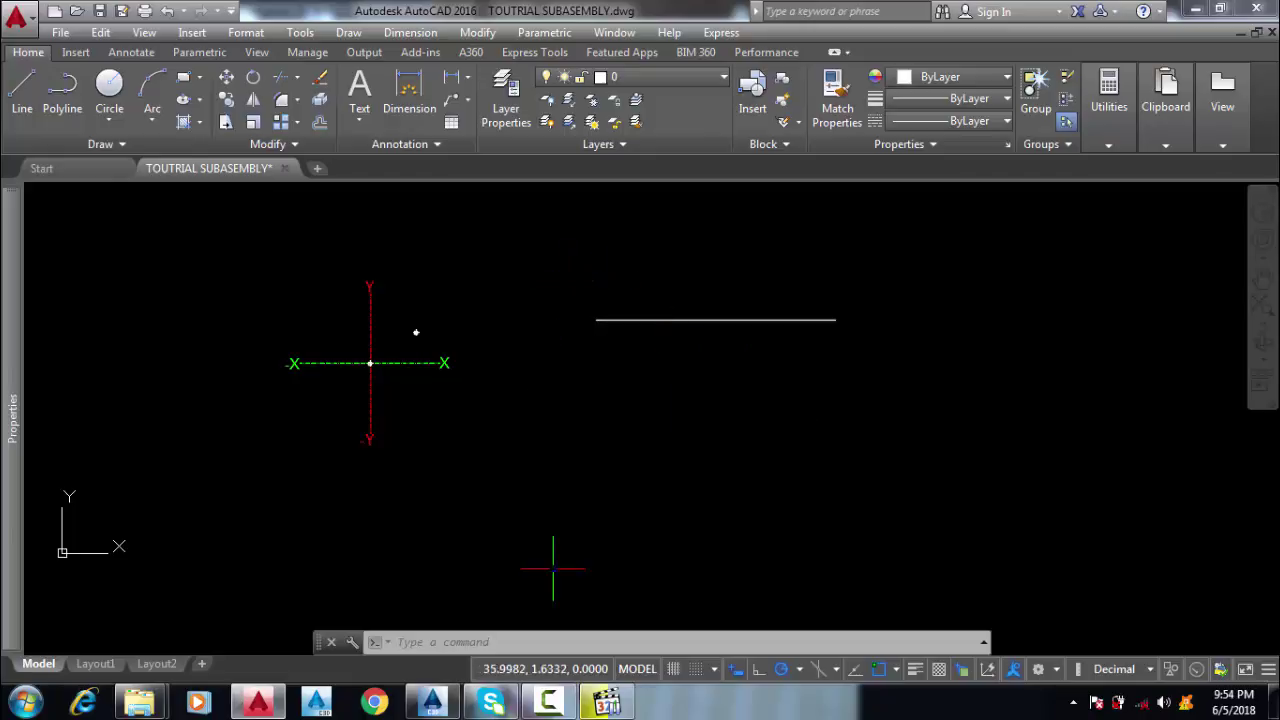
pyautogui.click(432, 702)
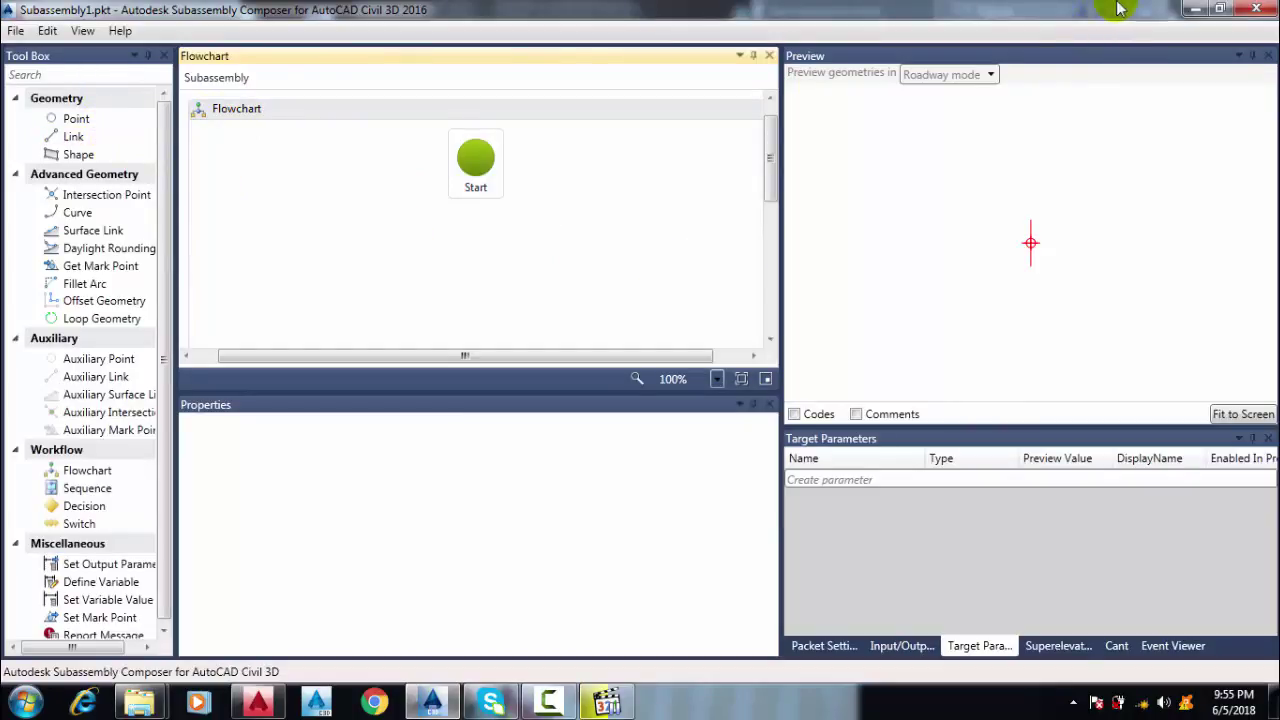
pyautogui.click(1195, 10)
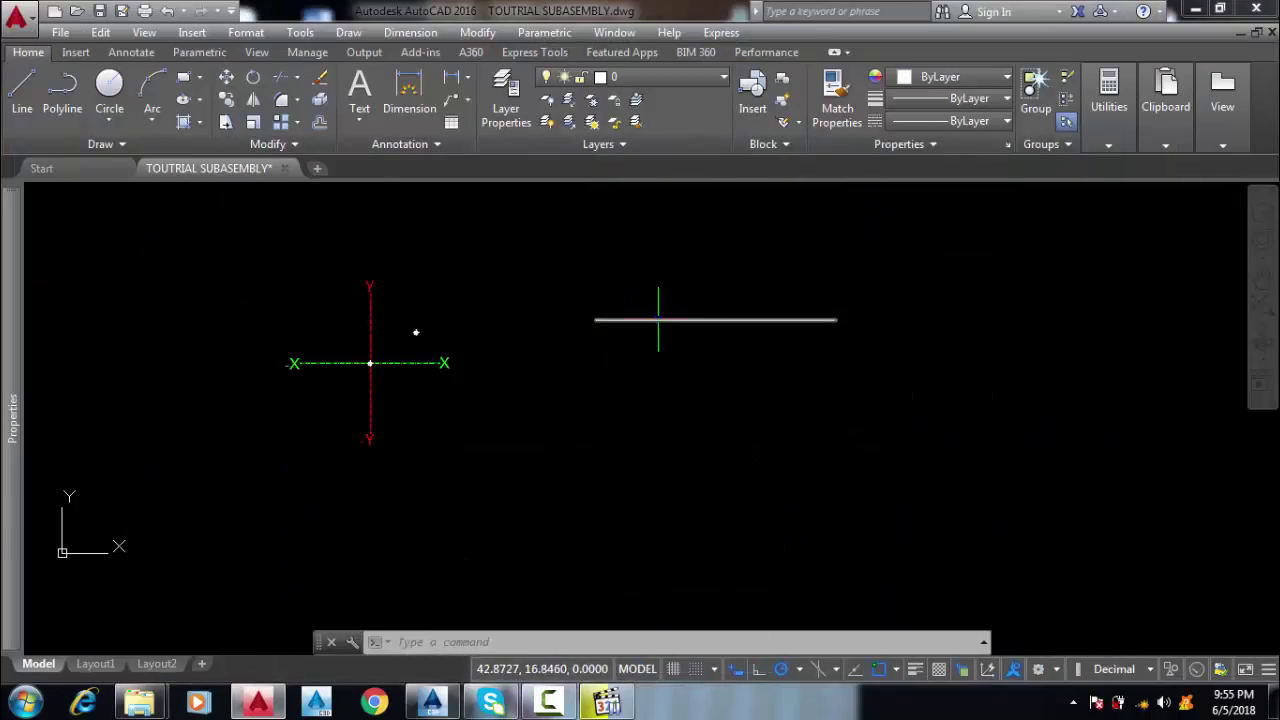
pyautogui.click(658, 316)
pyautogui.click(695, 398)
pyautogui.click(800, 290)
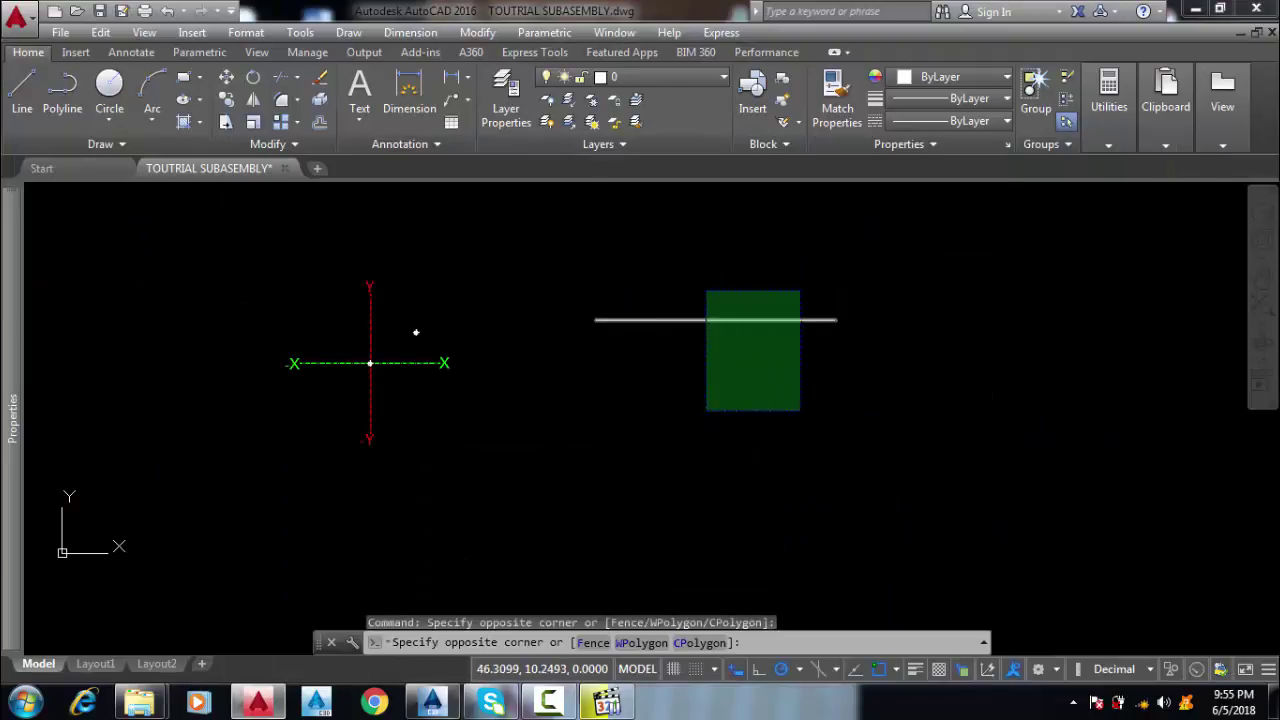
pyautogui.click(708, 402)
pyautogui.write('o')
pyautogui.press('Return')
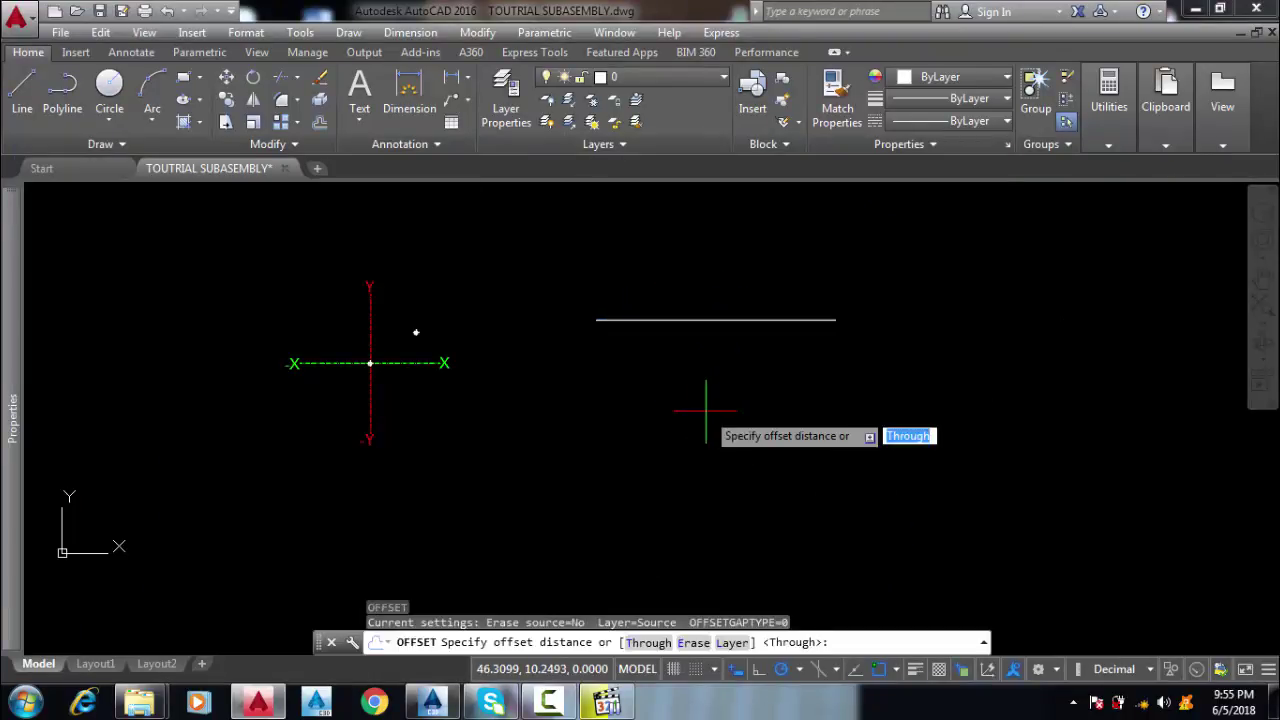
pyautogui.write('.')
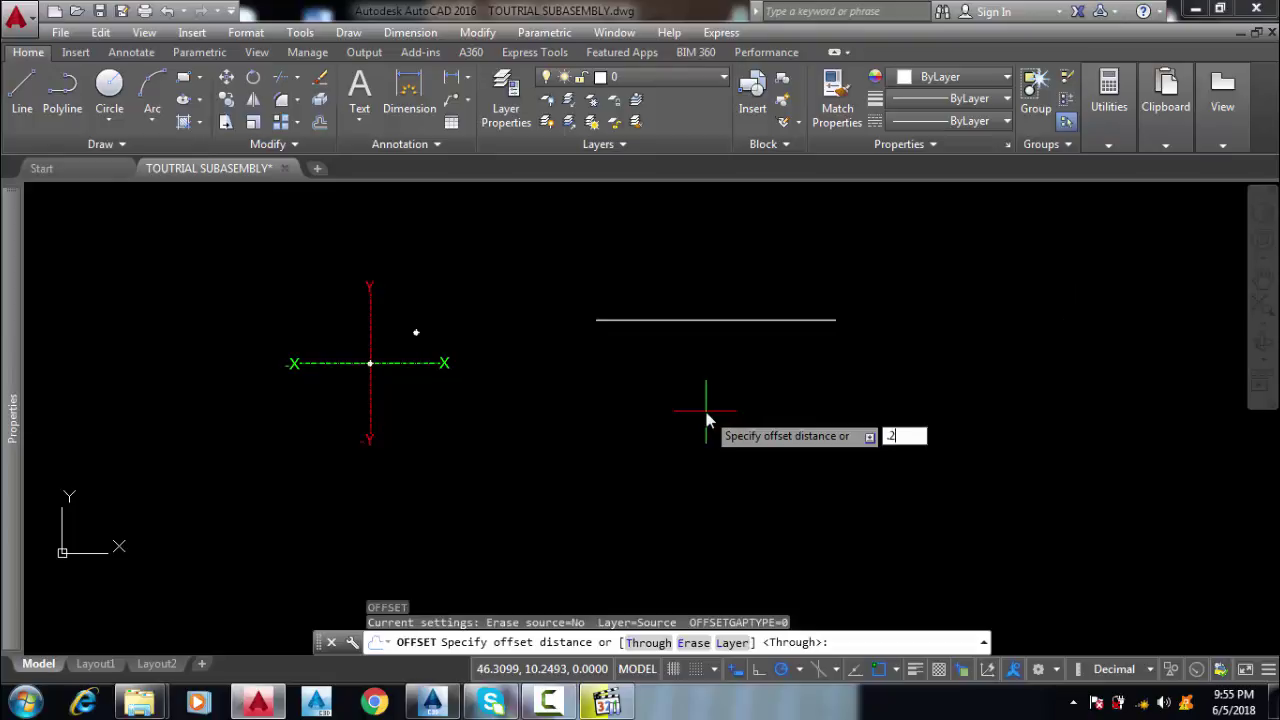
pyautogui.write('2')
pyautogui.press('Return')
pyautogui.click(706, 320)
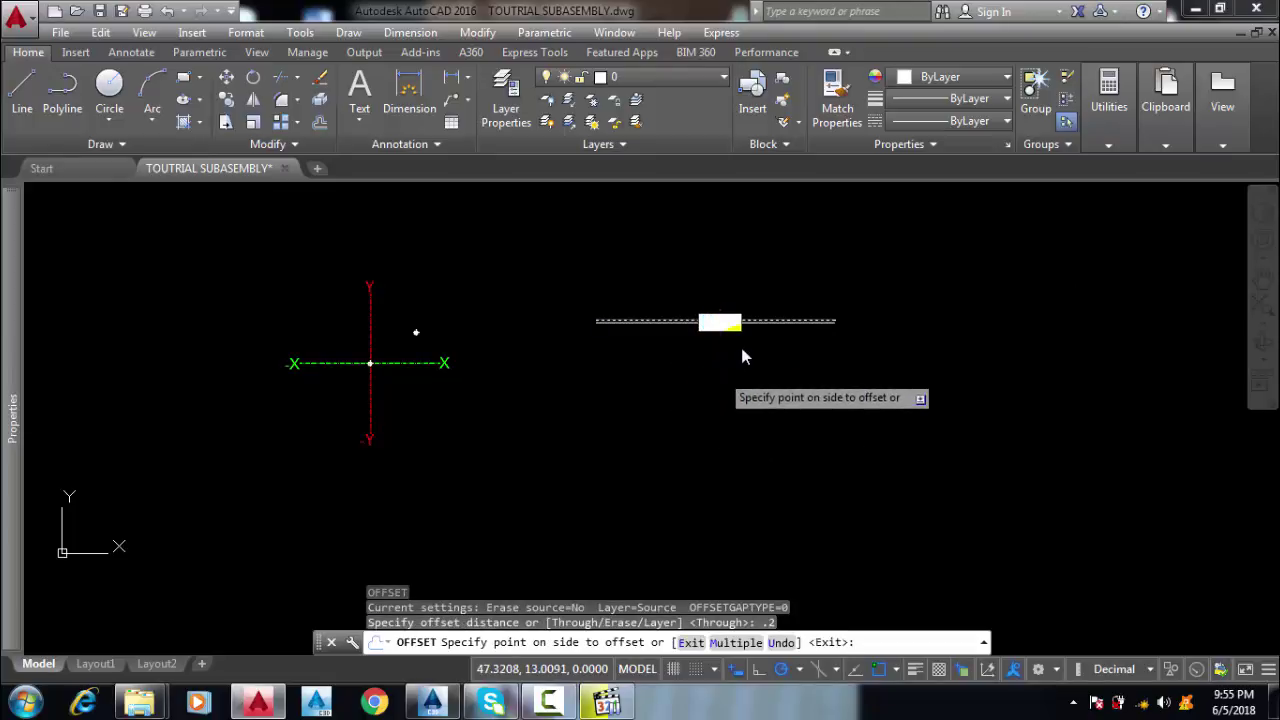
pyautogui.press('Escape')
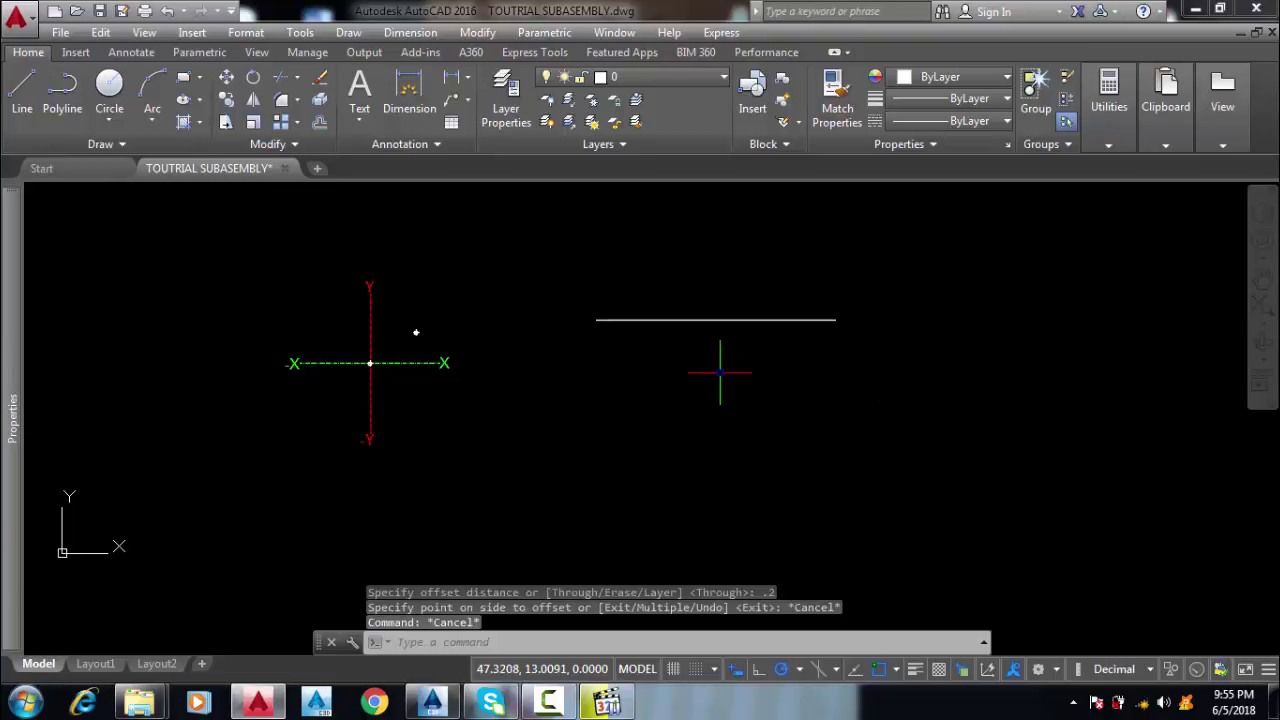
# - Offset the horizontal line downward by a distance of 1
pyautogui.press('Return')
pyautogui.write('1')
pyautogui.press('Return')
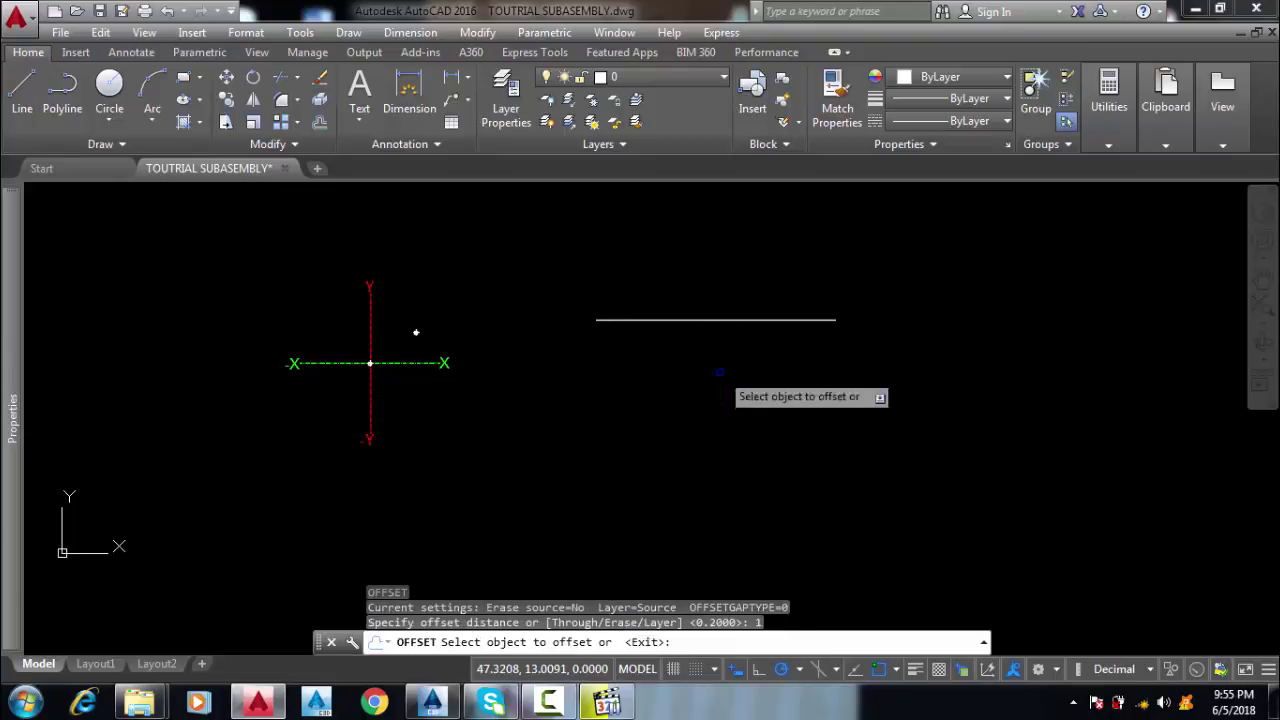
pyautogui.click(721, 321)
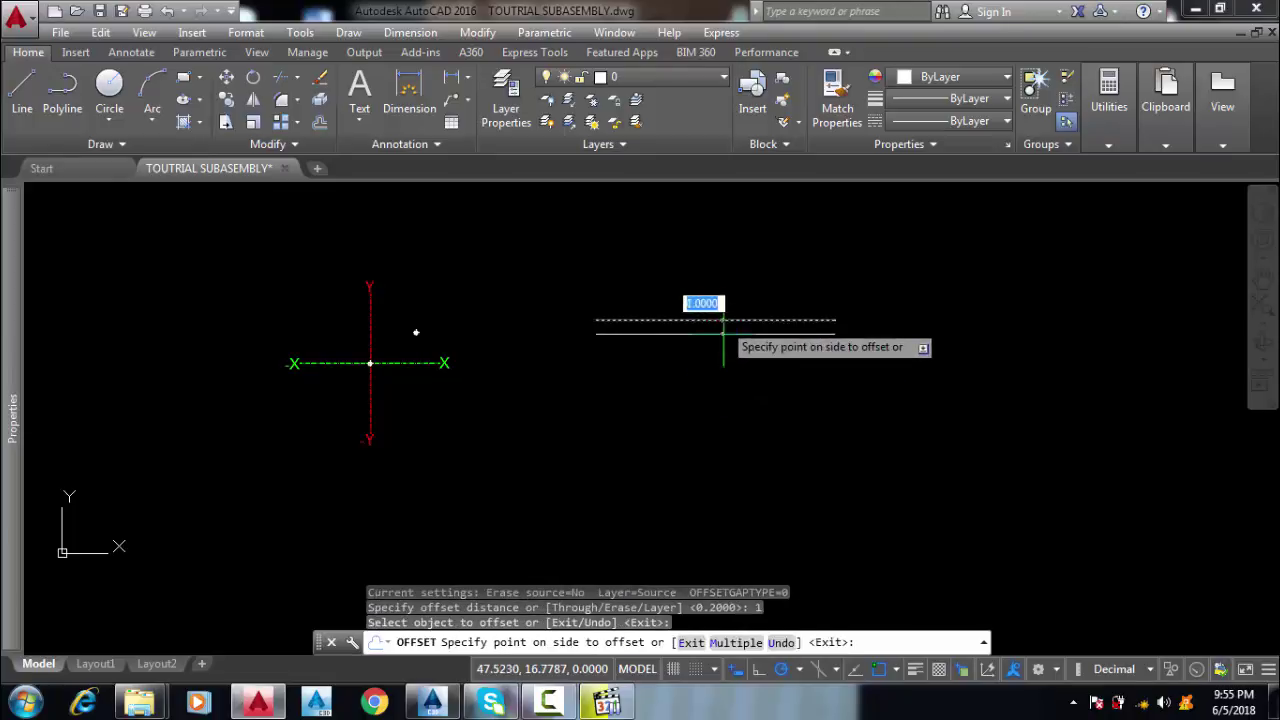
pyautogui.click(733, 372)
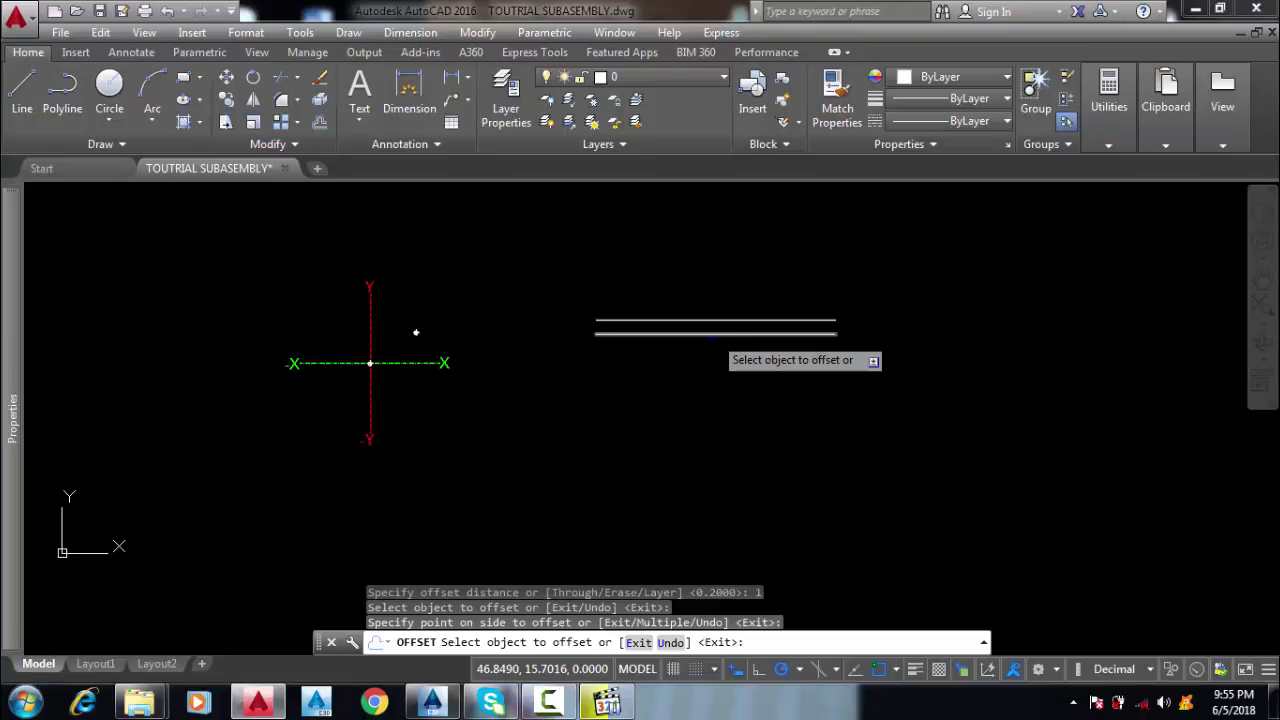
pyautogui.scroll(7, 600, 336)
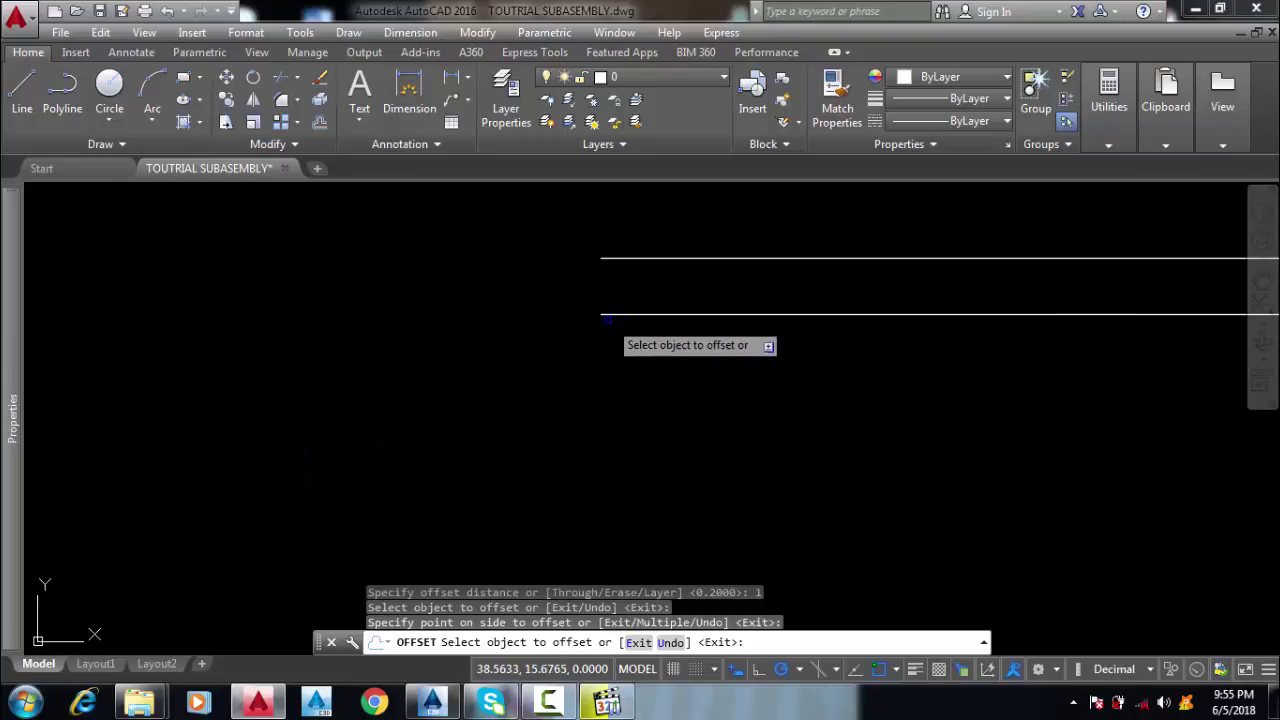
pyautogui.press('Escape')
pyautogui.scroll(-4, 547, 288)
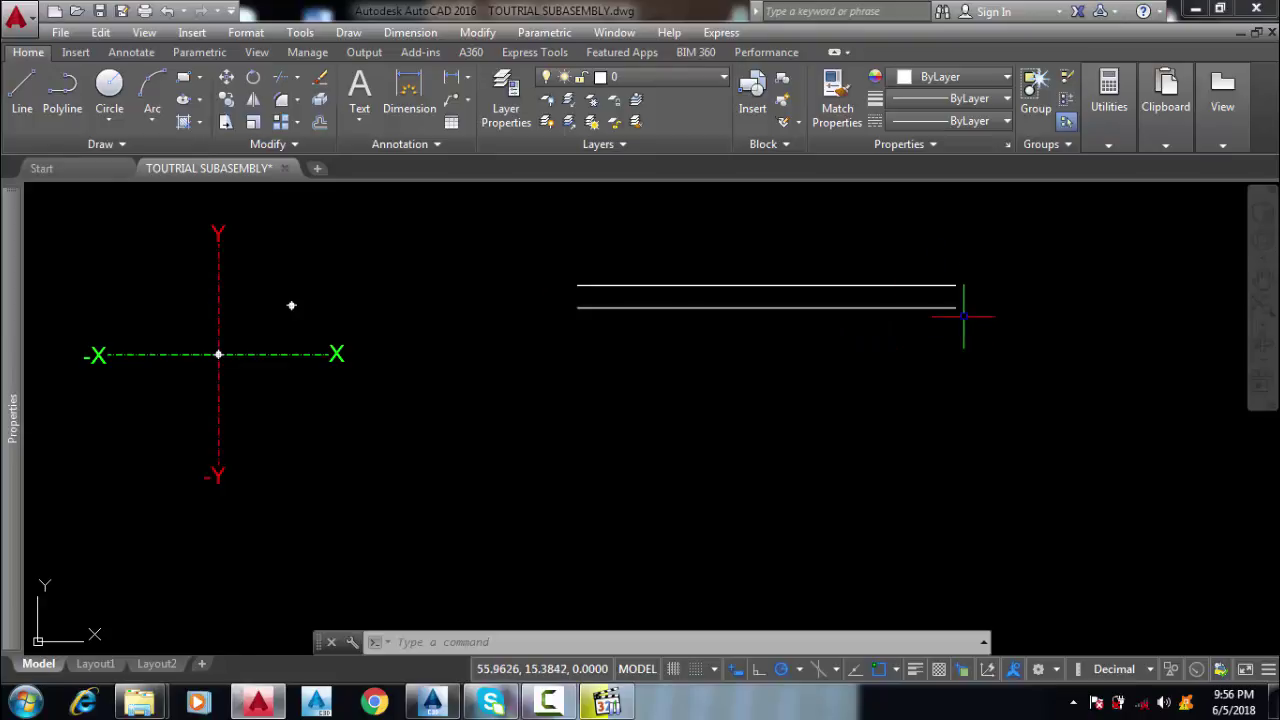
# - Place point objects at both endpoints of the upper horizontal line
pyautogui.scroll(3, 599, 295)
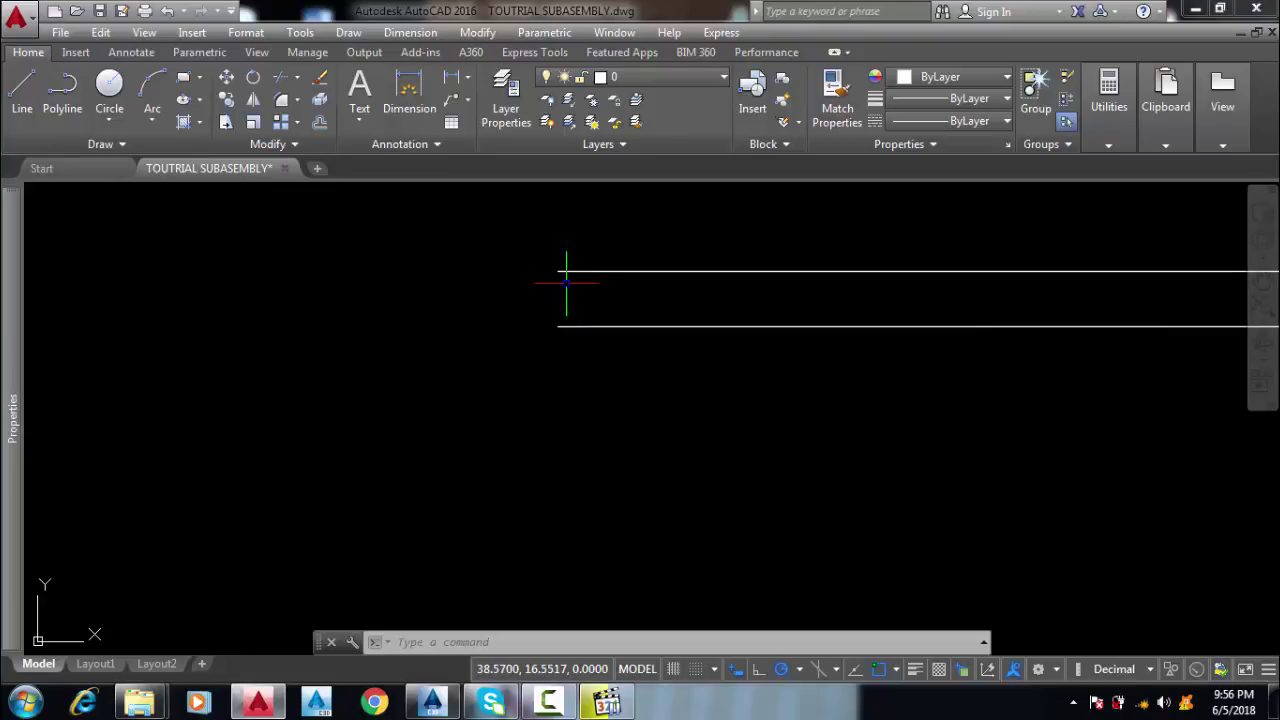
pyautogui.scroll(-3, 670, 310)
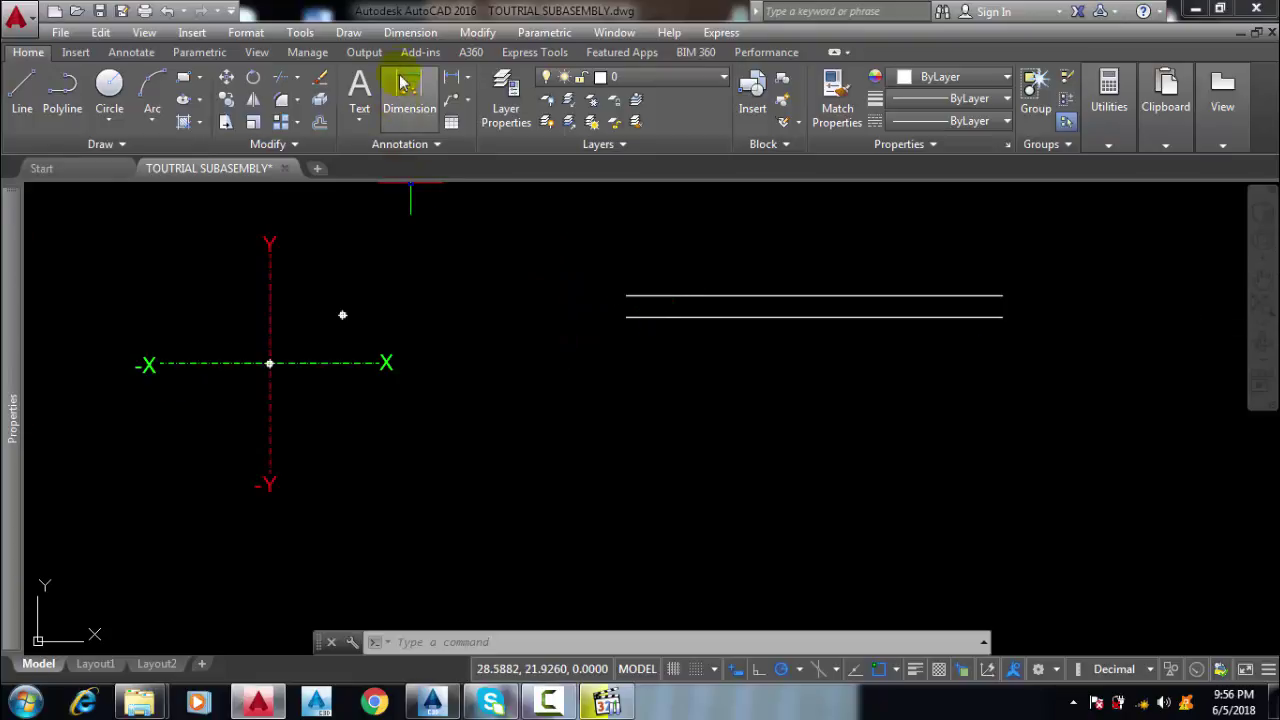
pyautogui.write('PO')
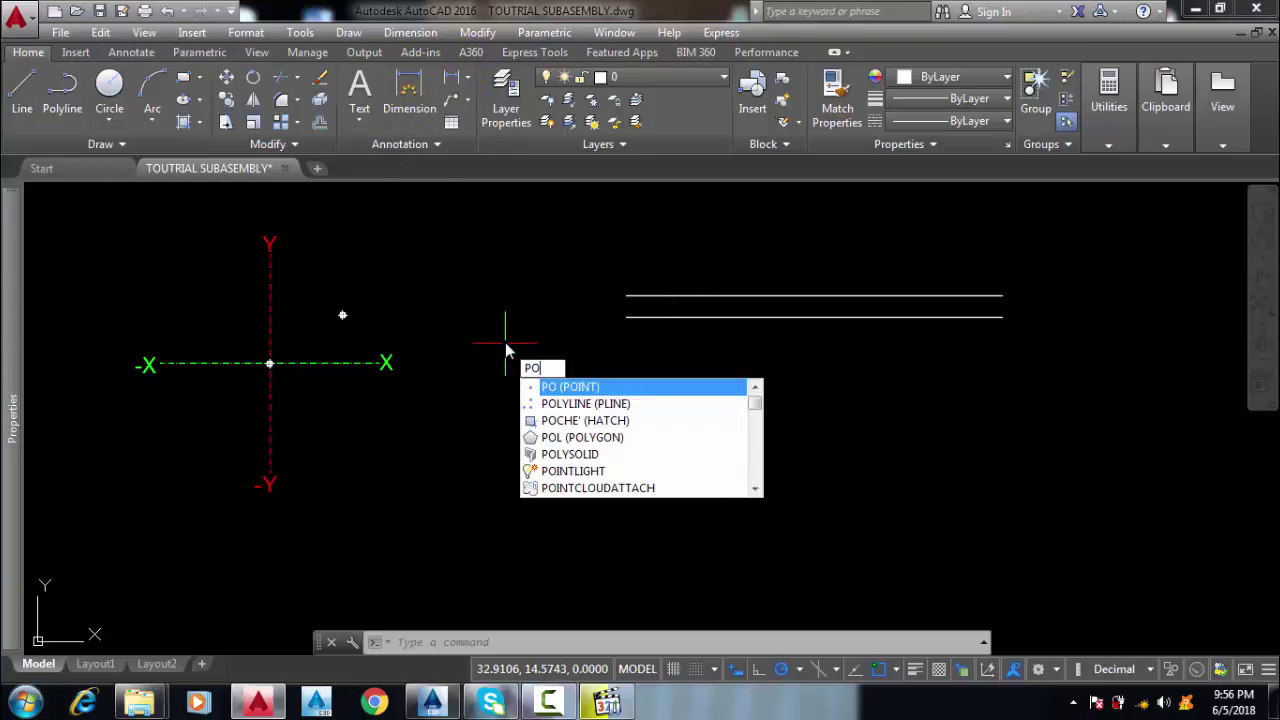
pyautogui.press('Return')
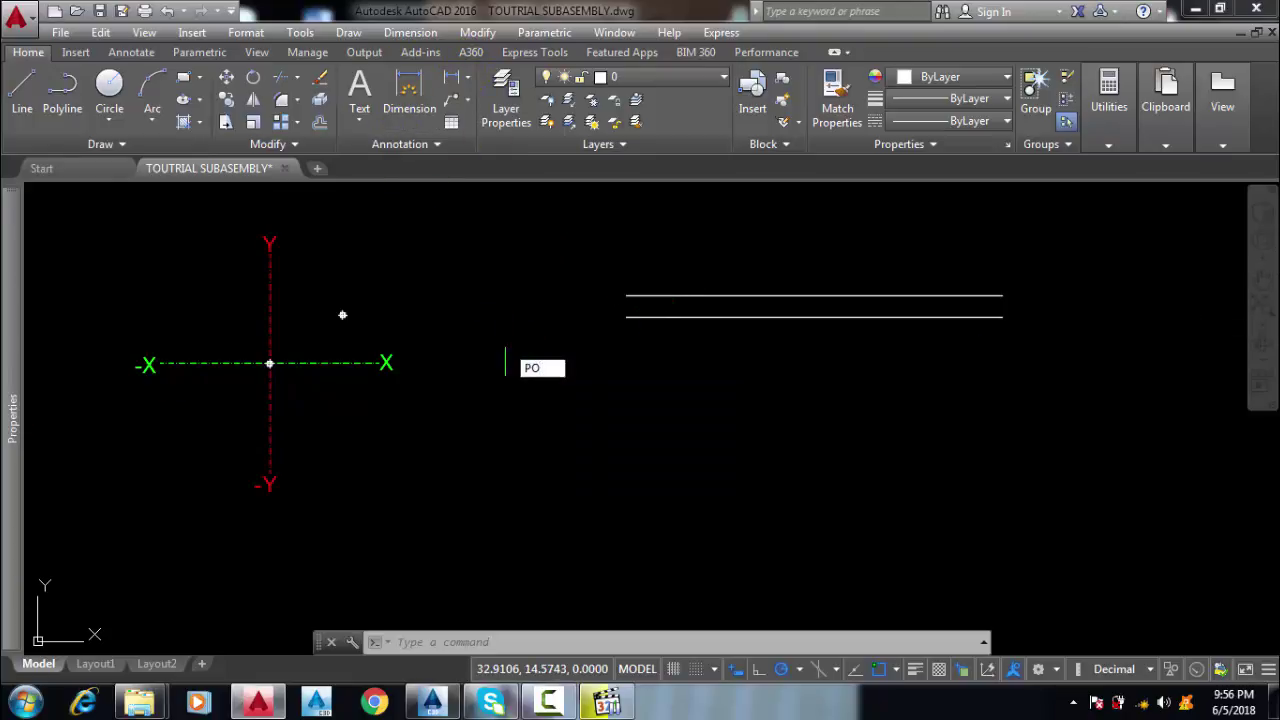
pyautogui.scroll(3, 644, 301)
pyautogui.click(644, 301)
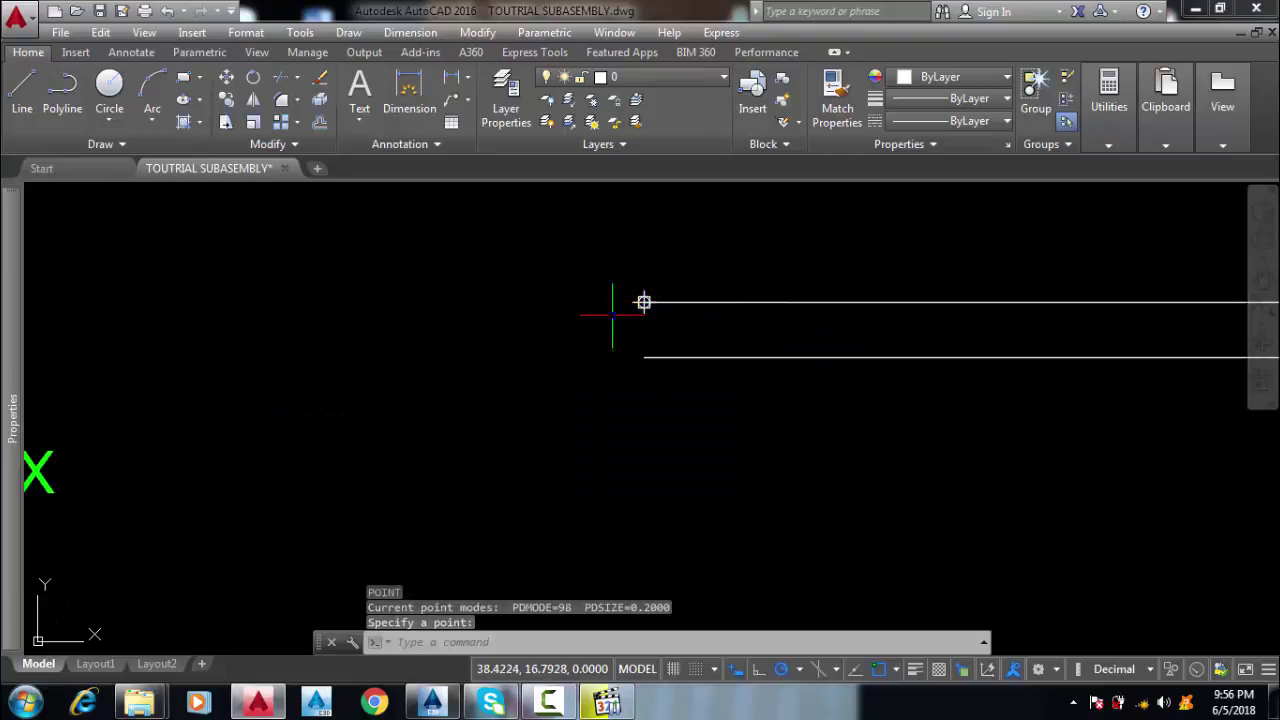
pyautogui.scroll(-4, 514, 327)
pyautogui.scroll(4, 920, 320)
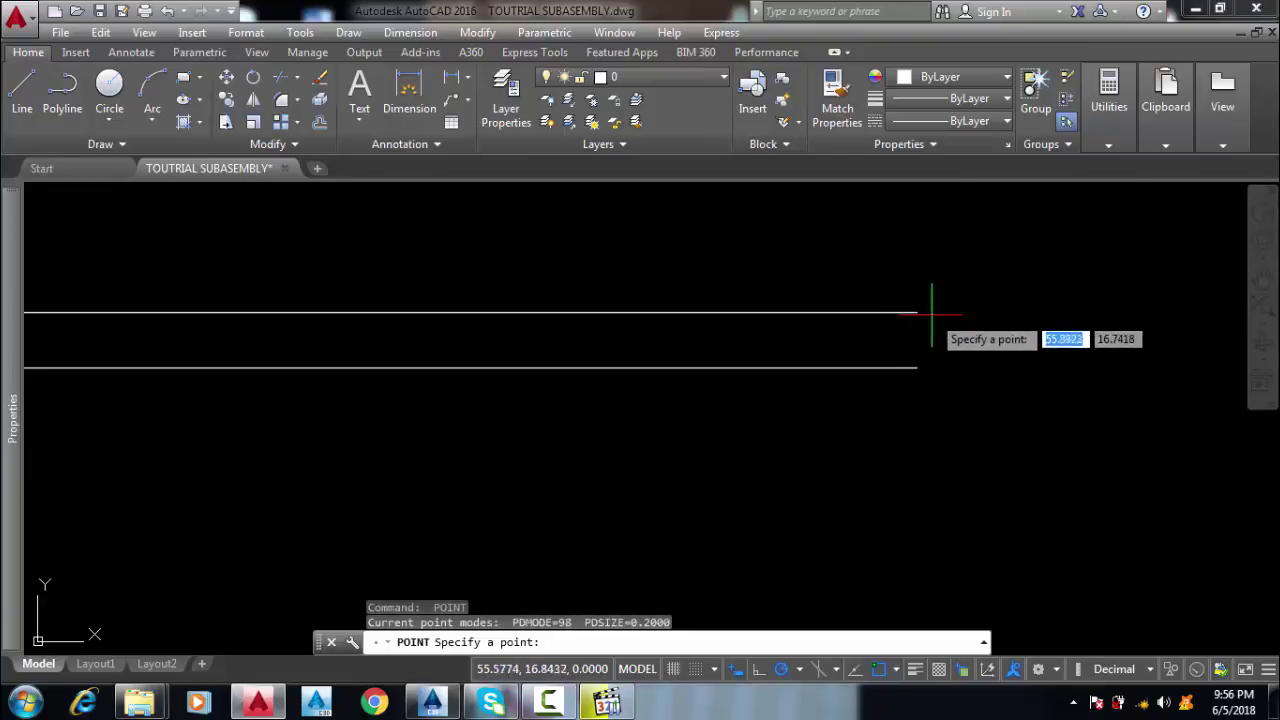
pyautogui.scroll(-4, 994, 300)
# - Place point objects at both endpoints of the lower horizontal line
pyautogui.press('Return')
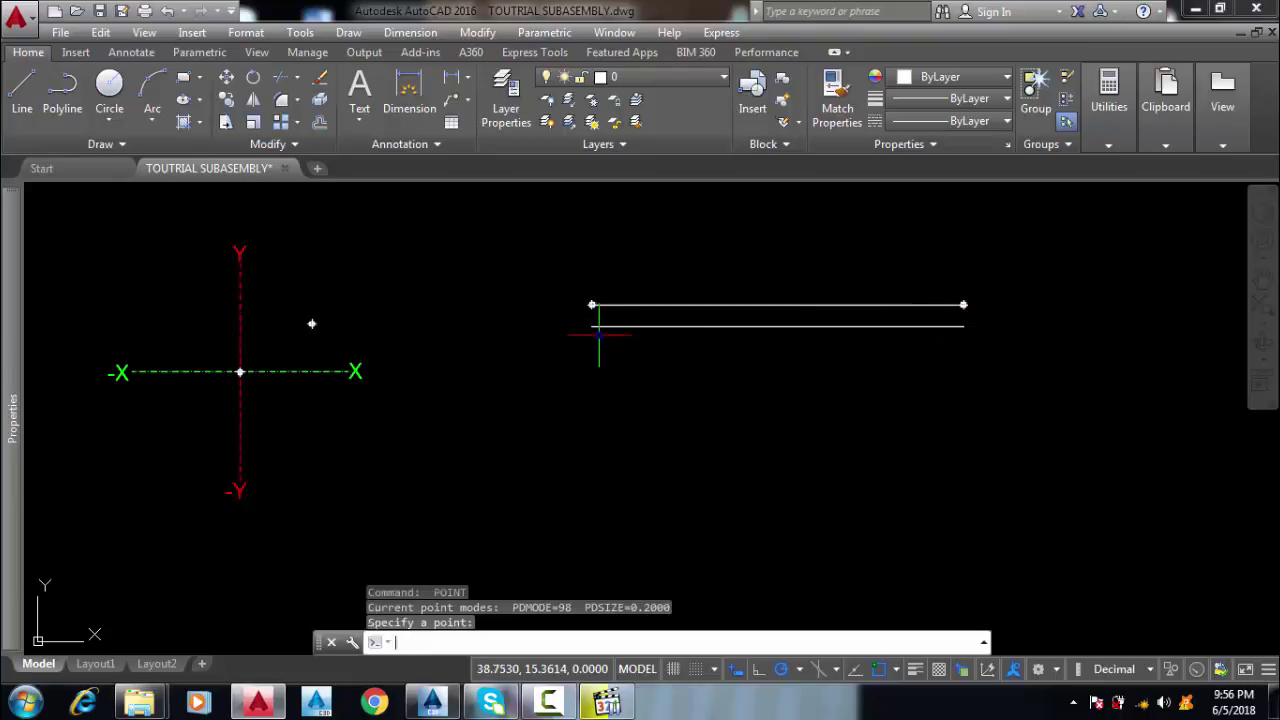
pyautogui.click(592, 326)
pyautogui.press('Return')
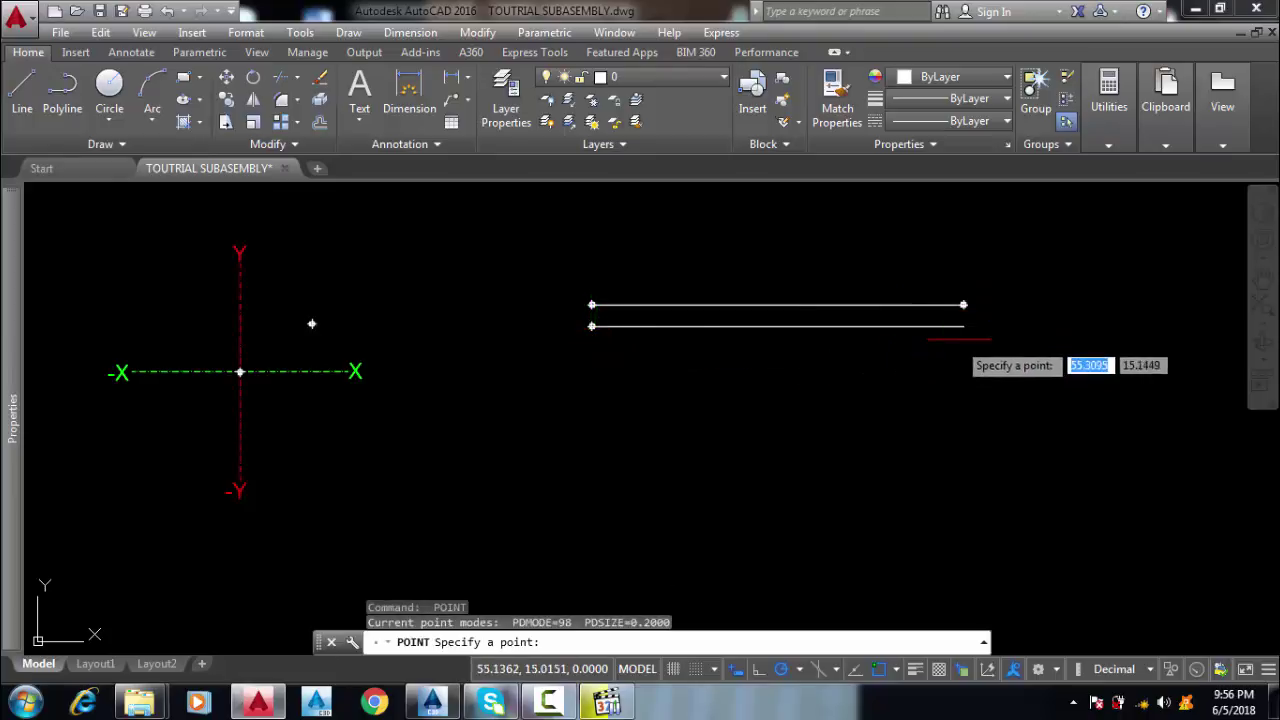
pyautogui.click(963, 326)
# - Change the color of both horizontal lines to red (205,32,39) and clear the selection
pyautogui.scroll(4, 790, 348)
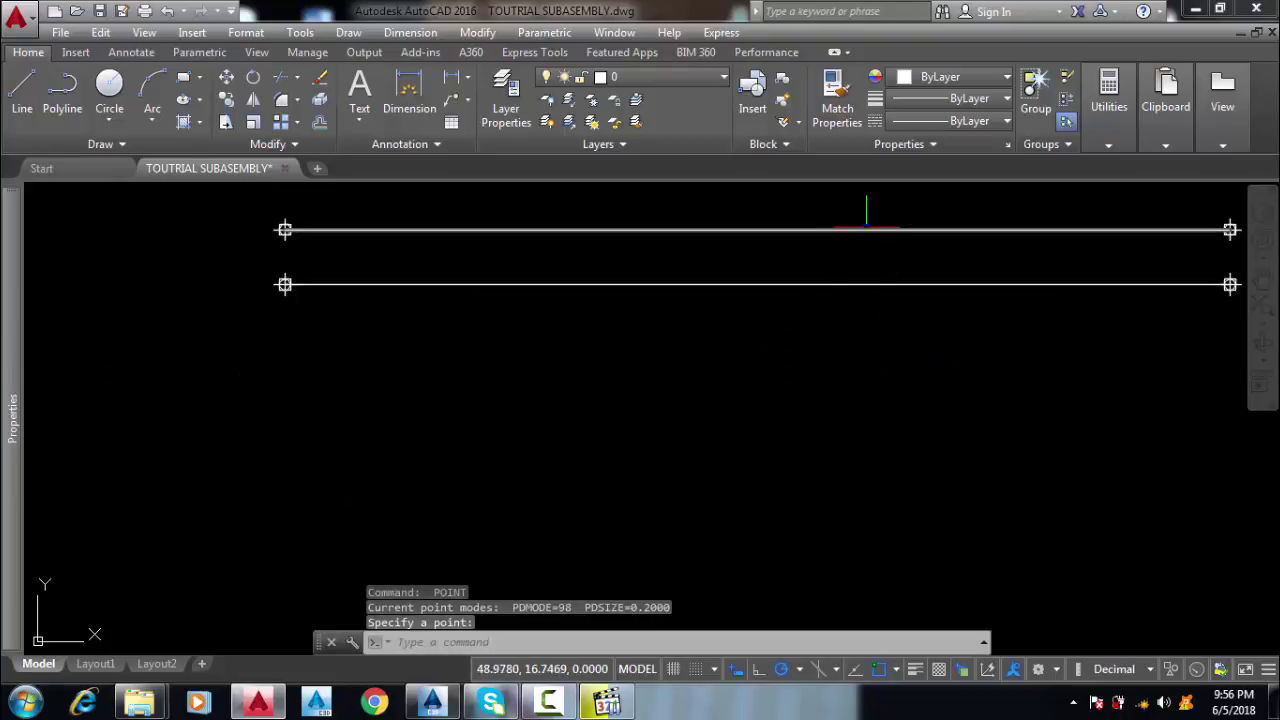
pyautogui.press('Return')
pyautogui.click(866, 212)
pyautogui.click(782, 310)
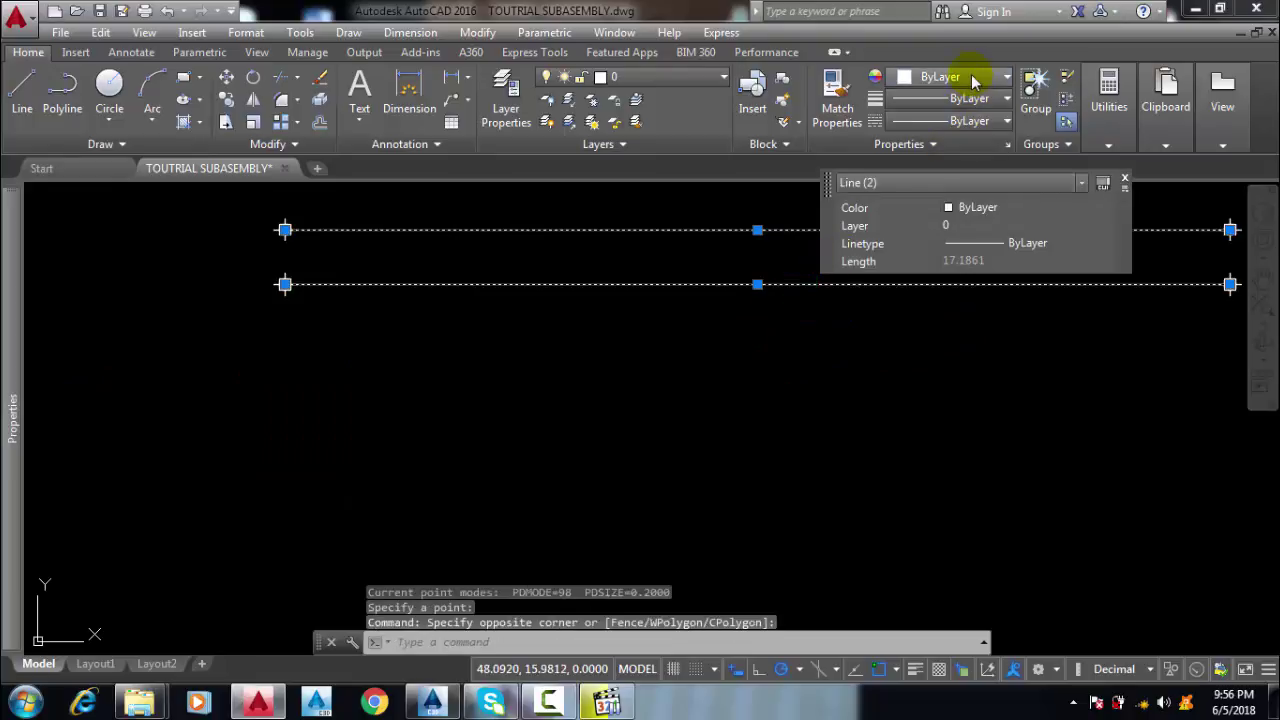
pyautogui.click(970, 77)
pyautogui.click(955, 150)
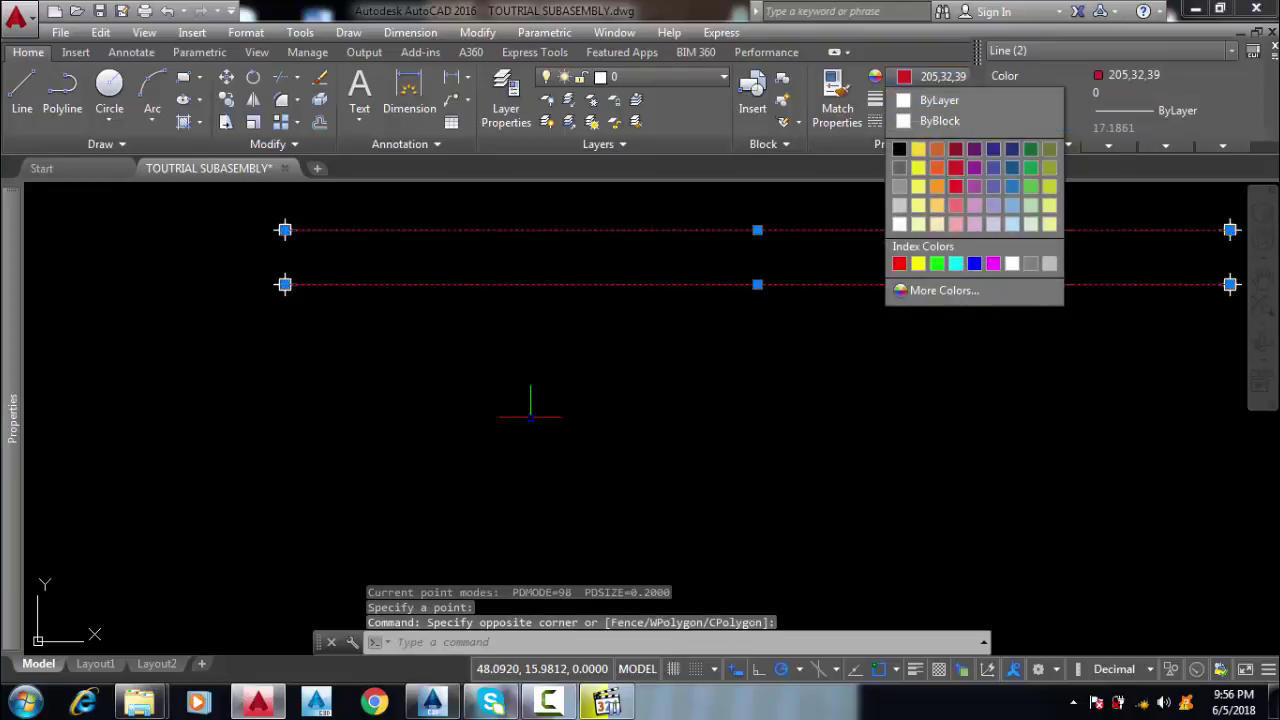
pyautogui.press('Escape')
pyautogui.scroll(-4, 480, 295)
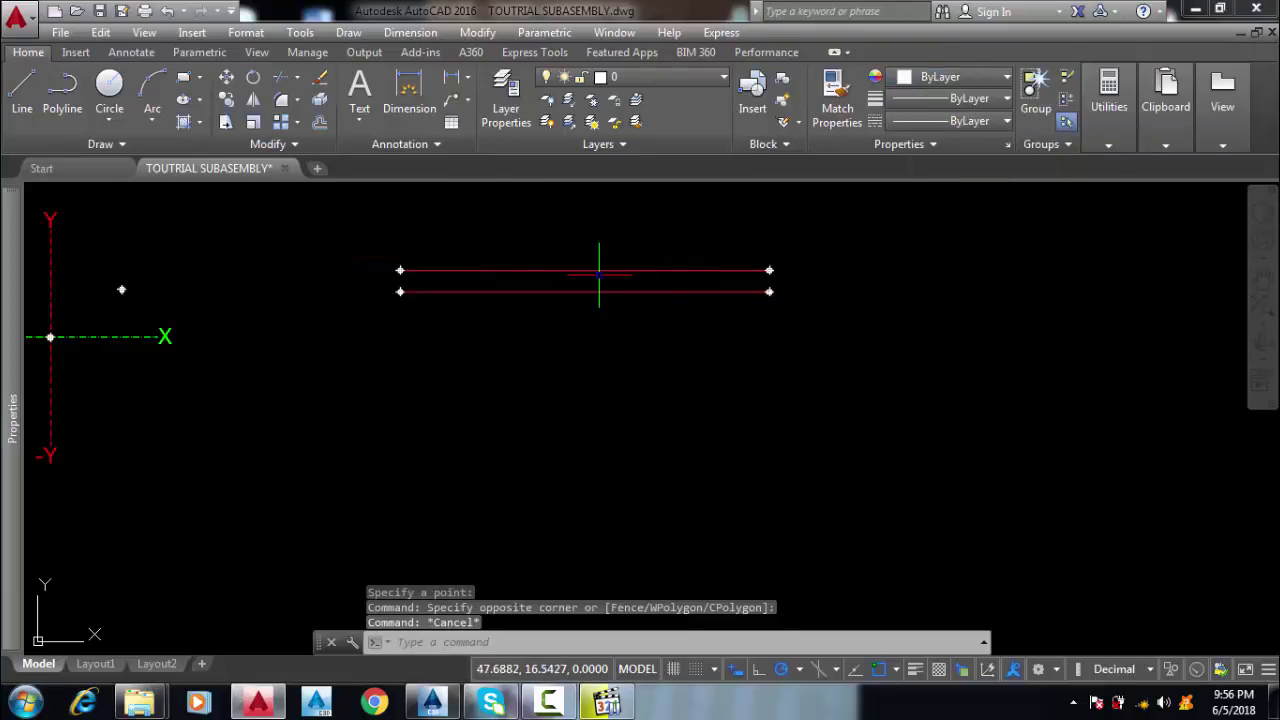
pyautogui.scroll(-4, 599, 271)
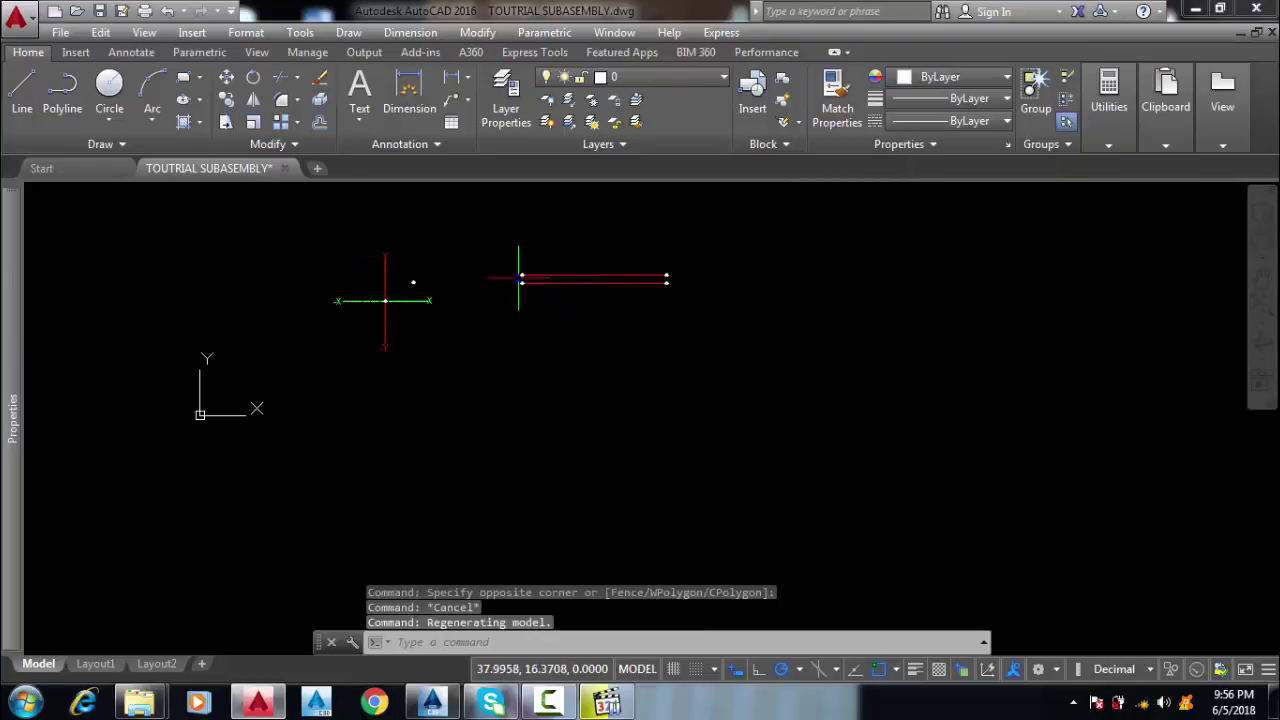
pyautogui.moveTo(519, 275)
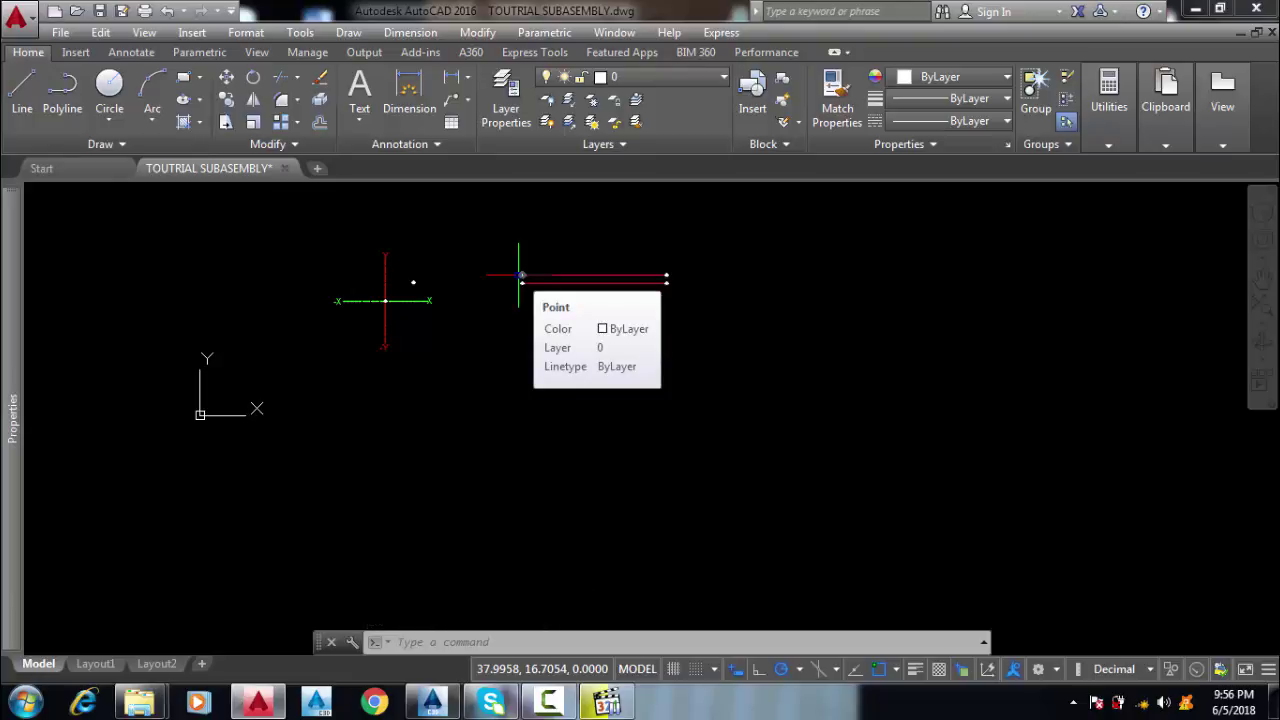
pyautogui.scroll(4, 519, 275)
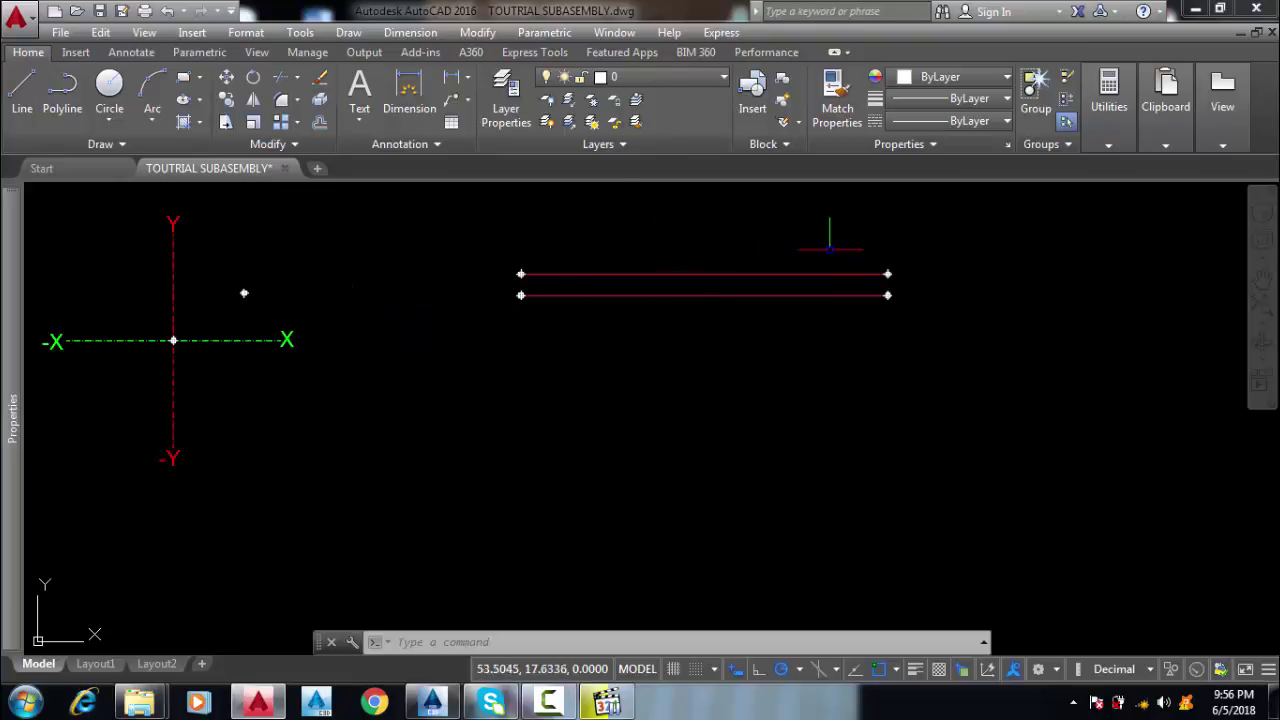
pyautogui.click(432, 701)
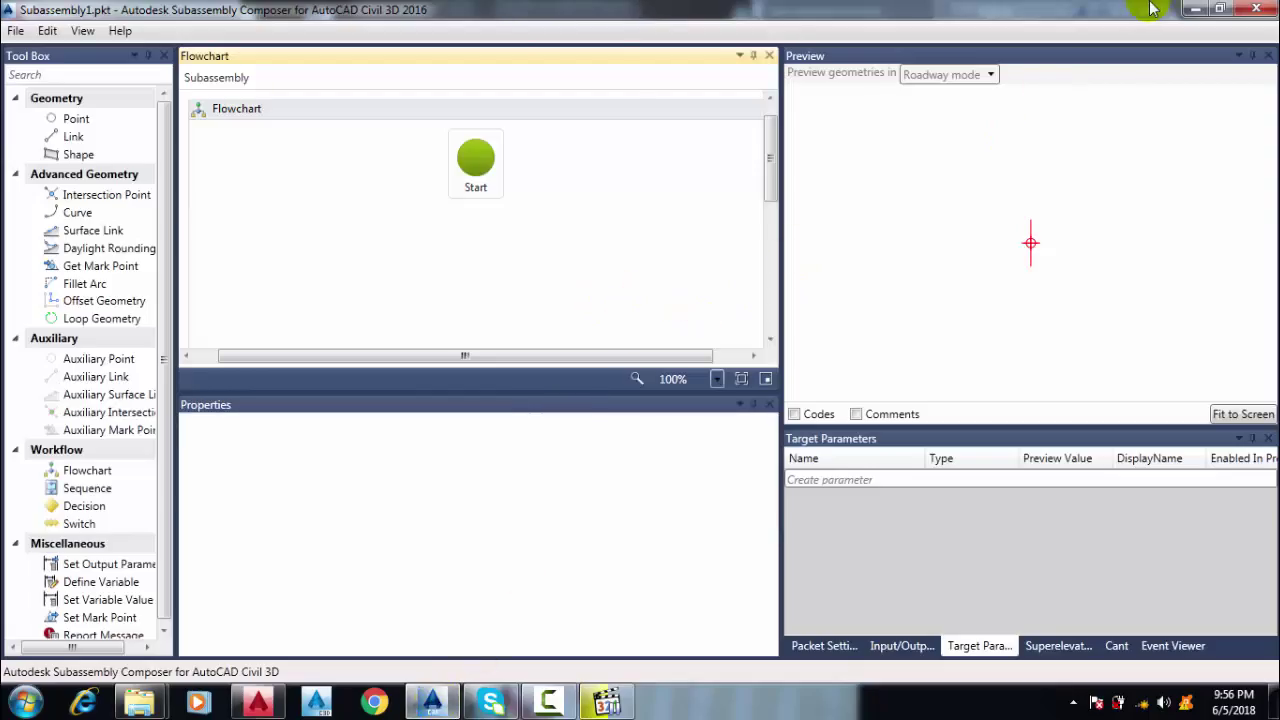
pyautogui.click(1194, 12)
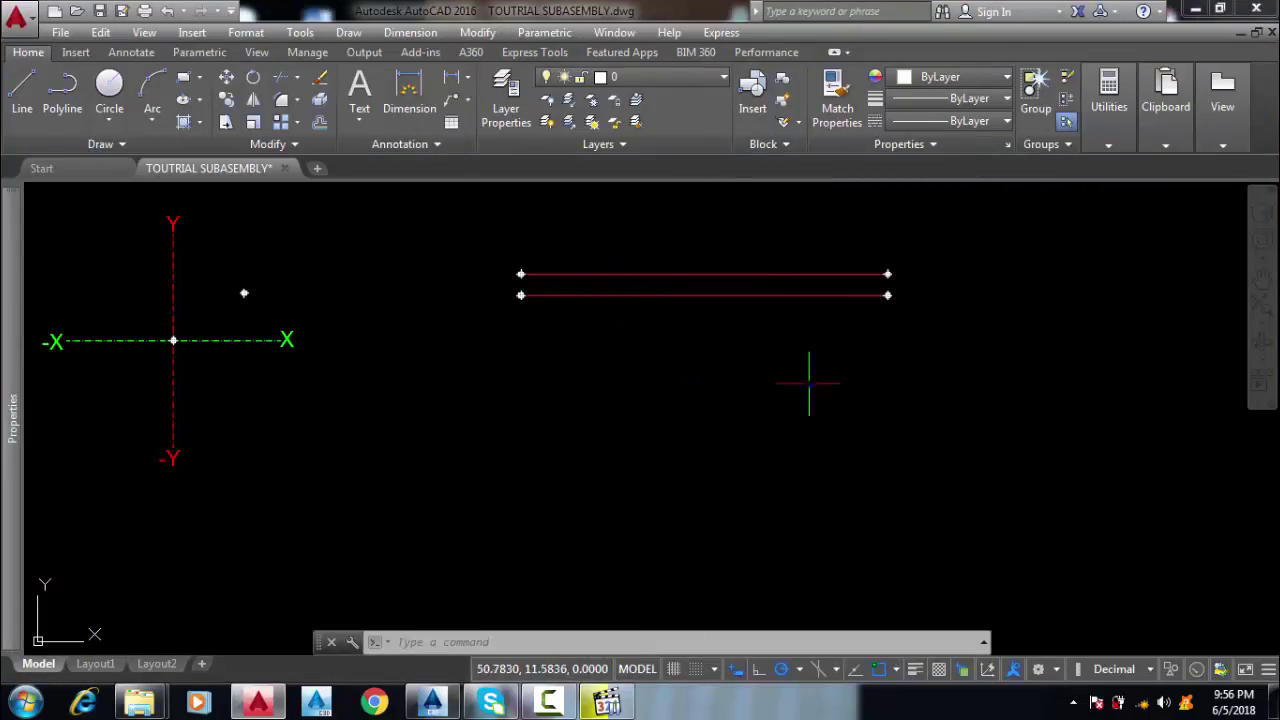
pyautogui.scroll(5, 515, 262)
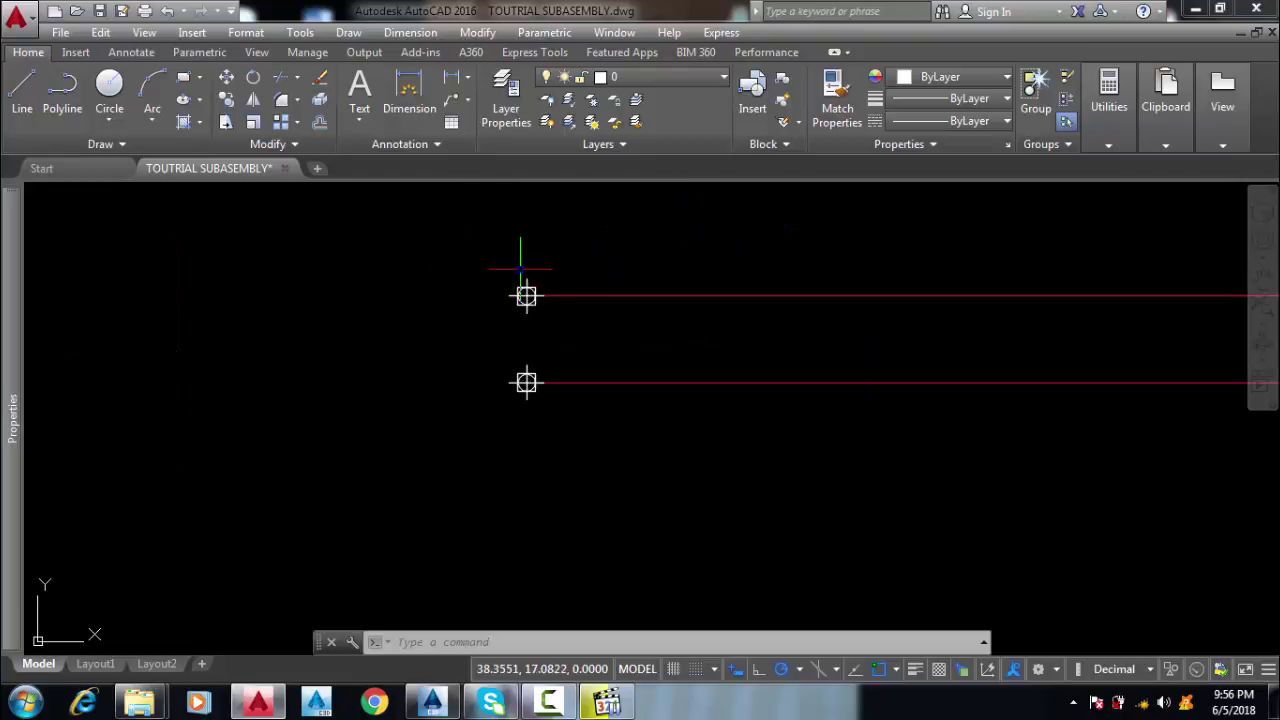
pyautogui.scroll(-7, 485, 397)
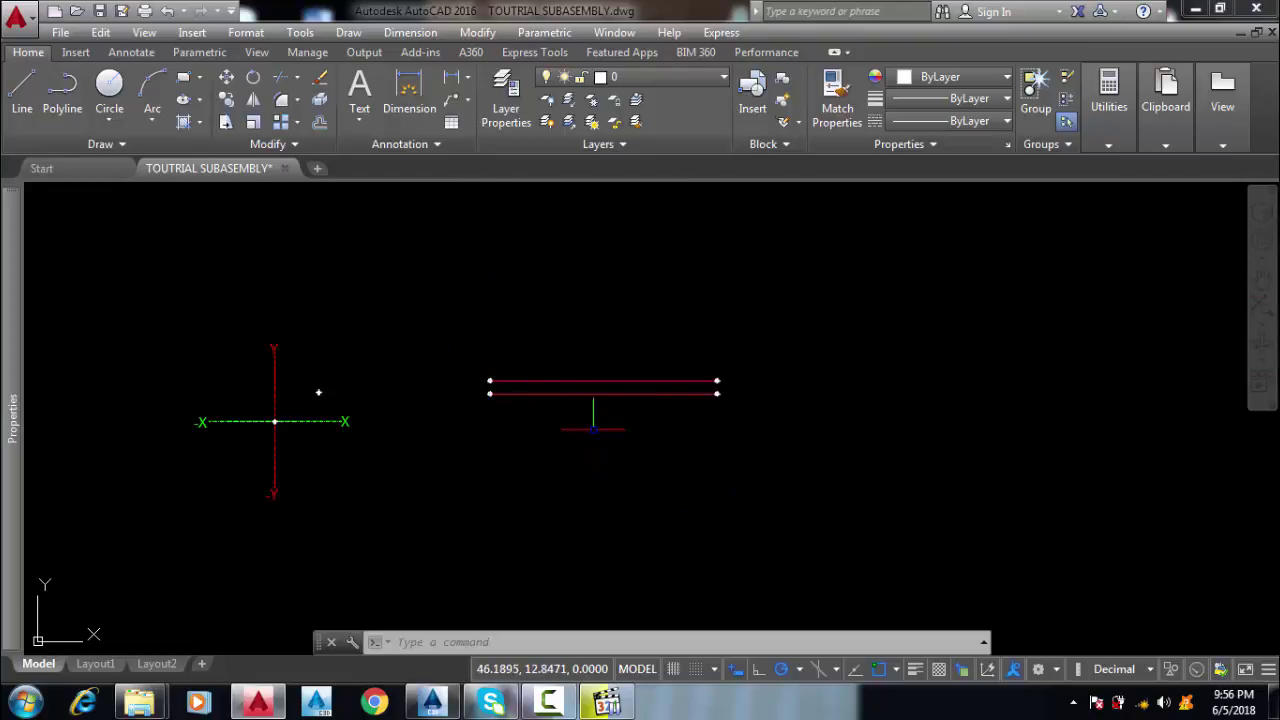
pyautogui.click(550, 702)
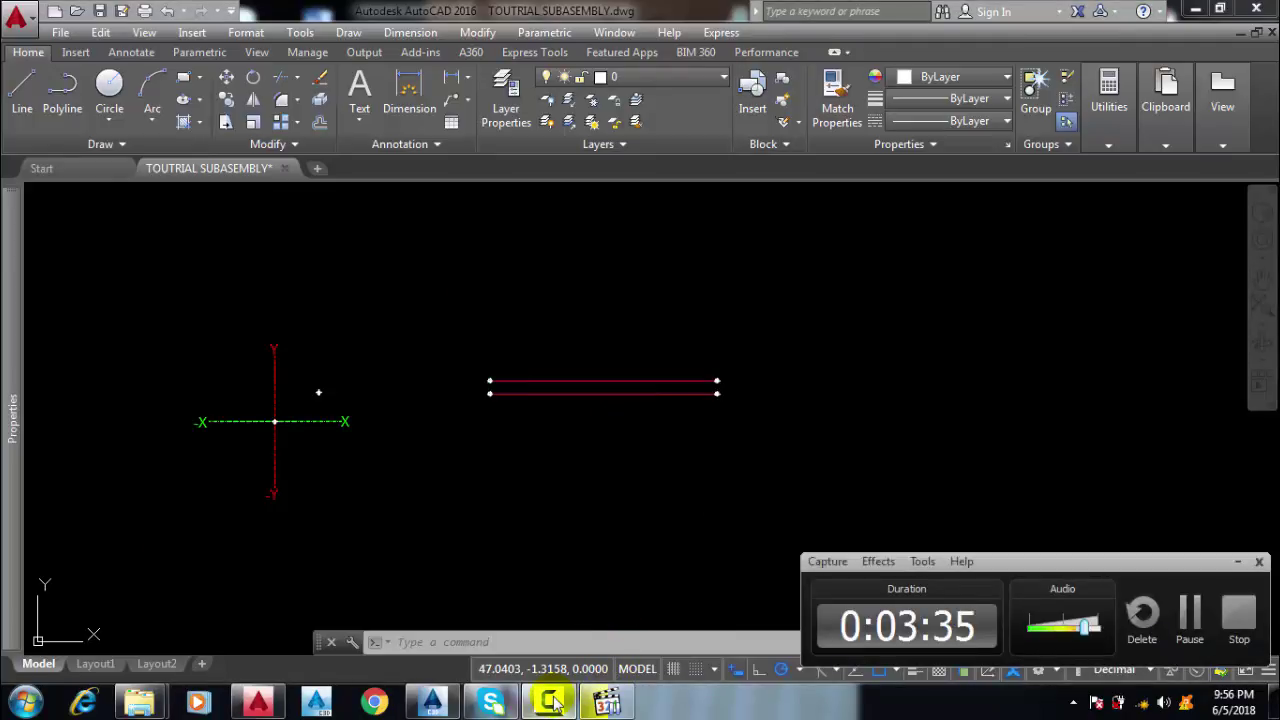
pyautogui.click(550, 702)
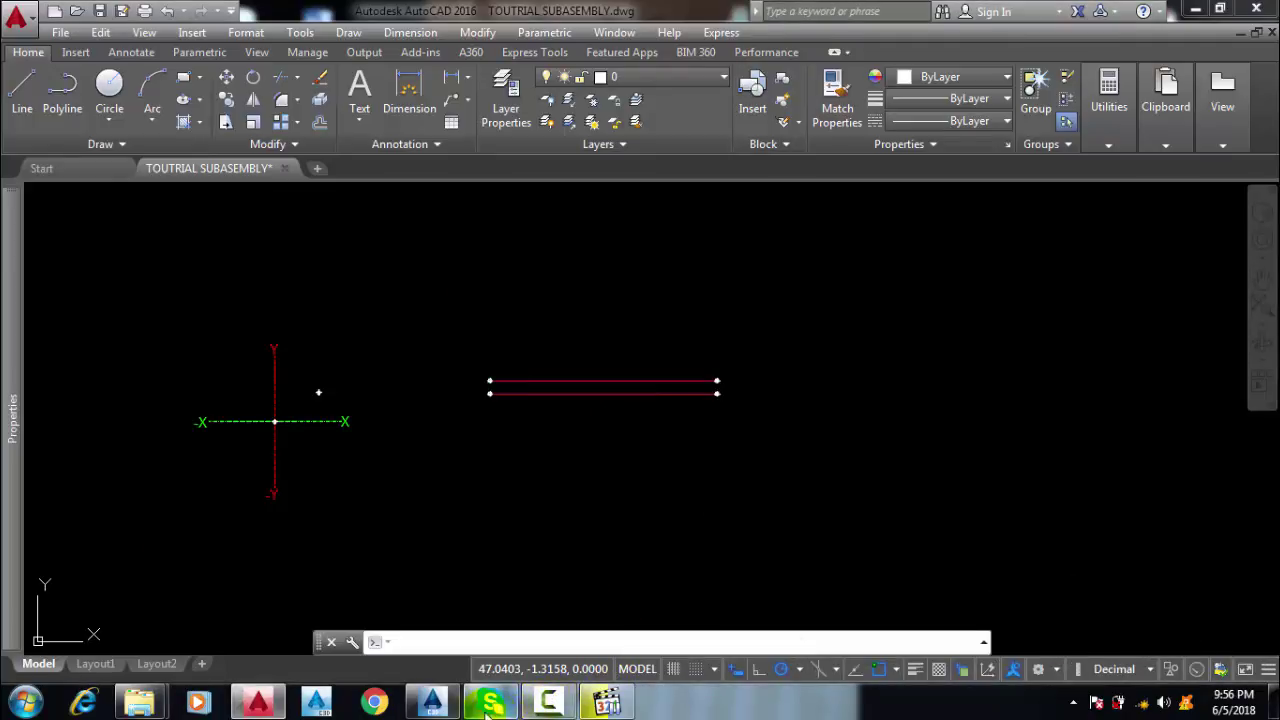
# - Switch to Subassembly Composer and add point P1 below Start in the flowchart, keeping Origin as its From Point
pyautogui.click(432, 702)
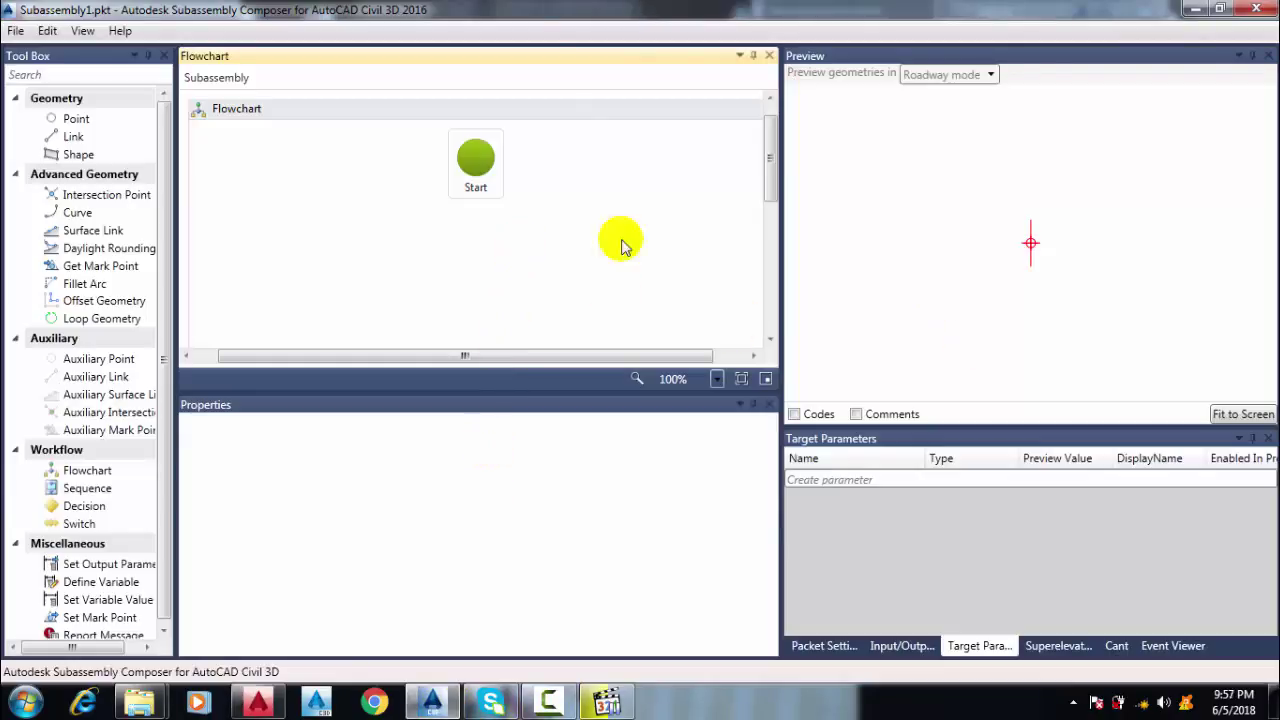
pyautogui.scroll(-3, 620, 243)
pyautogui.scroll(3, 557, 325)
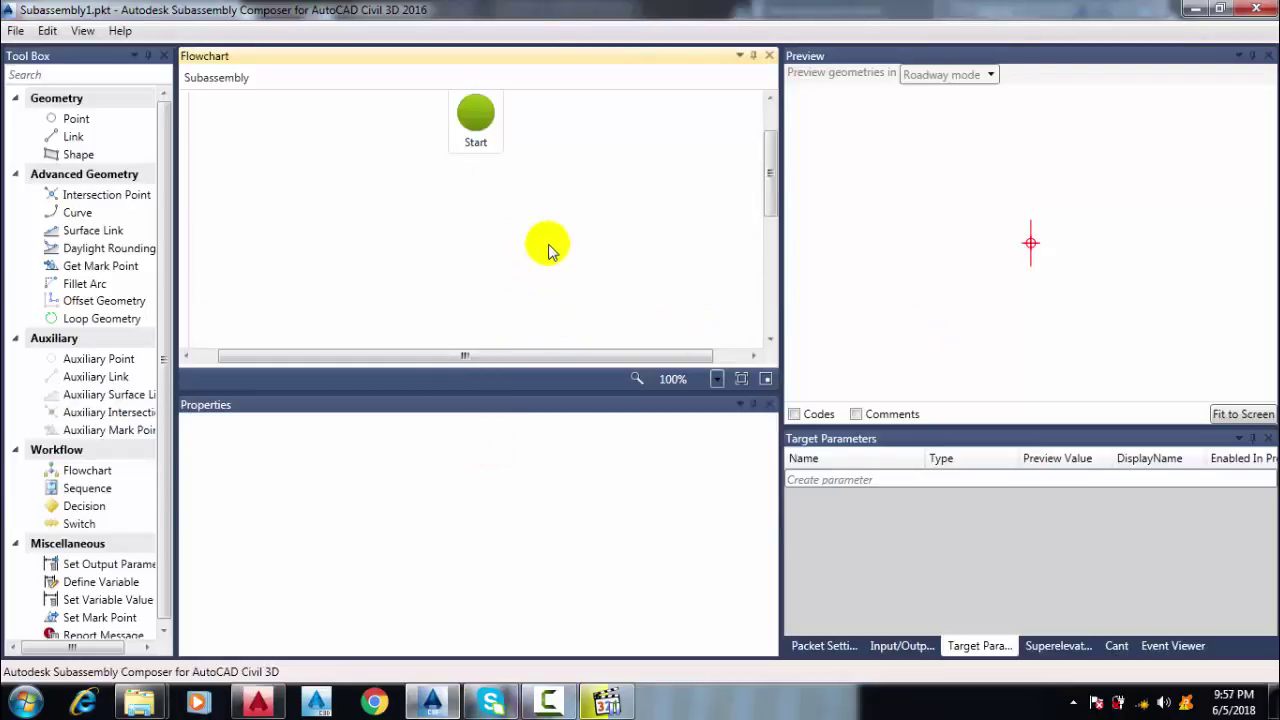
pyautogui.moveTo(78, 124); pyautogui.dragTo(507, 200)
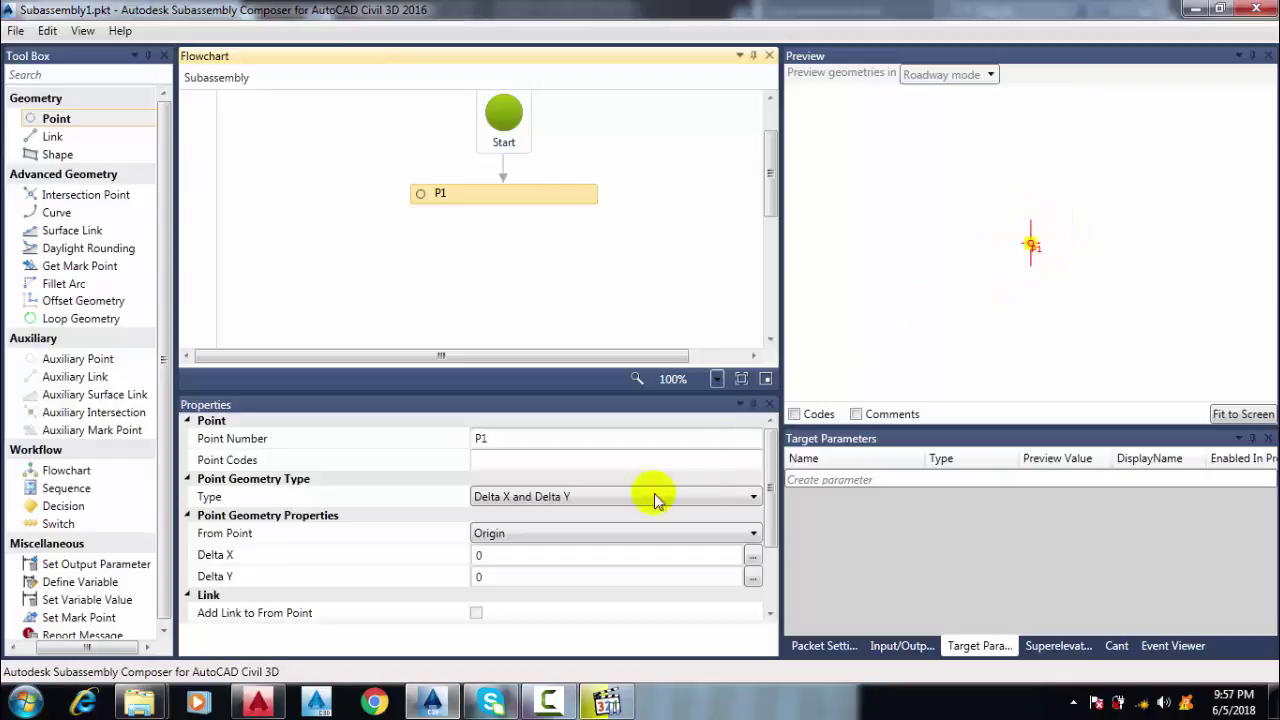
pyautogui.click(589, 535)
pyautogui.click(589, 535)
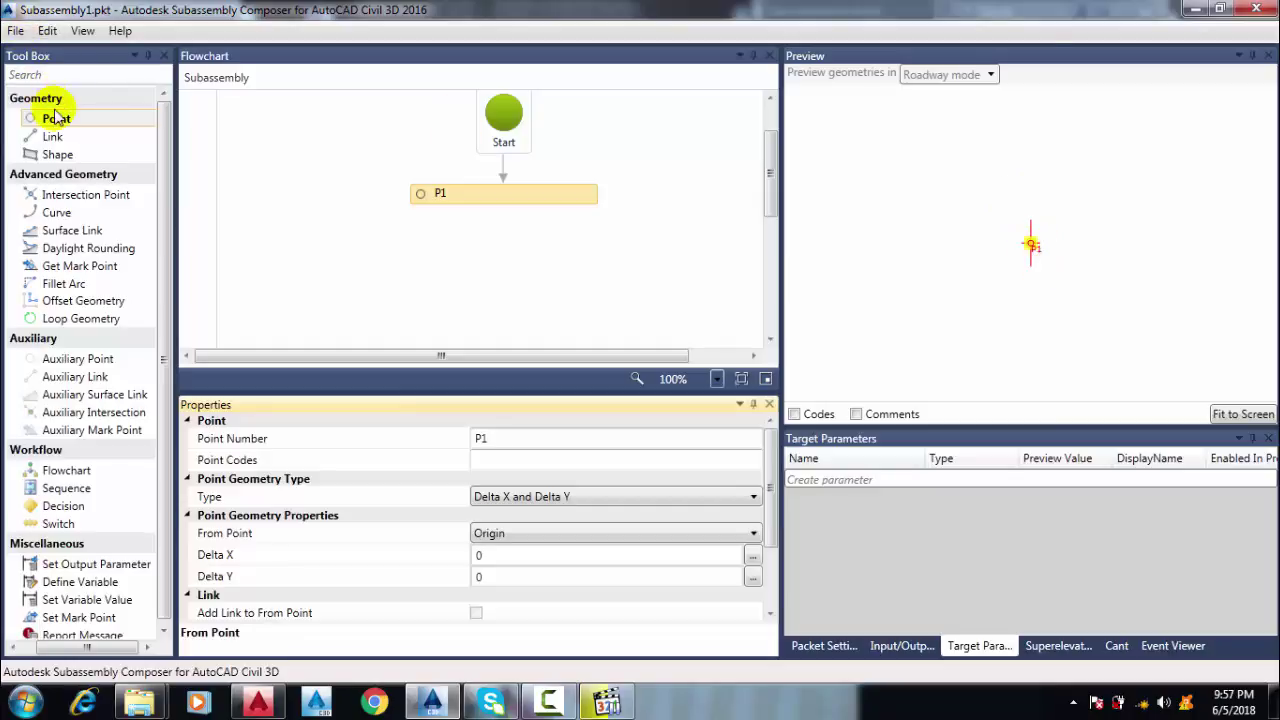
# - Add point P2 below P1 in the flowchart, set its Delta Y to 1 and fit the geometry in the preview
pyautogui.moveTo(56, 122); pyautogui.dragTo(508, 252)
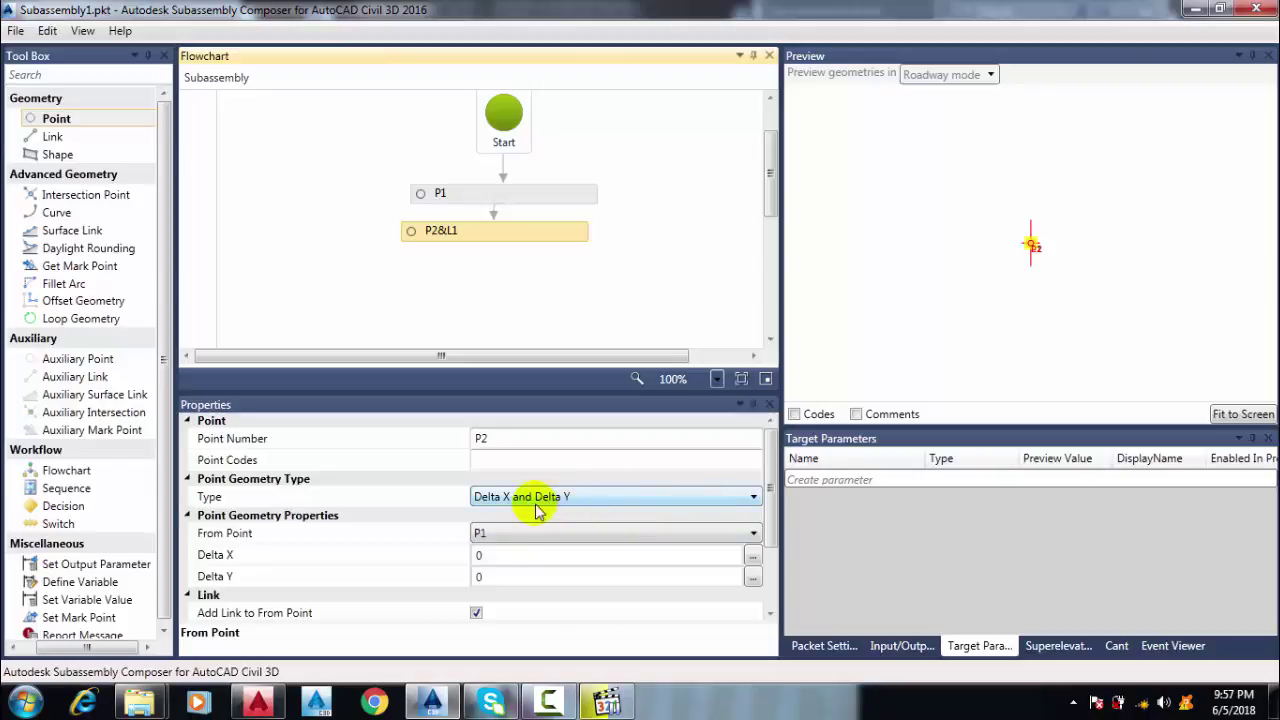
pyautogui.click(497, 577)
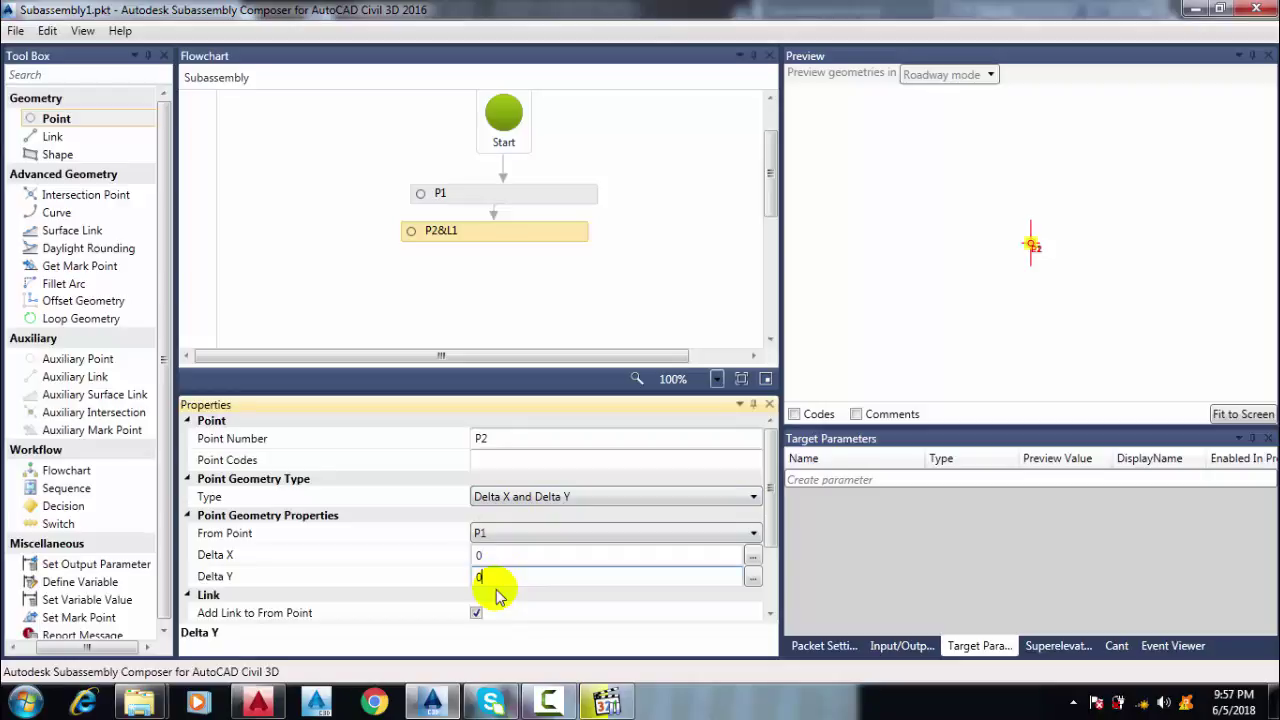
pyautogui.click(886, 329)
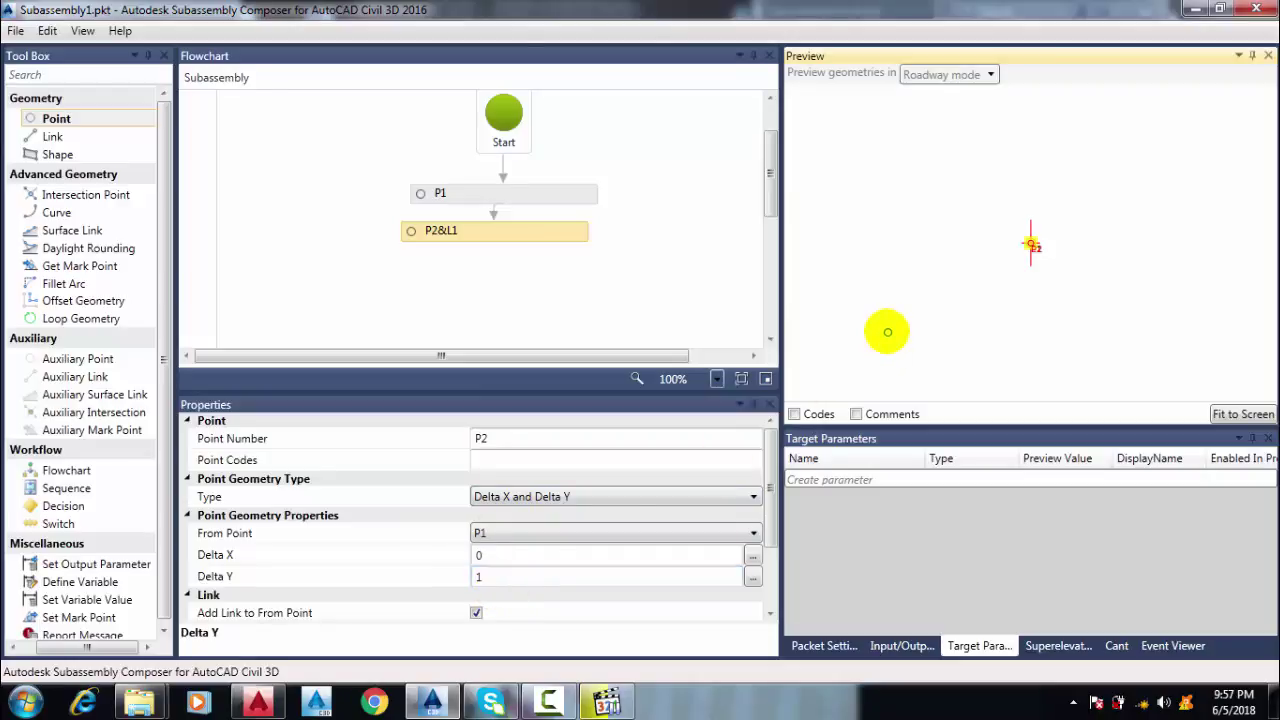
pyautogui.click(1229, 416)
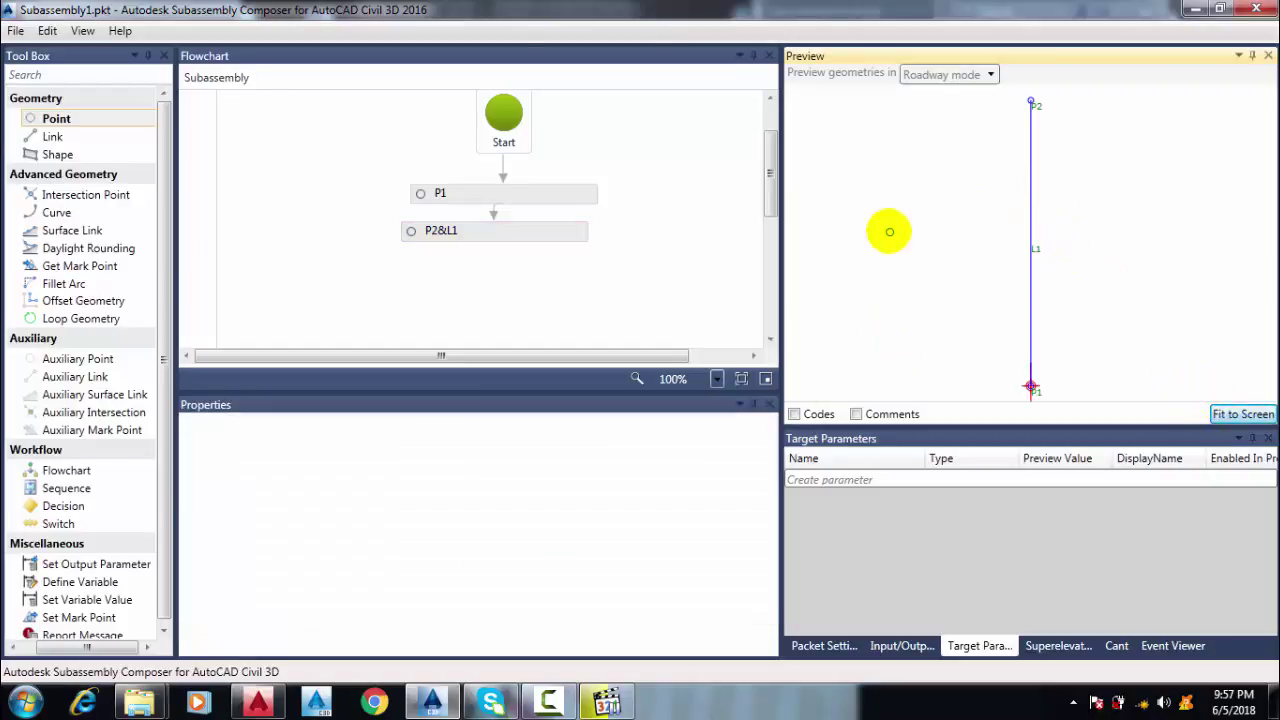
# - Set point P2's Delta X to 1 and Delta Y to 0, then fit the geometry in the preview
pyautogui.click(555, 237)
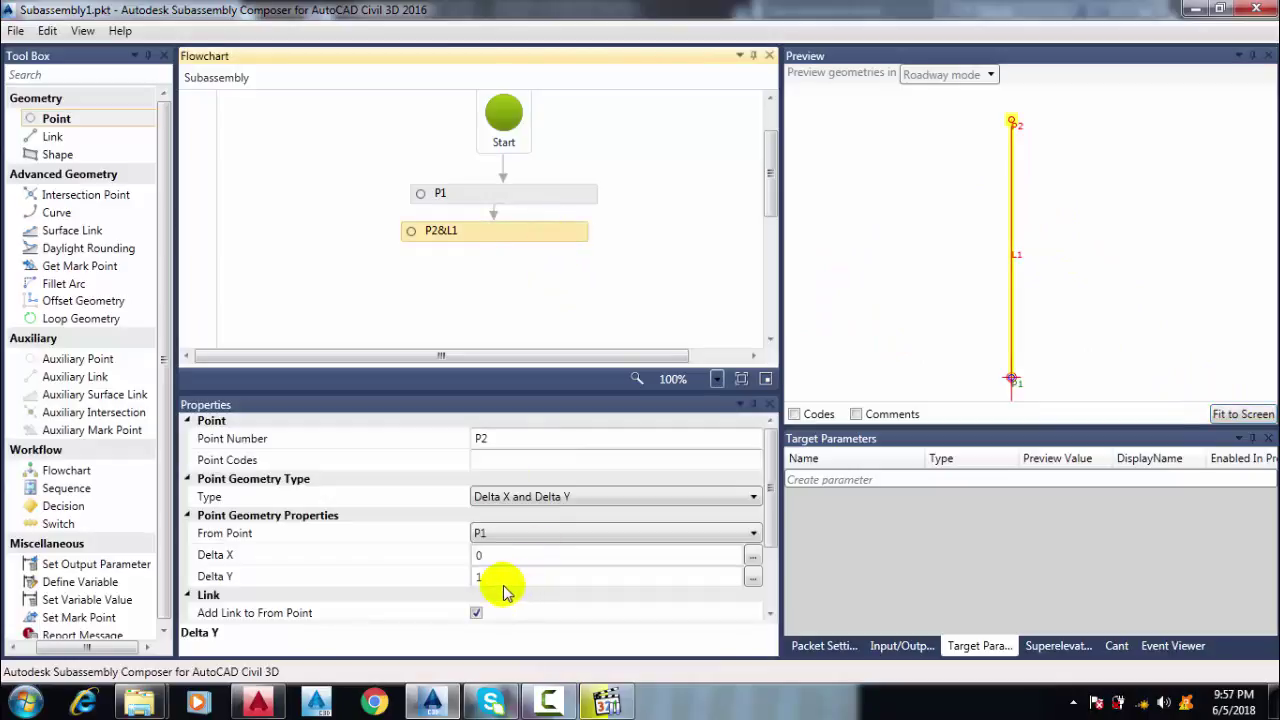
pyautogui.click(500, 577)
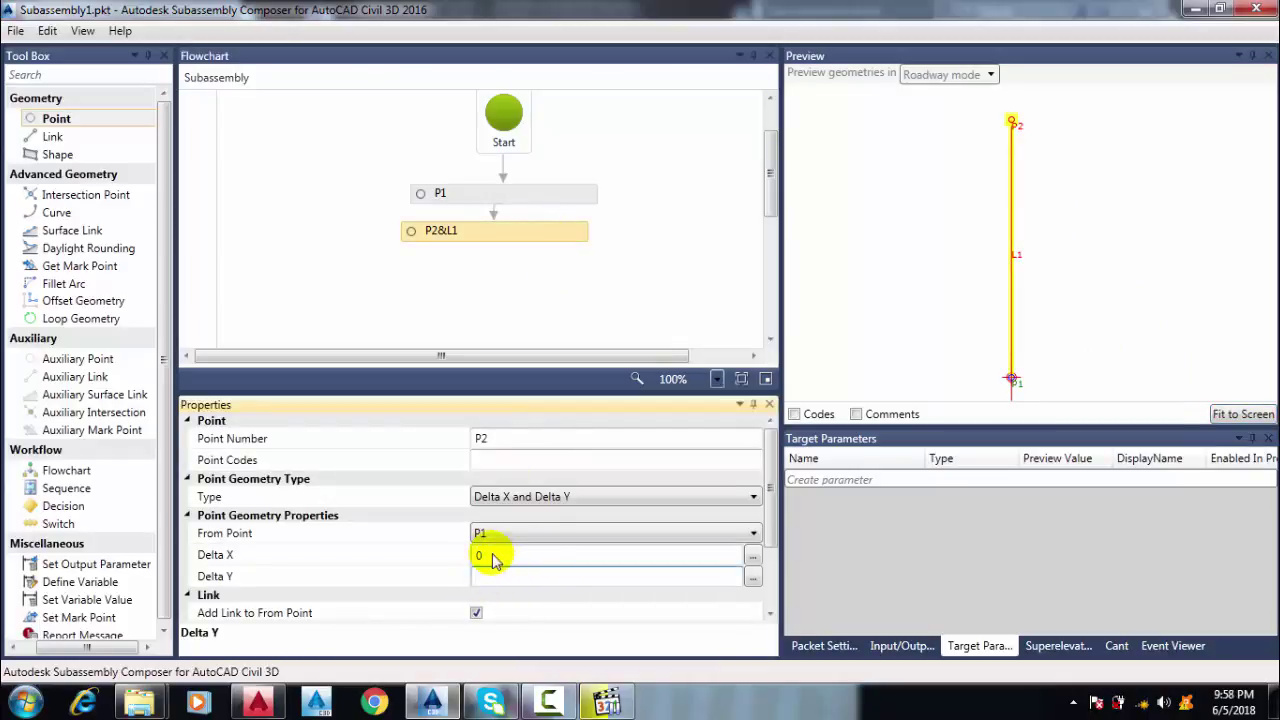
pyautogui.click(493, 557)
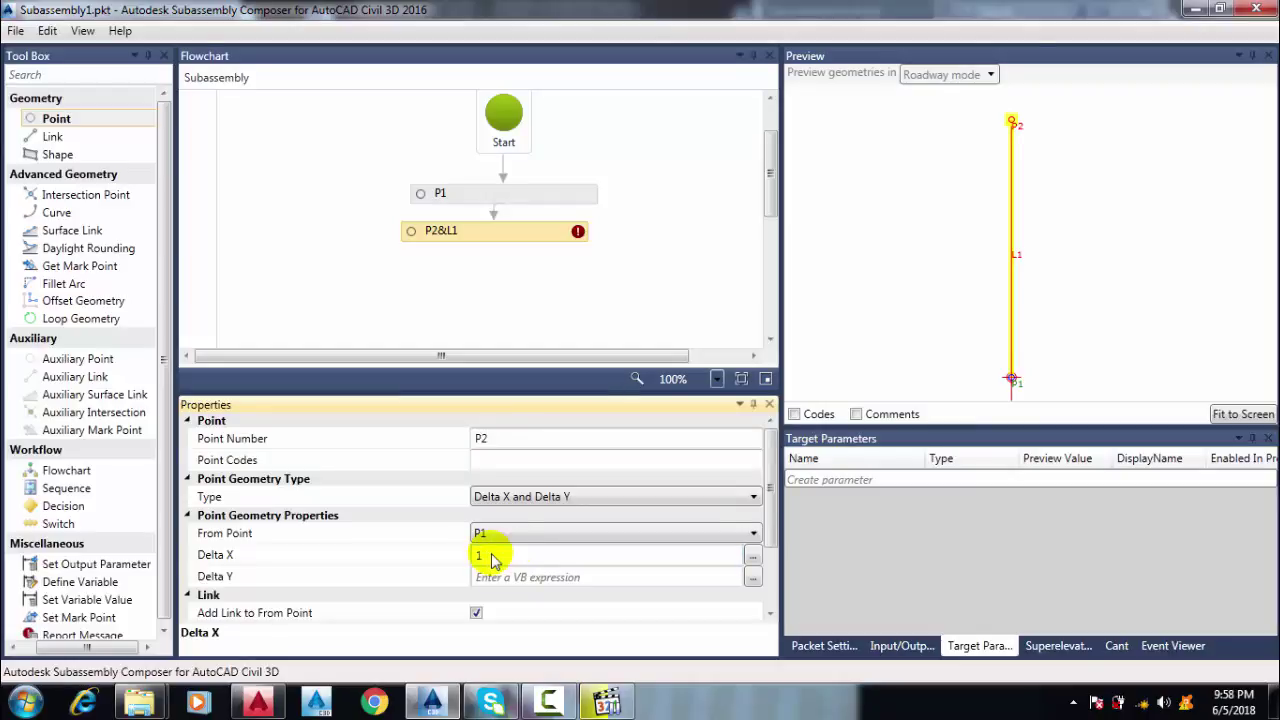
pyautogui.click(945, 281)
pyautogui.click(1236, 415)
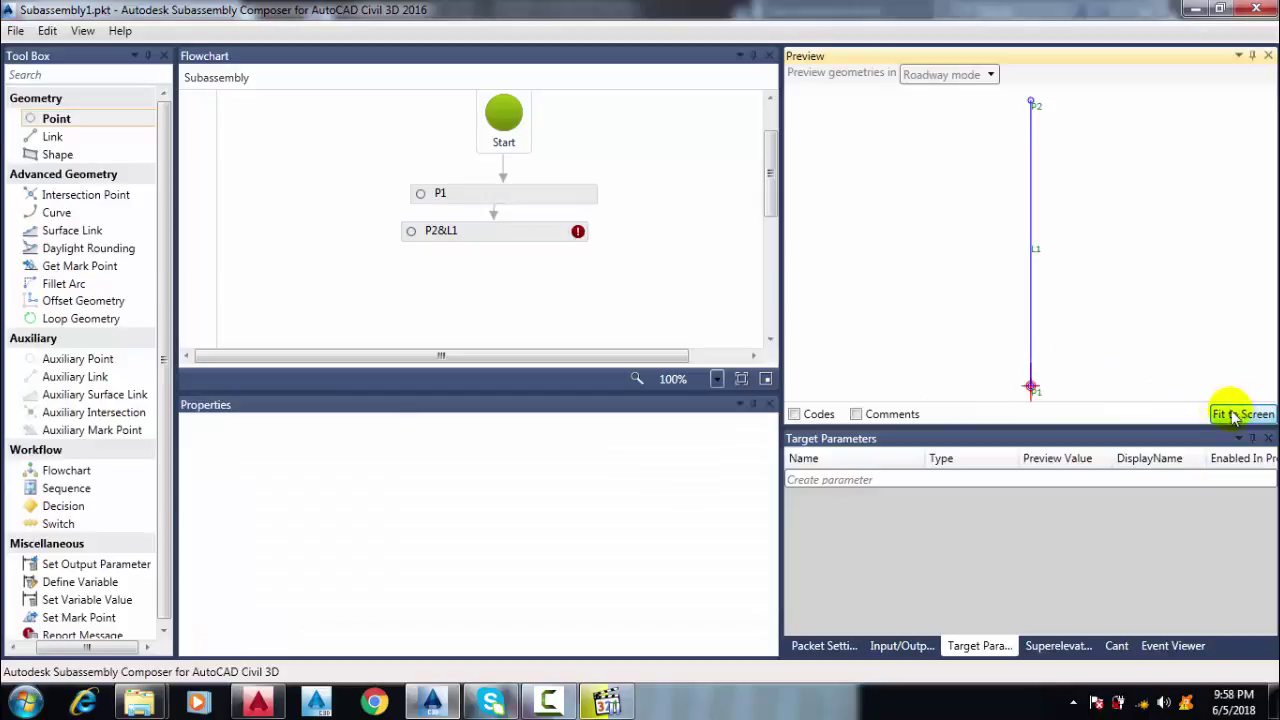
pyautogui.click(486, 234)
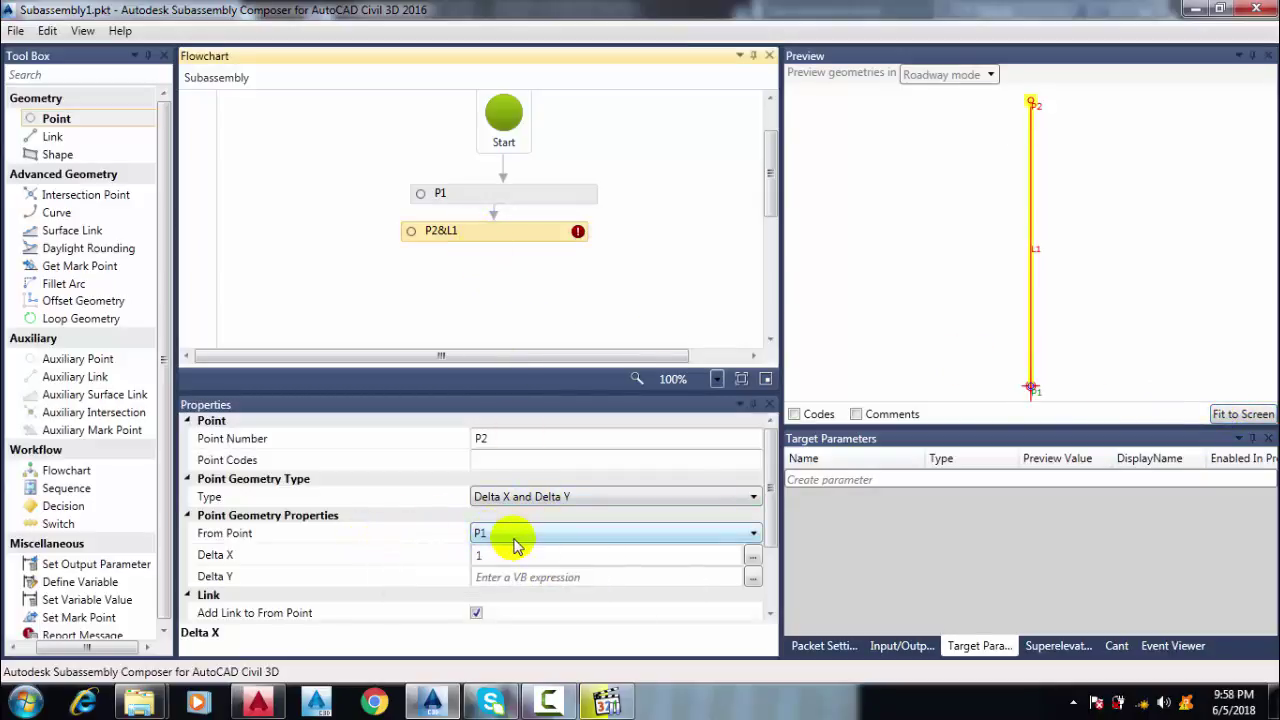
pyautogui.click(500, 576)
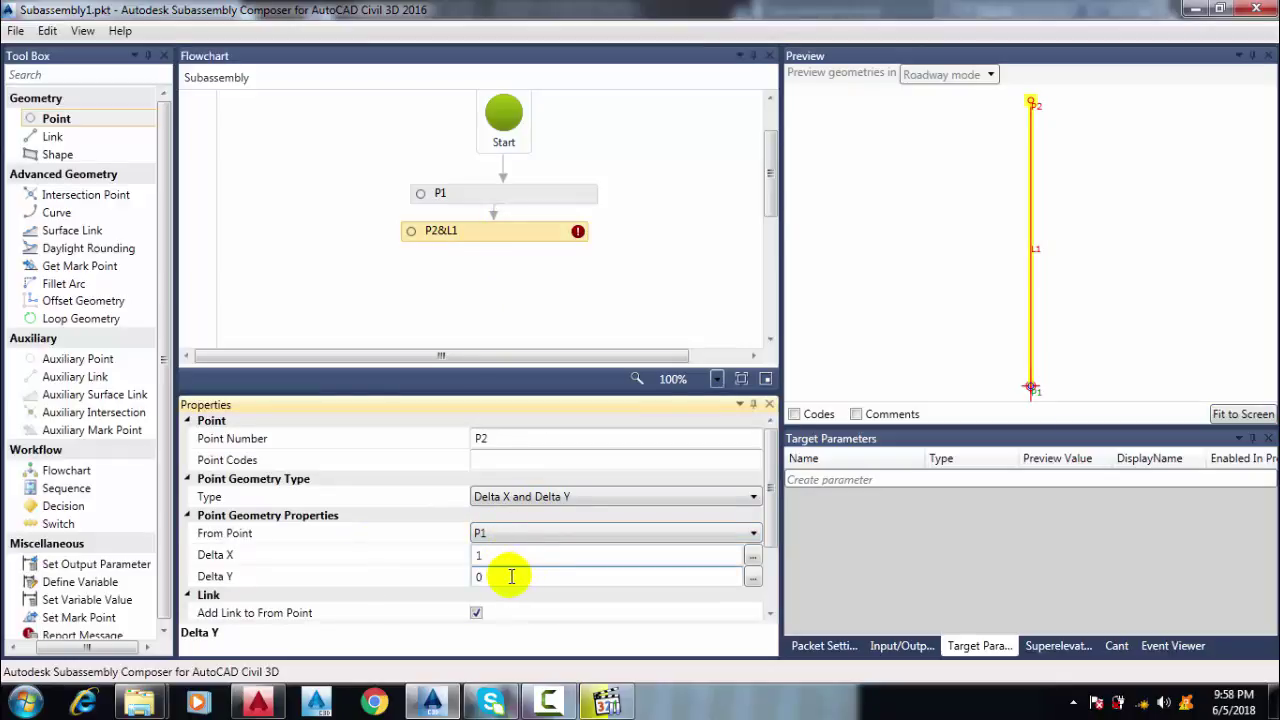
pyautogui.click(886, 278)
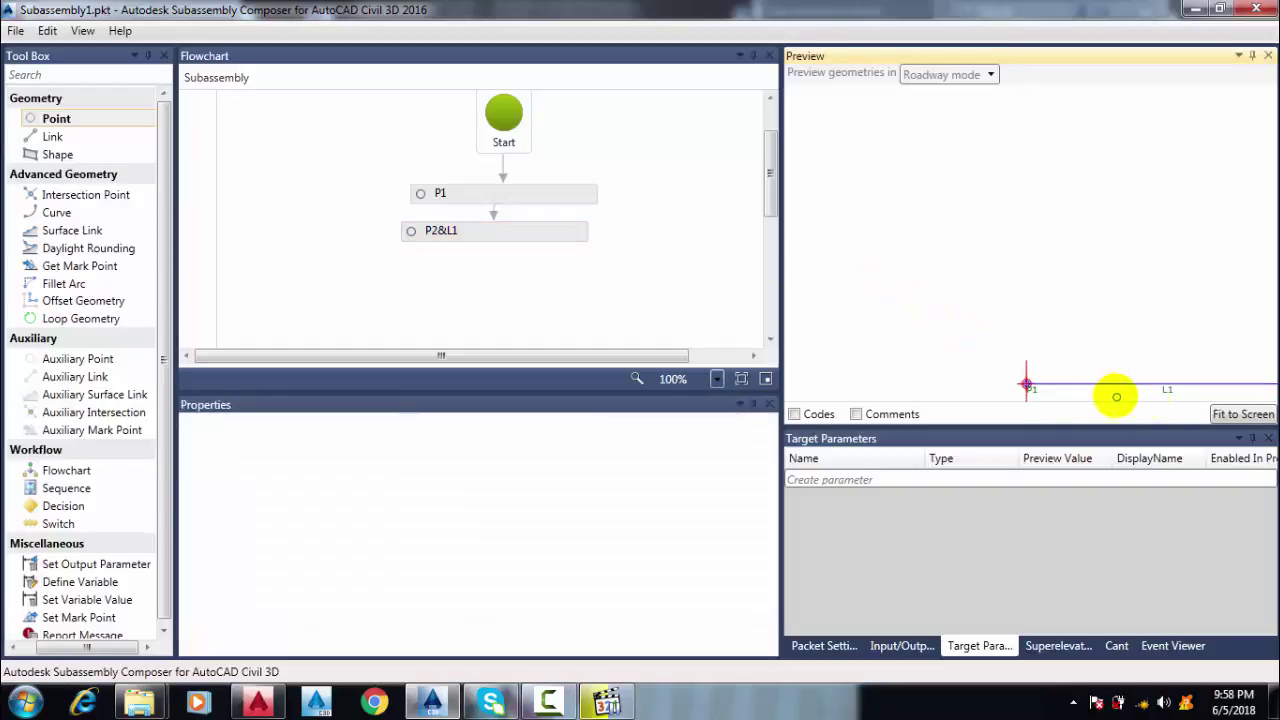
pyautogui.click(1242, 414)
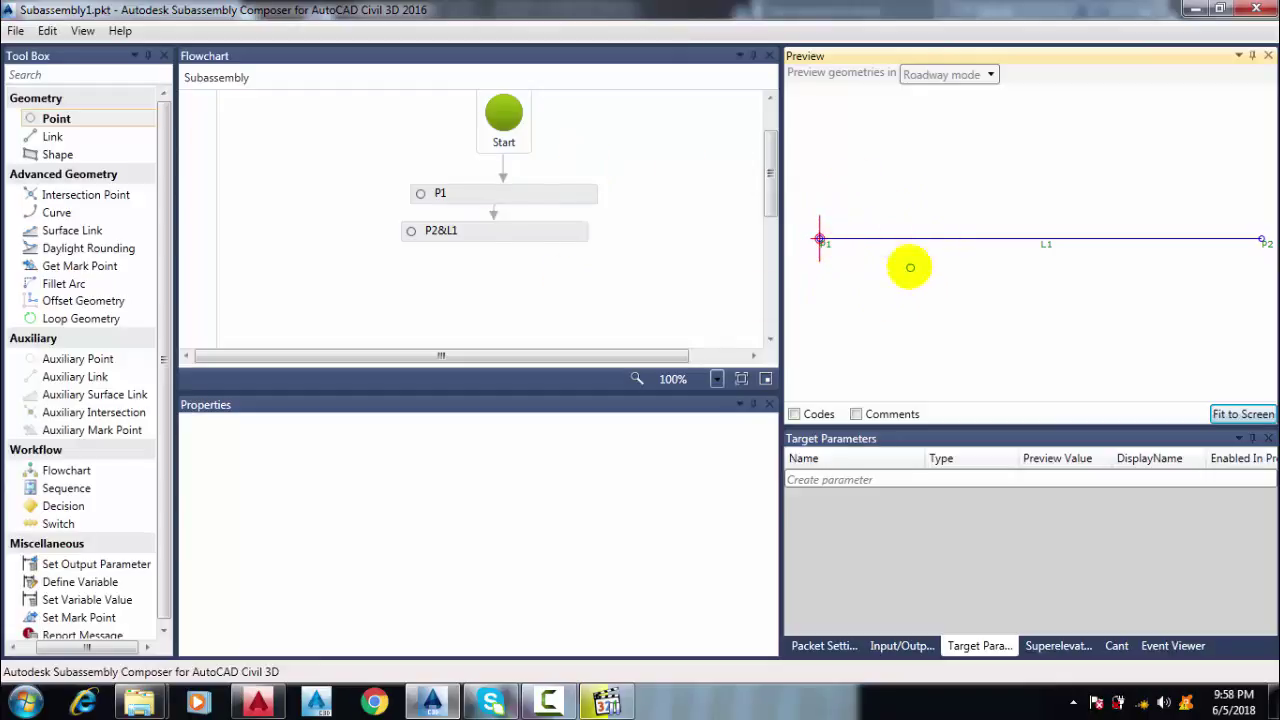
# - Switch to AutoCAD and examine the two parallel red lines of the reference layer section
pyautogui.click(257, 703)
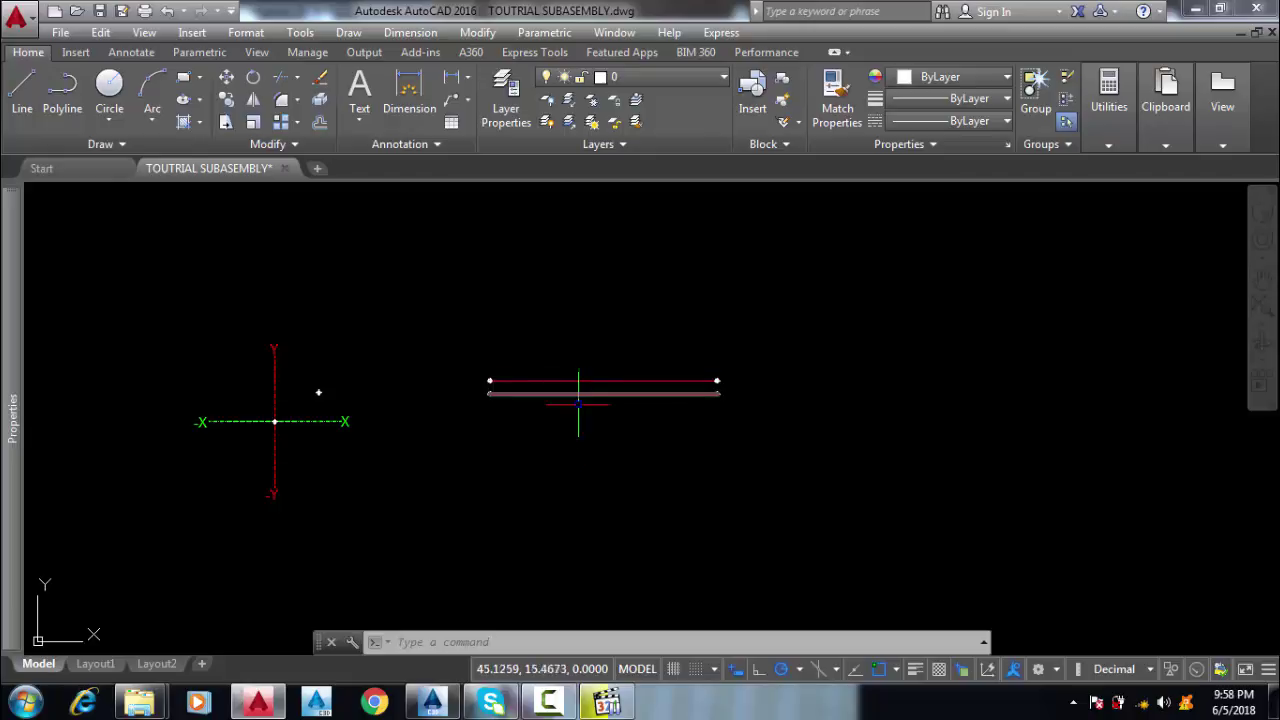
pyautogui.scroll(4, 572, 398)
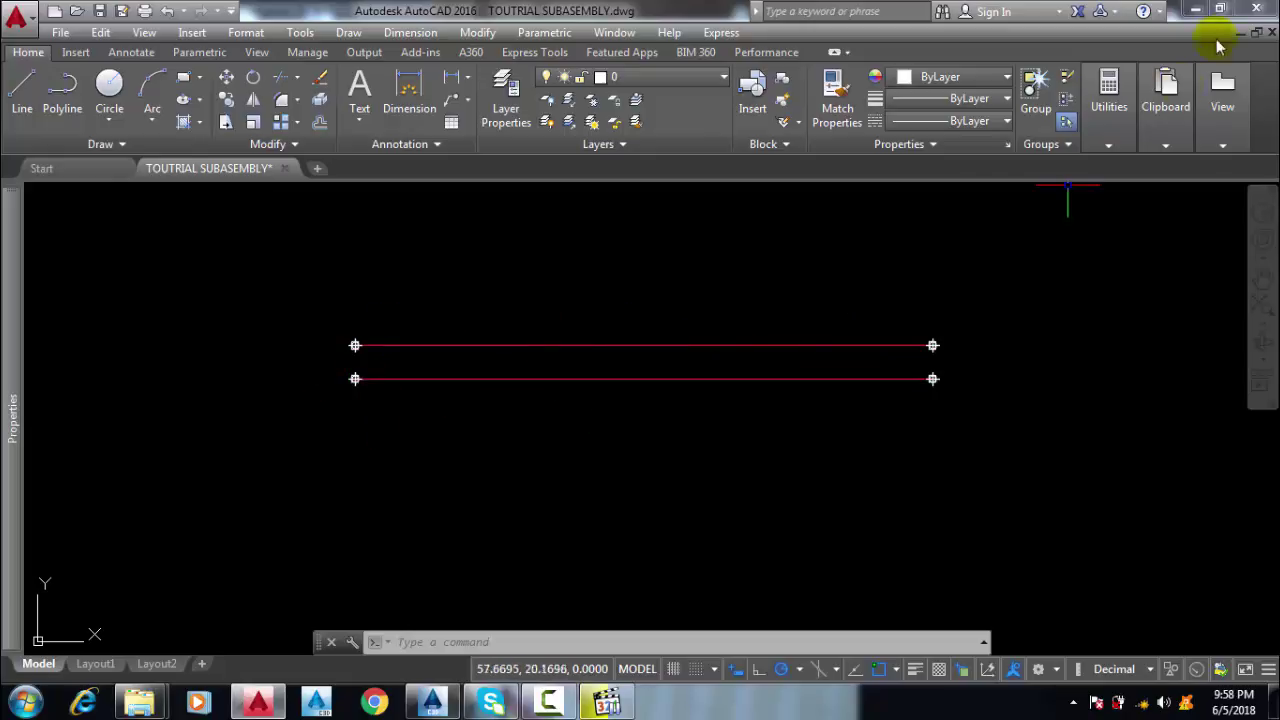
# - Return to Subassembly Composer, add point P3 below P2&L1 in the flowchart, and show its available geometry types
pyautogui.click(1197, 9)
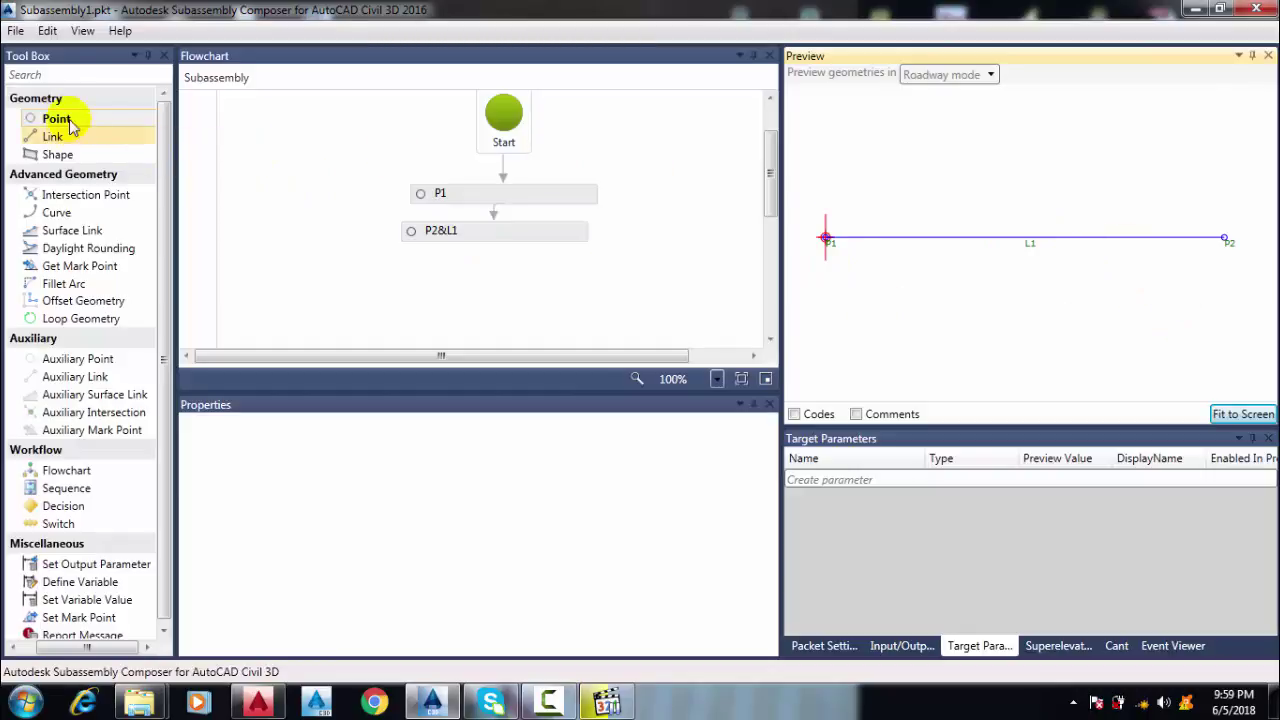
pyautogui.moveTo(62, 118); pyautogui.dragTo(494, 277)
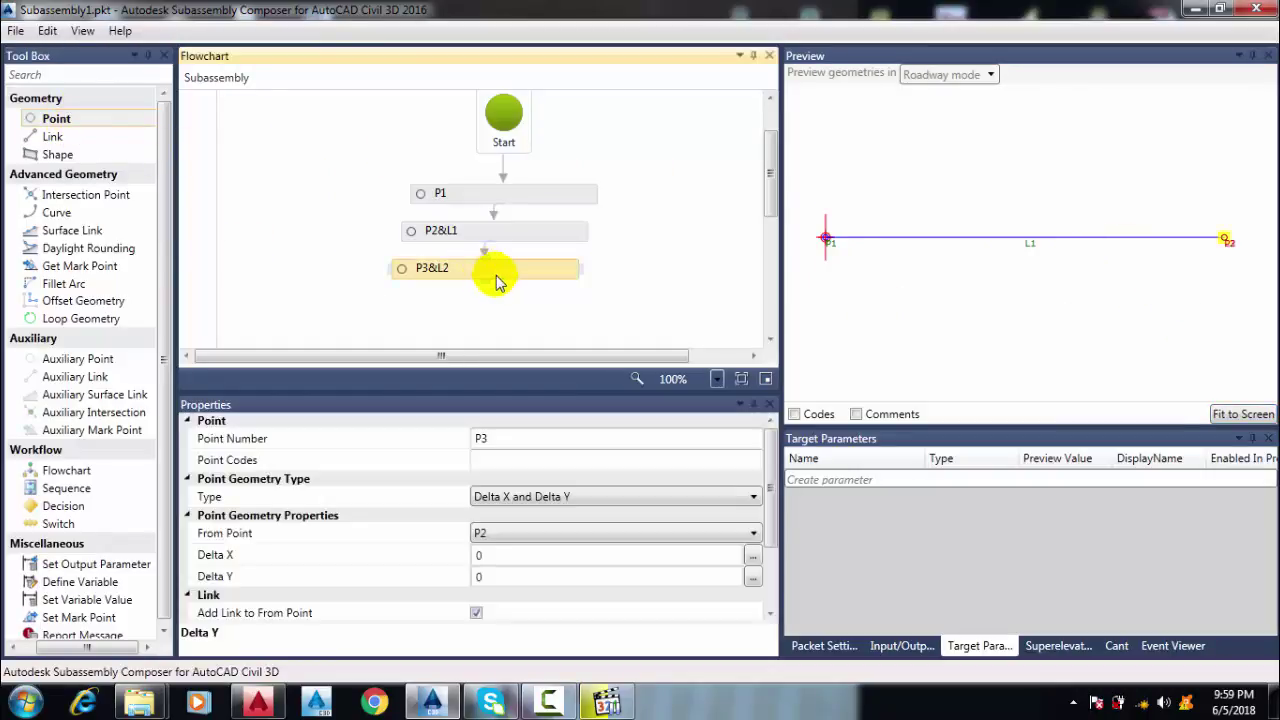
pyautogui.click(754, 497)
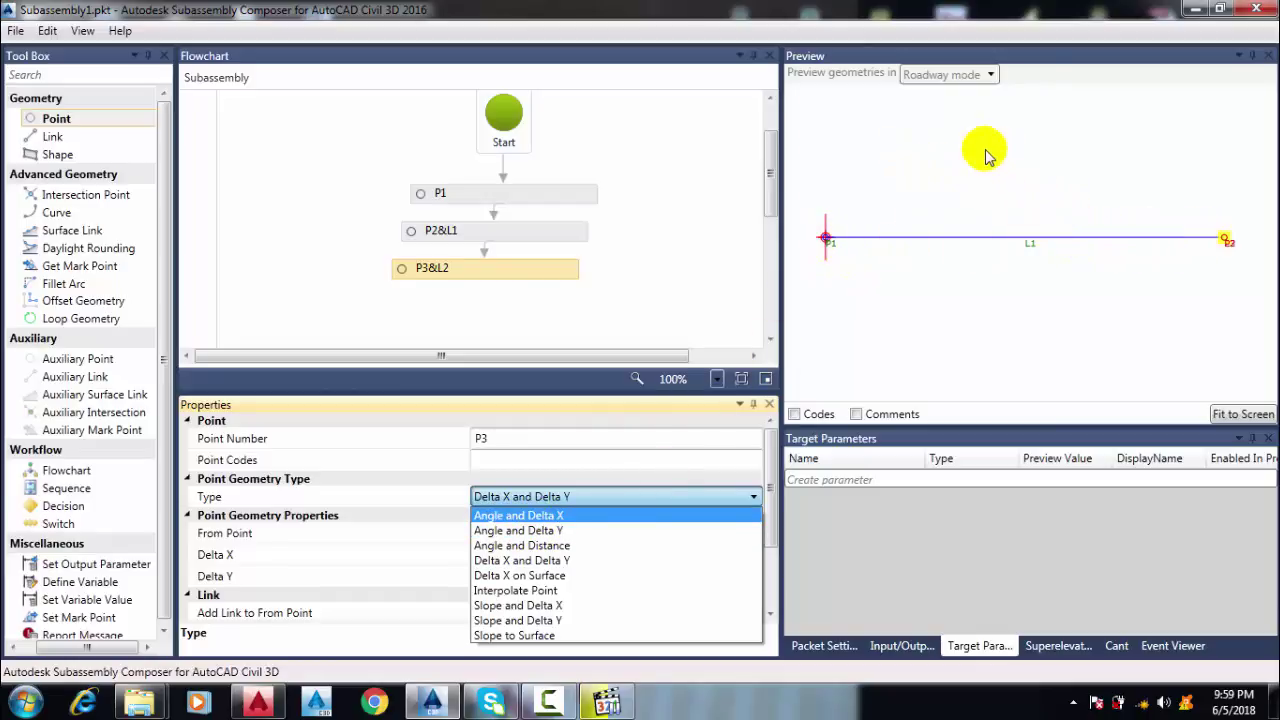
# - Switch to AutoCAD and start a line at the X-Y axes' origin to preview different angles above the X axis, leaving it undrawn
pyautogui.click(258, 703)
pyautogui.scroll(-8, 487, 293)
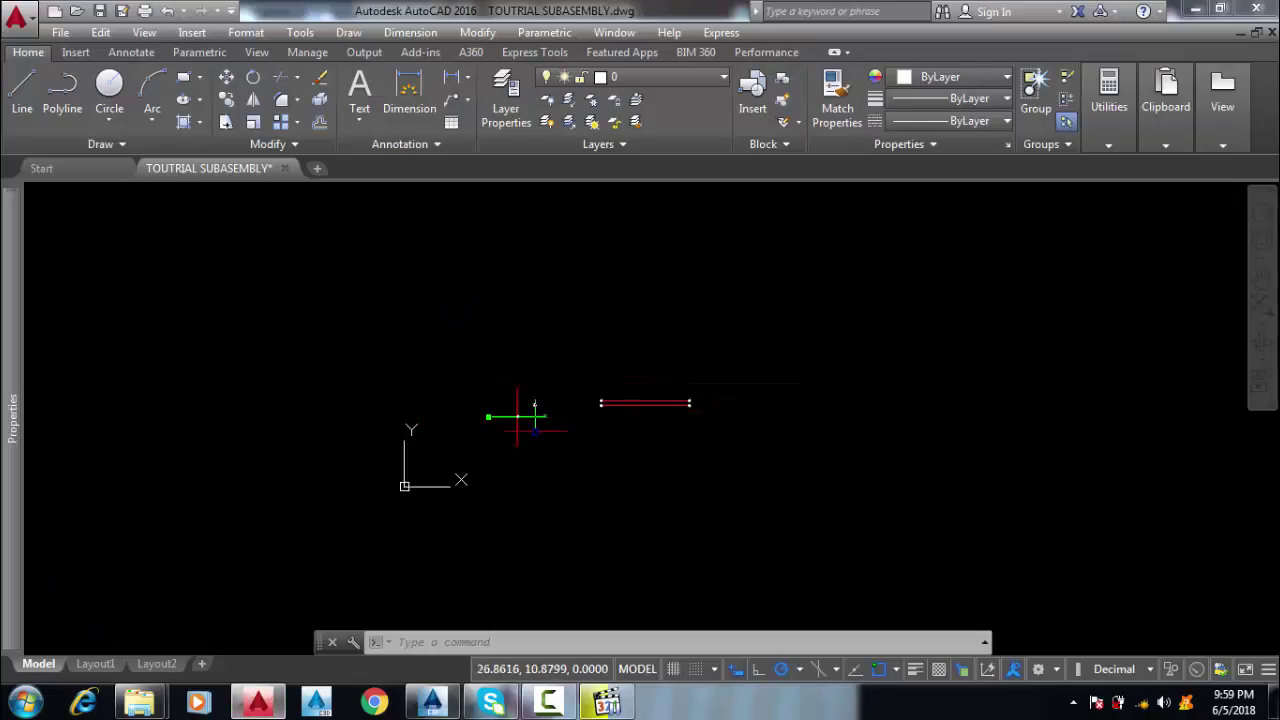
pyautogui.scroll(10, 509, 400)
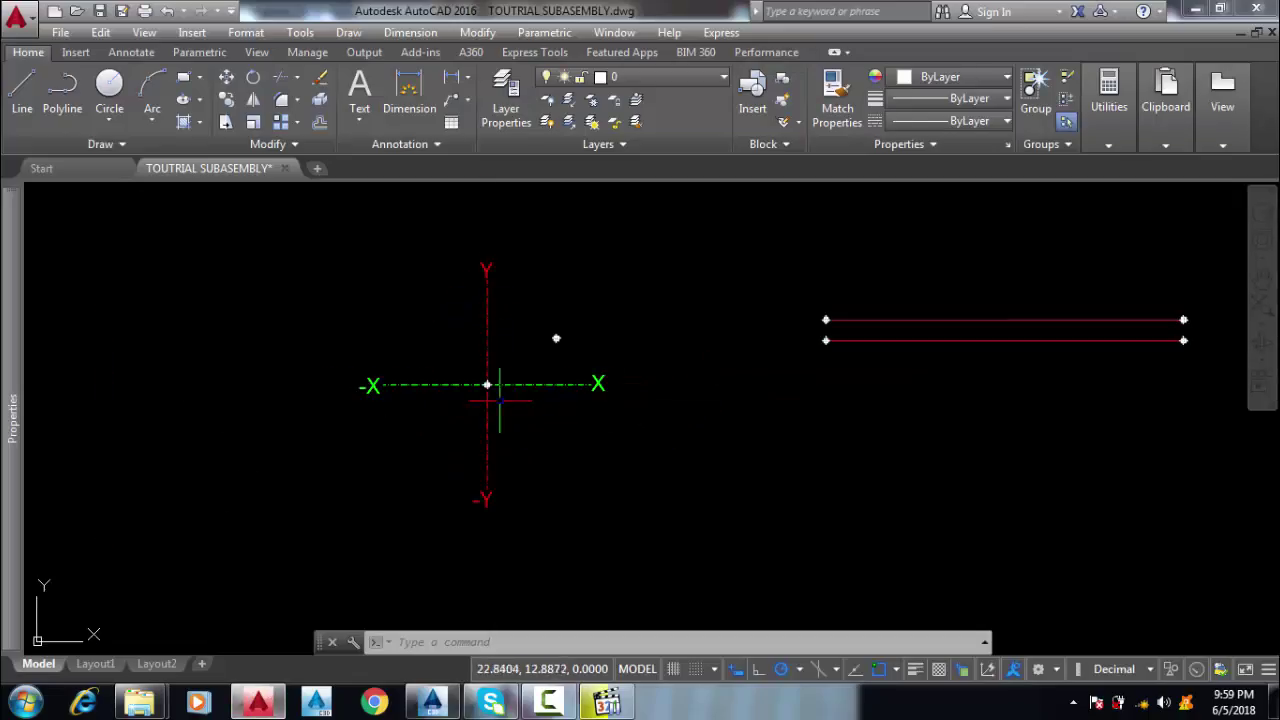
pyautogui.click(22, 88)
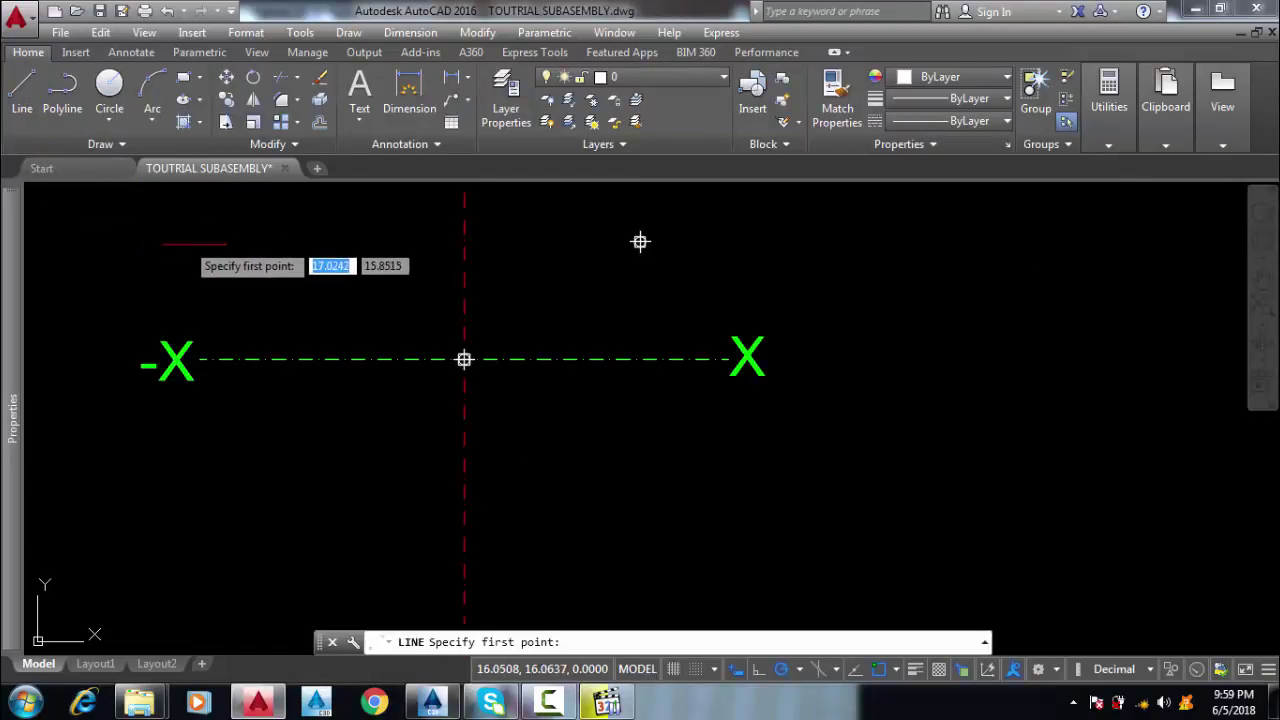
pyautogui.scroll(-2, 228, 284)
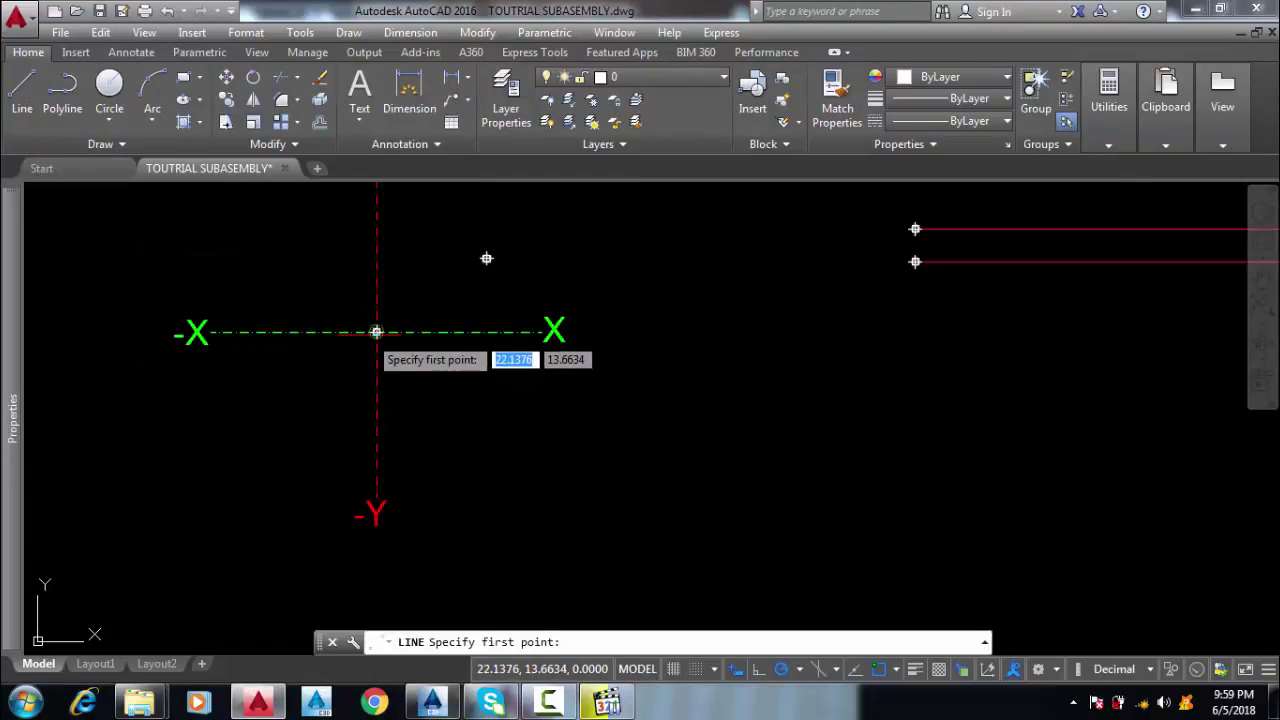
pyautogui.scroll(4, 373, 338)
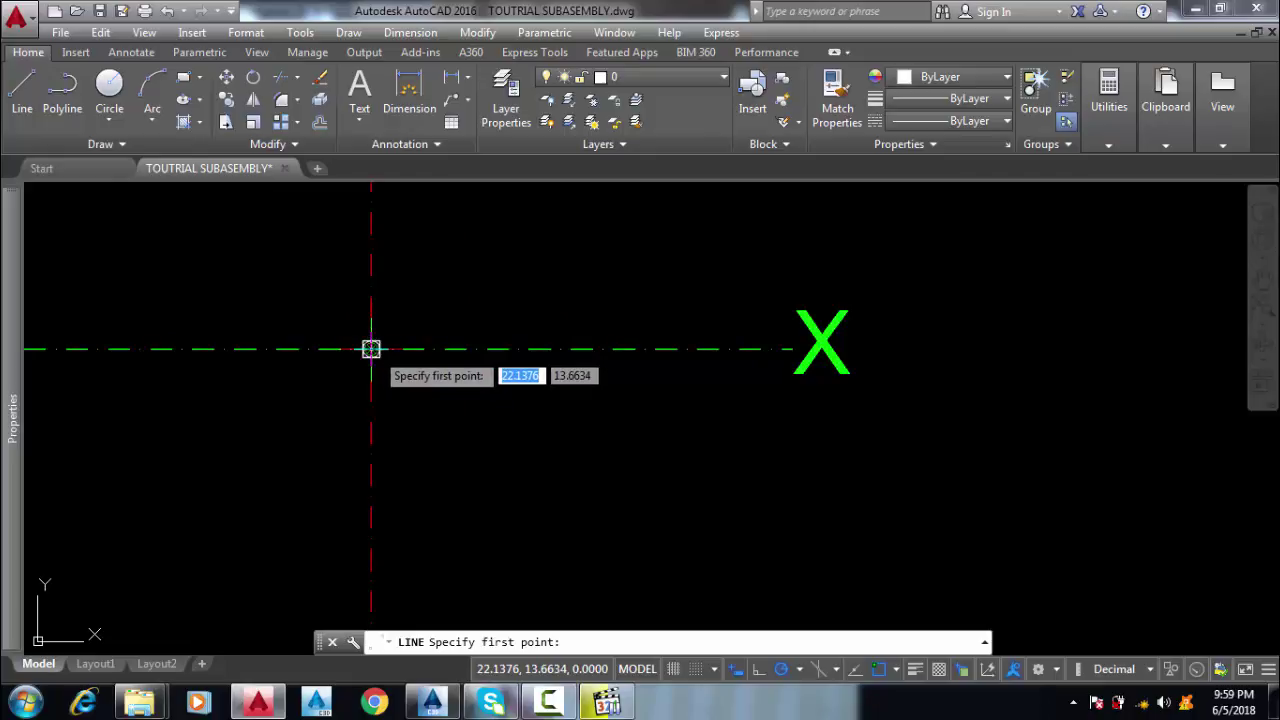
pyautogui.click(371, 348)
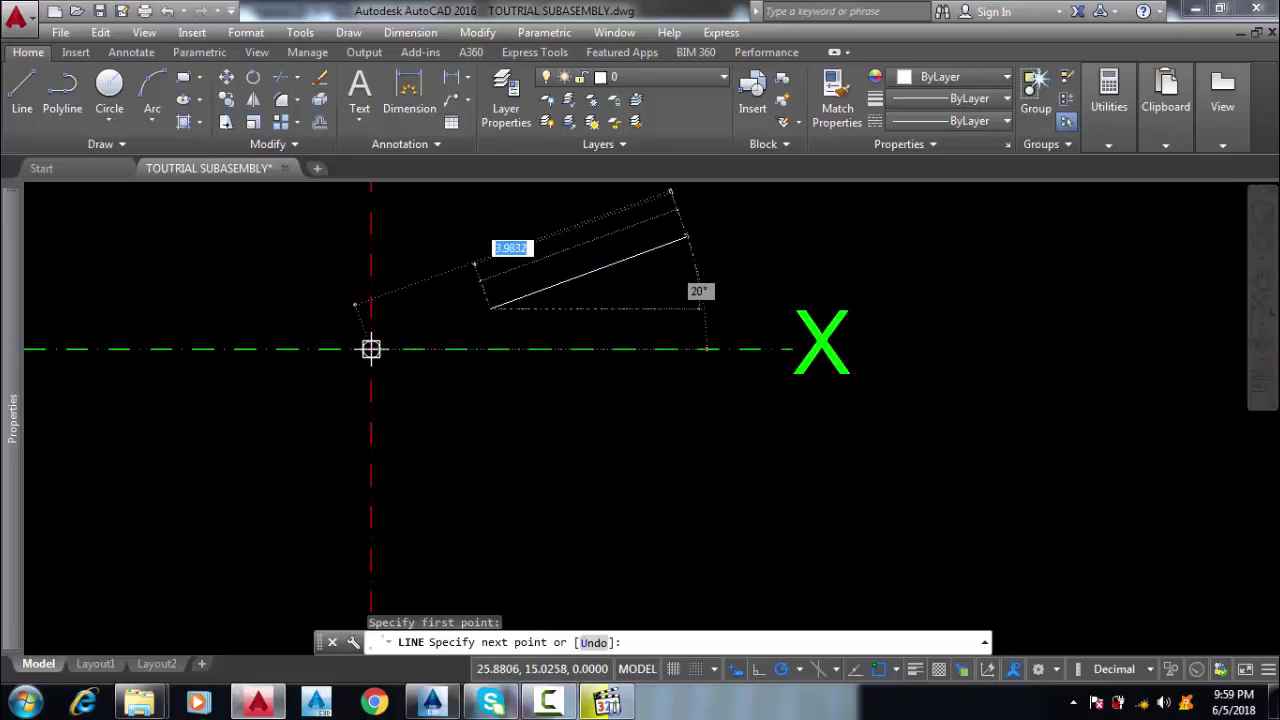
pyautogui.scroll(-4, 688, 238)
pyautogui.scroll(-2, 690, 240)
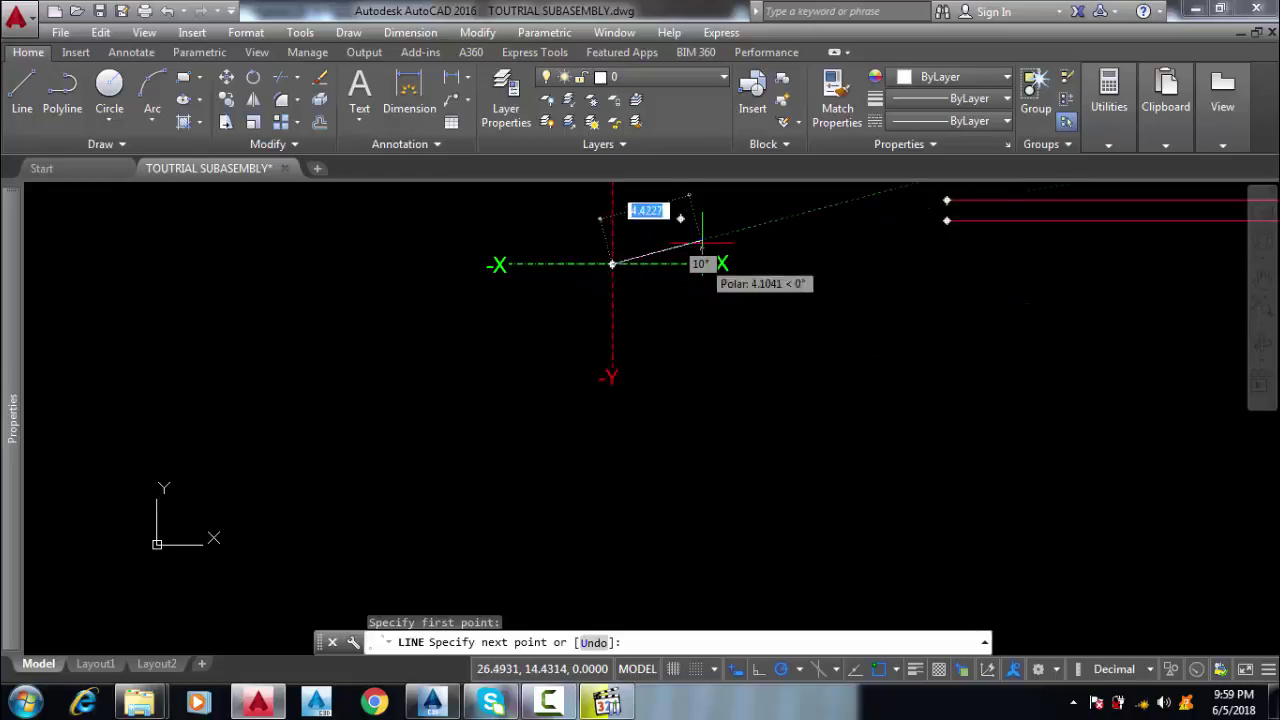
pyautogui.scroll(5, 695, 252)
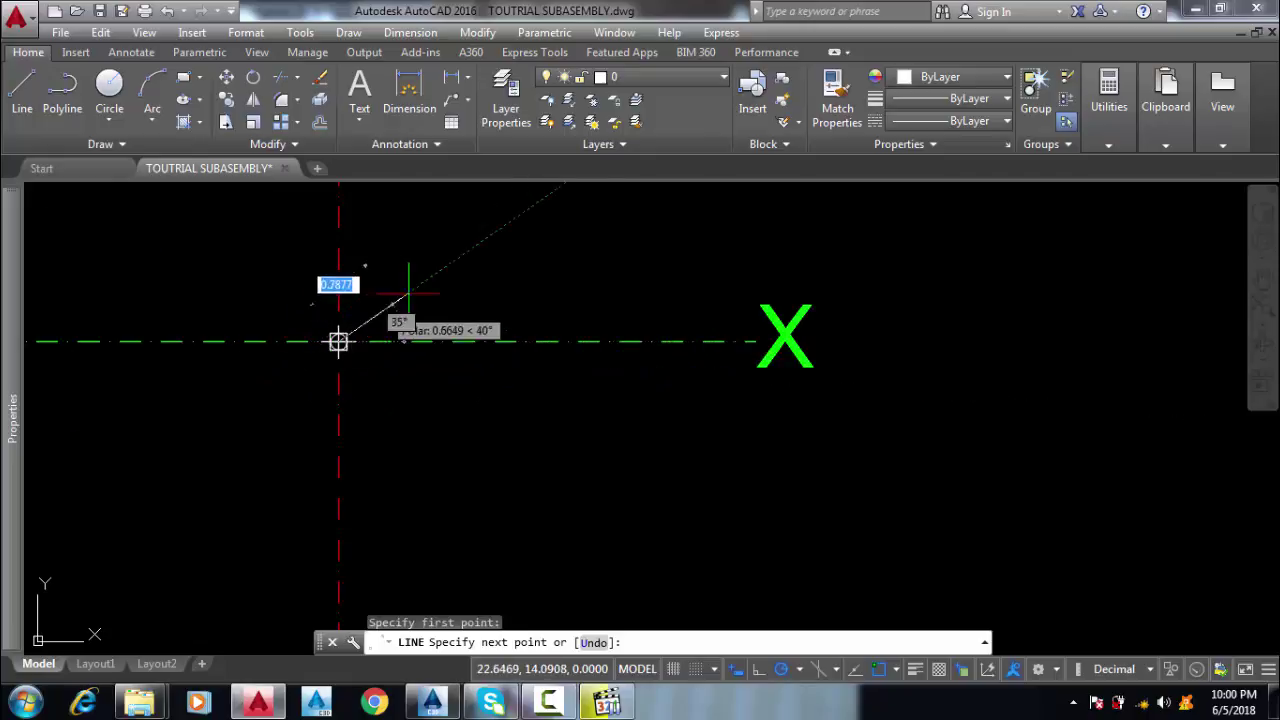
pyautogui.scroll(-2, 462, 292)
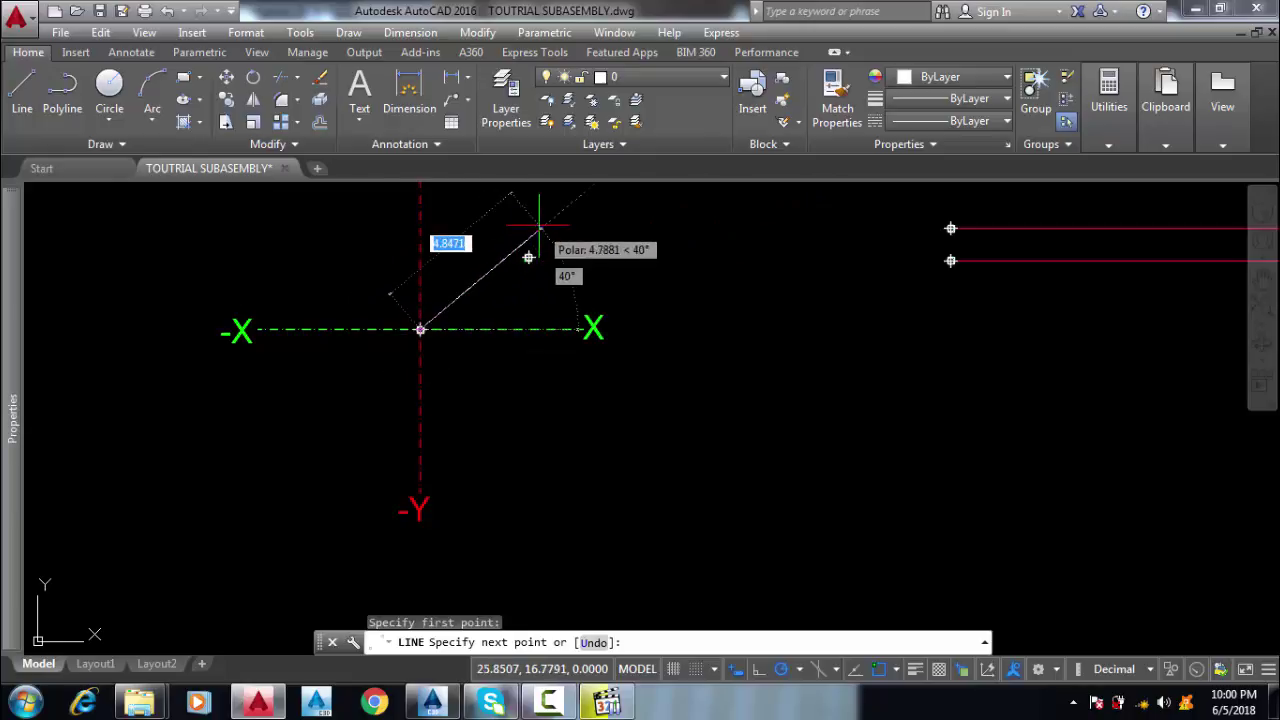
pyautogui.scroll(2, 417, 329)
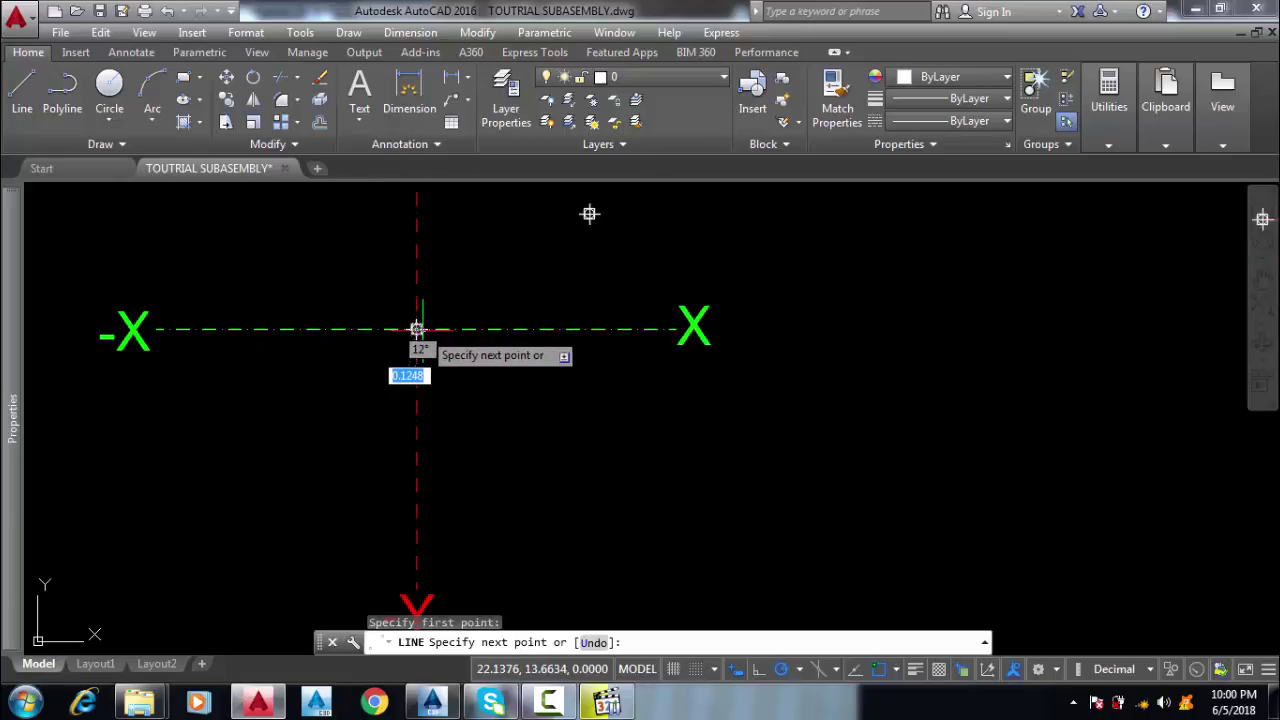
pyautogui.press('Return')
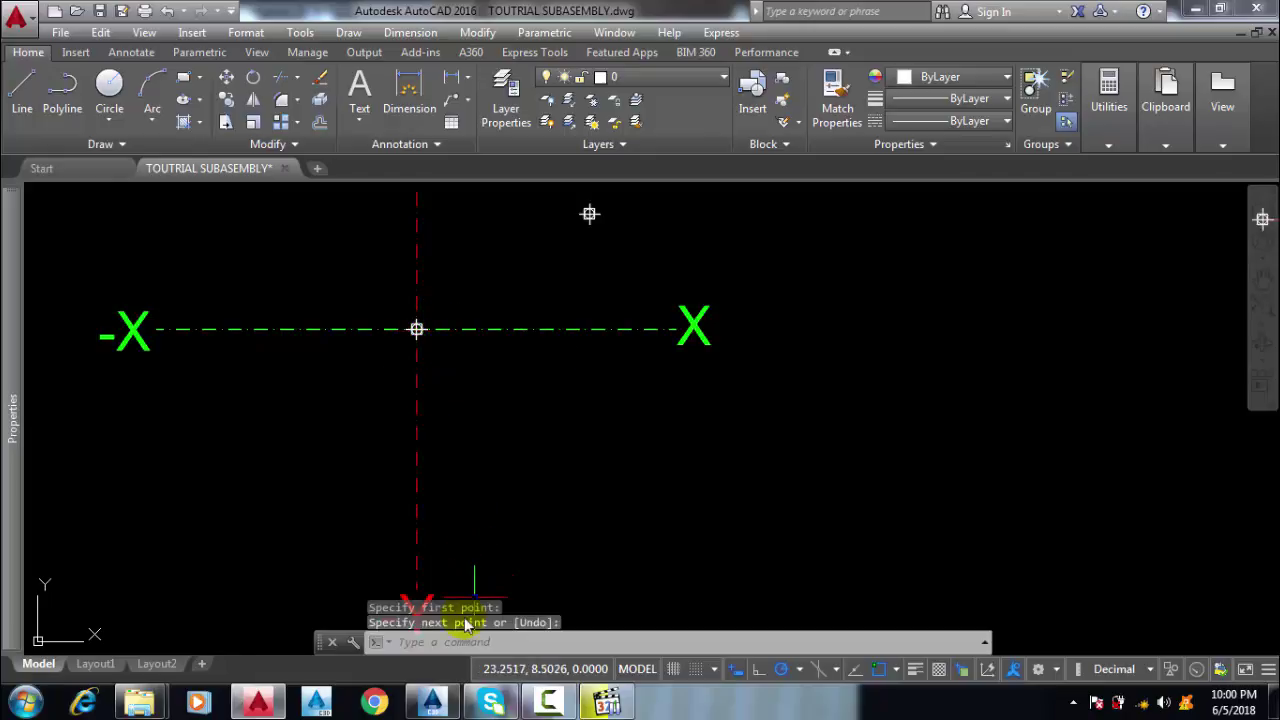
# - Return to Subassembly Composer and set point P3's geometry type to Angle and Delta X
pyautogui.click(433, 703)
pyautogui.scroll(-2, 620, 320)
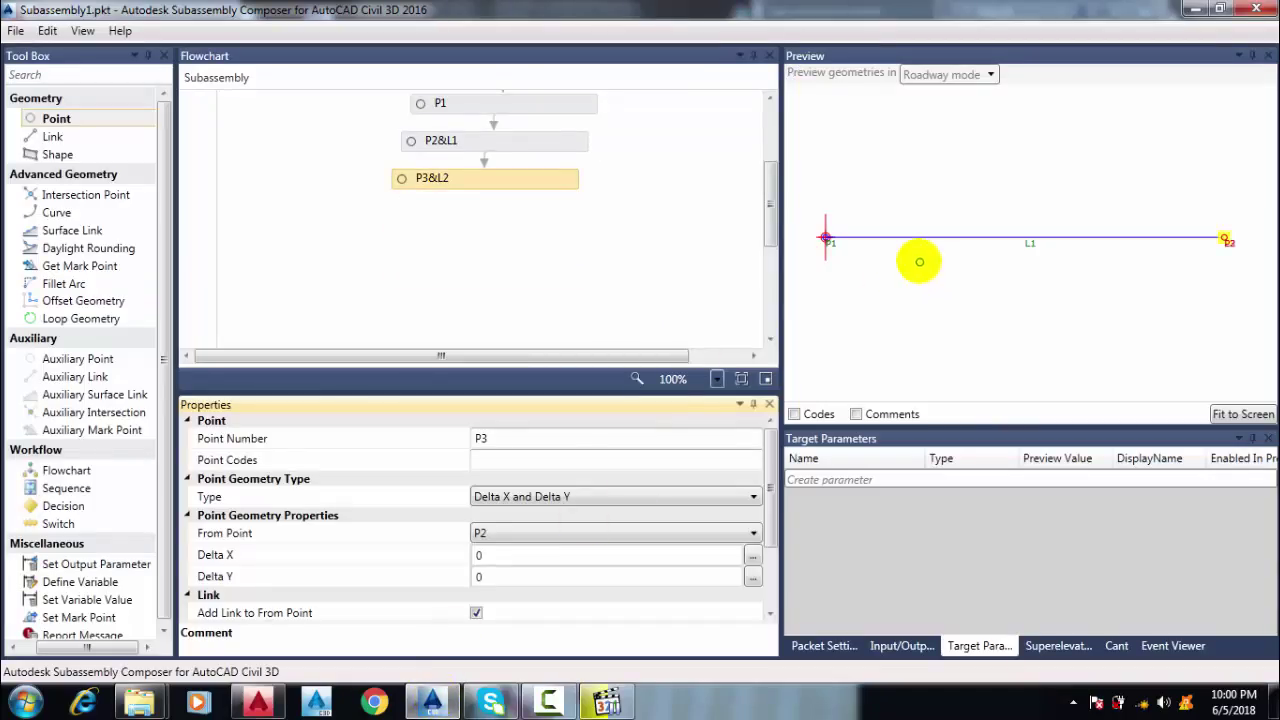
pyautogui.click(491, 183)
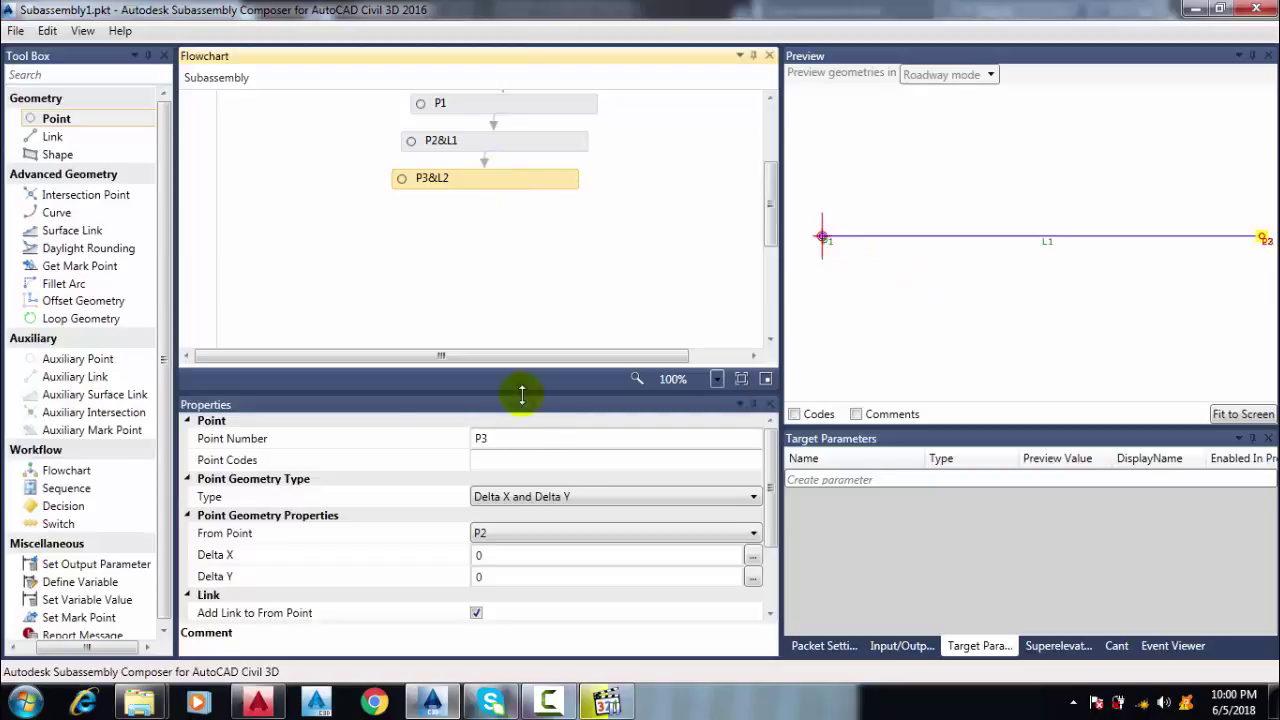
pyautogui.click(560, 496)
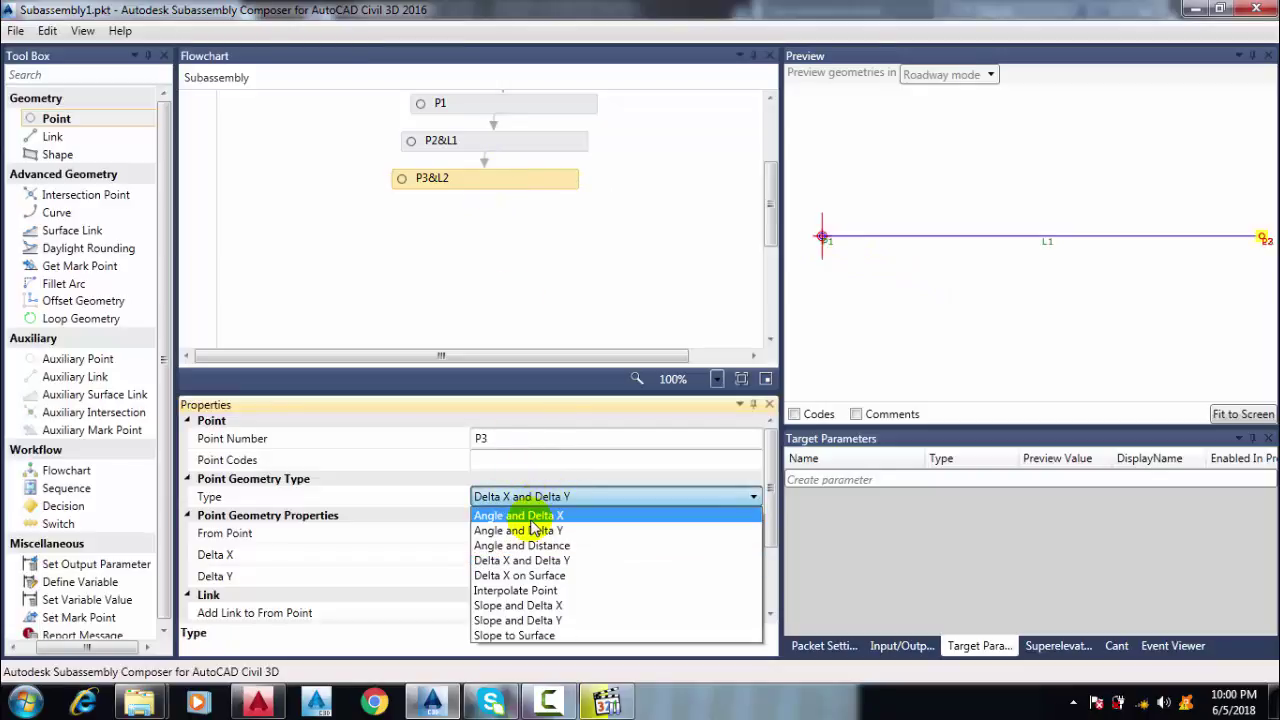
pyautogui.click(530, 516)
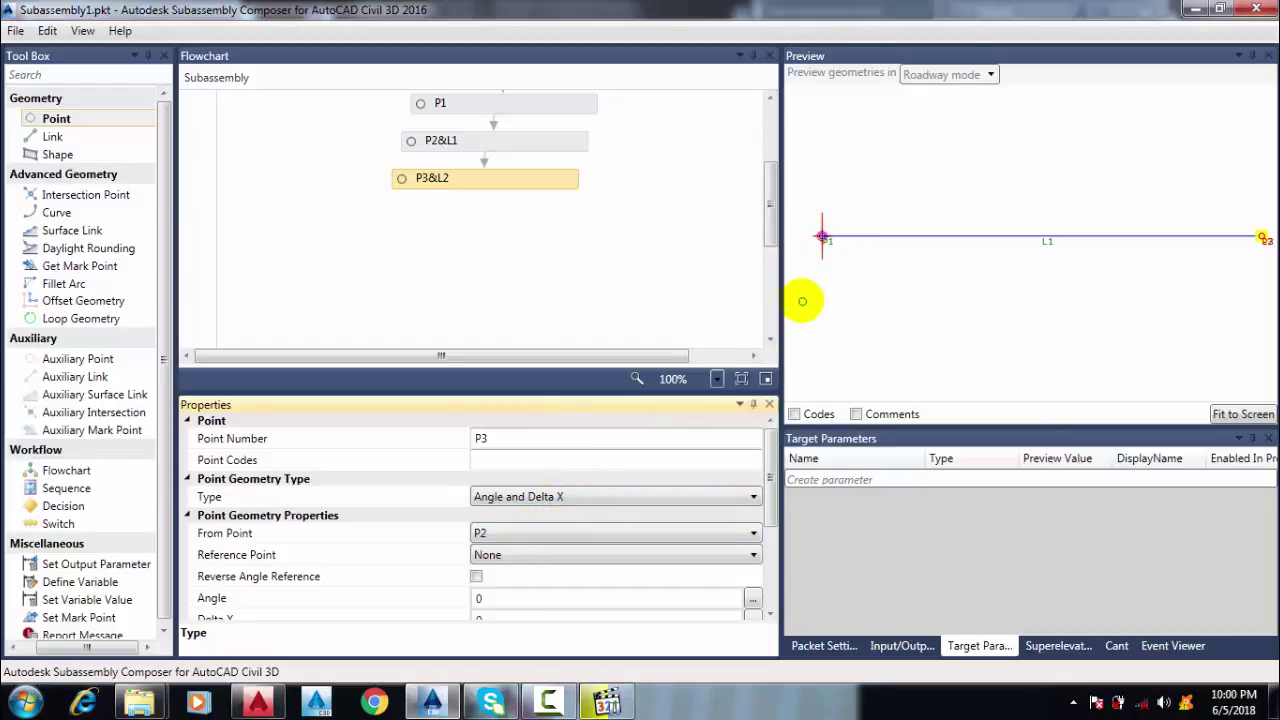
# - Set point P3's From Point to P1 and its Reference Point to P2
pyautogui.click(496, 538)
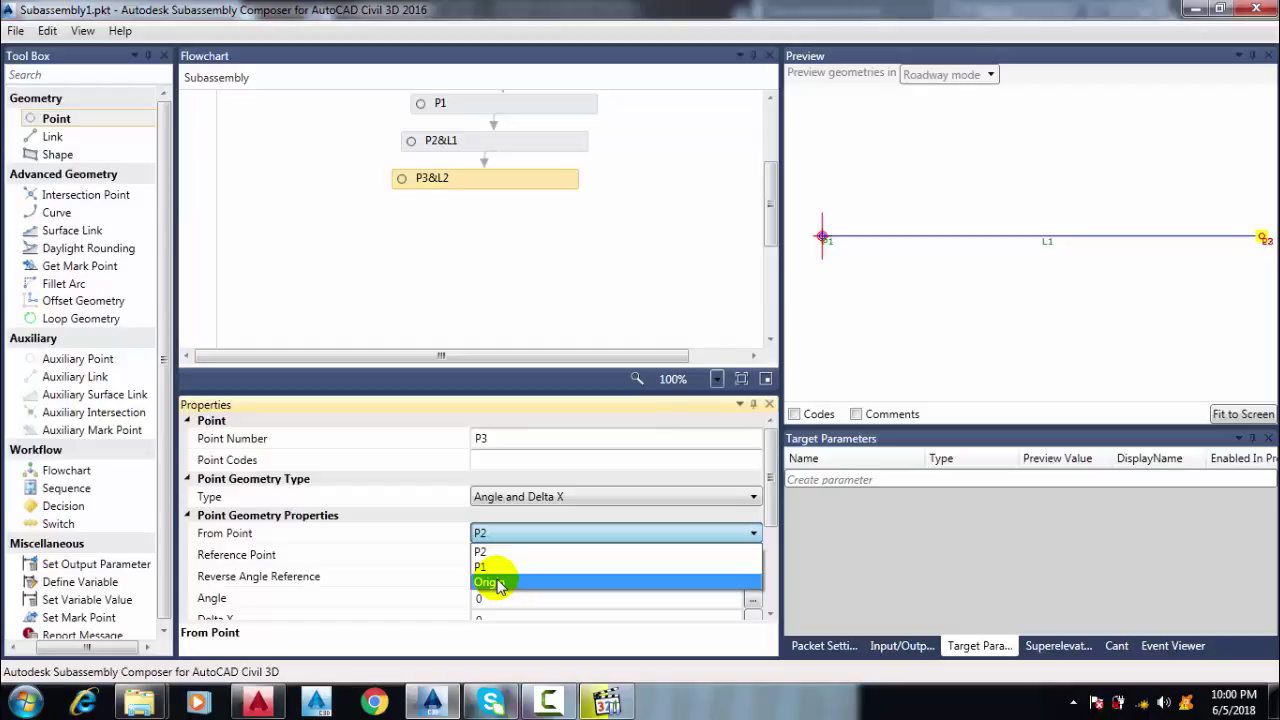
pyautogui.click(488, 567)
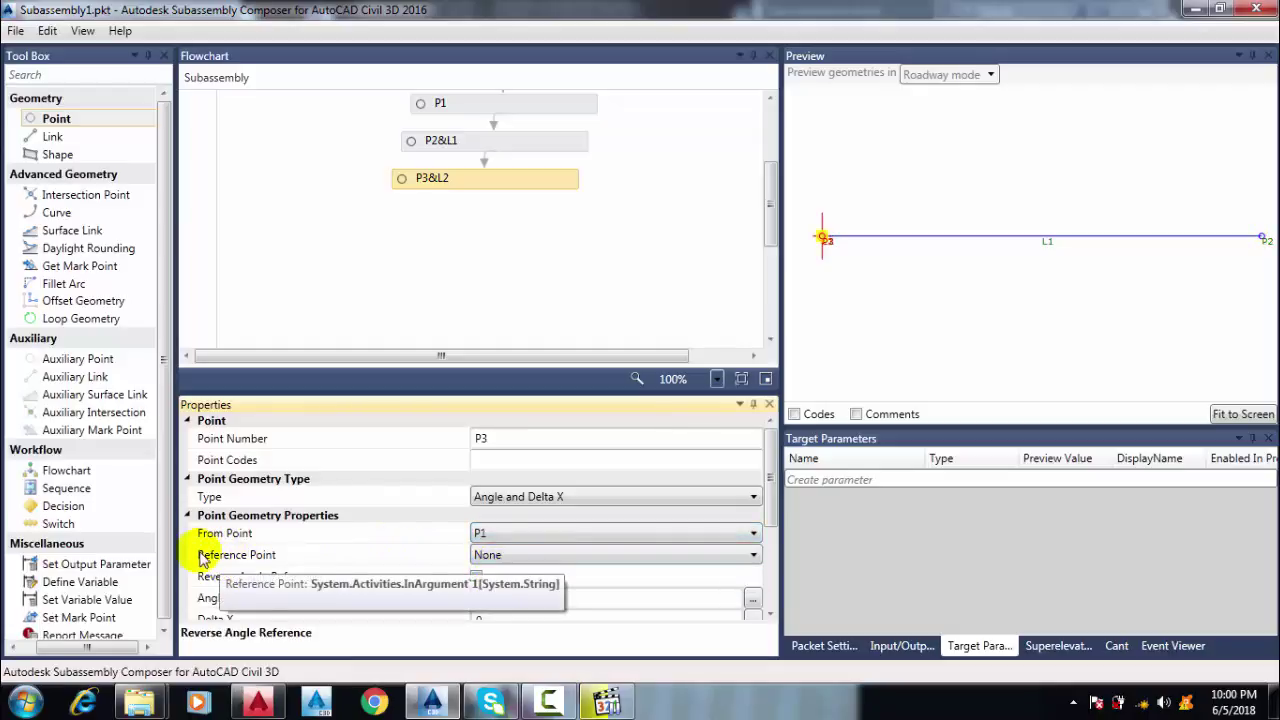
pyautogui.click(527, 565)
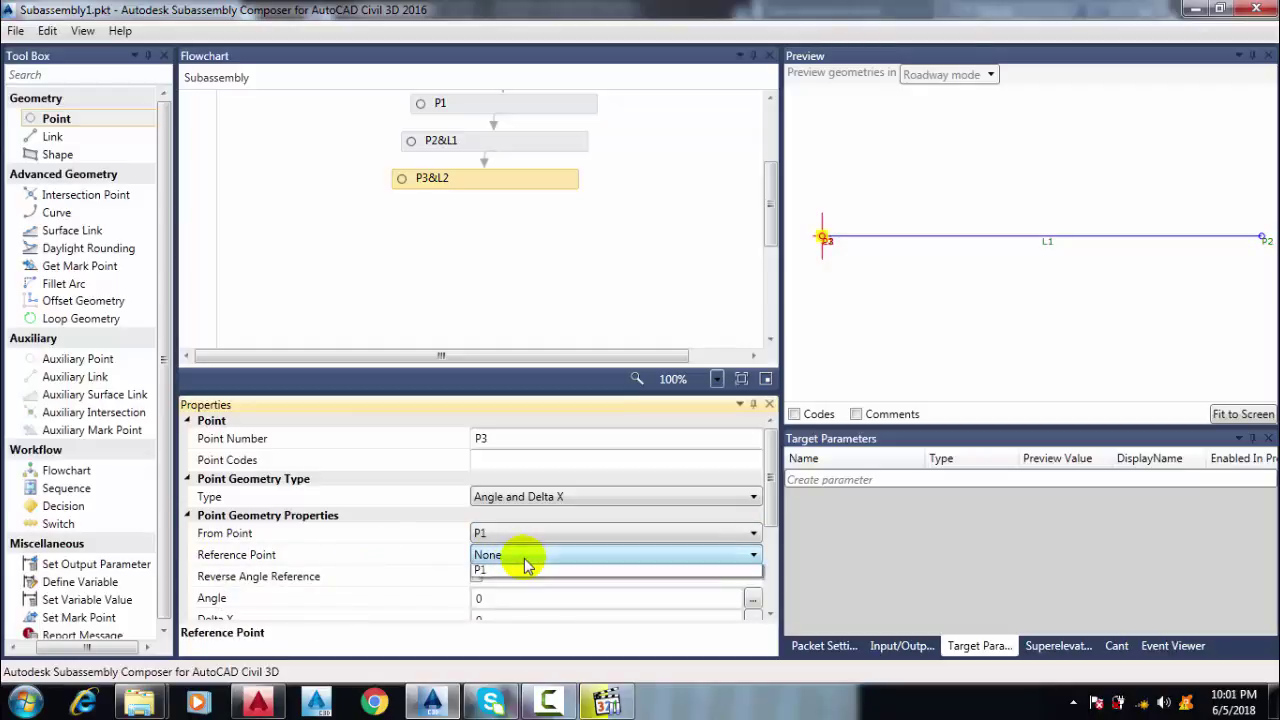
pyautogui.click(489, 593)
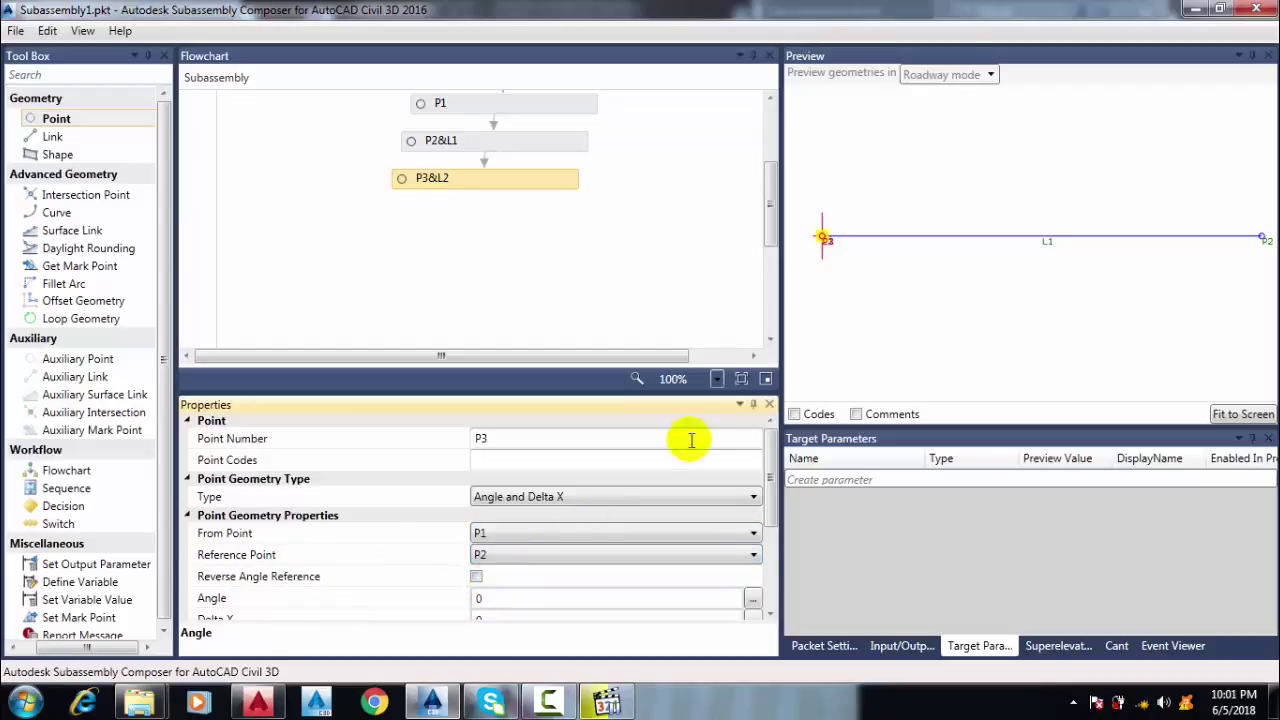
# - Set point P3's Angle to 30 and its Delta X to 0.5
pyautogui.scroll(-2, 815, 300)
pyautogui.scroll(1, 820, 247)
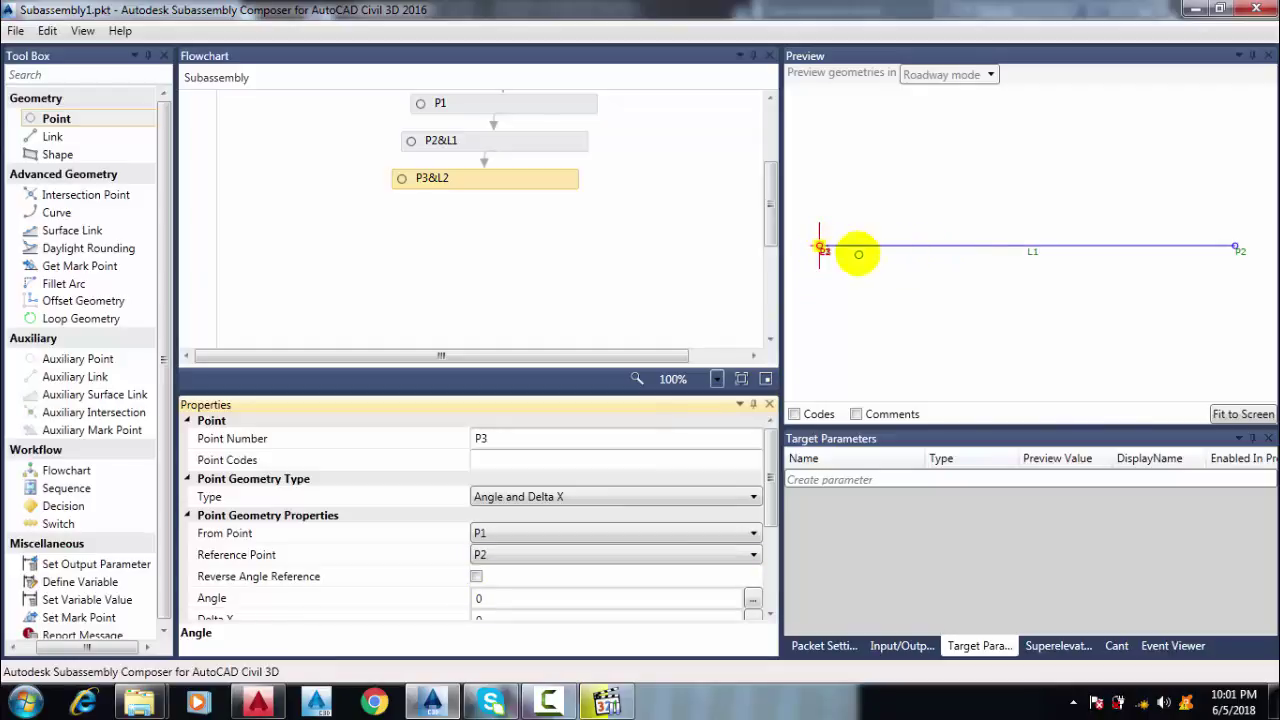
pyautogui.scroll(-1, 848, 264)
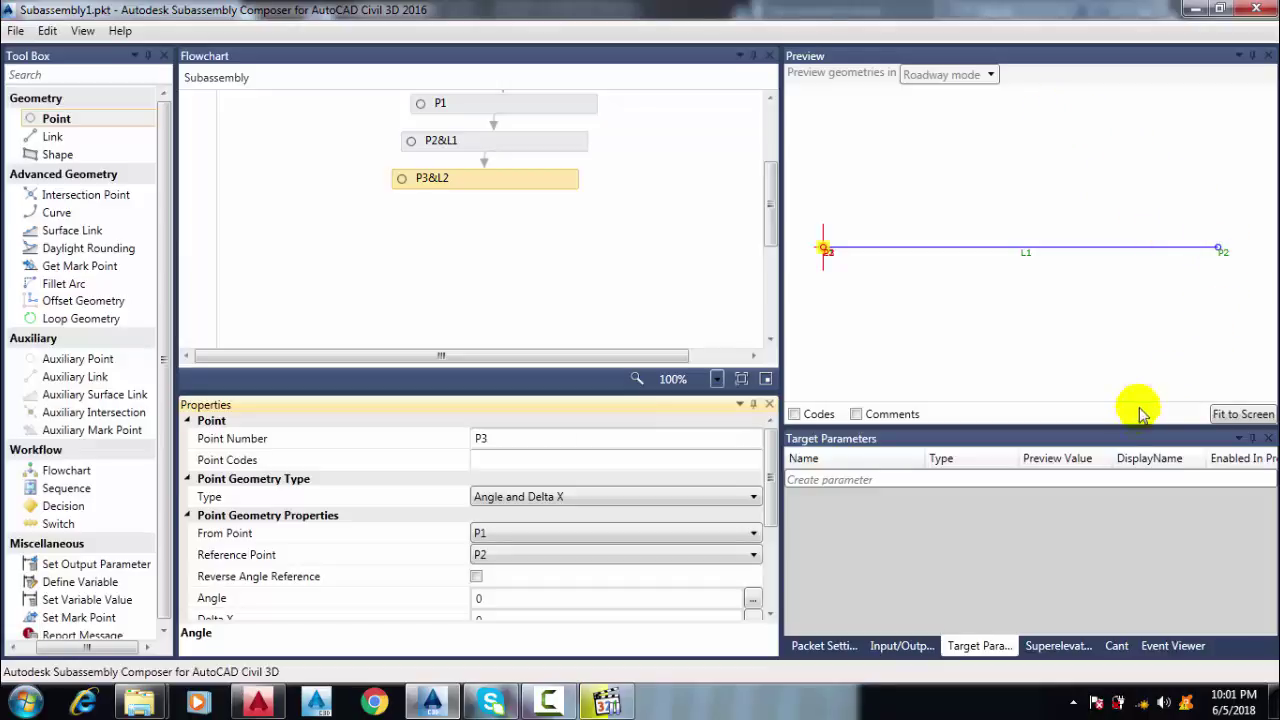
pyautogui.scroll(-3, 495, 588)
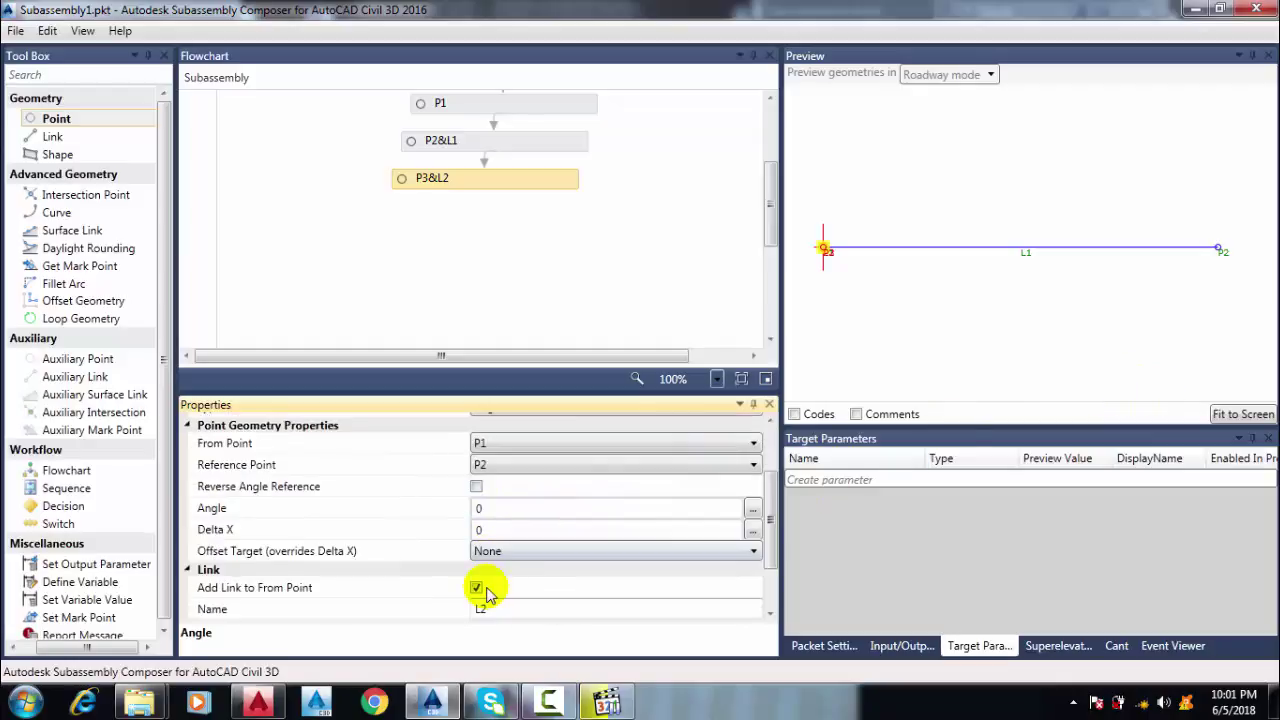
pyautogui.click(494, 510)
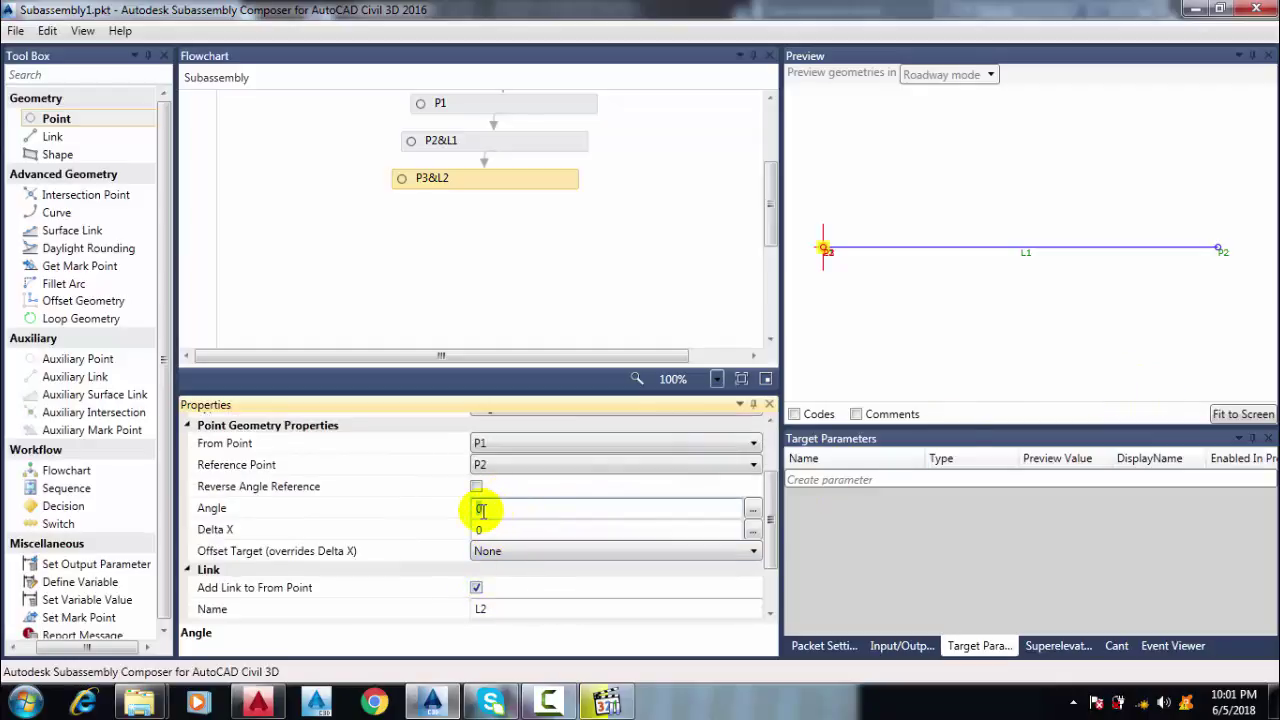
pyautogui.write('3')
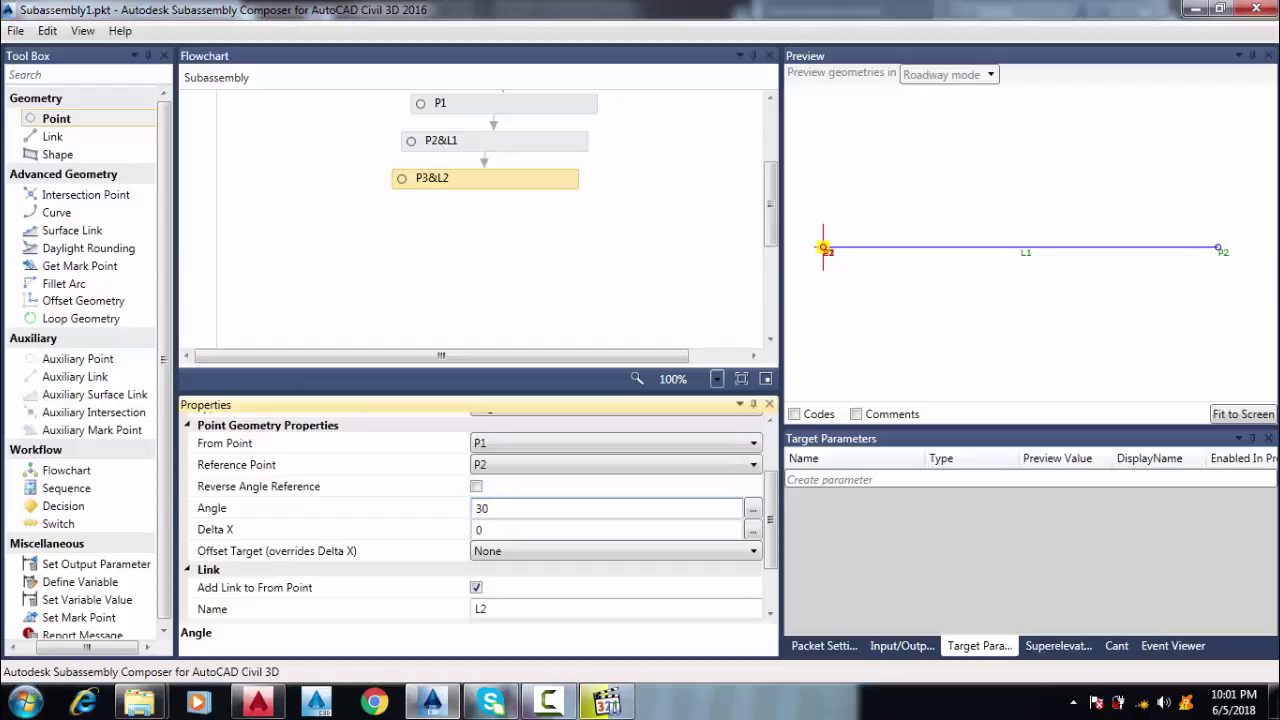
pyautogui.click(488, 532)
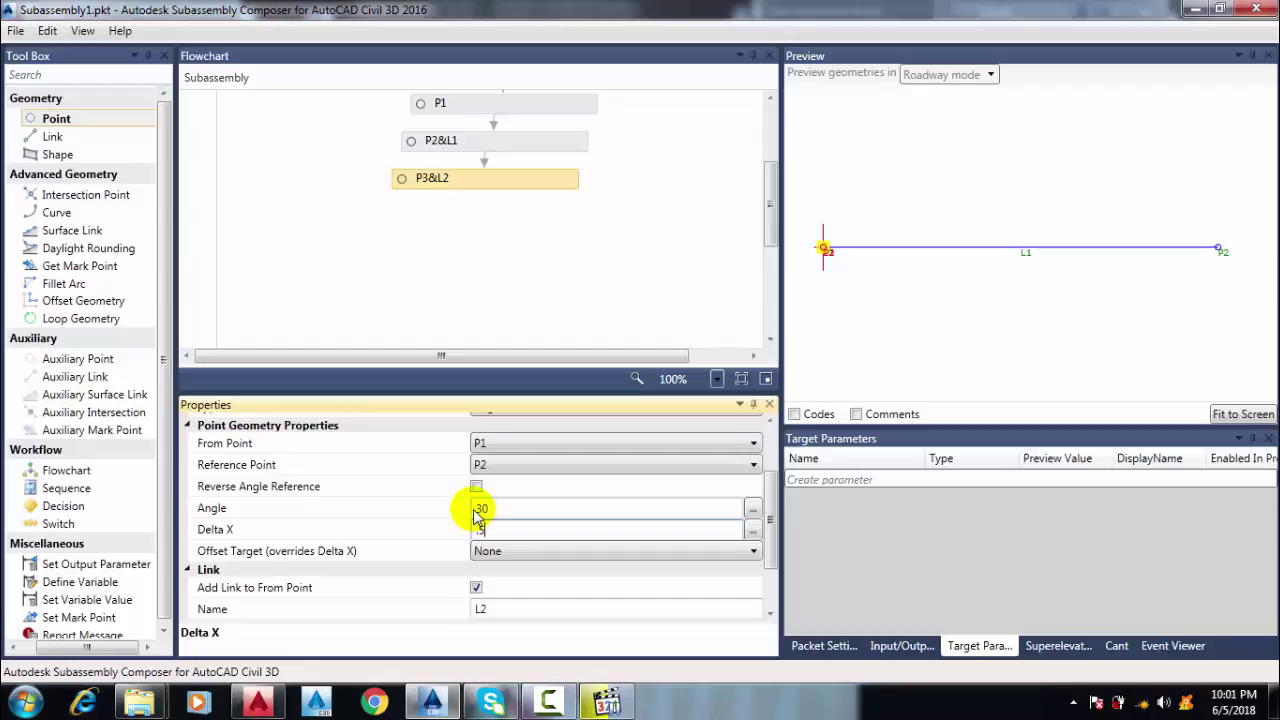
pyautogui.write('0.5')
pyautogui.press('Return')
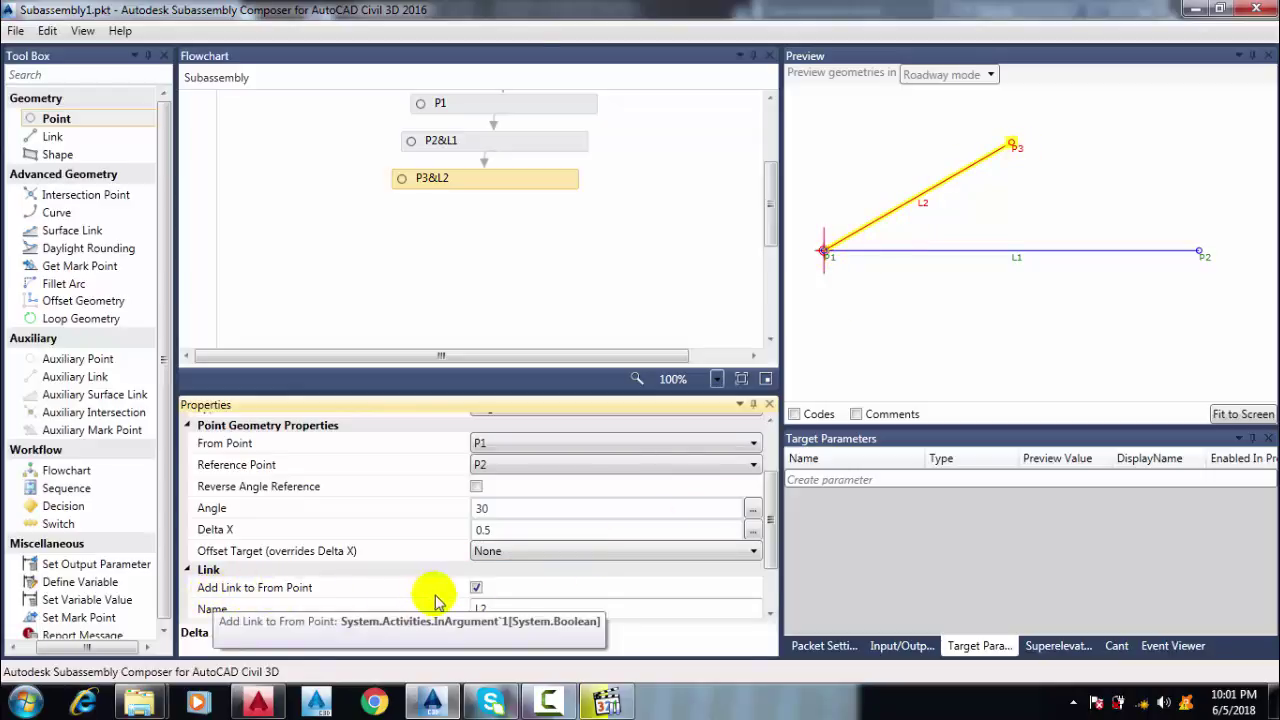
# - Turn off the link from point P3 to its From Point and restore it
pyautogui.click(476, 587)
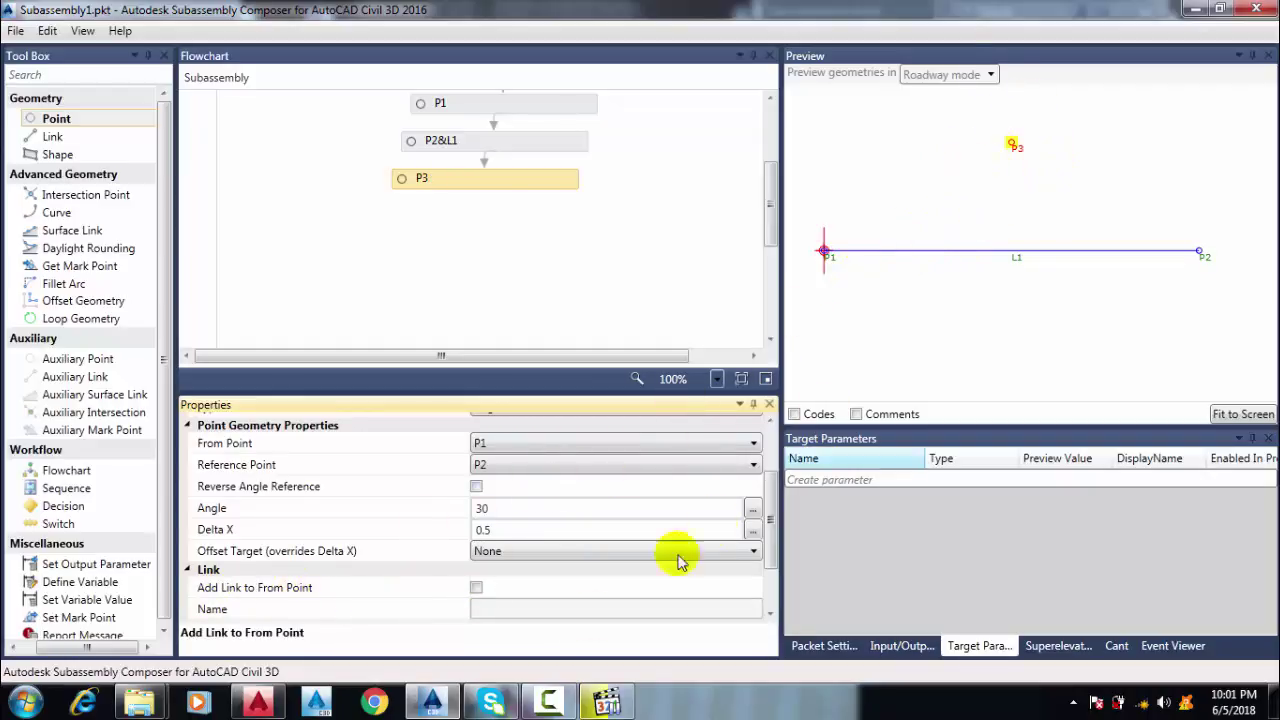
pyautogui.click(476, 589)
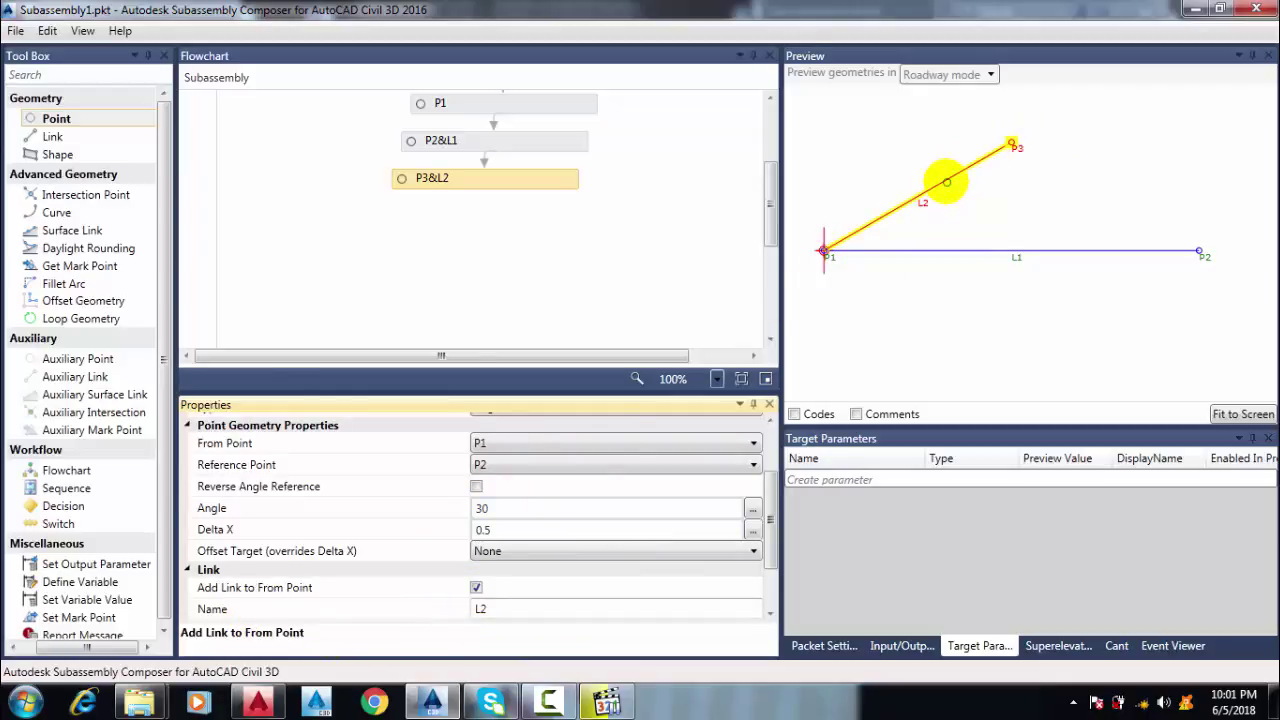
pyautogui.scroll(-1, 946, 182)
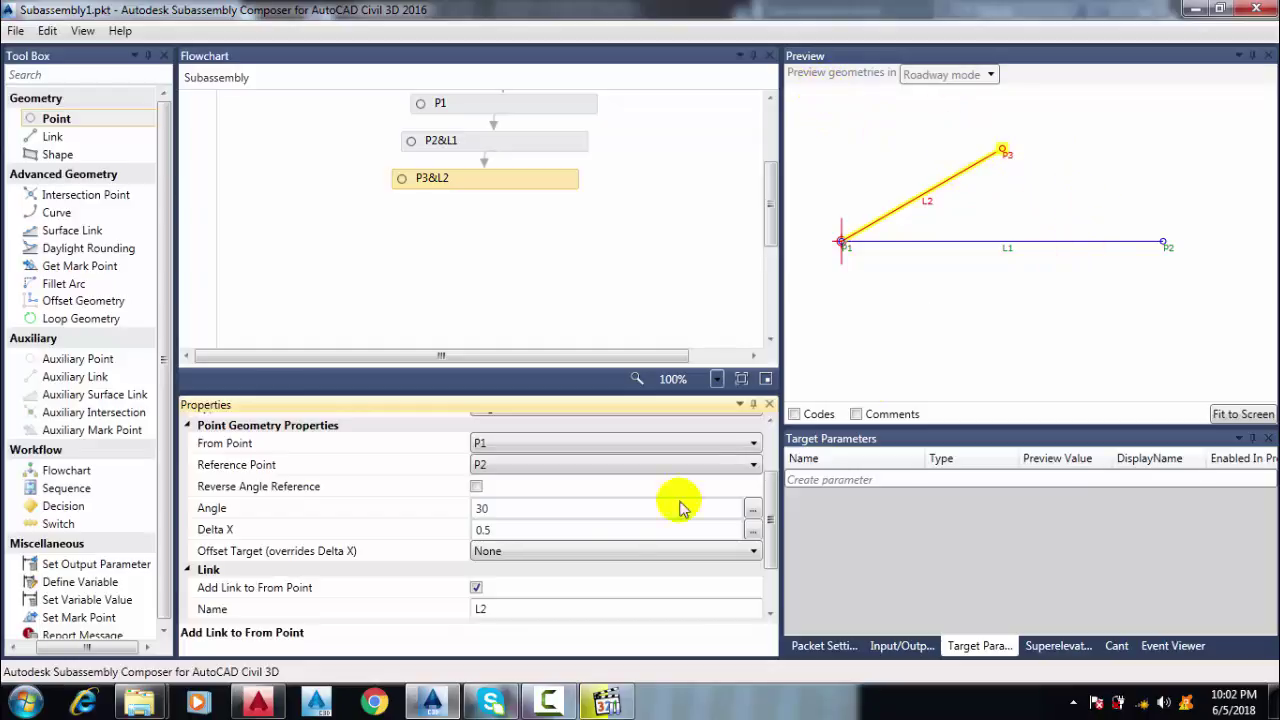
# - Set point P3's Angle to -30 so that link L2 slopes below L1, and deselect the point in the flowchart
pyautogui.click(487, 510)
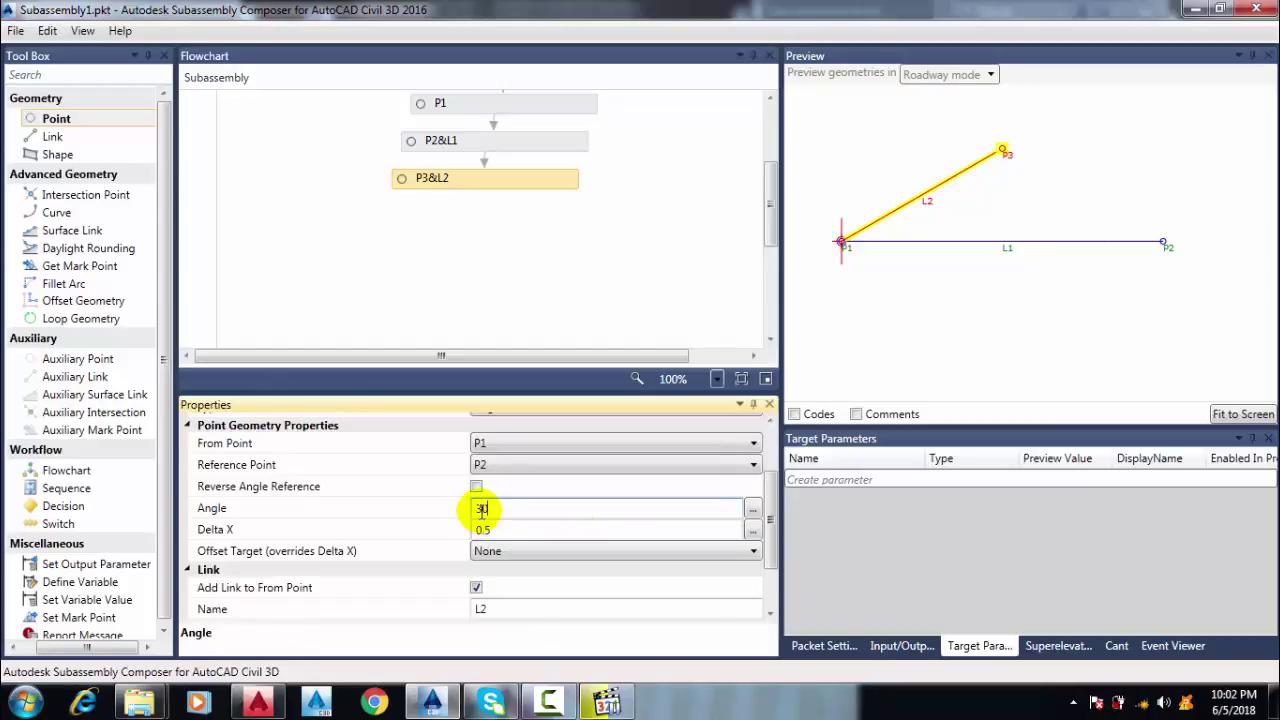
pyautogui.click(481, 549)
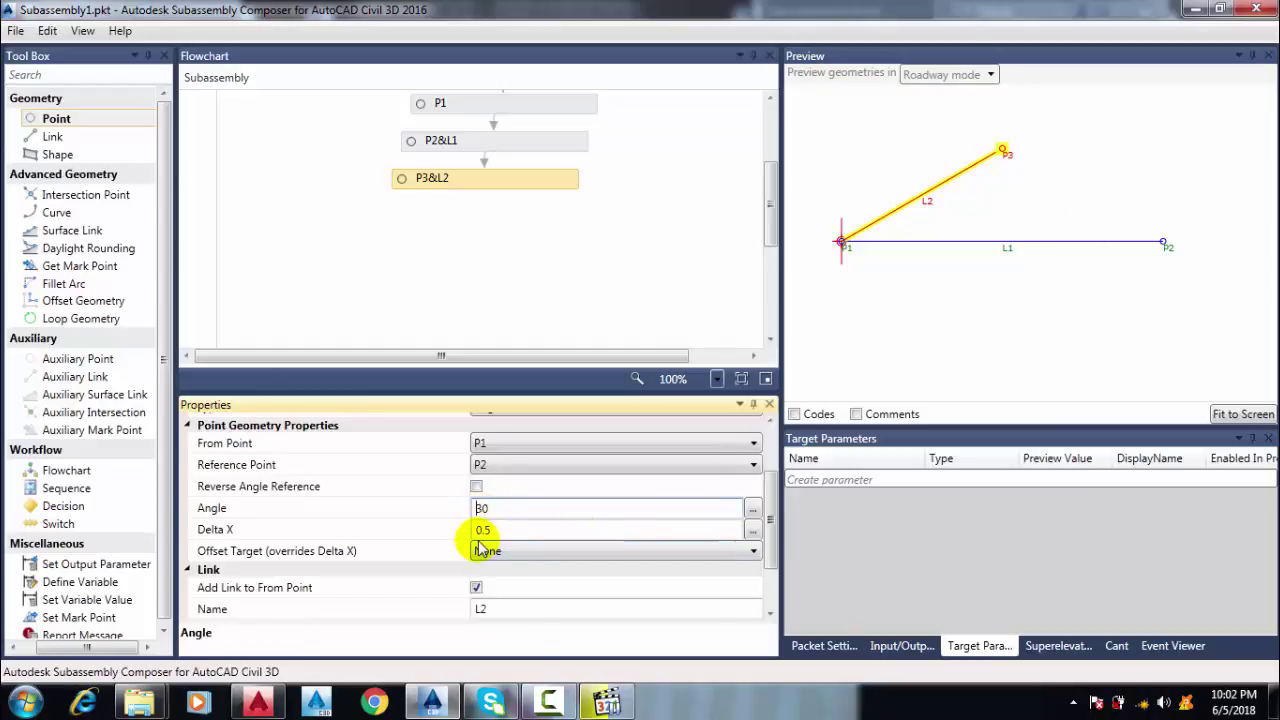
pyautogui.click(558, 295)
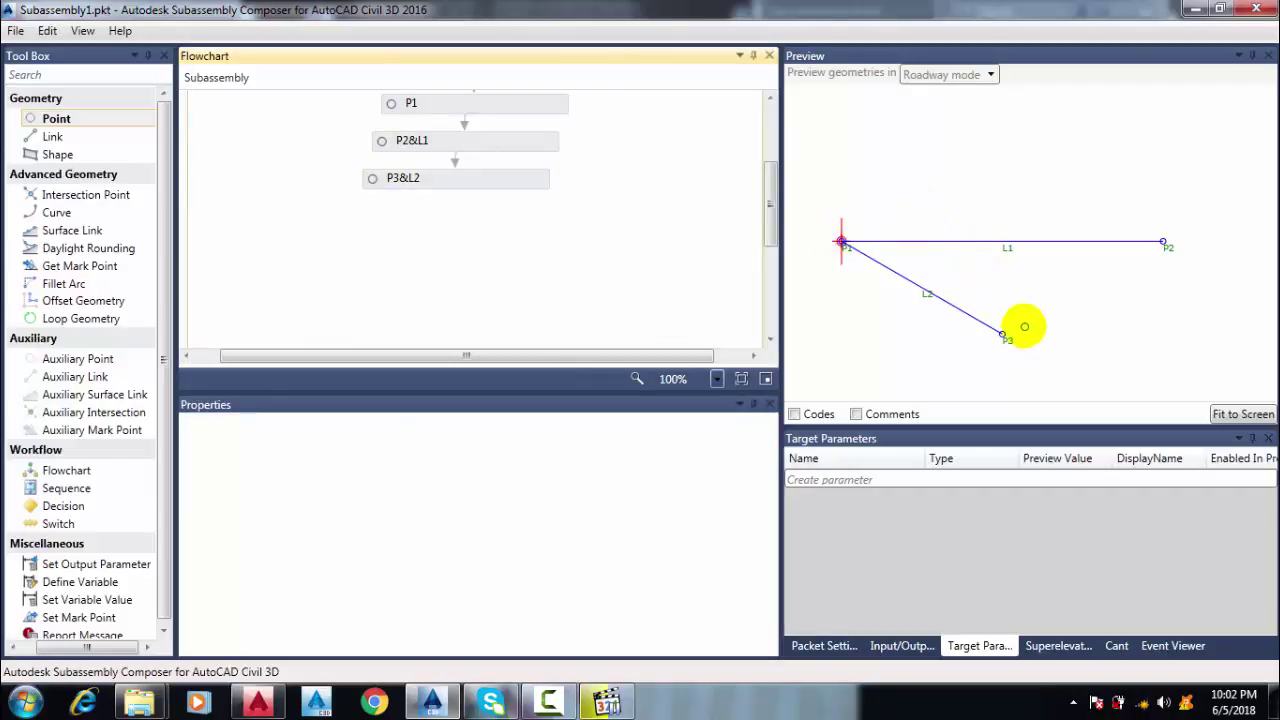
# - Switch to AutoCAD and sketch a line about 2.7 units long from the axes' origin, about 30 degrees below the X axis
pyautogui.click(283, 706)
pyautogui.click(22, 95)
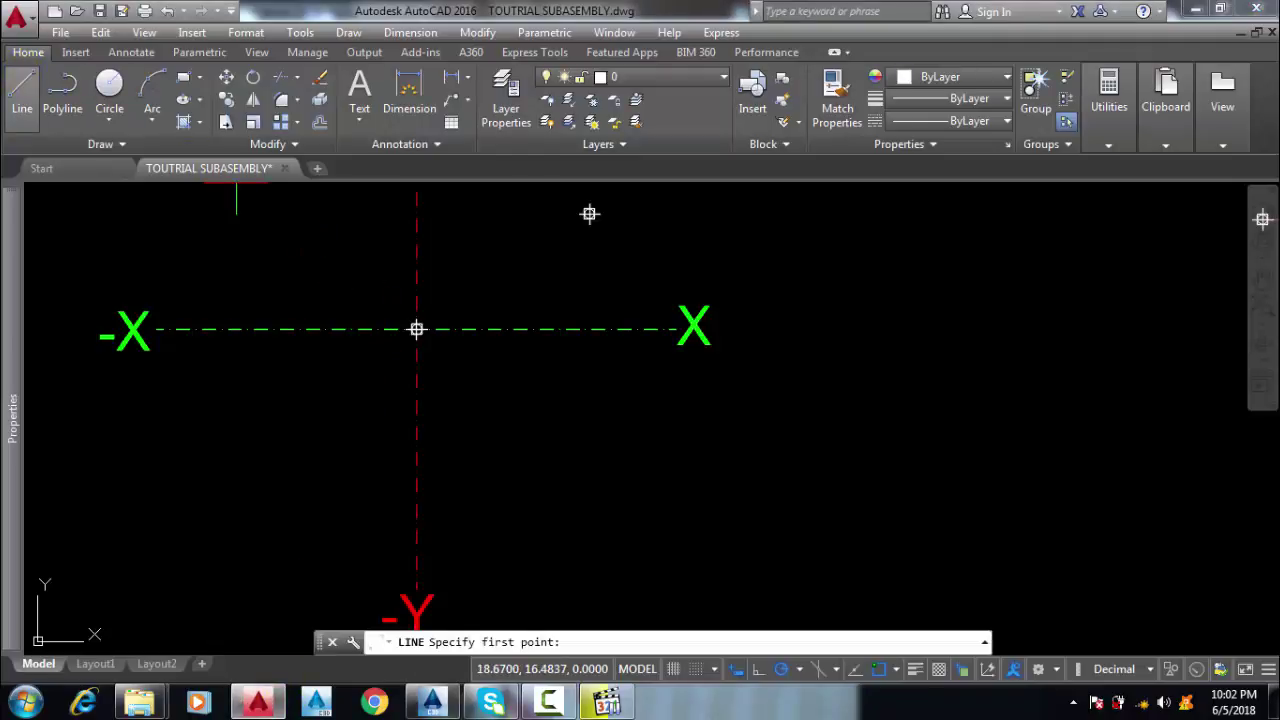
pyautogui.scroll(-2, 555, 465)
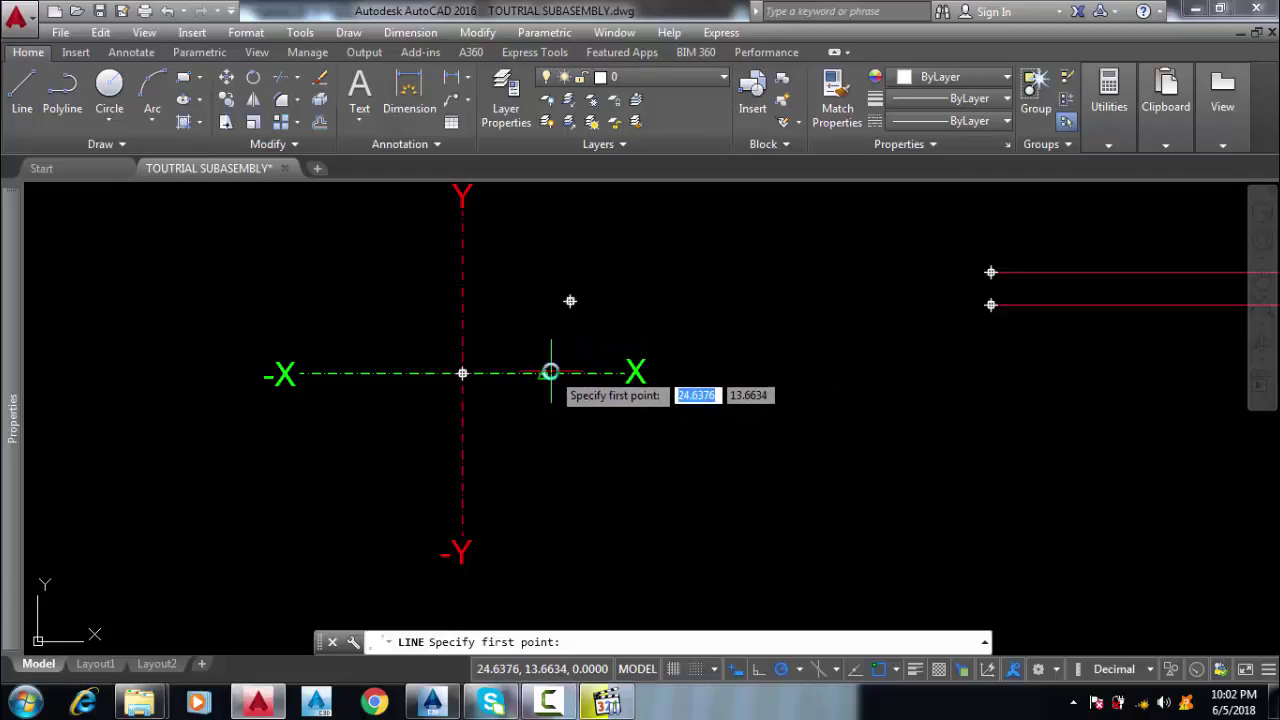
pyautogui.scroll(2, 550, 373)
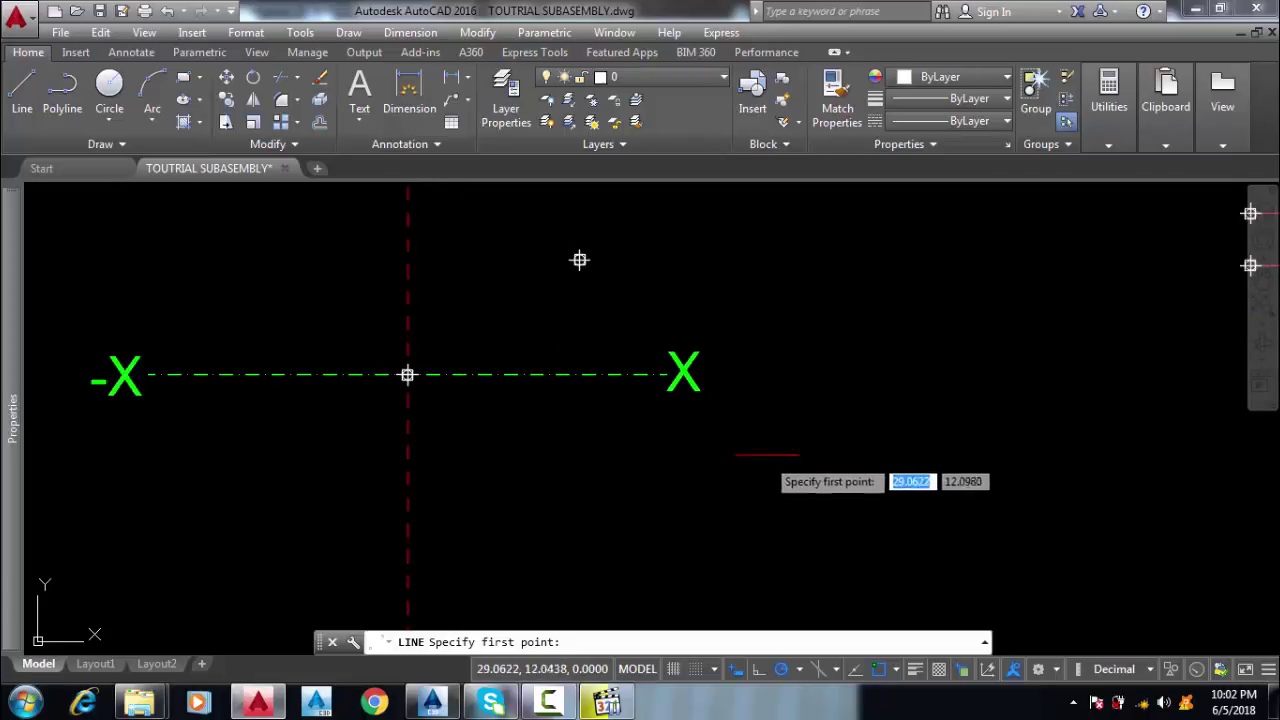
pyautogui.scroll(2, 410, 372)
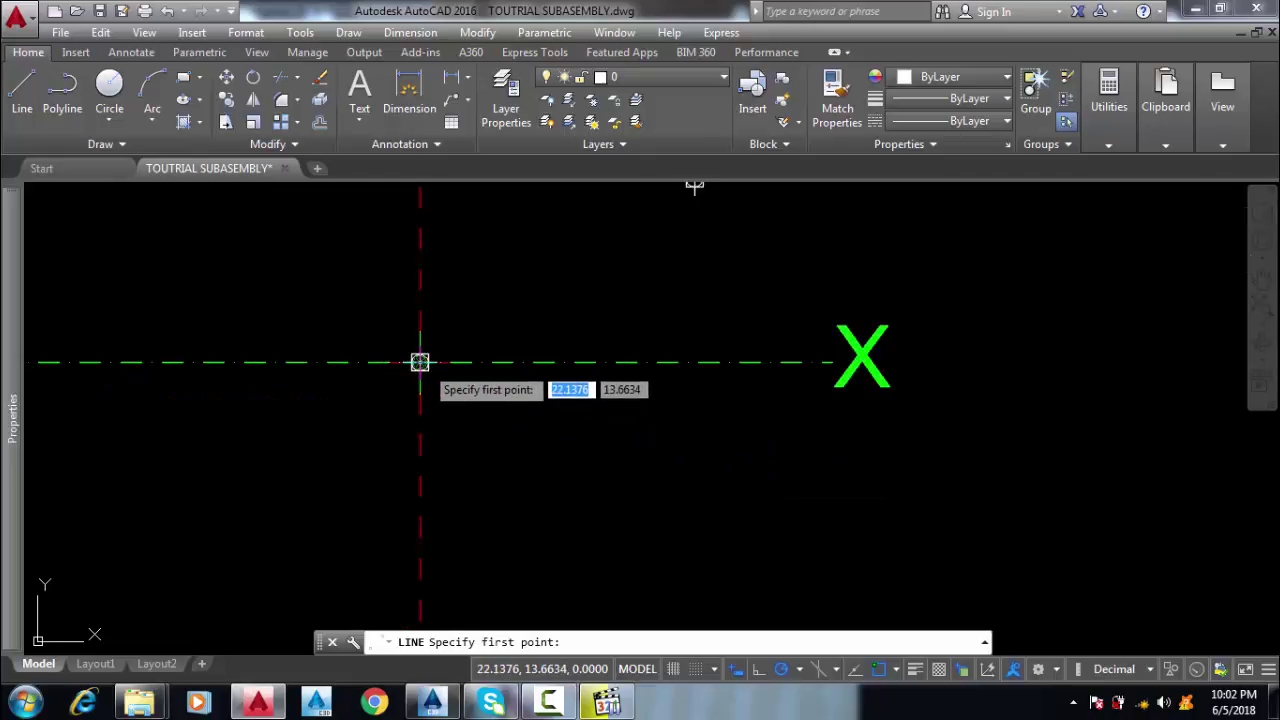
pyautogui.click(420, 362)
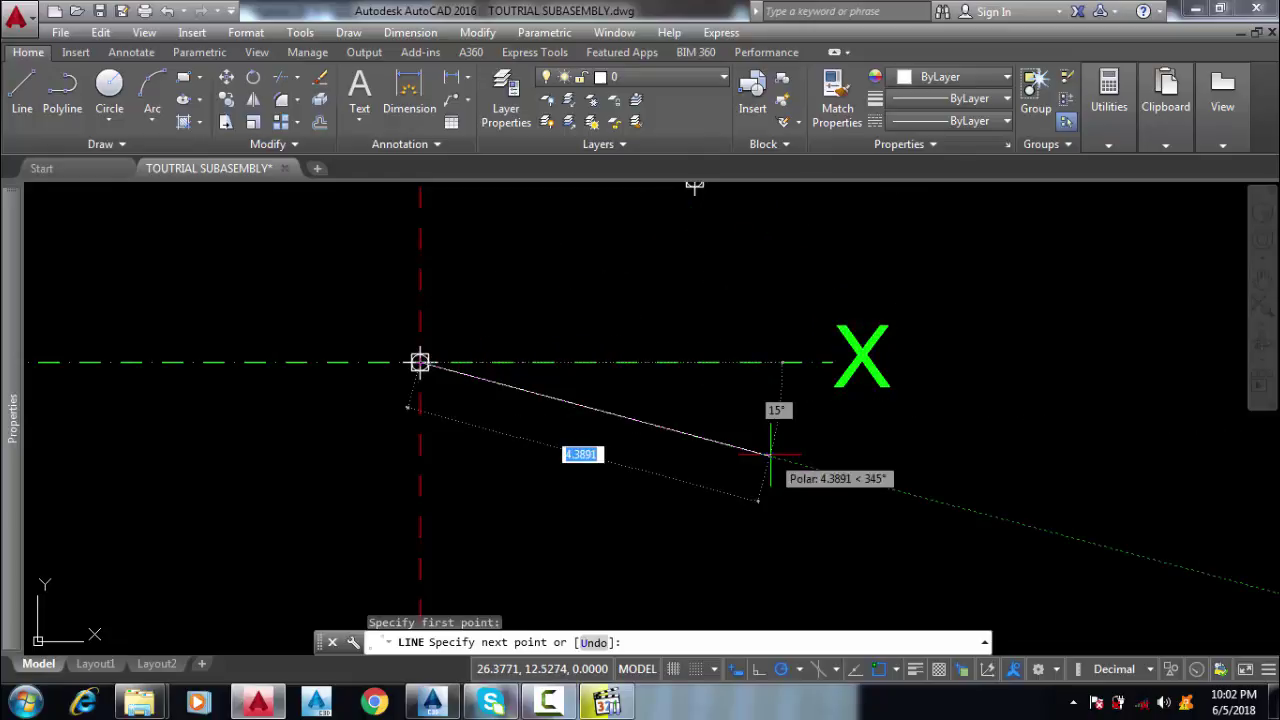
pyautogui.scroll(-2, 770, 455)
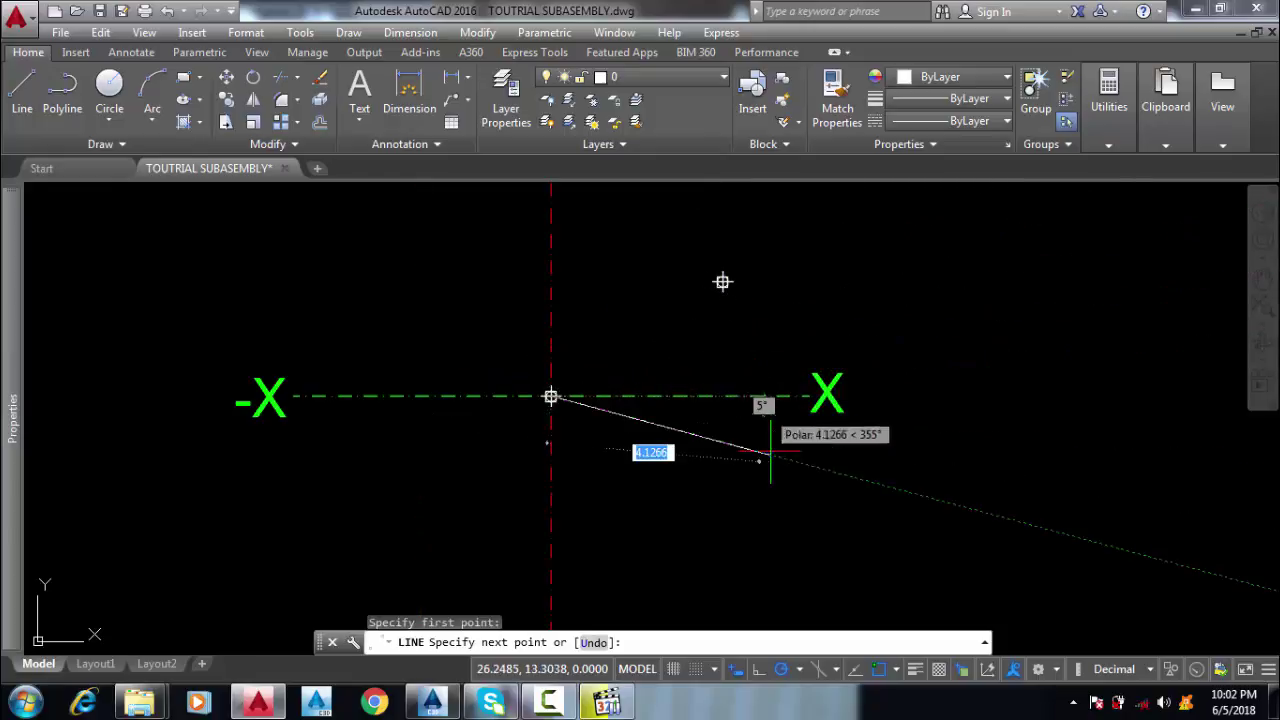
pyautogui.write('-300')
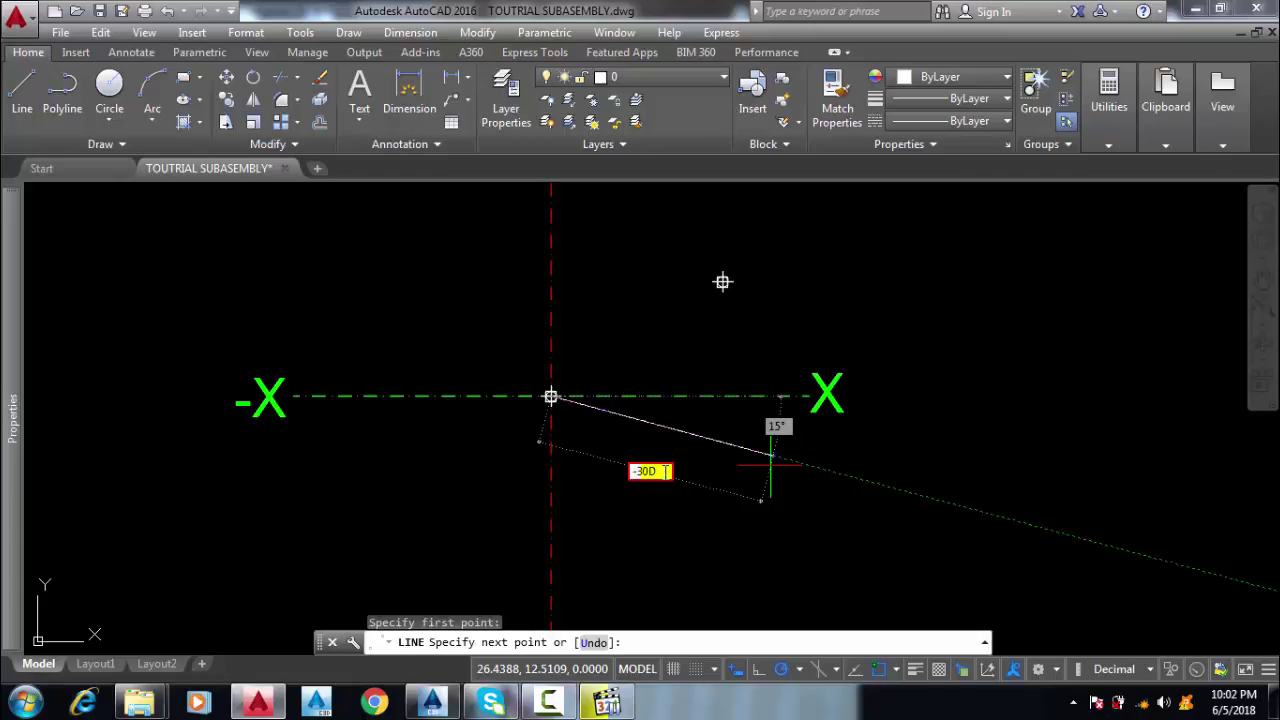
pyautogui.click(673, 464)
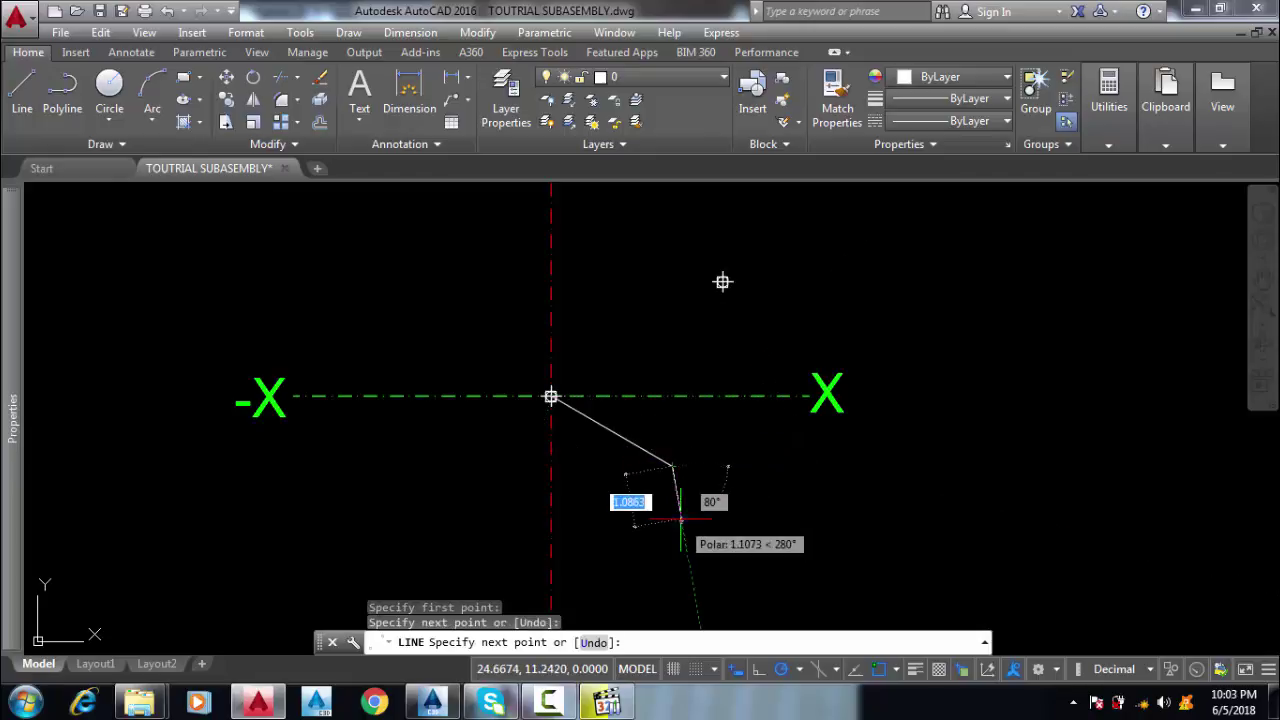
pyautogui.press('Escape')
# - Erase the sketched line below the X axis
pyautogui.click(680, 458)
pyautogui.click(643, 512)
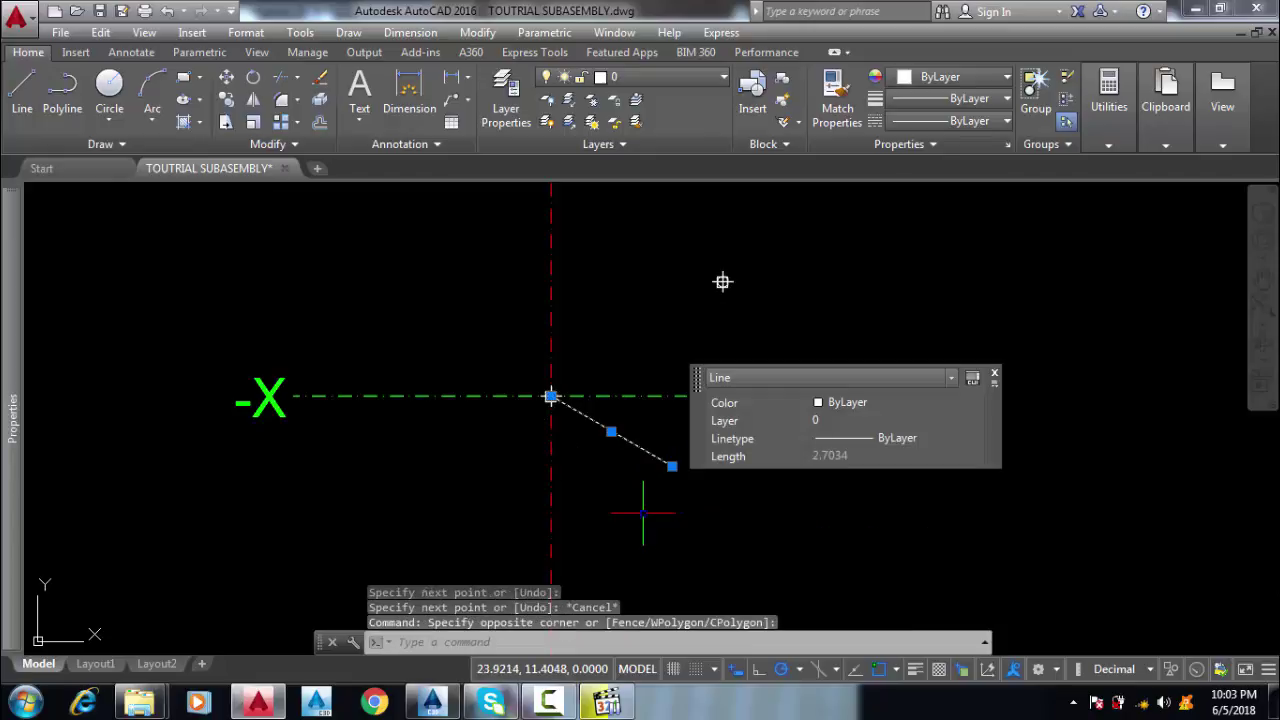
pyautogui.press('Delete')
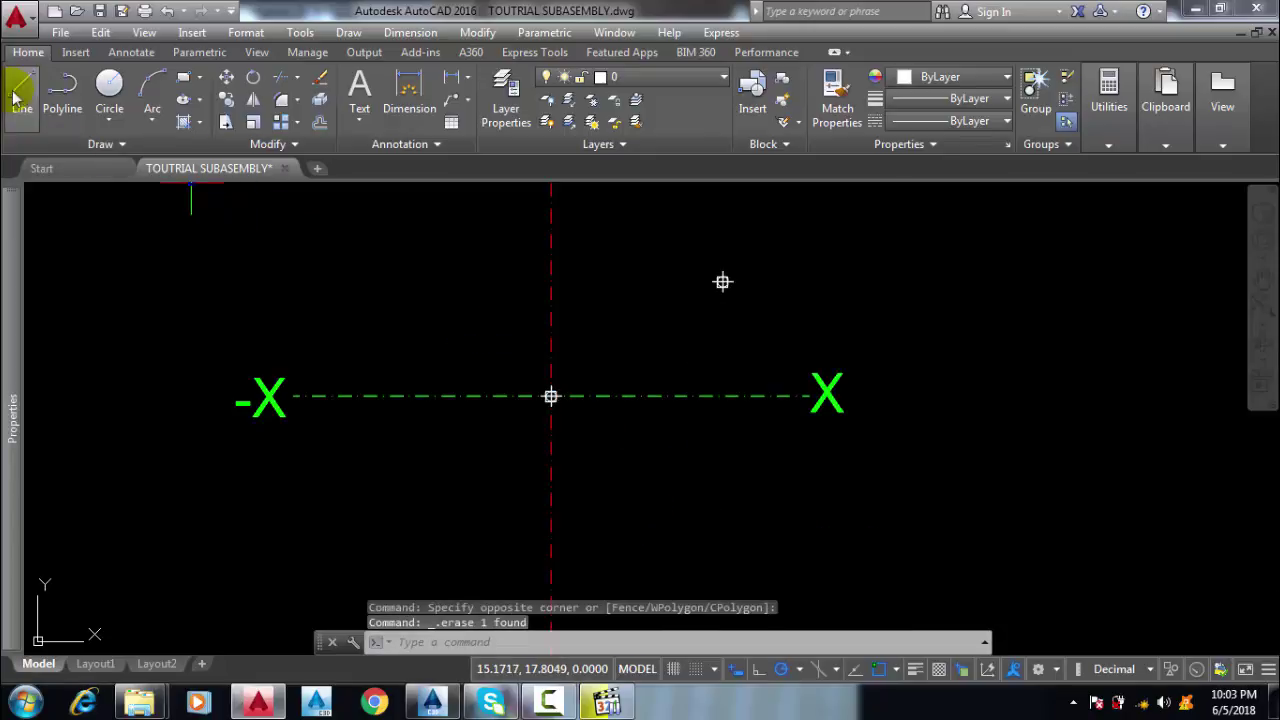
# - Draw a line from the axes' origin with length 1 and angle -30, and erase it
pyautogui.click(22, 95)
pyautogui.click(551, 396)
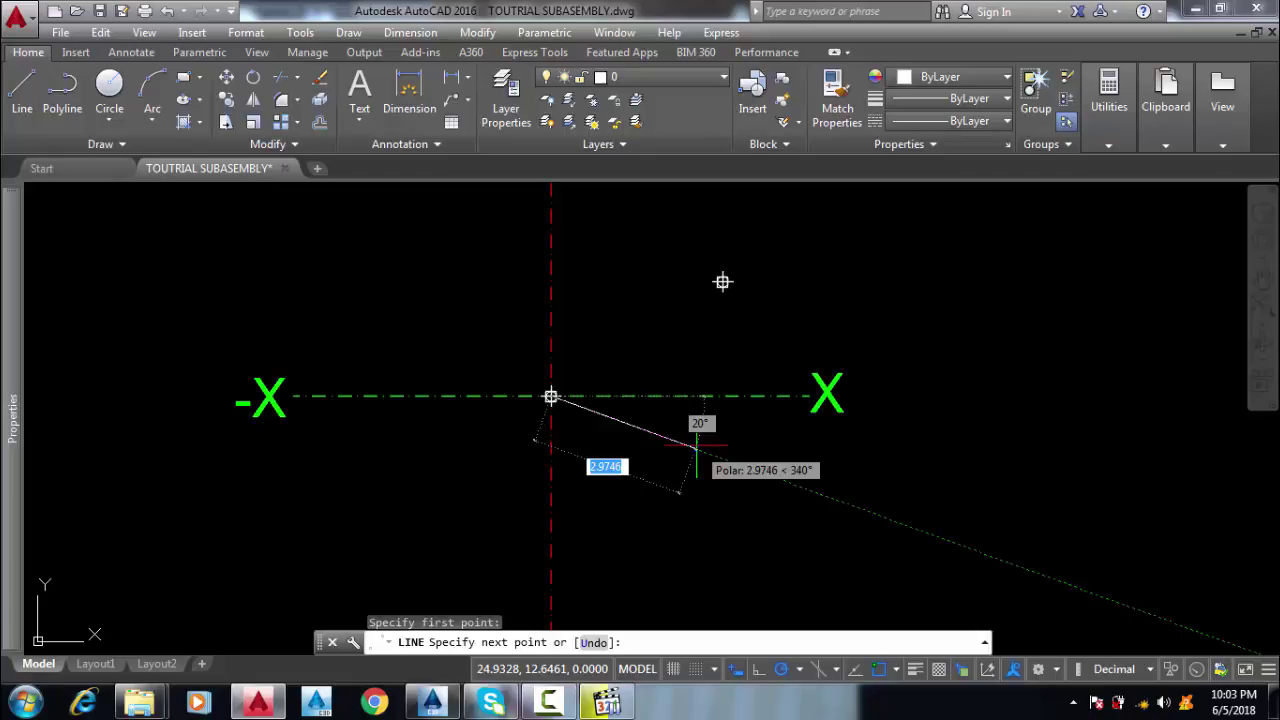
pyautogui.write('1')
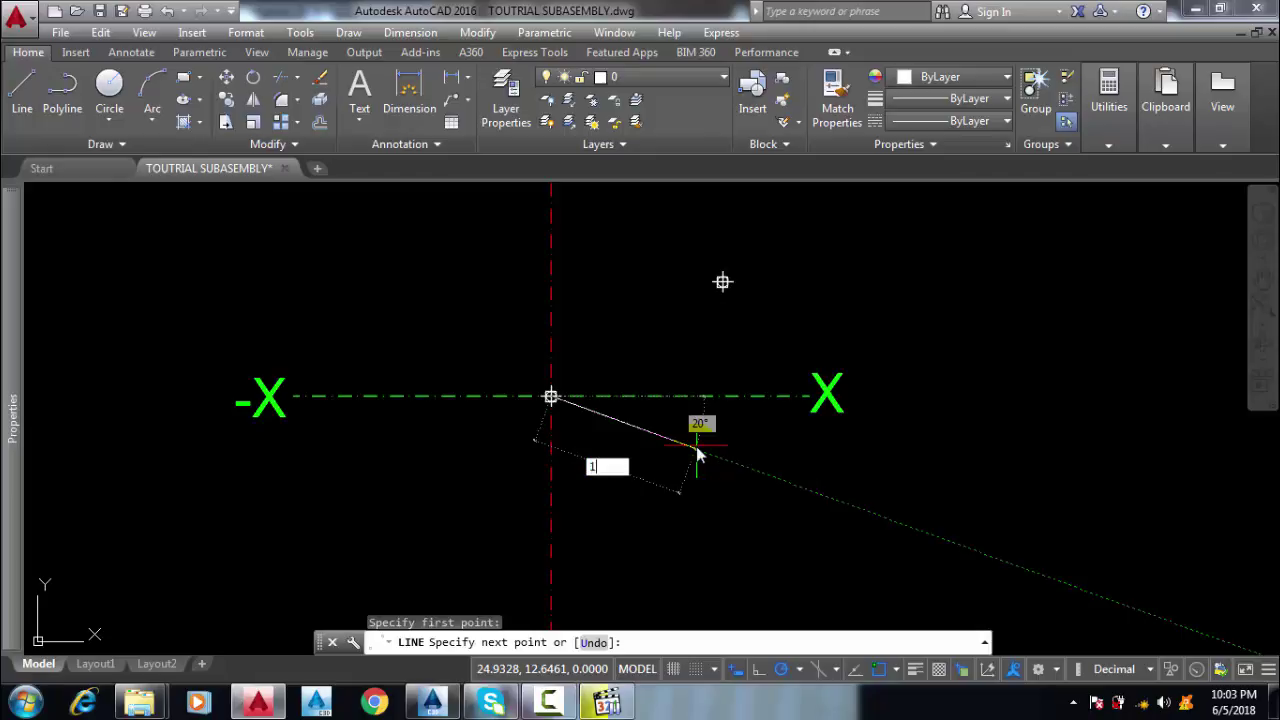
pyautogui.press('Tab')
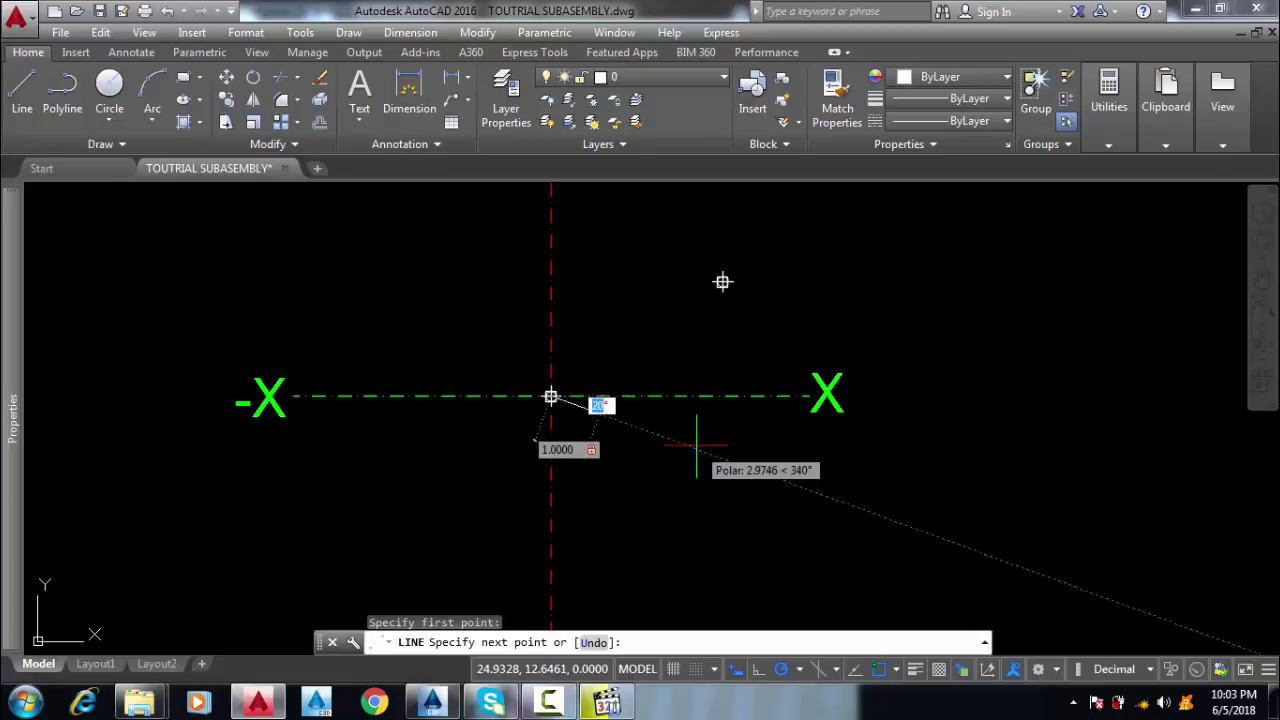
pyautogui.write('-')
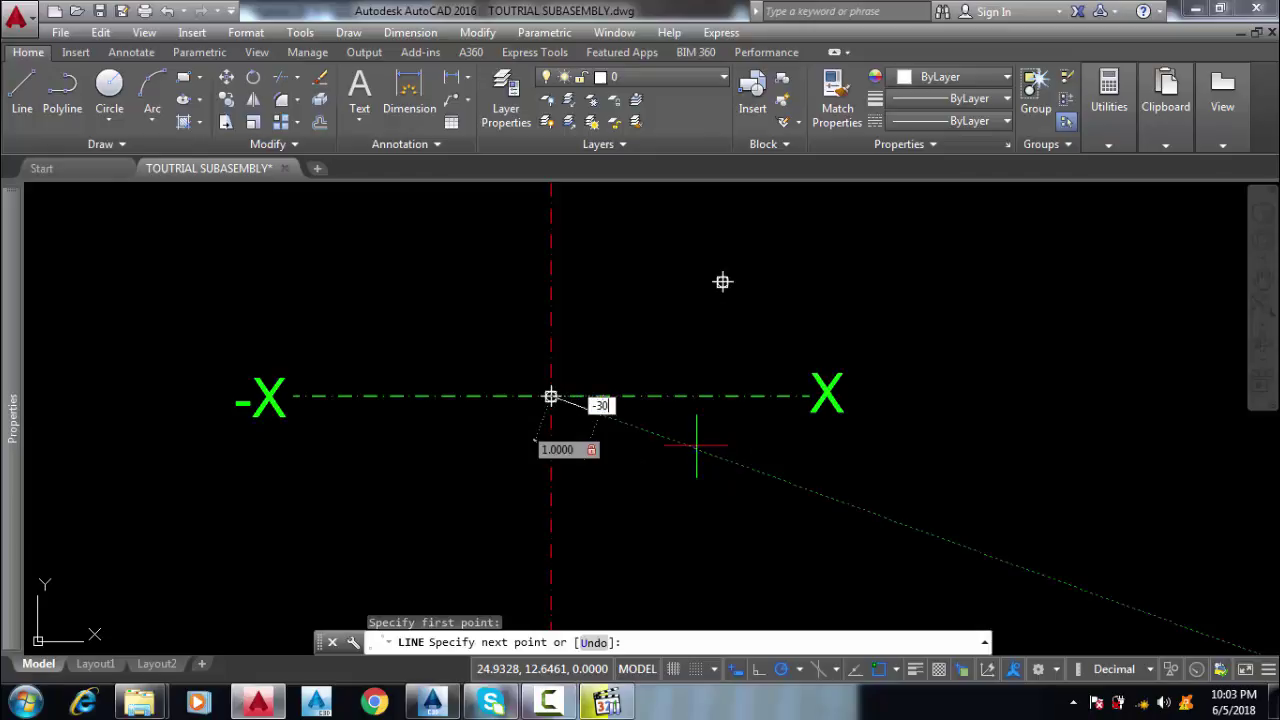
pyautogui.write('30')
pyautogui.press('Return')
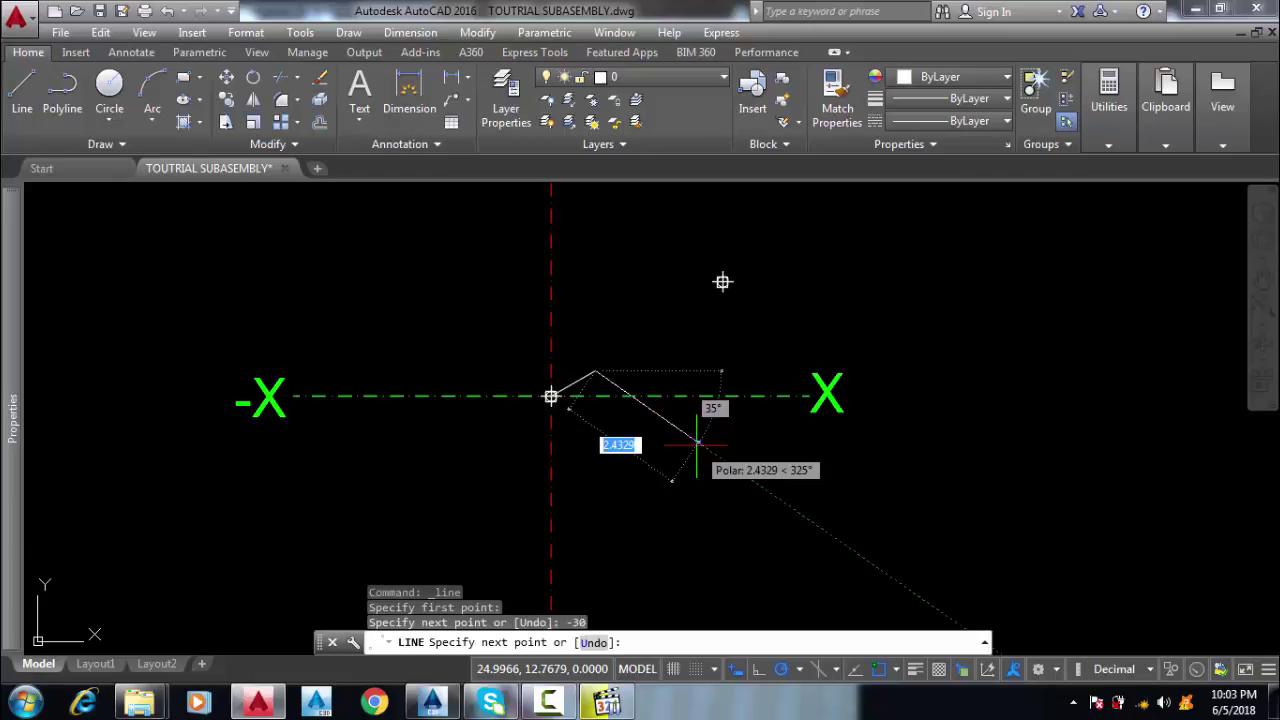
pyautogui.press('Return')
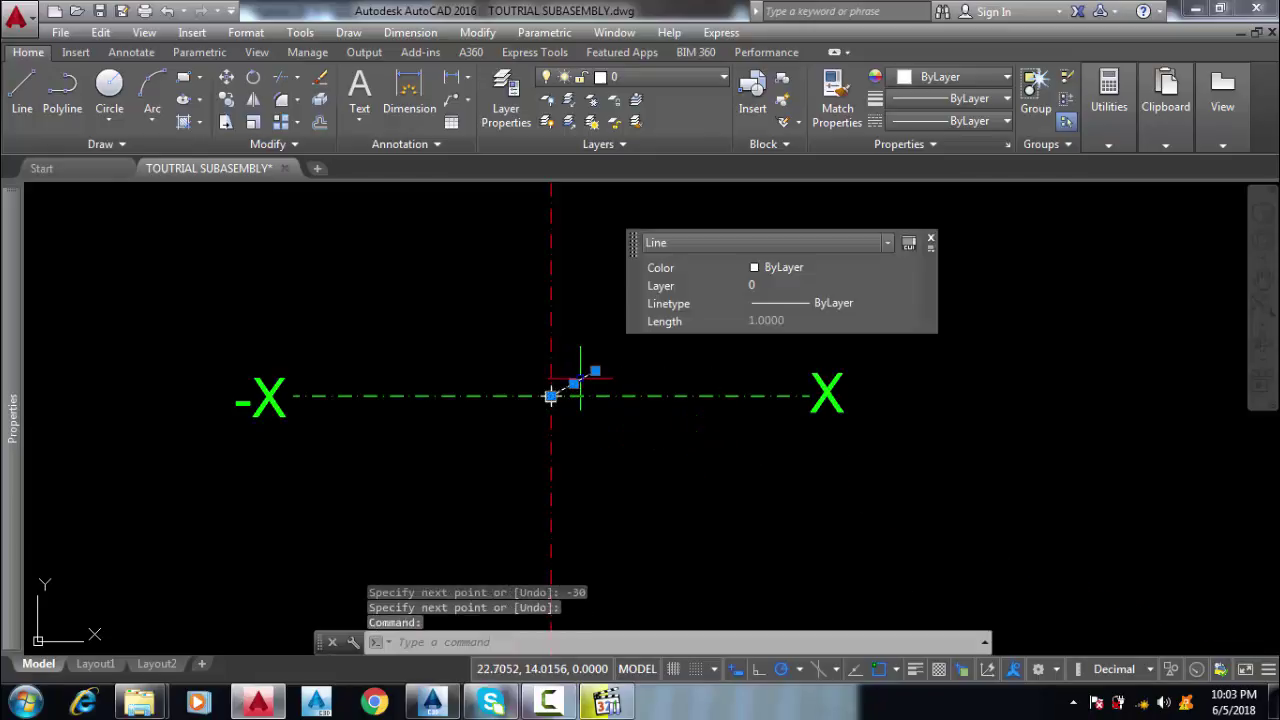
pyautogui.press('Escape')
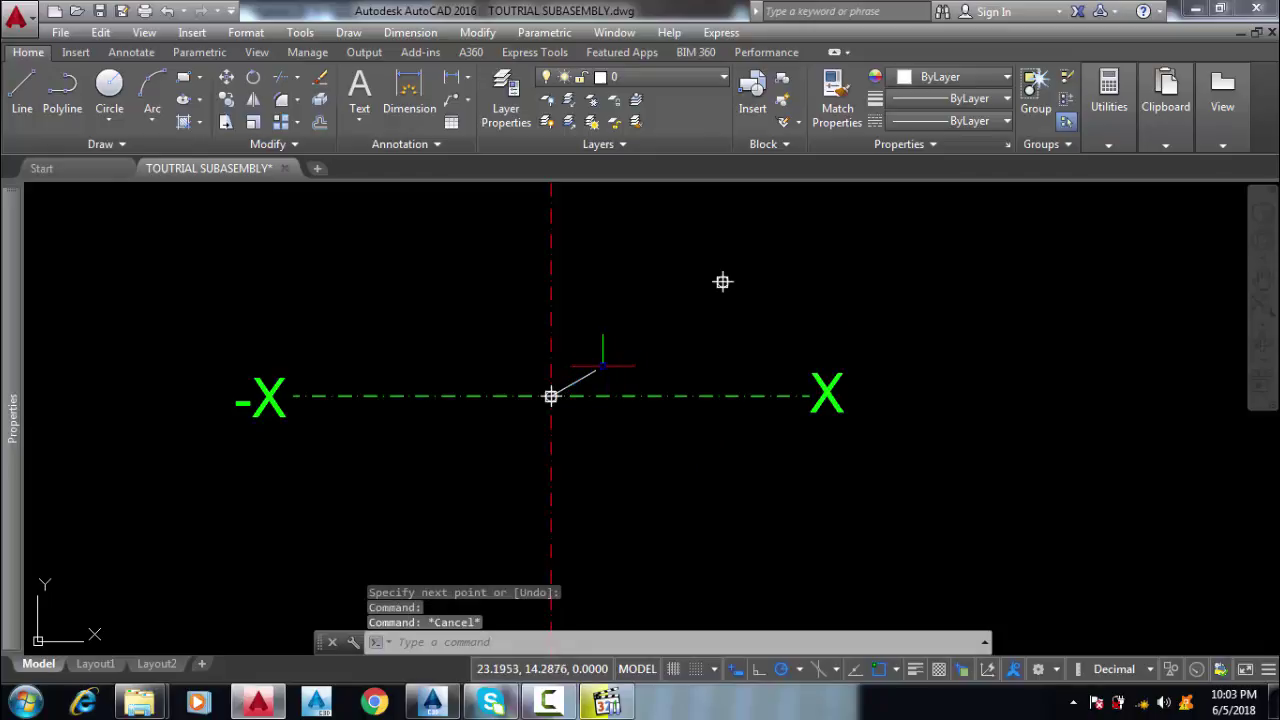
pyautogui.click(590, 372)
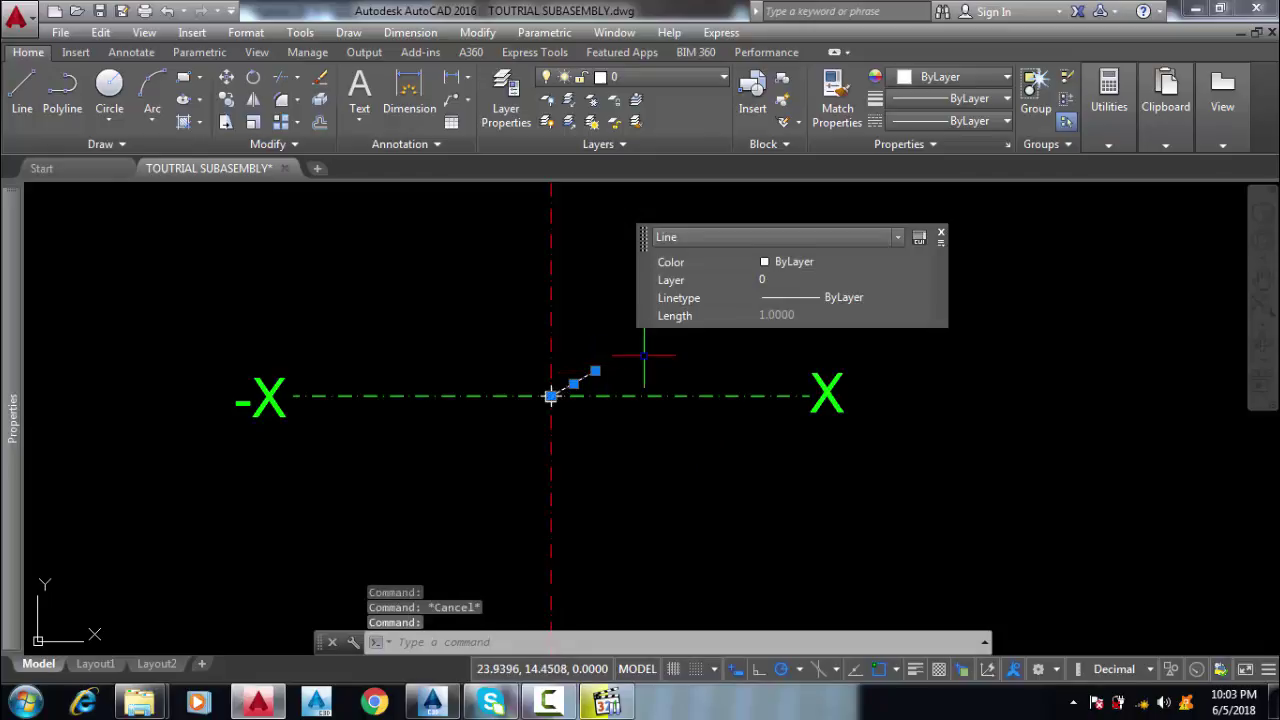
pyautogui.press('Delete')
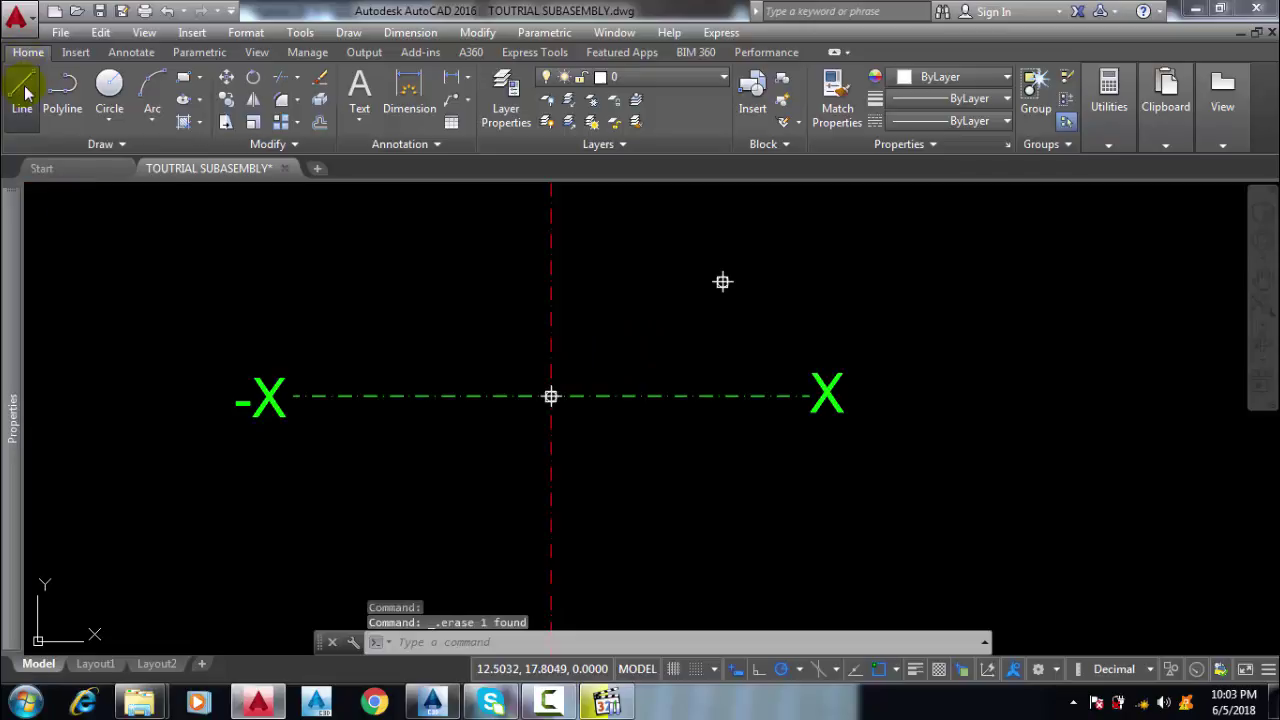
# - Redraw the line from the axes' origin with length 1 and angle -30
pyautogui.click(22, 86)
pyautogui.click(551, 396)
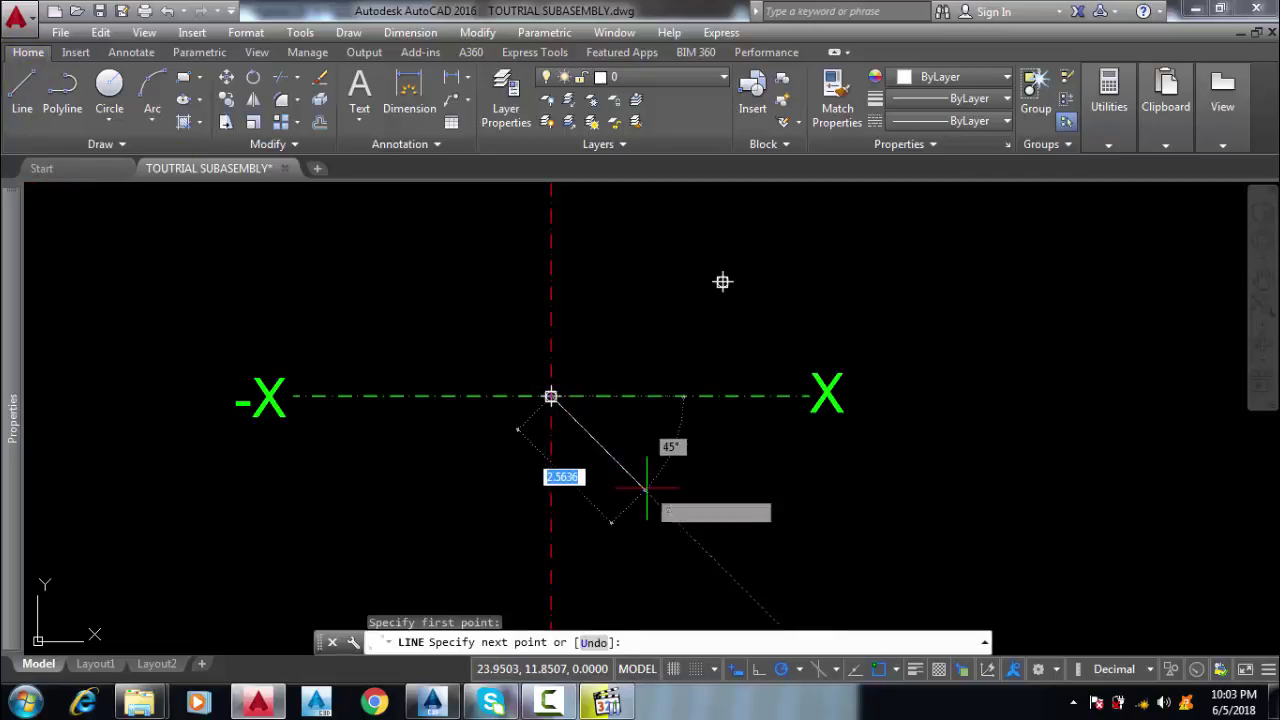
pyautogui.write('1')
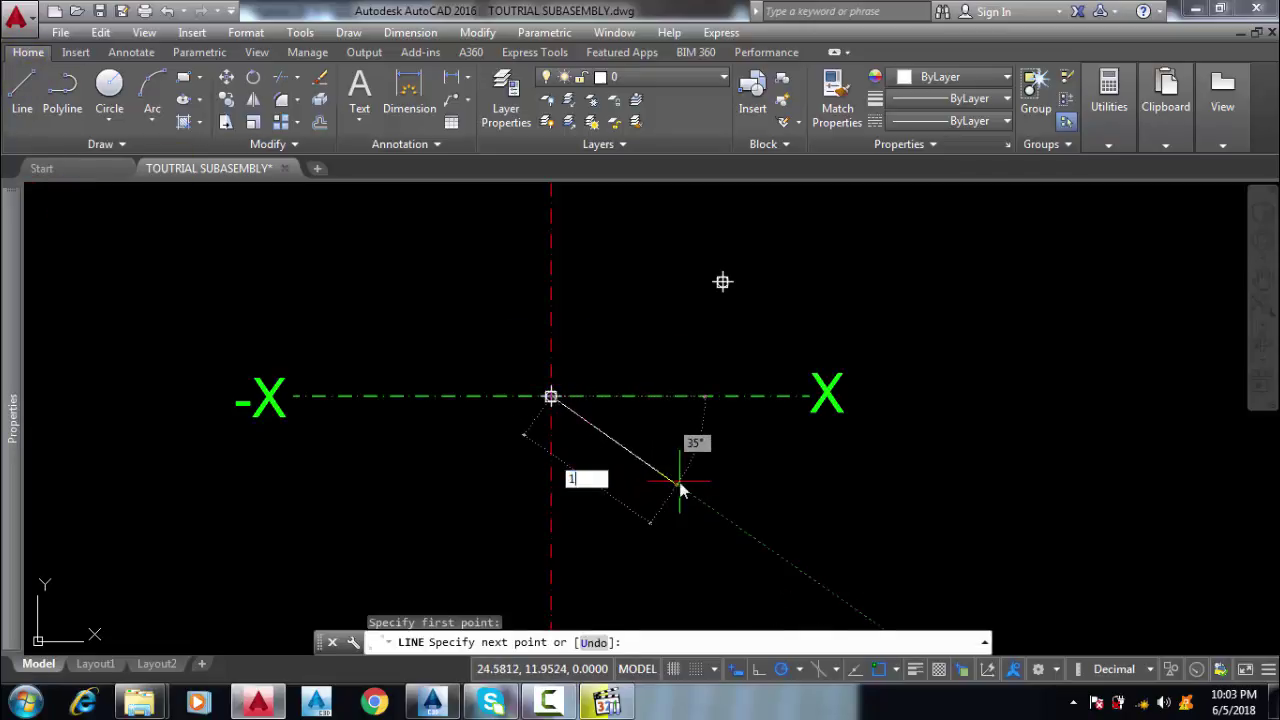
pyautogui.press('Tab')
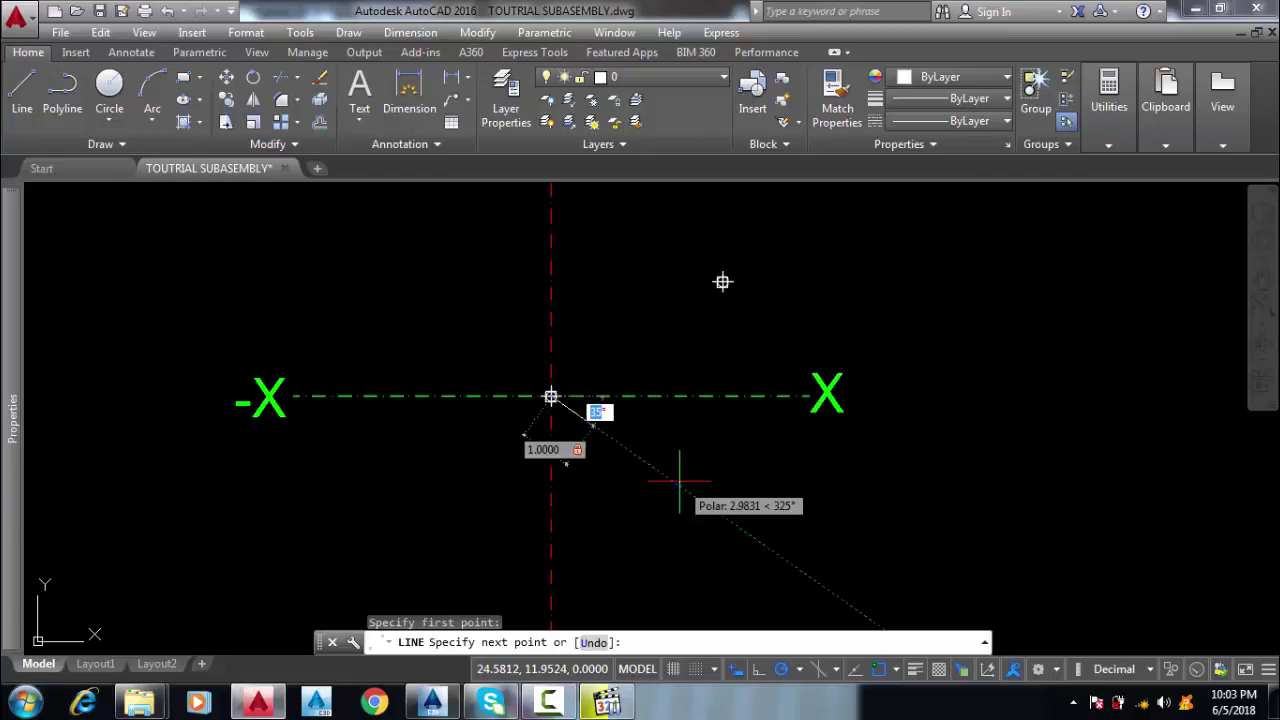
pyautogui.write('-')
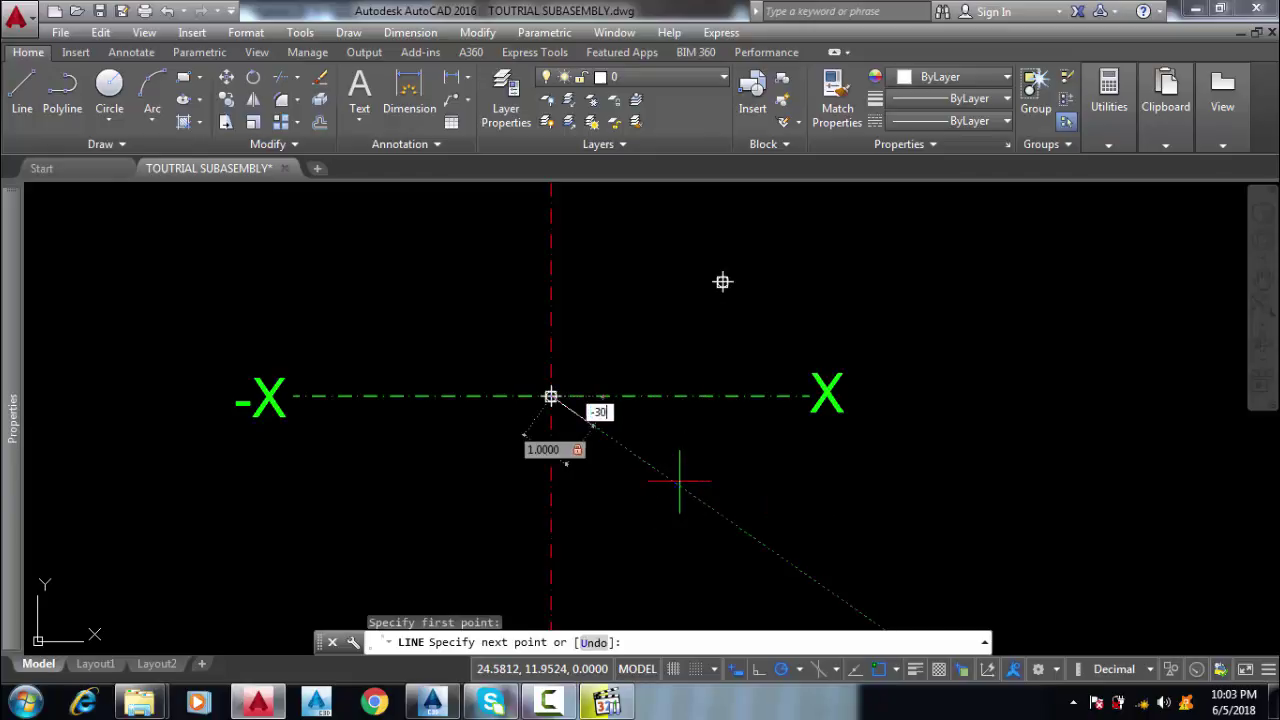
pyautogui.write('30')
pyautogui.press('Return')
pyautogui.press('Escape')
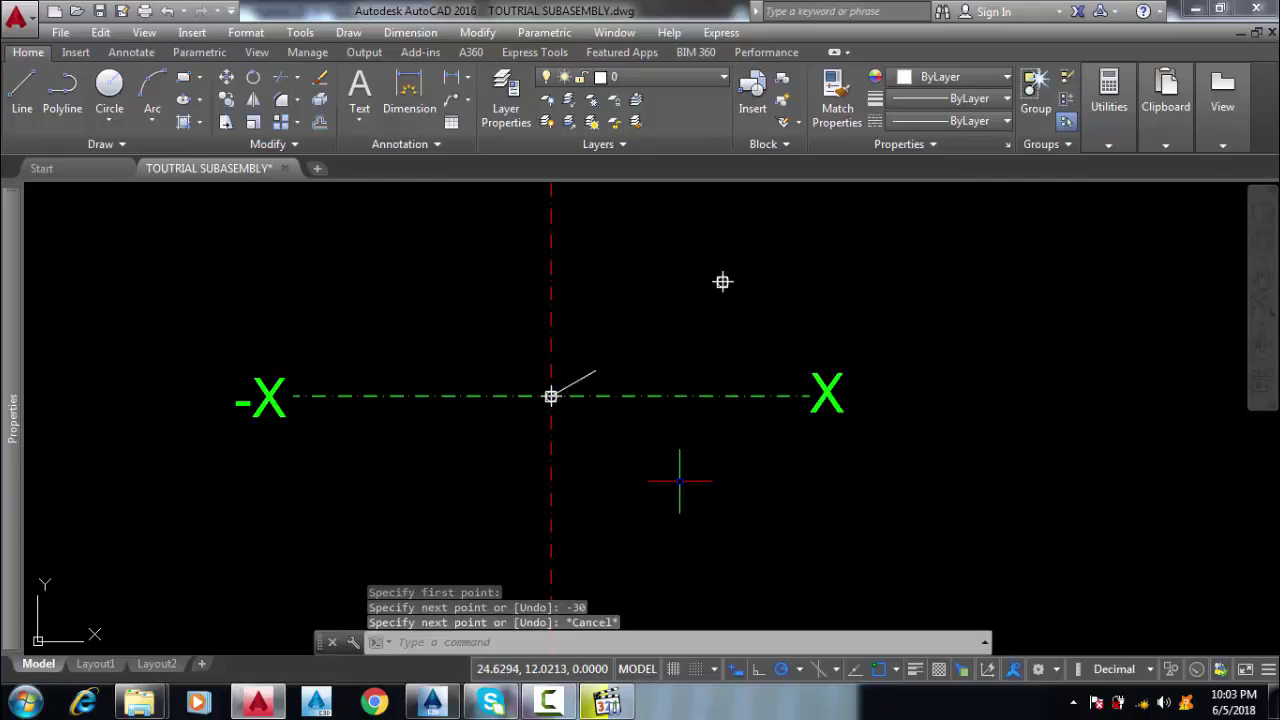
# - Switch to Subassembly Composer and set point P3's Angle to 30
pyautogui.scroll(-2, 673, 318)
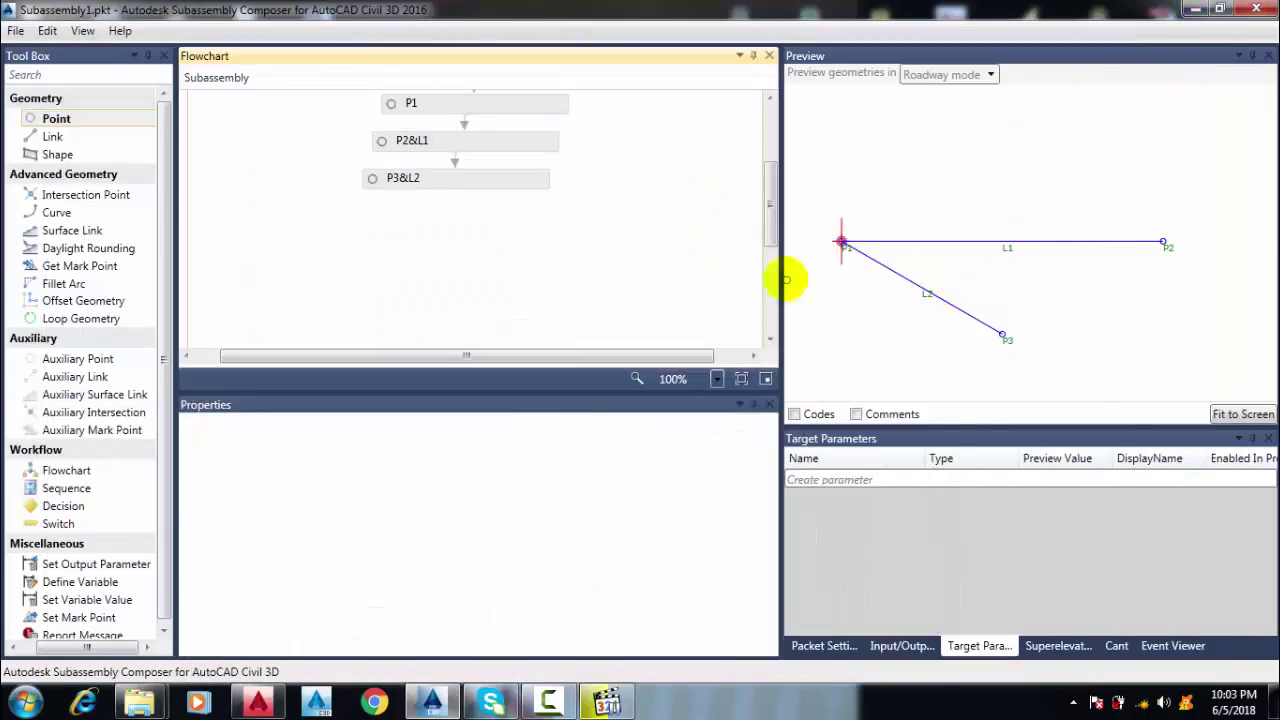
pyautogui.click(1003, 340)
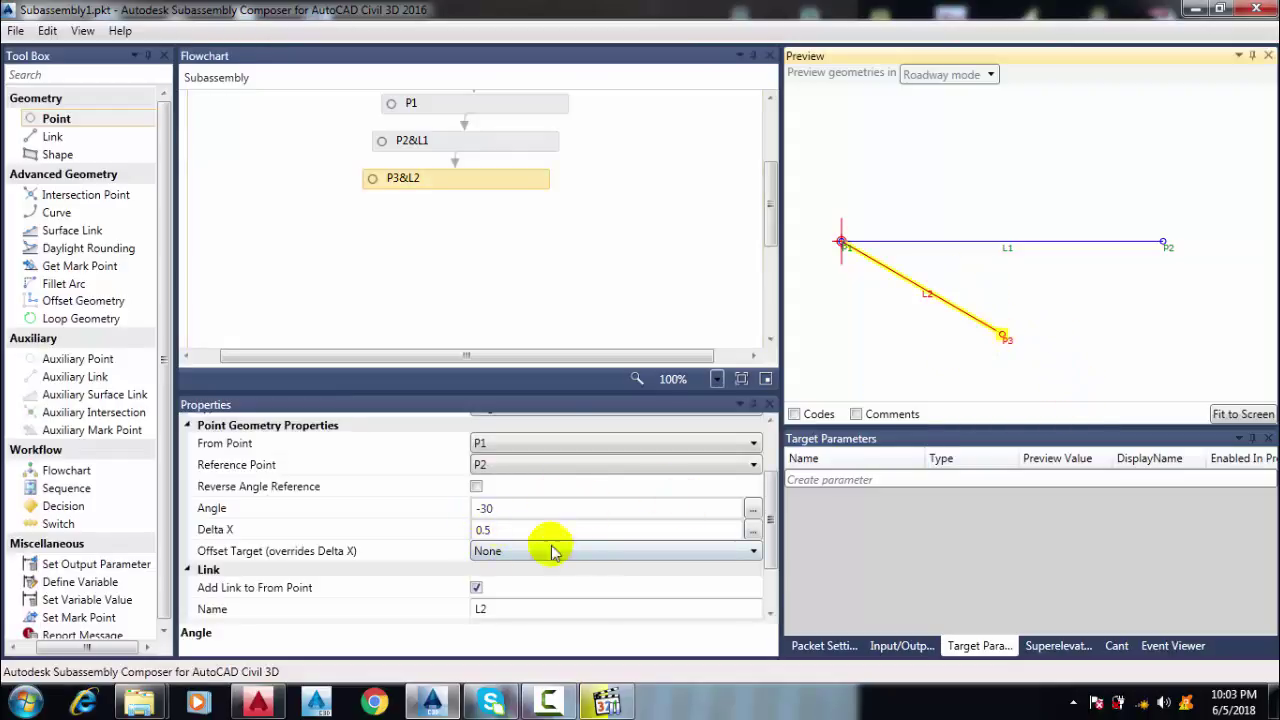
pyautogui.click(486, 508)
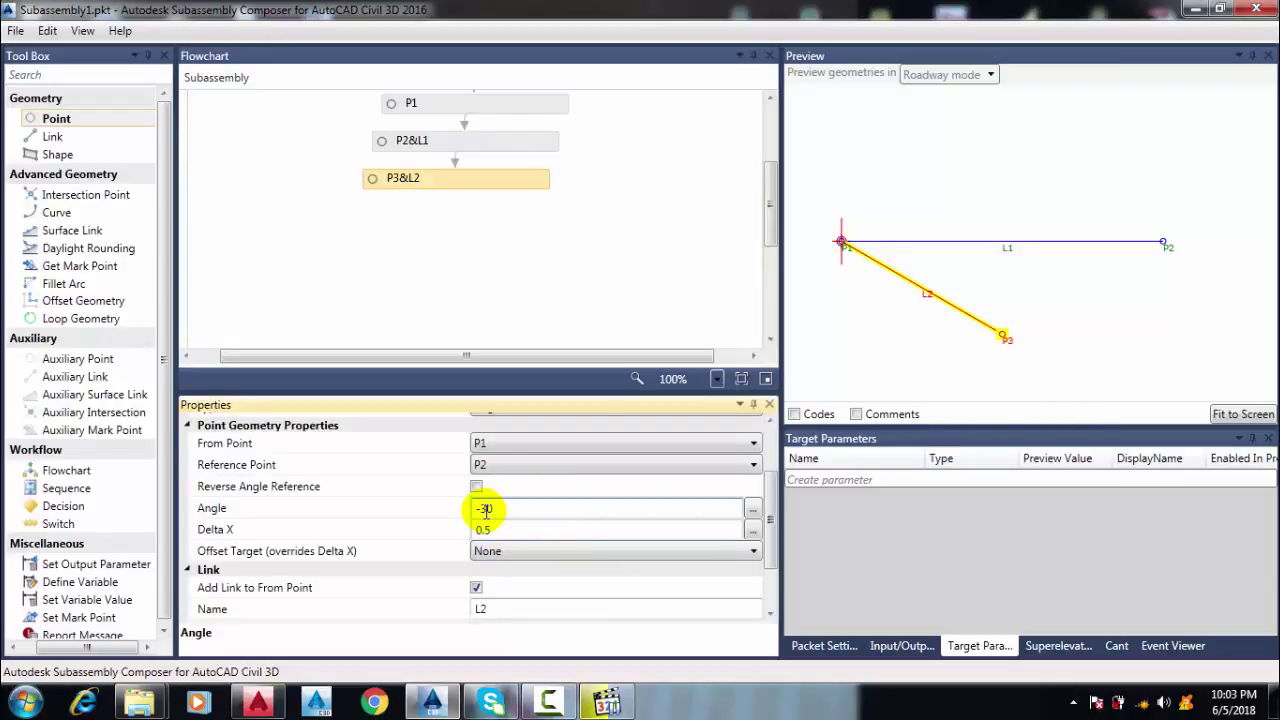
pyautogui.press('Return')
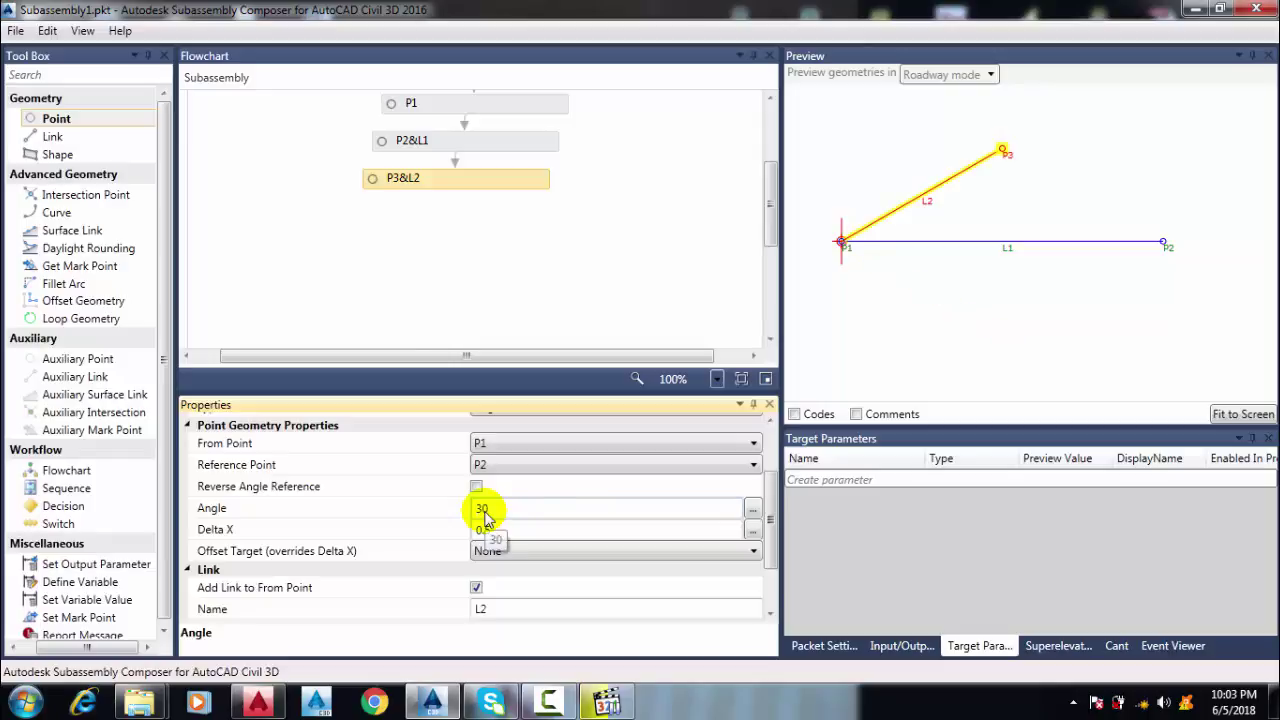
# - Examine the point geometry types available for P3, keep the current type, and deselect the point
pyautogui.scroll(-2, 915, 272)
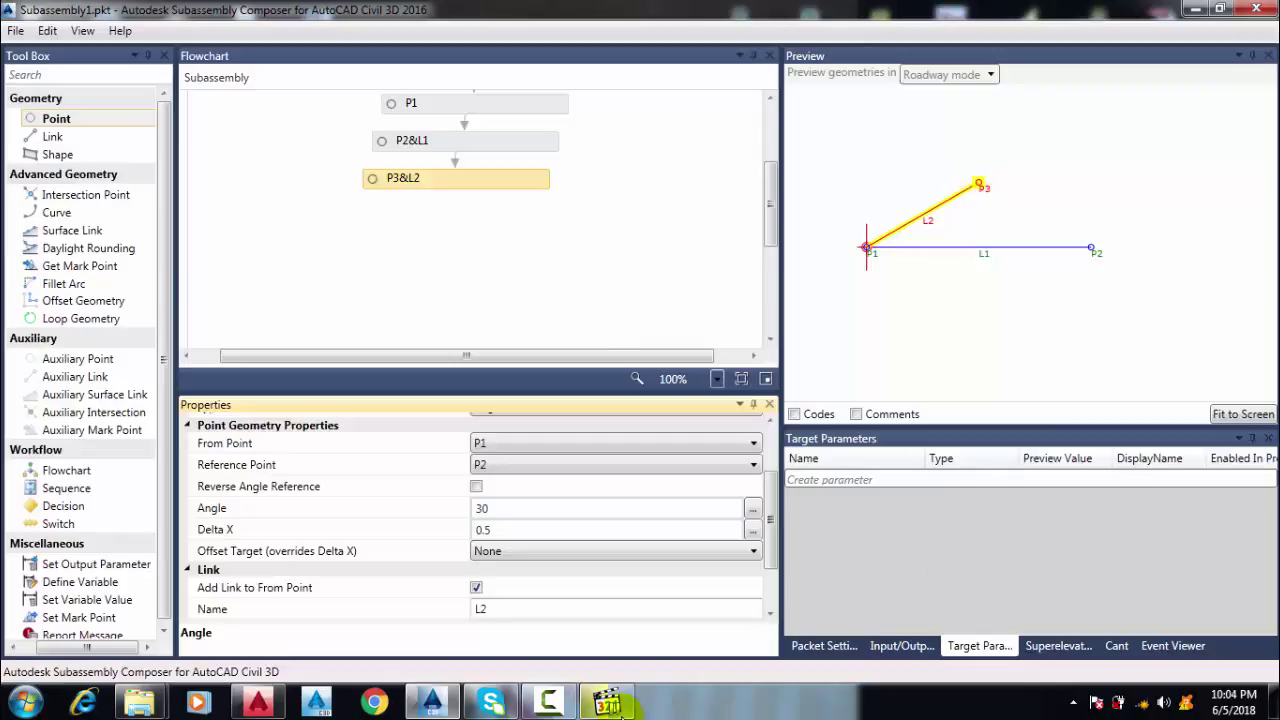
pyautogui.click(556, 710)
pyautogui.click(556, 710)
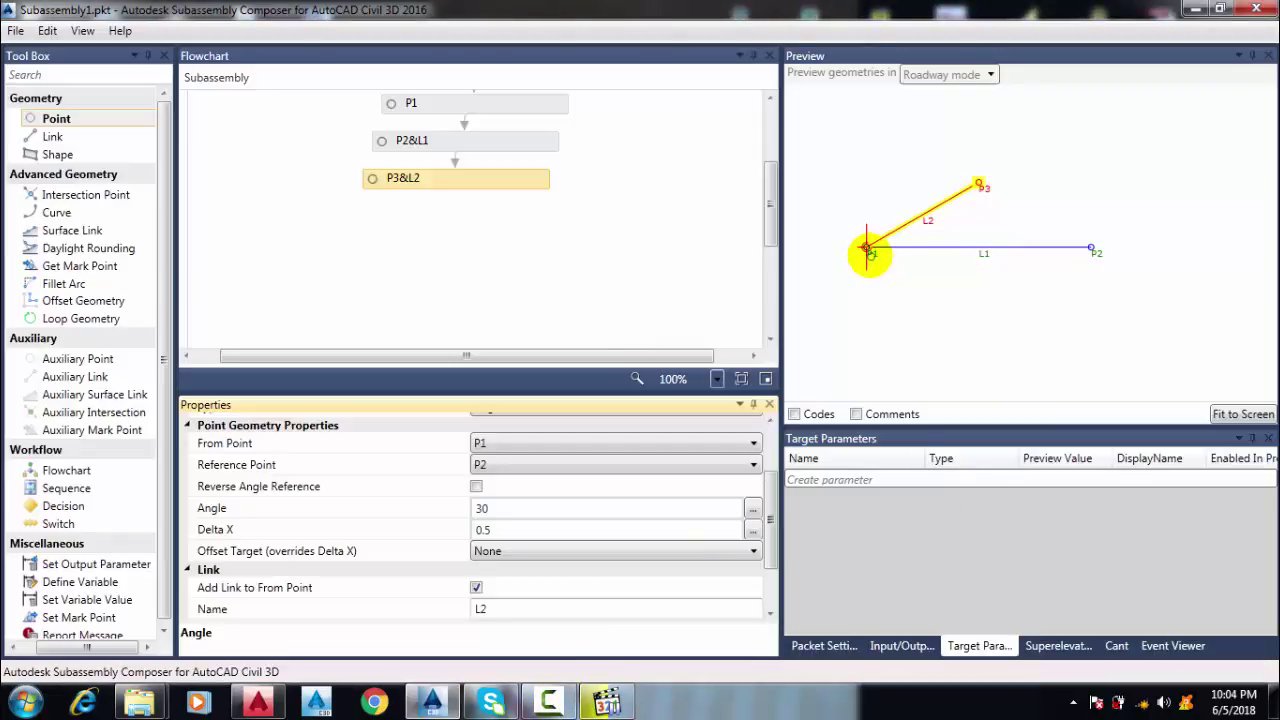
pyautogui.scroll(3, 593, 530)
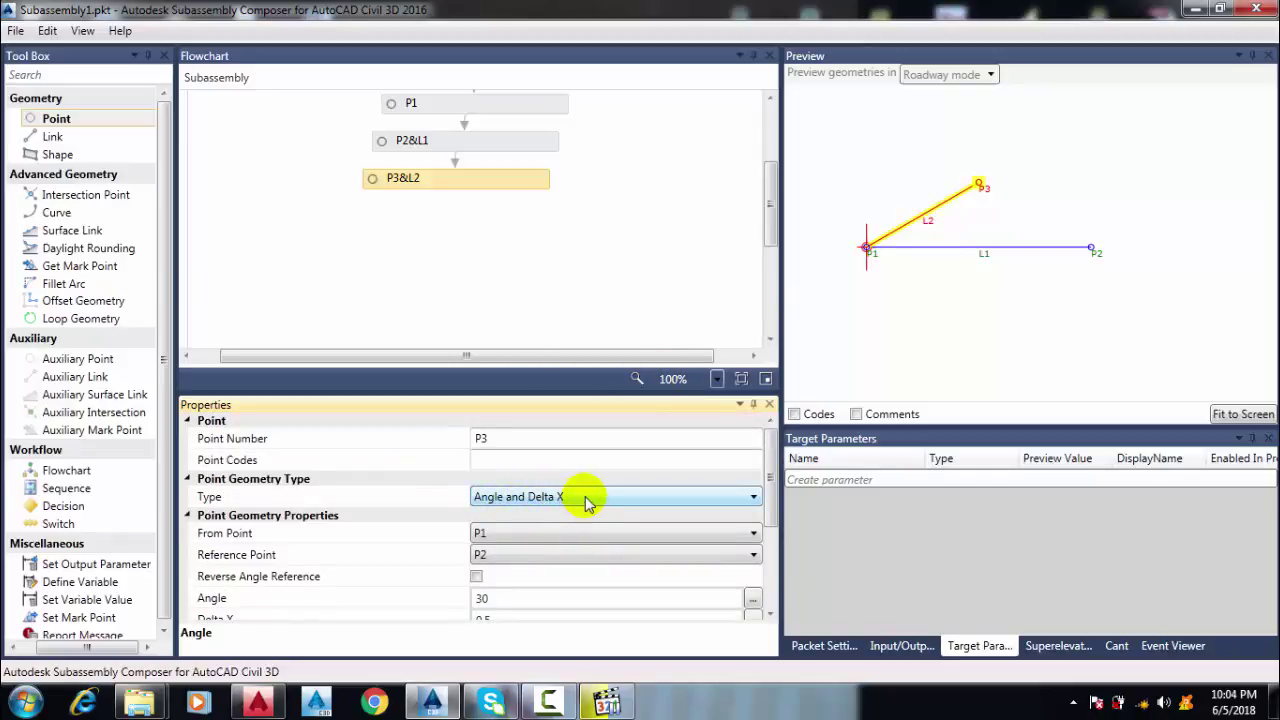
pyautogui.click(587, 500)
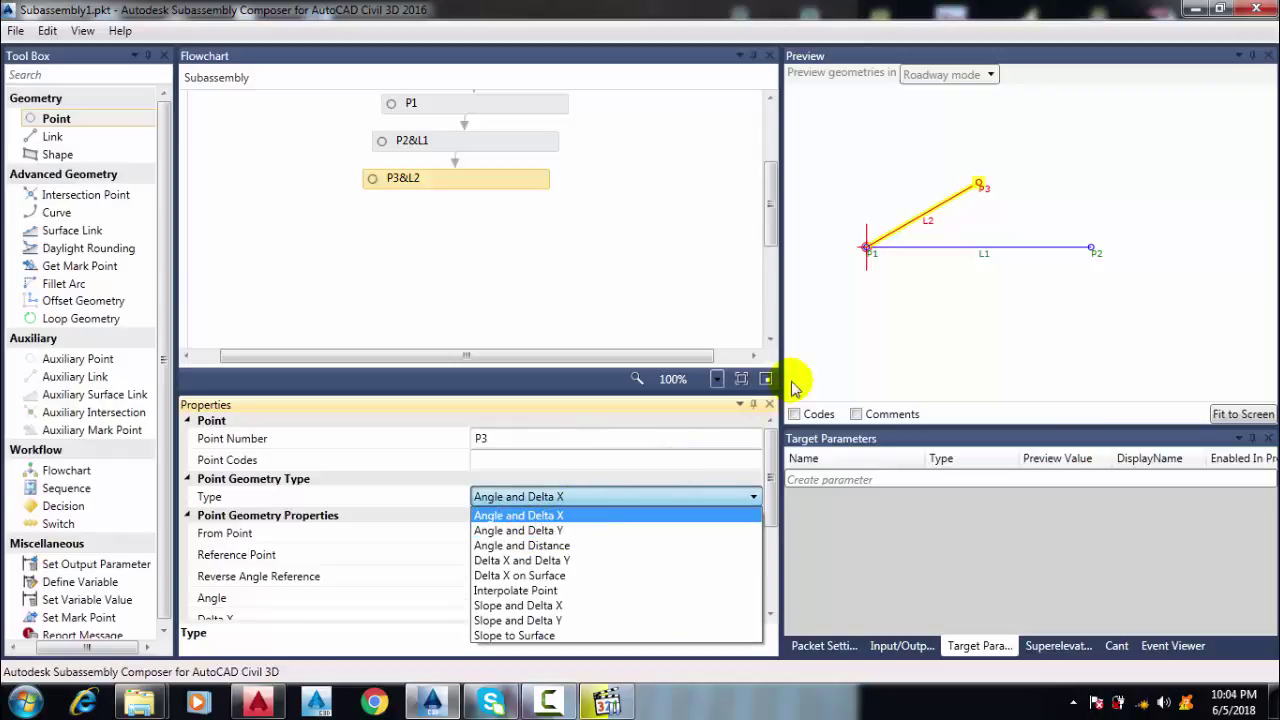
pyautogui.click(874, 322)
pyautogui.click(872, 316)
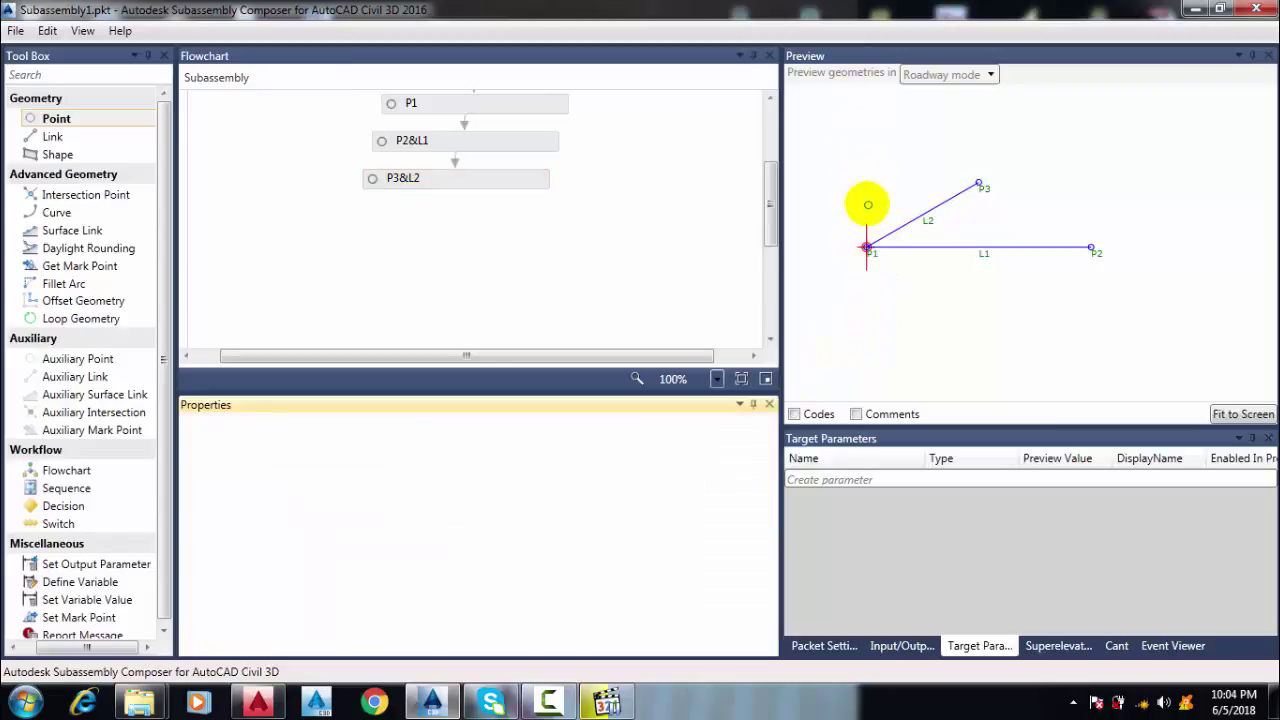
# - Delete point P3 together with its link L2 from the flowchart
pyautogui.click(951, 195)
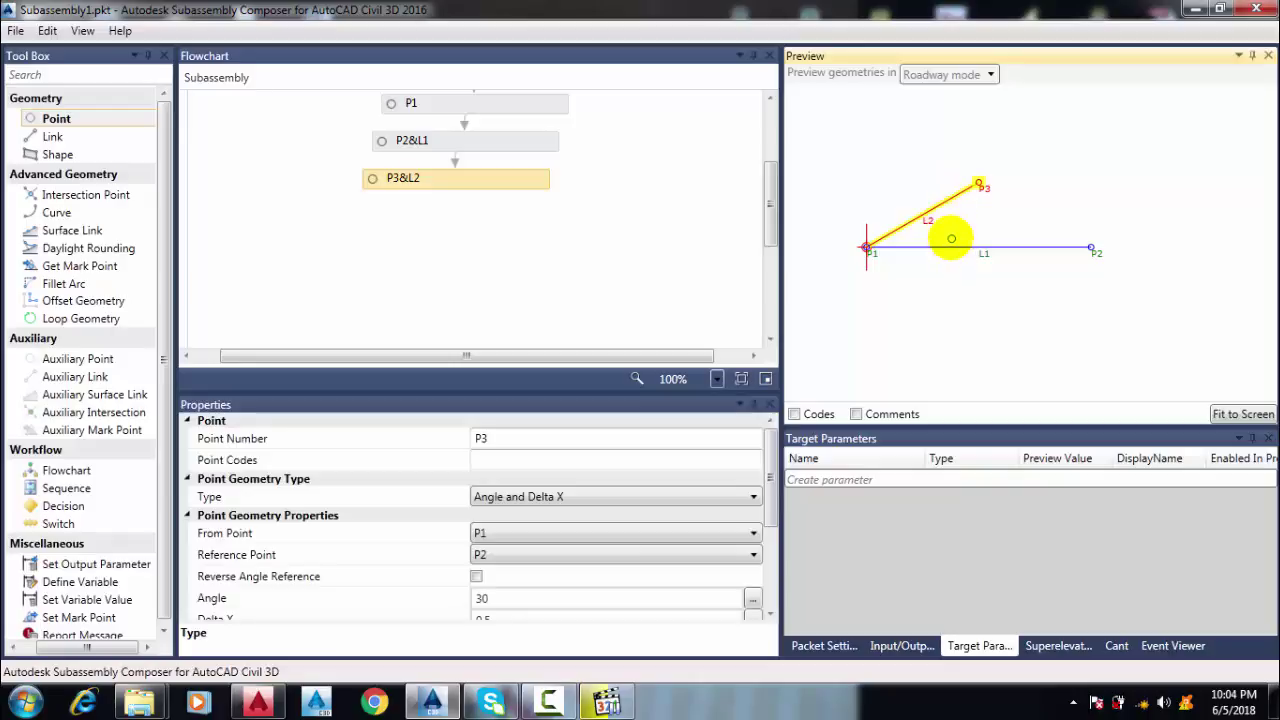
pyautogui.click(466, 177)
pyautogui.press('Delete')
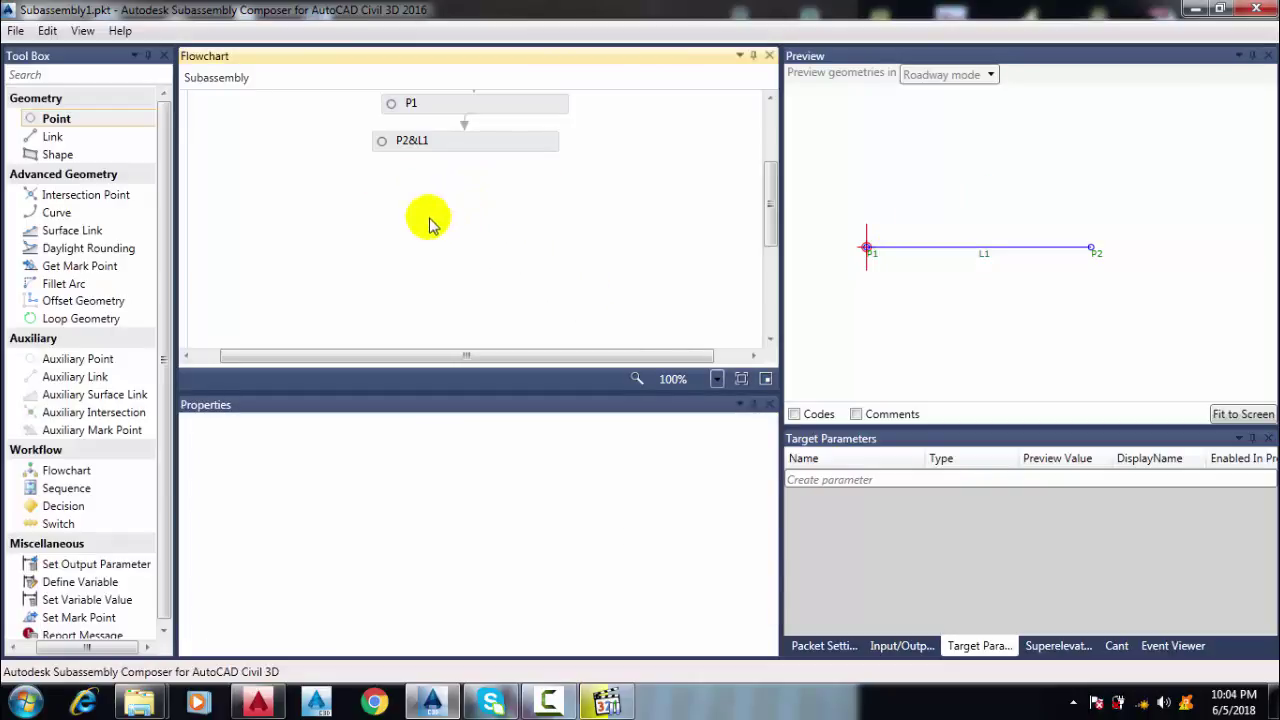
# - Add point P3 to the flowchart with From Point P1 and a Delta Y placing it vertically above P1, as far away as P2
pyautogui.moveTo(51, 122); pyautogui.dragTo(466, 200)
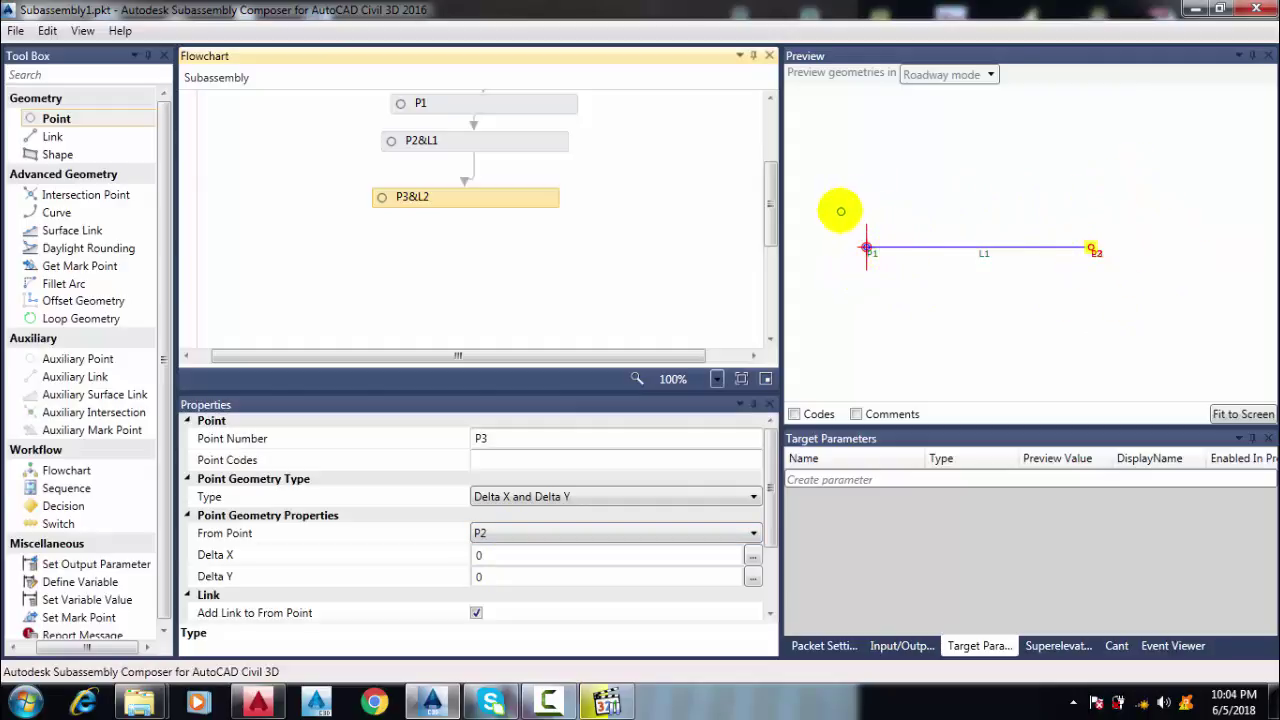
pyautogui.click(483, 538)
pyautogui.click(482, 558)
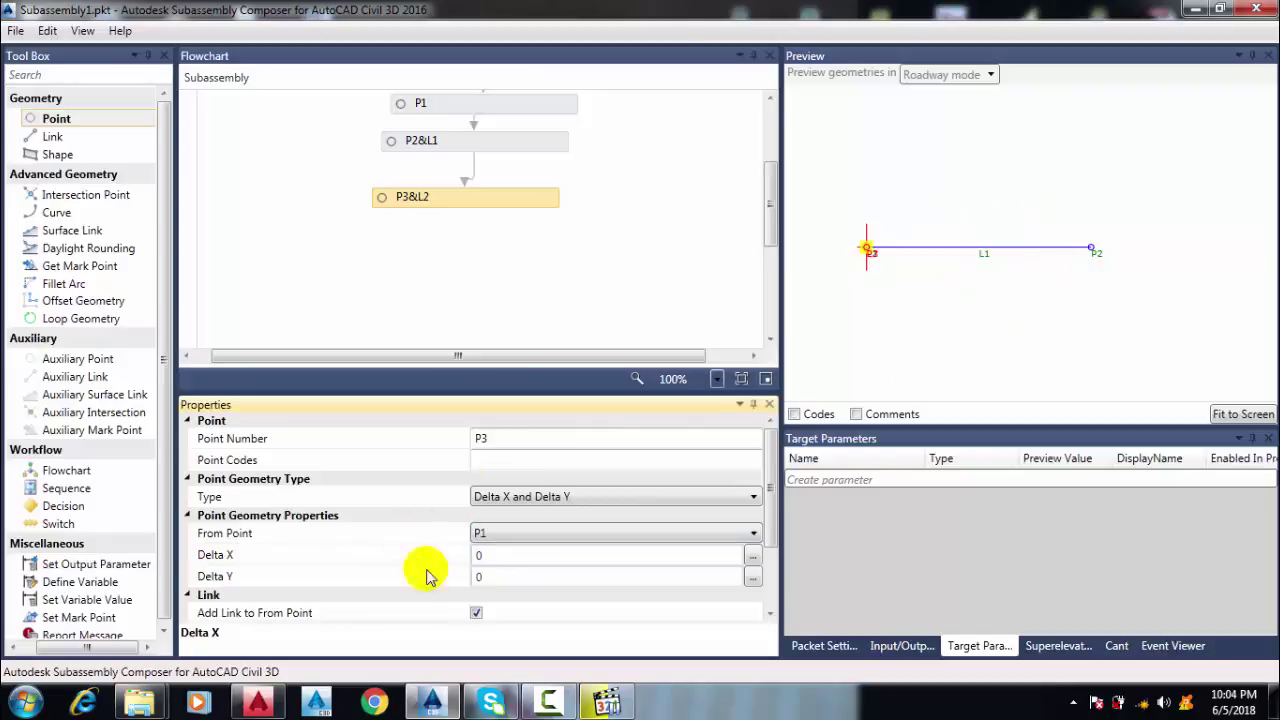
pyautogui.moveTo(494, 580); pyautogui.dragTo(463, 588)
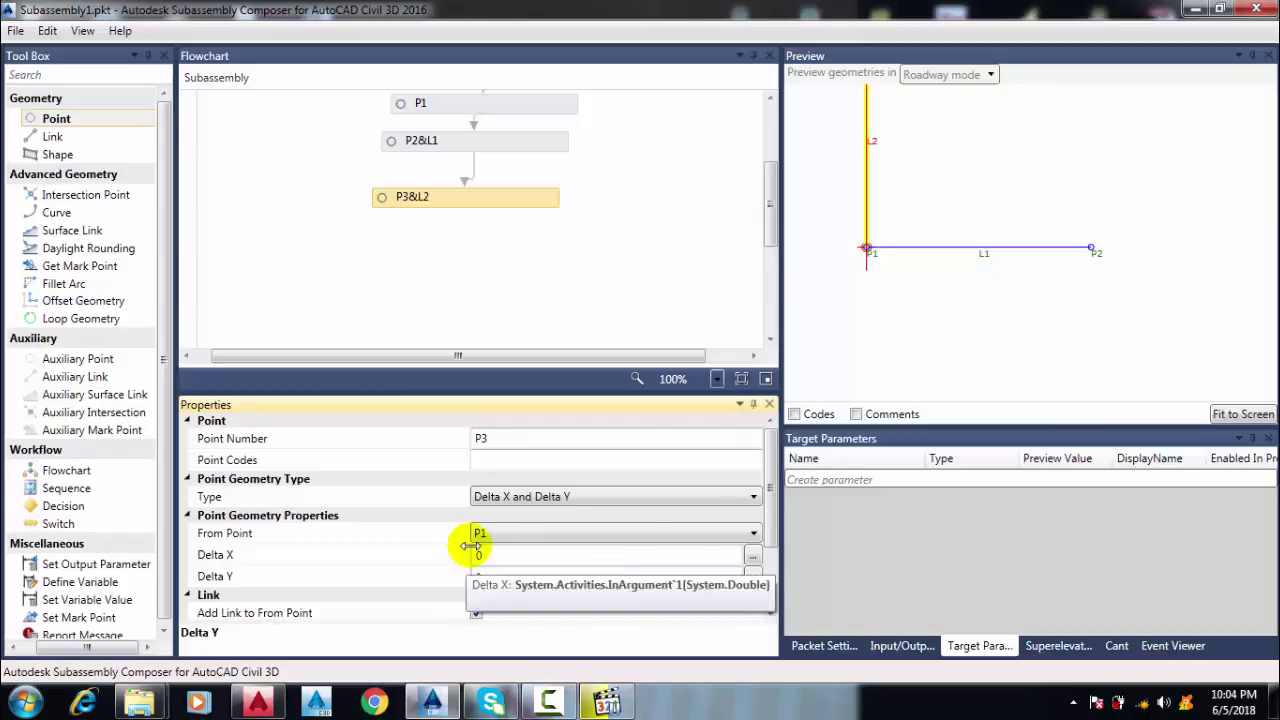
pyautogui.click(930, 217)
pyautogui.scroll(-1, 929, 249)
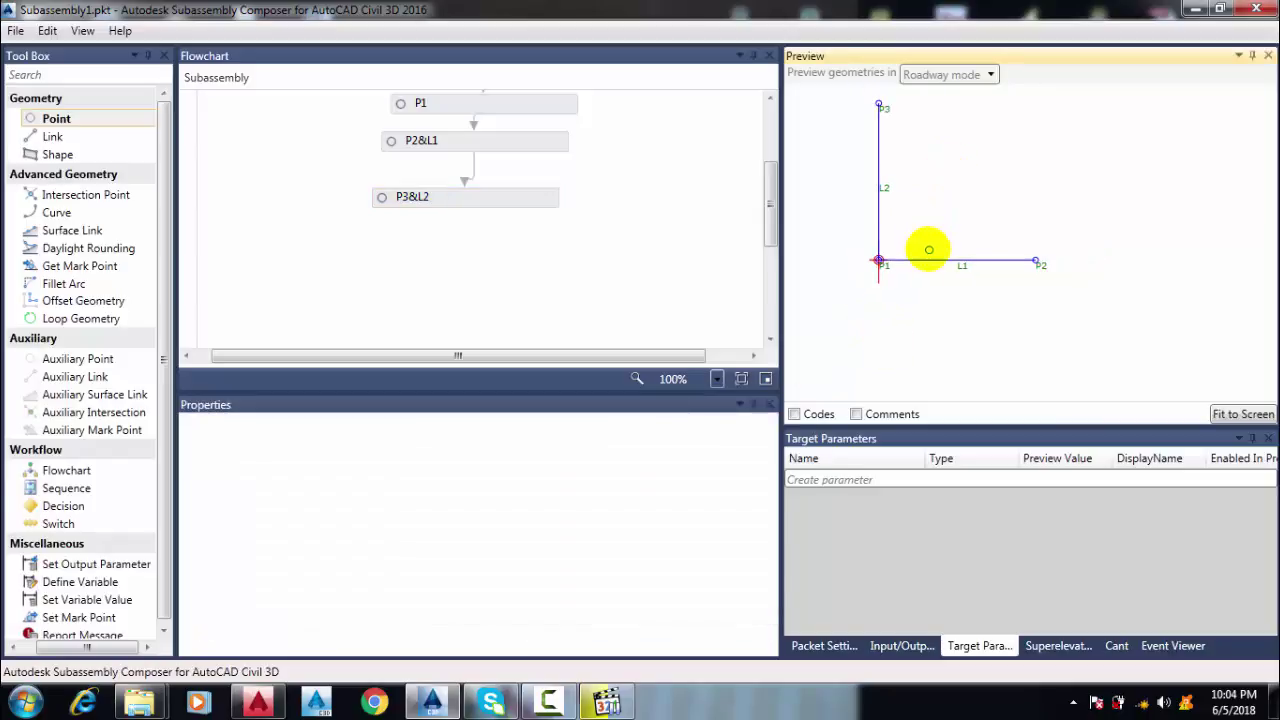
pyautogui.click(1244, 415)
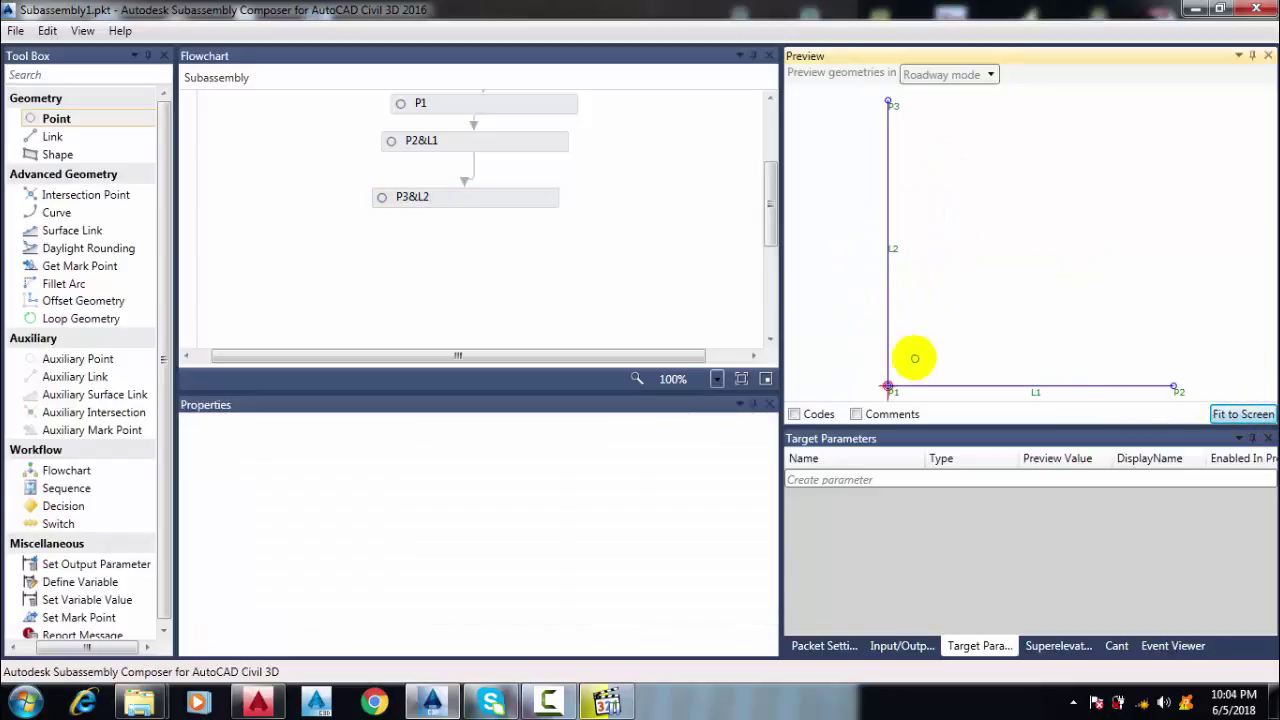
pyautogui.scroll(-2, 918, 320)
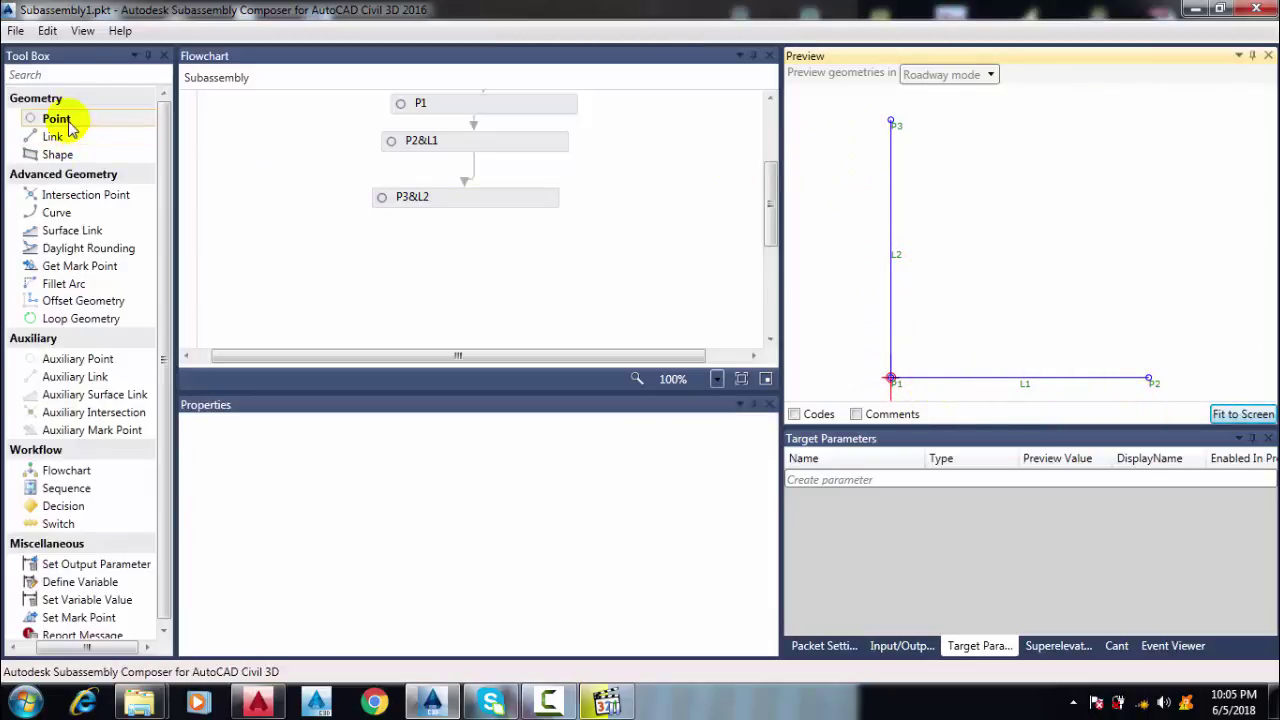
# - Add point P4 after P3 with geometry type Angle and Delta Y, using P1 as its reference point
pyautogui.moveTo(74, 118); pyautogui.dragTo(480, 237)
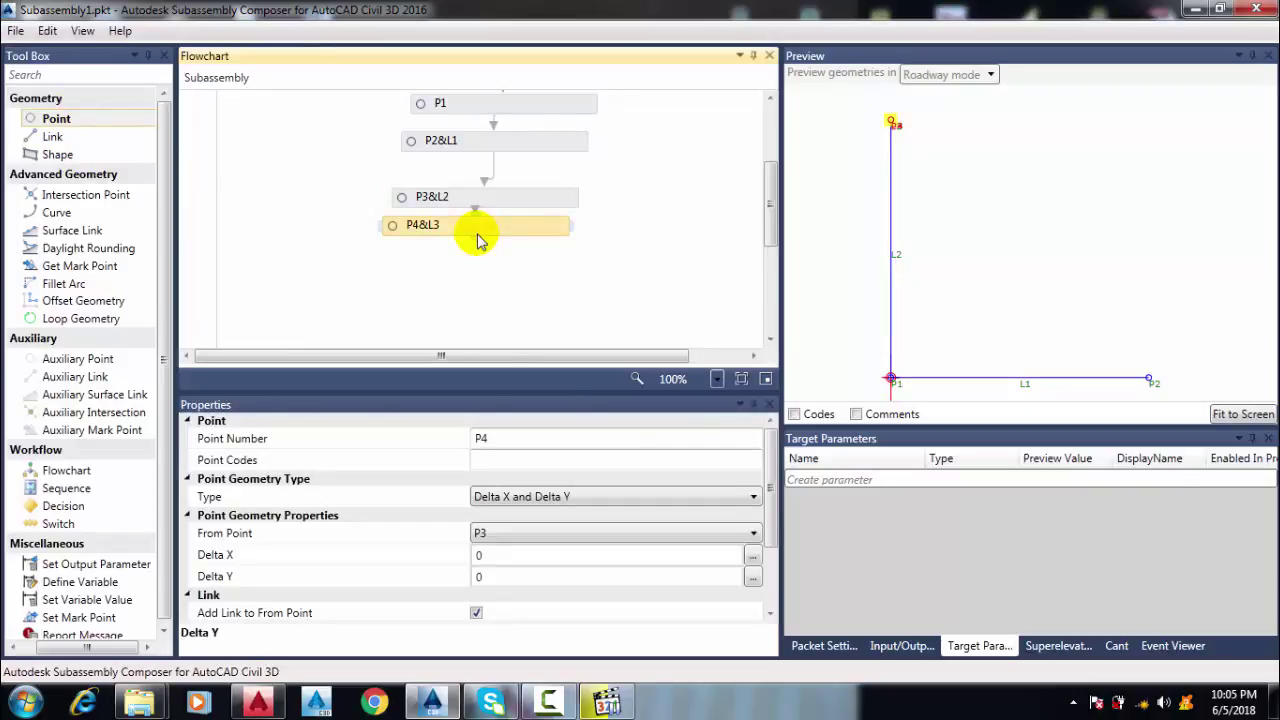
pyautogui.click(574, 503)
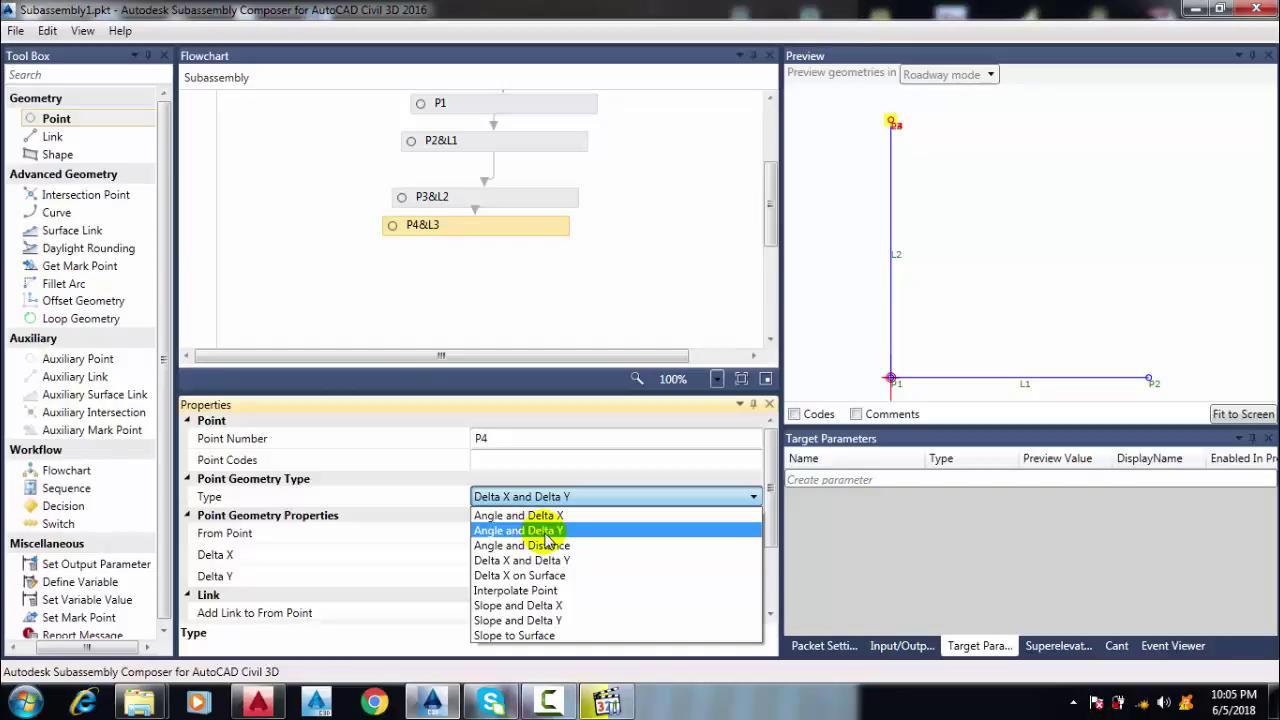
pyautogui.click(548, 531)
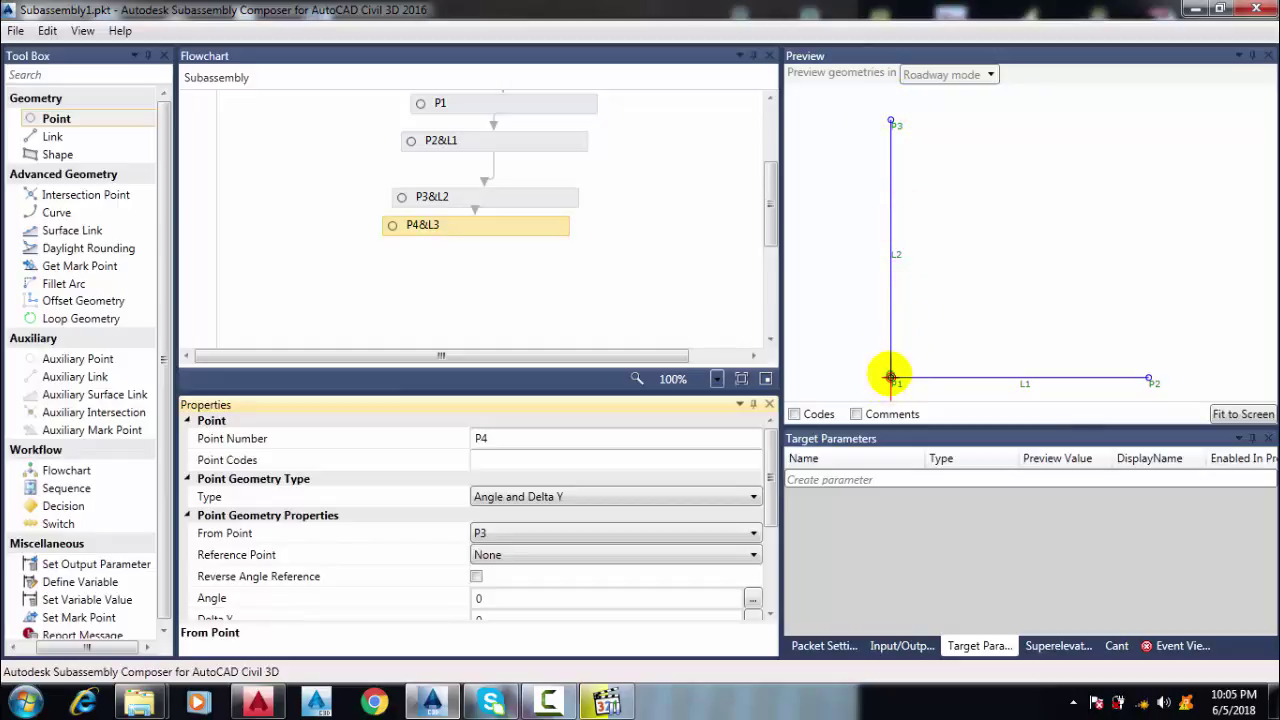
pyautogui.click(520, 560)
pyautogui.click(497, 620)
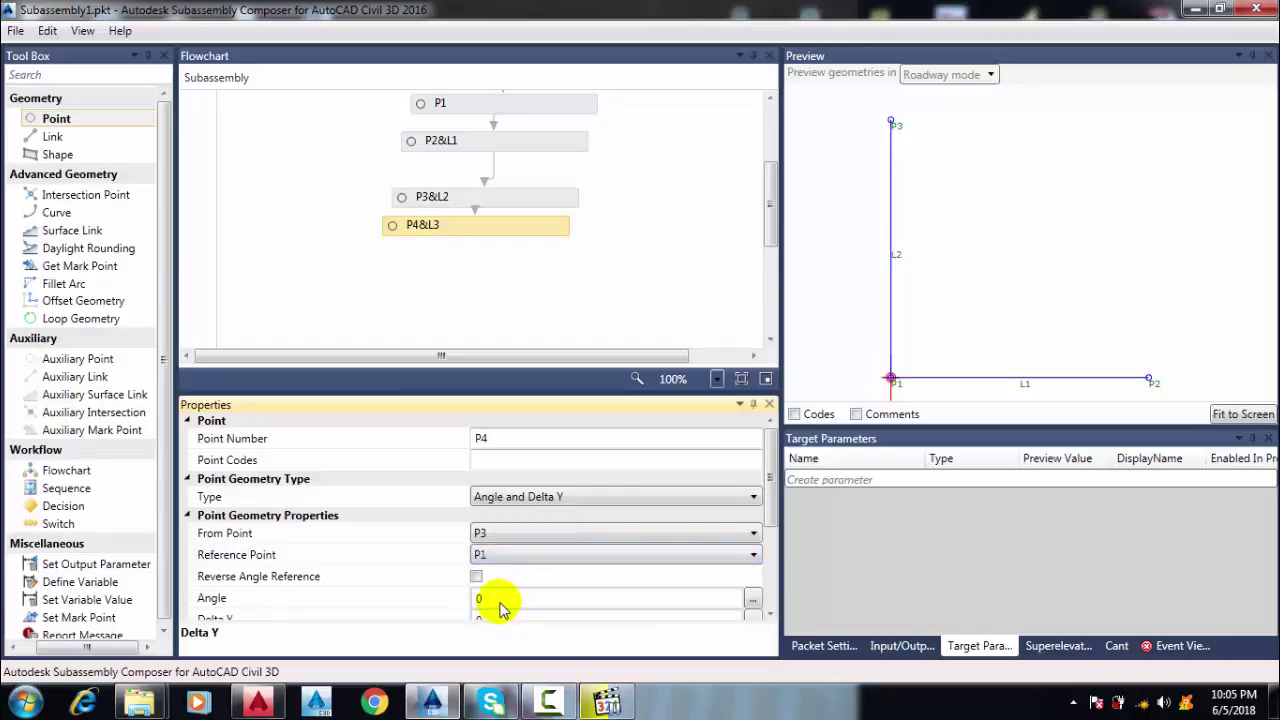
# - Set point P4's Angle to 30 and its Delta Y to 0.5
pyautogui.scroll(-1, 505, 565)
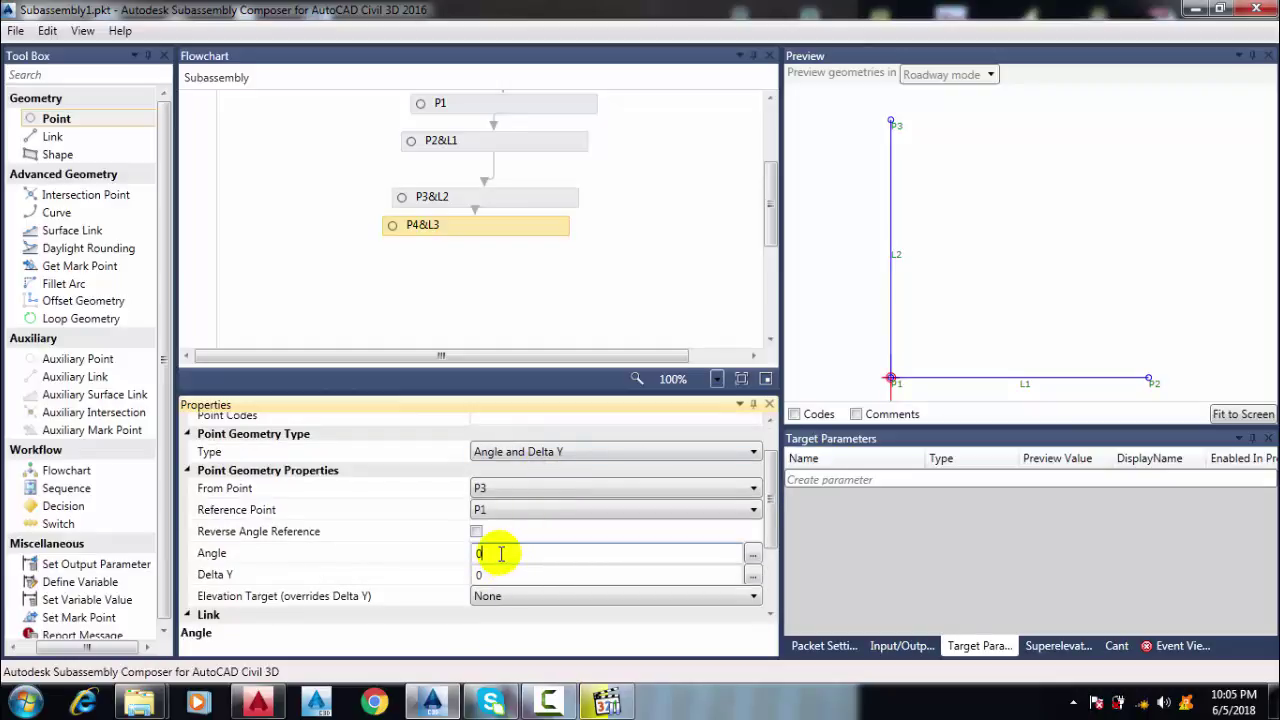
pyautogui.doubleClick(501, 553)
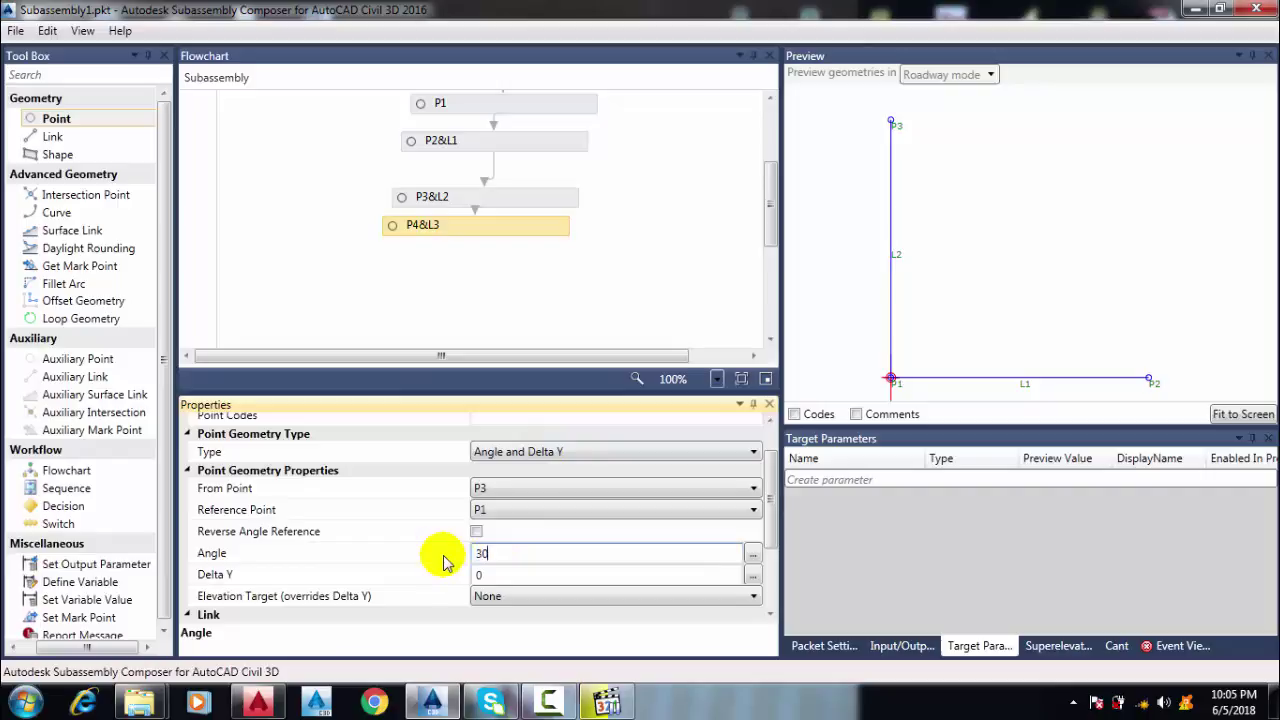
pyautogui.doubleClick(486, 574)
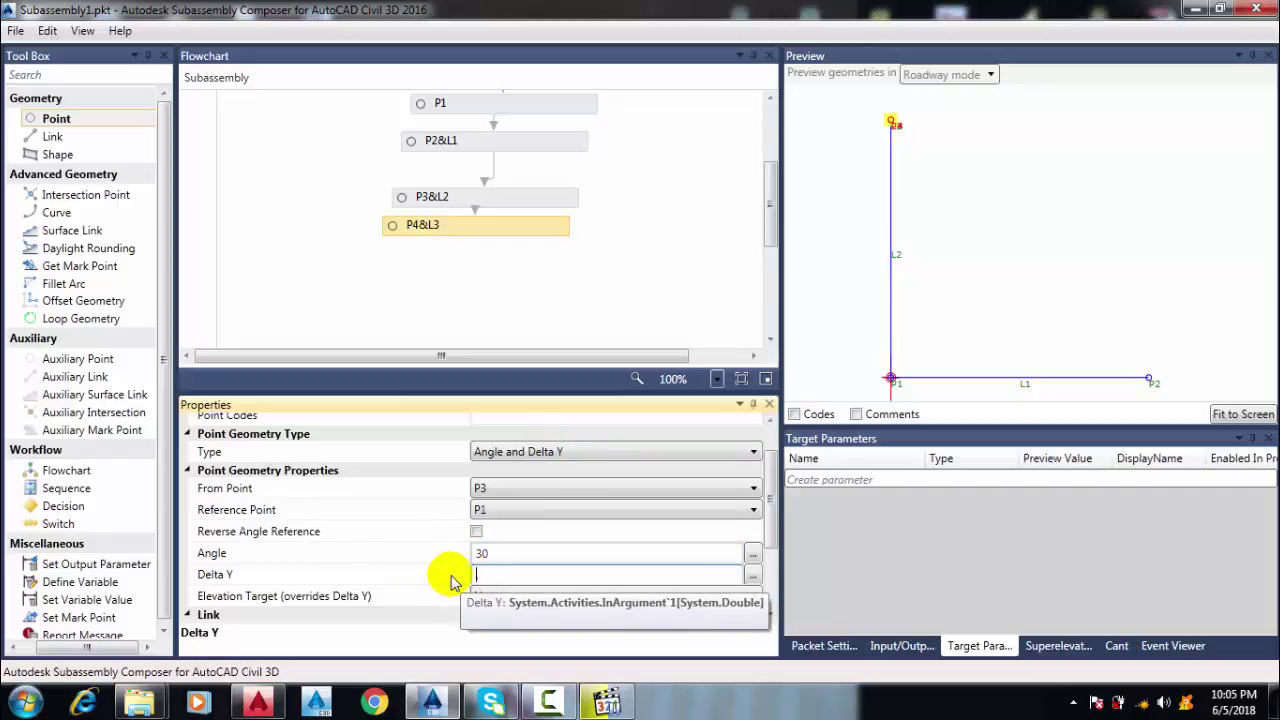
pyautogui.press('Return')
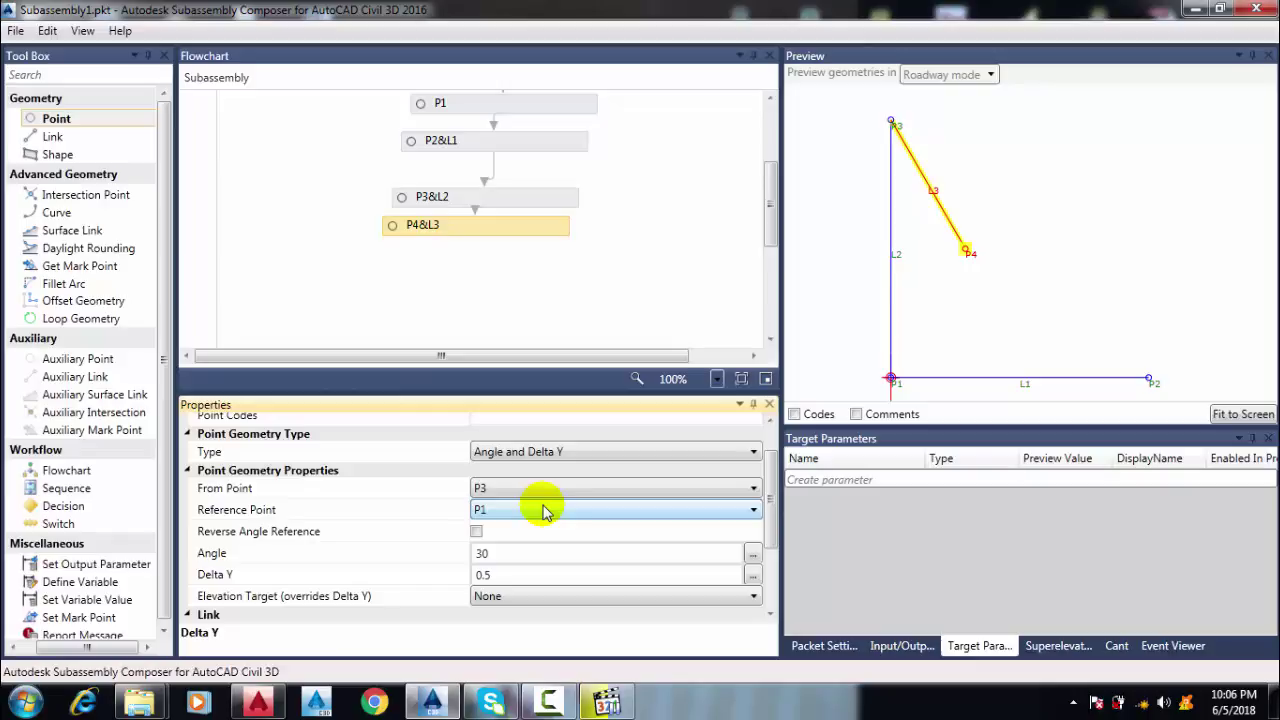
# - Switch to AutoCAD and draw a horizontal line with Ortho on, below and to the right of the existing red parallel lines
pyautogui.click(258, 702)
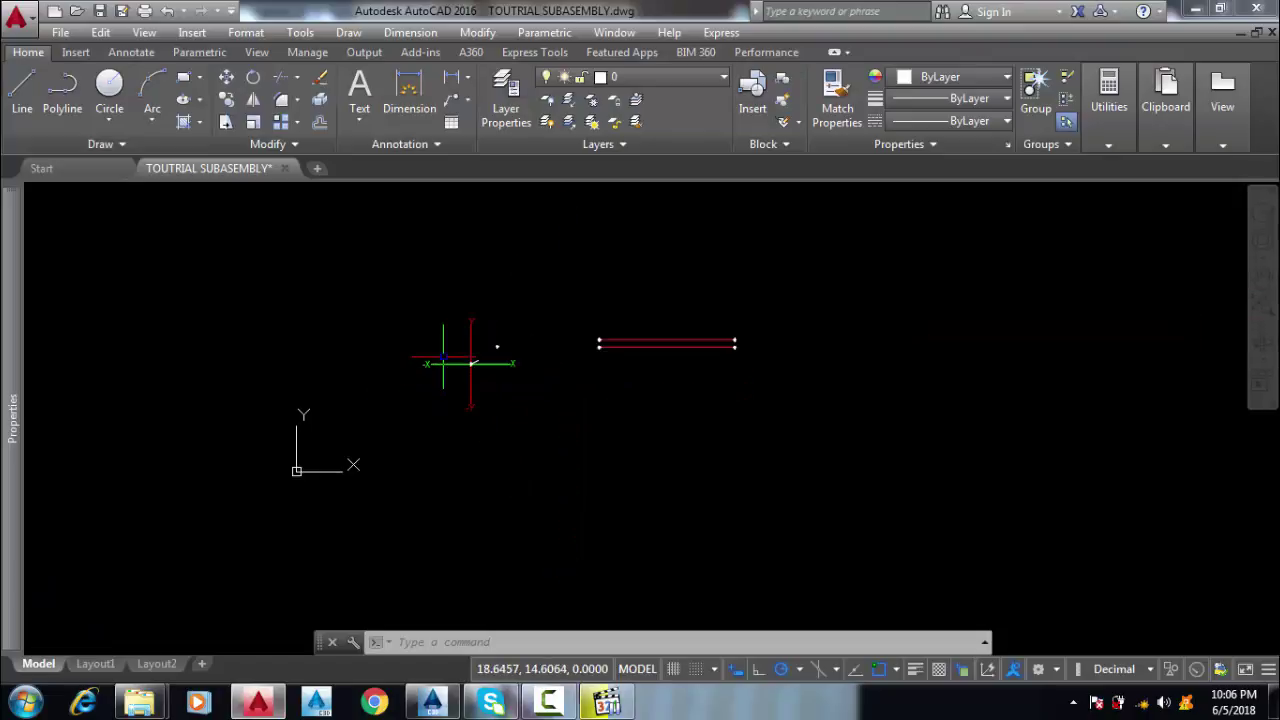
pyautogui.scroll(-2, 620, 368)
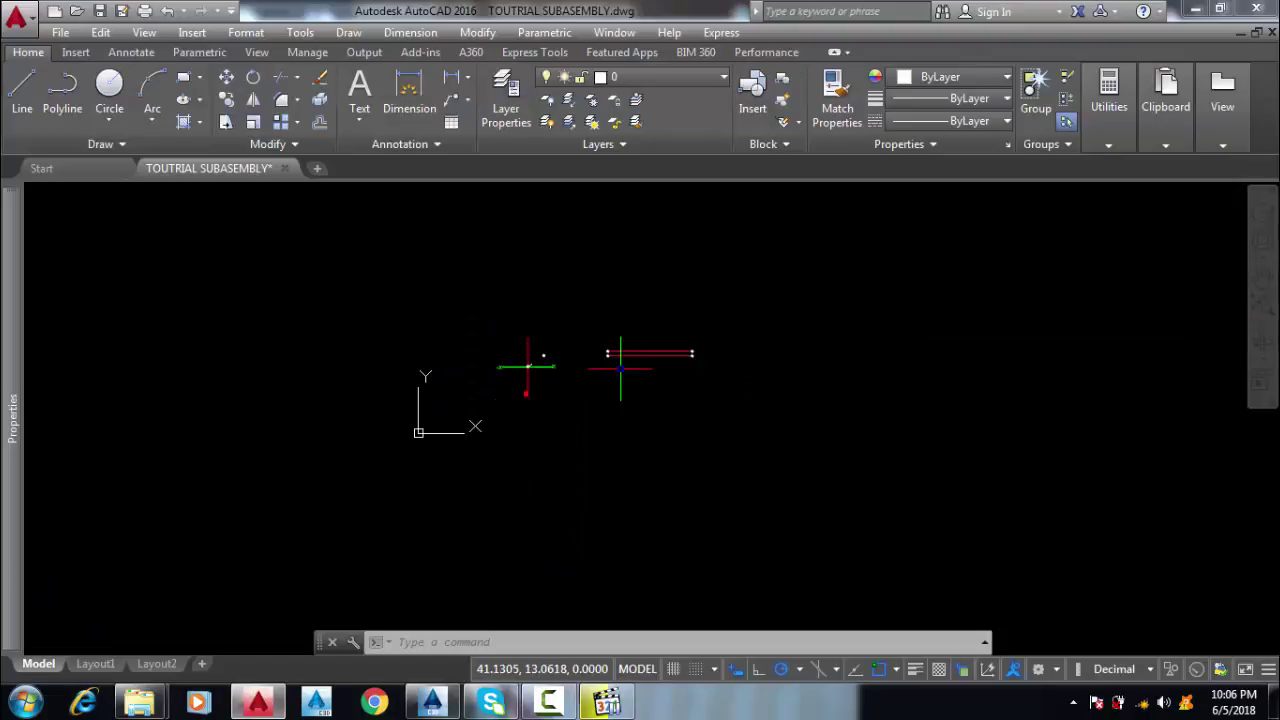
pyautogui.click(22, 88)
pyautogui.click(623, 464)
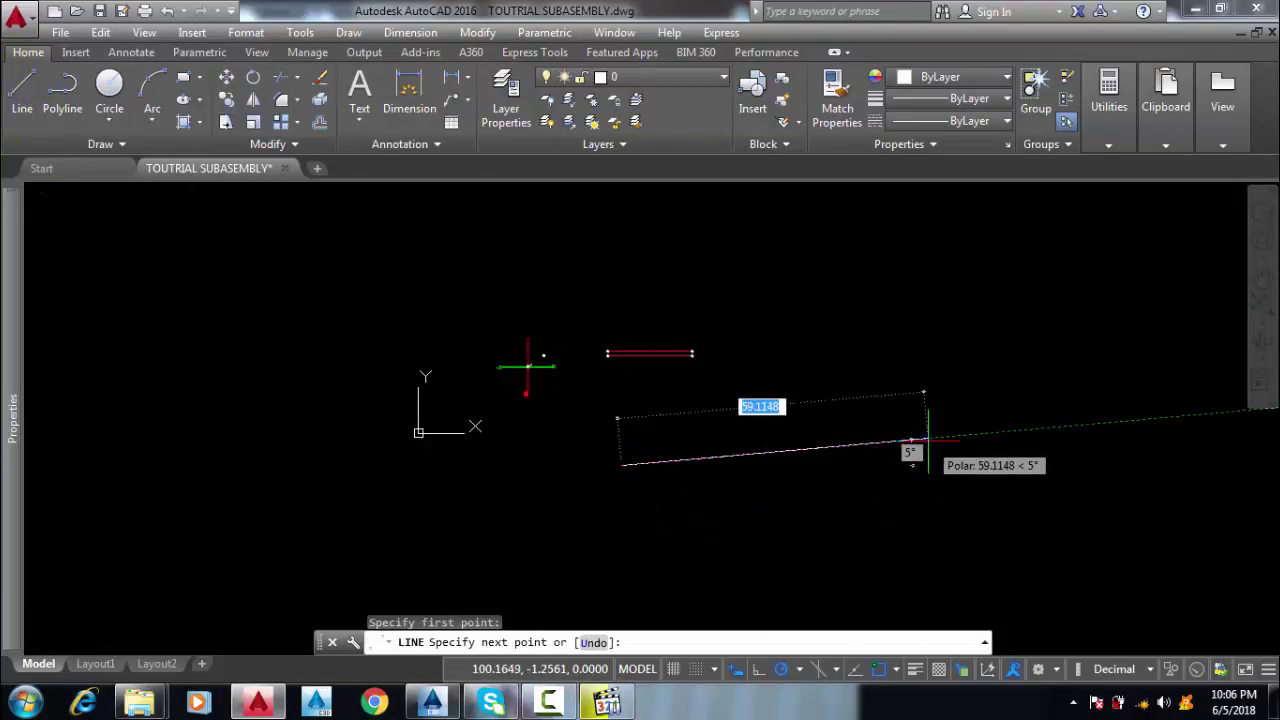
pyautogui.click(757, 672)
pyautogui.click(938, 505)
pyautogui.press('Return')
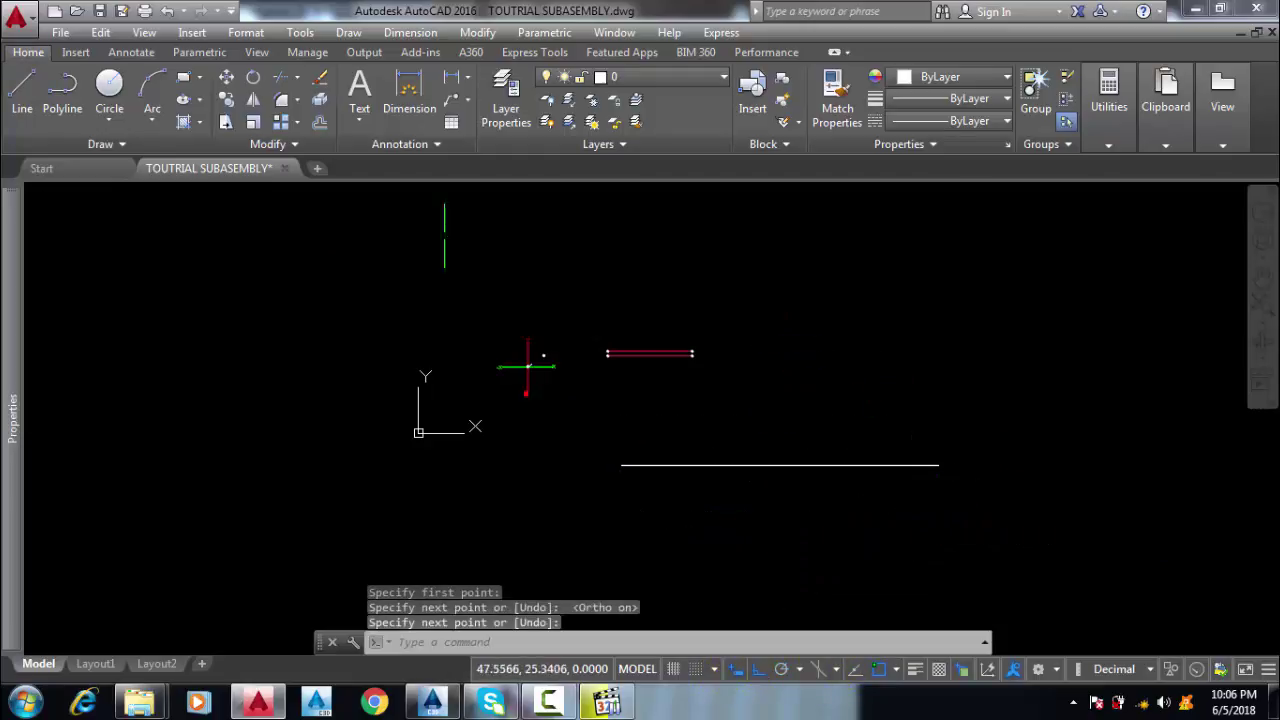
# - Place a point object above the new horizontal line with the POINT command
pyautogui.write('POI')
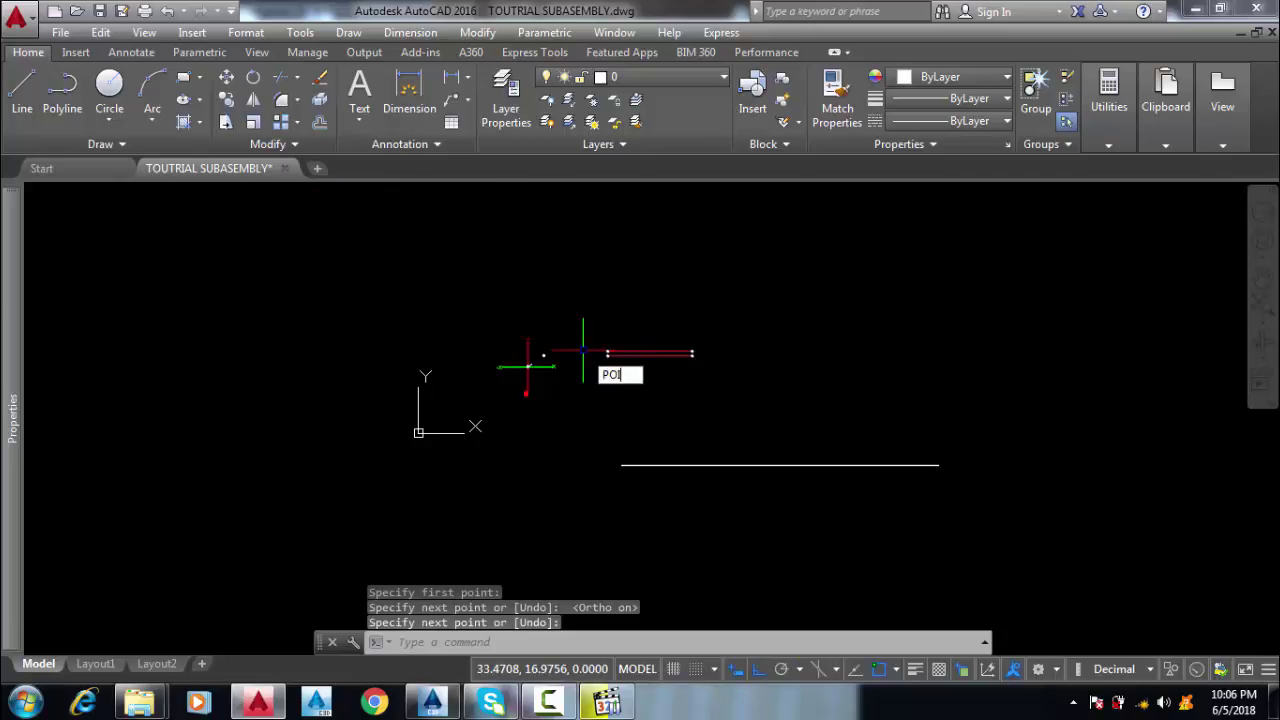
pyautogui.write('NT')
pyautogui.press('Return')
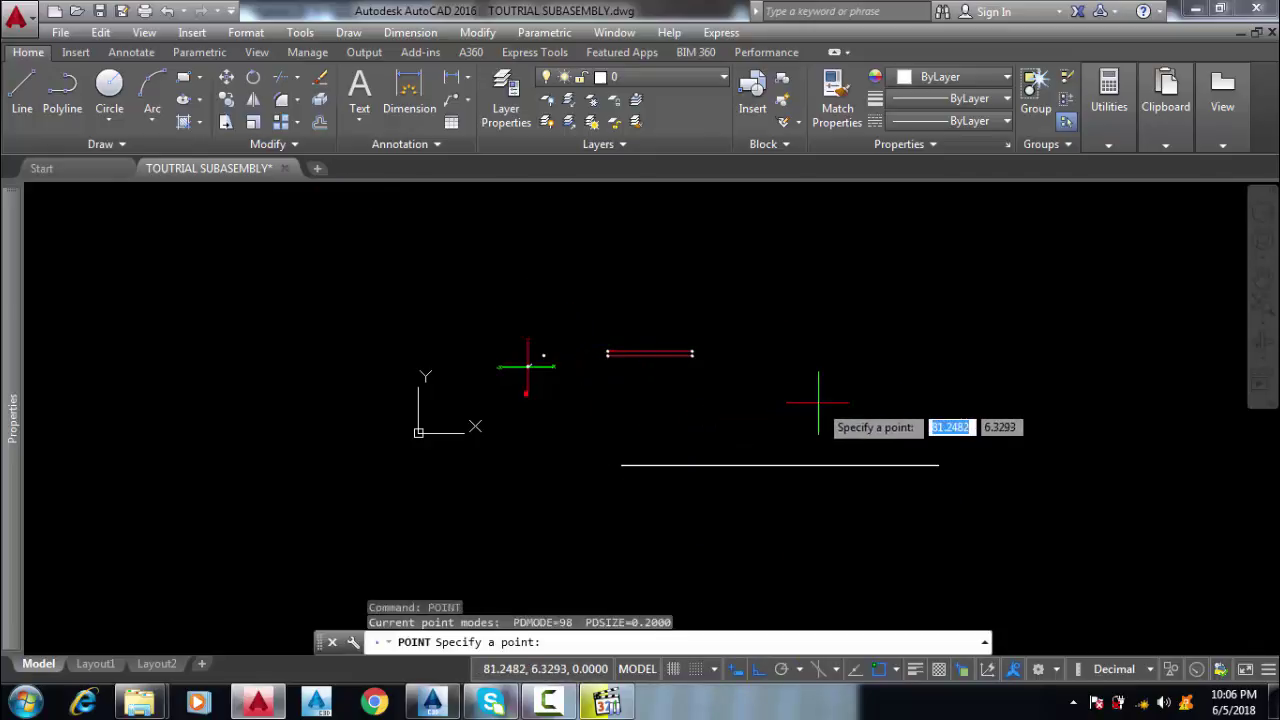
pyautogui.click(818, 403)
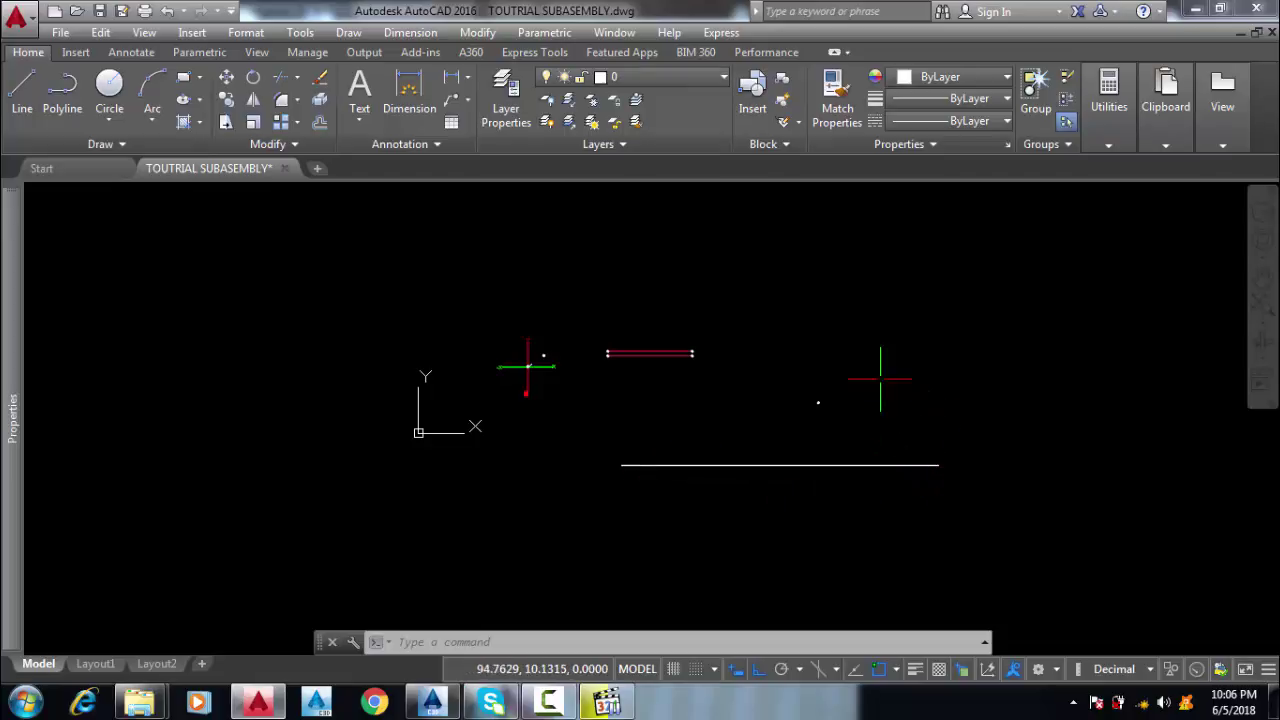
pyautogui.click(22, 90)
pyautogui.click(621, 465)
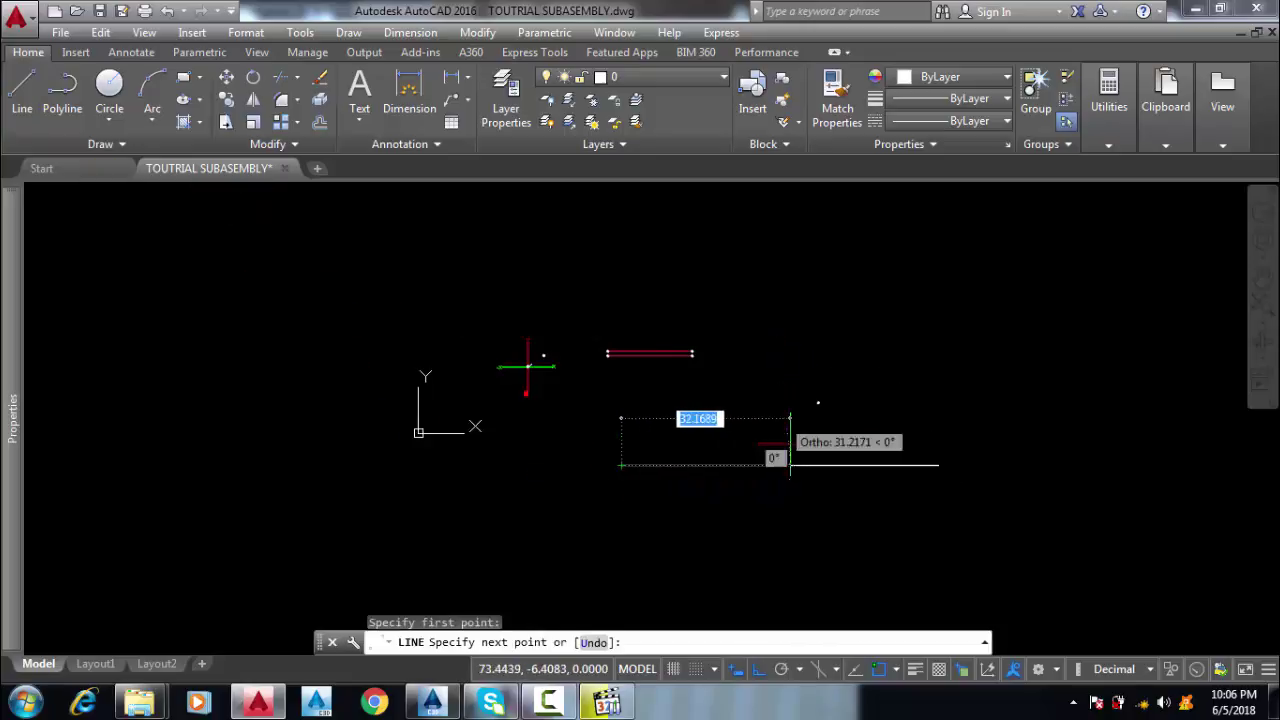
pyautogui.click(756, 674)
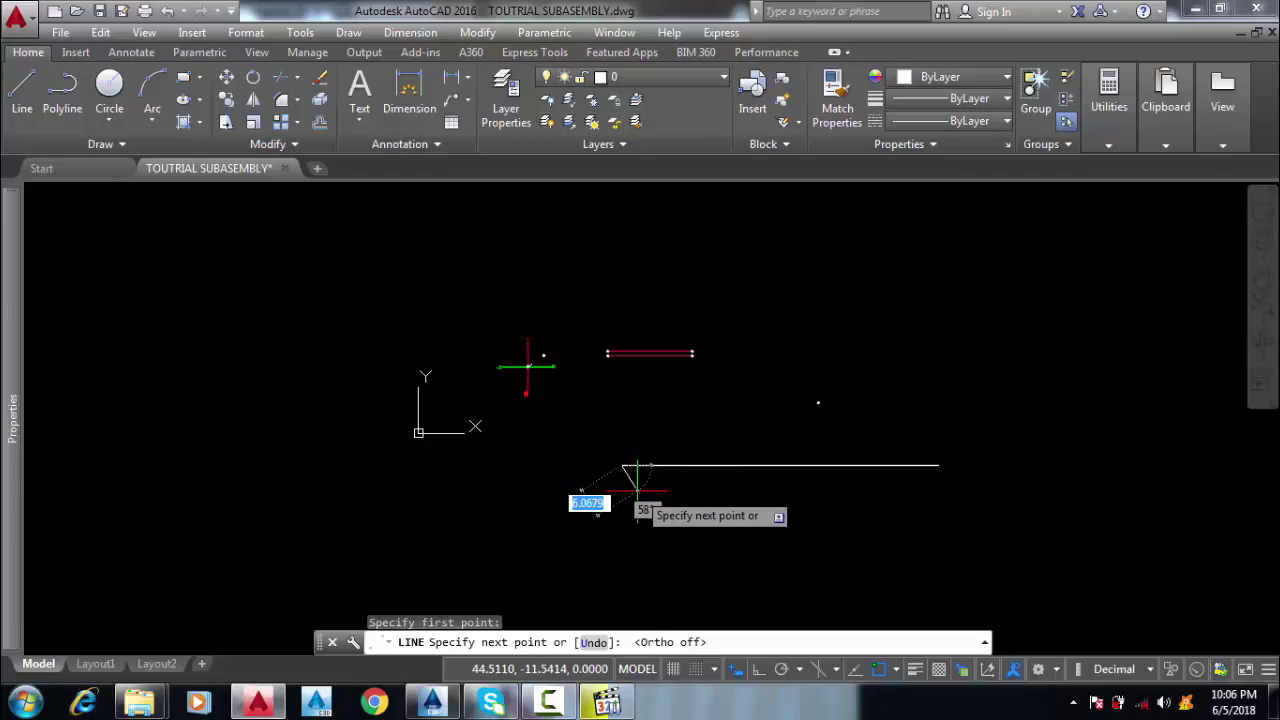
pyautogui.press('Escape')
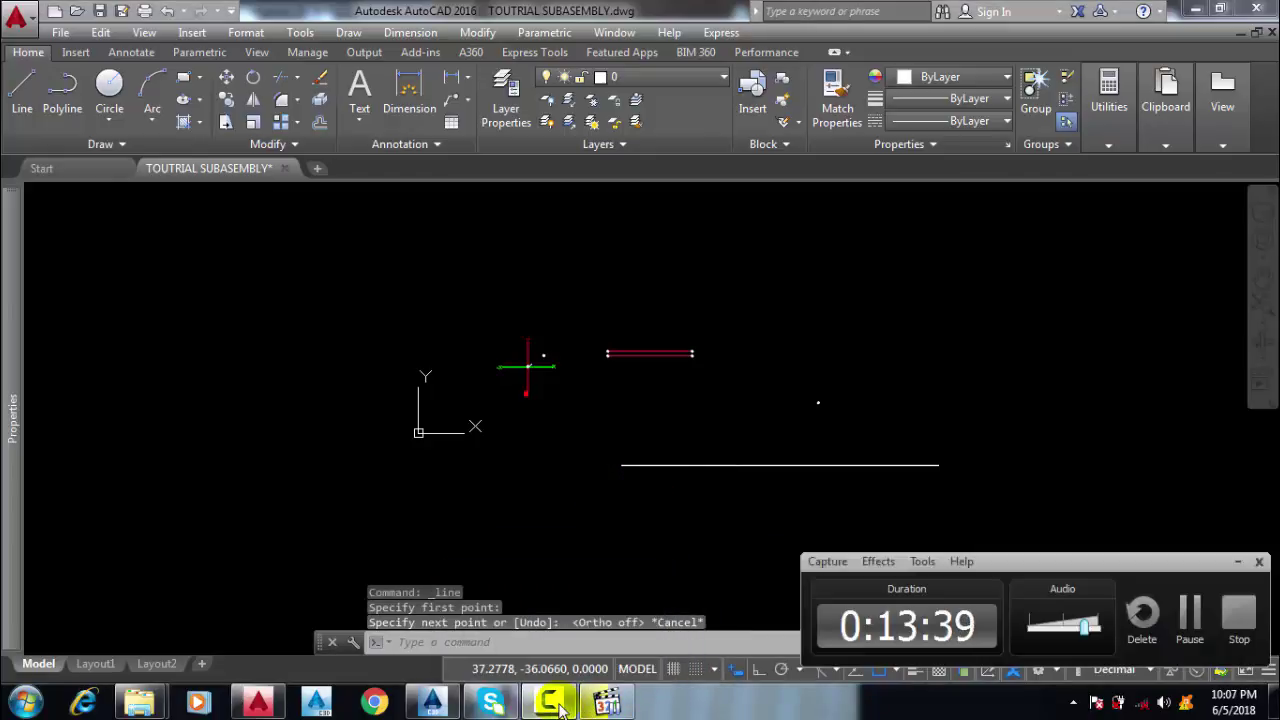
pyautogui.click(551, 703)
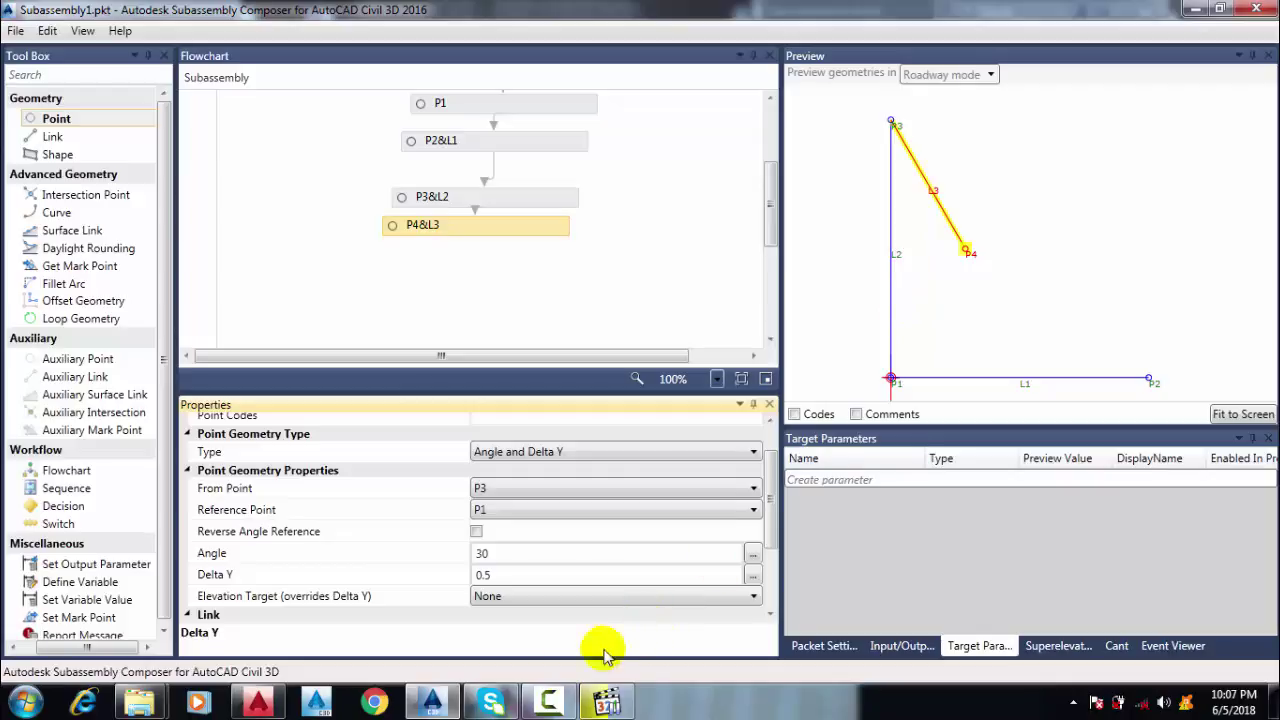
pyautogui.click(550, 702)
pyautogui.click(550, 702)
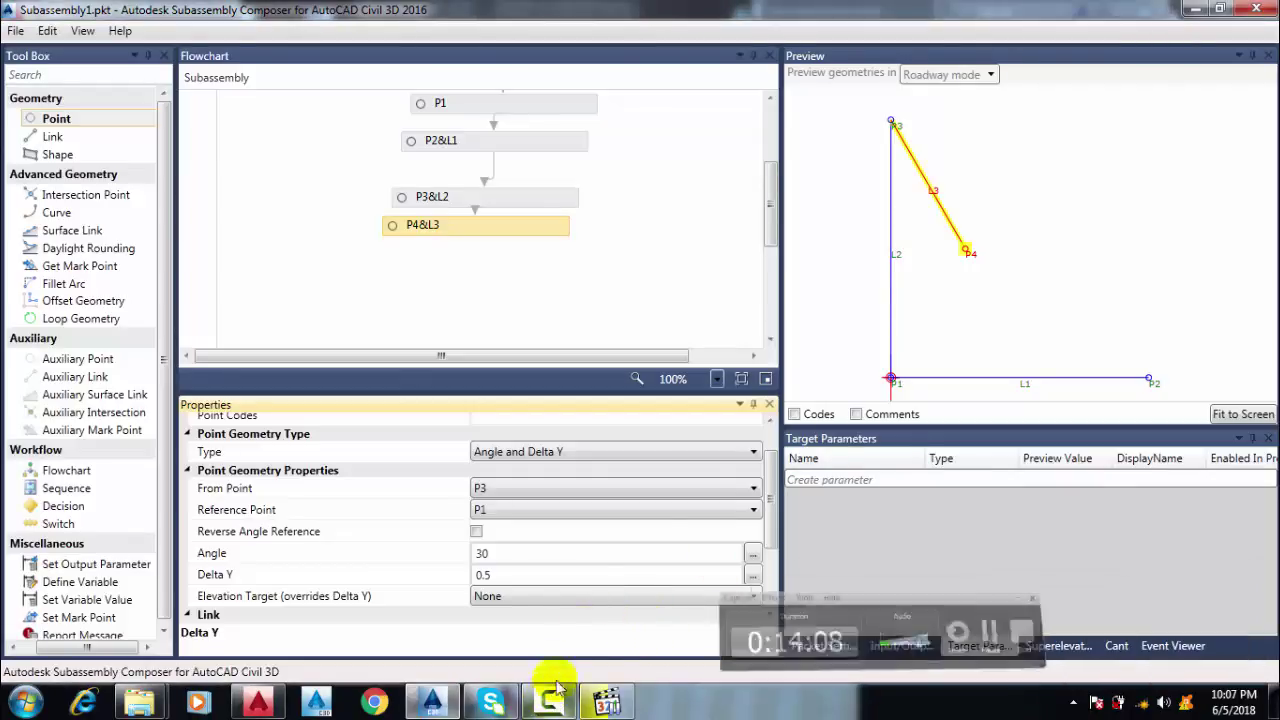
# - Change point P4's type to Delta X and Delta Y, and delete P4 and P3 together with their links L3 and L2
pyautogui.click(654, 454)
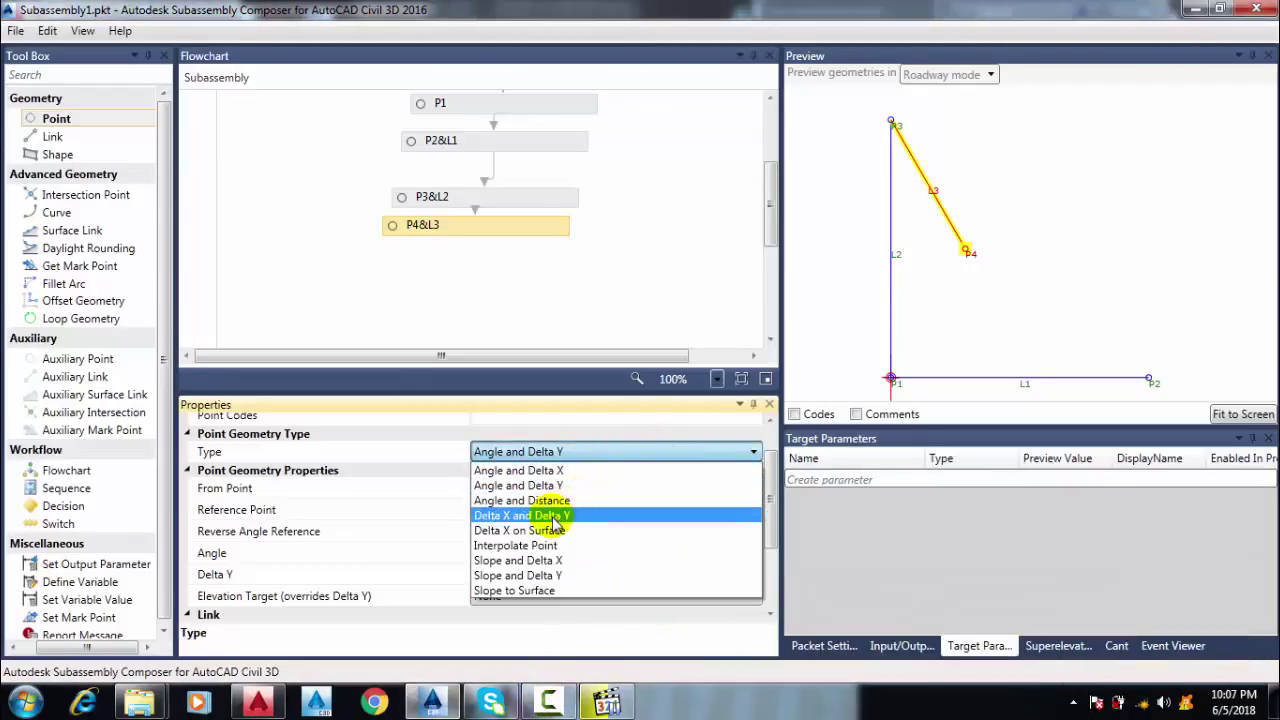
pyautogui.click(545, 516)
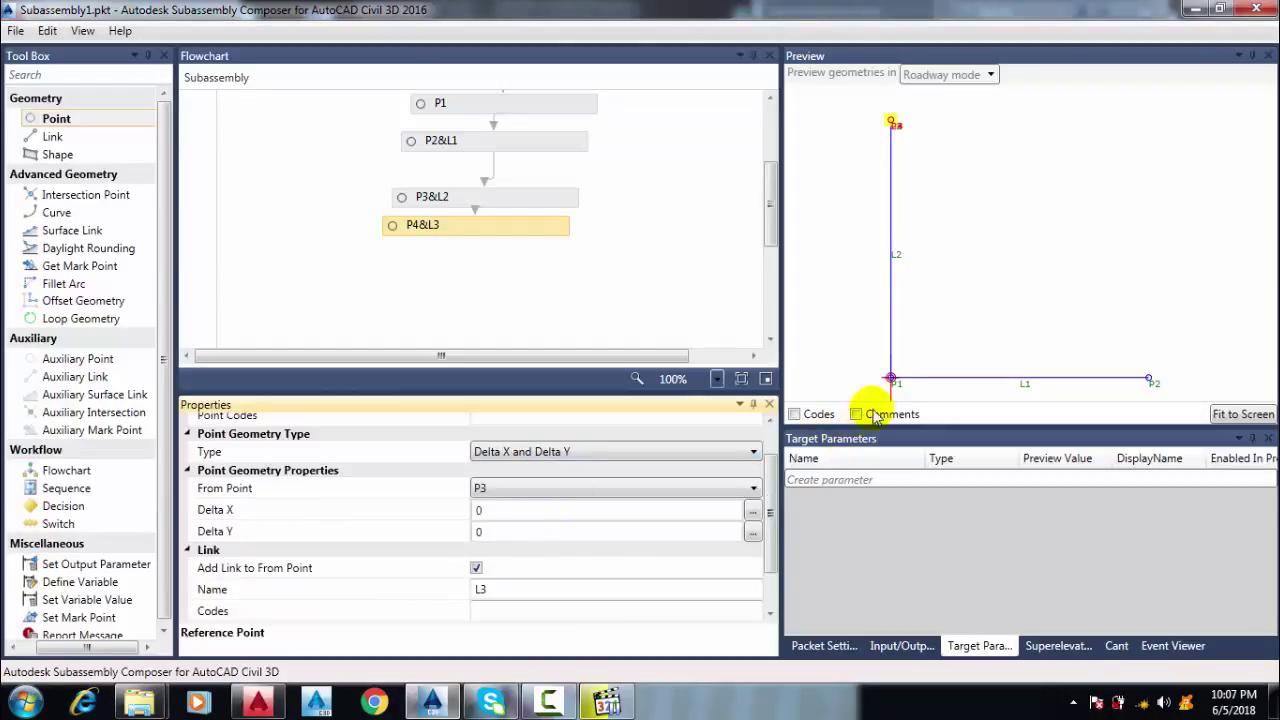
pyautogui.click(541, 235)
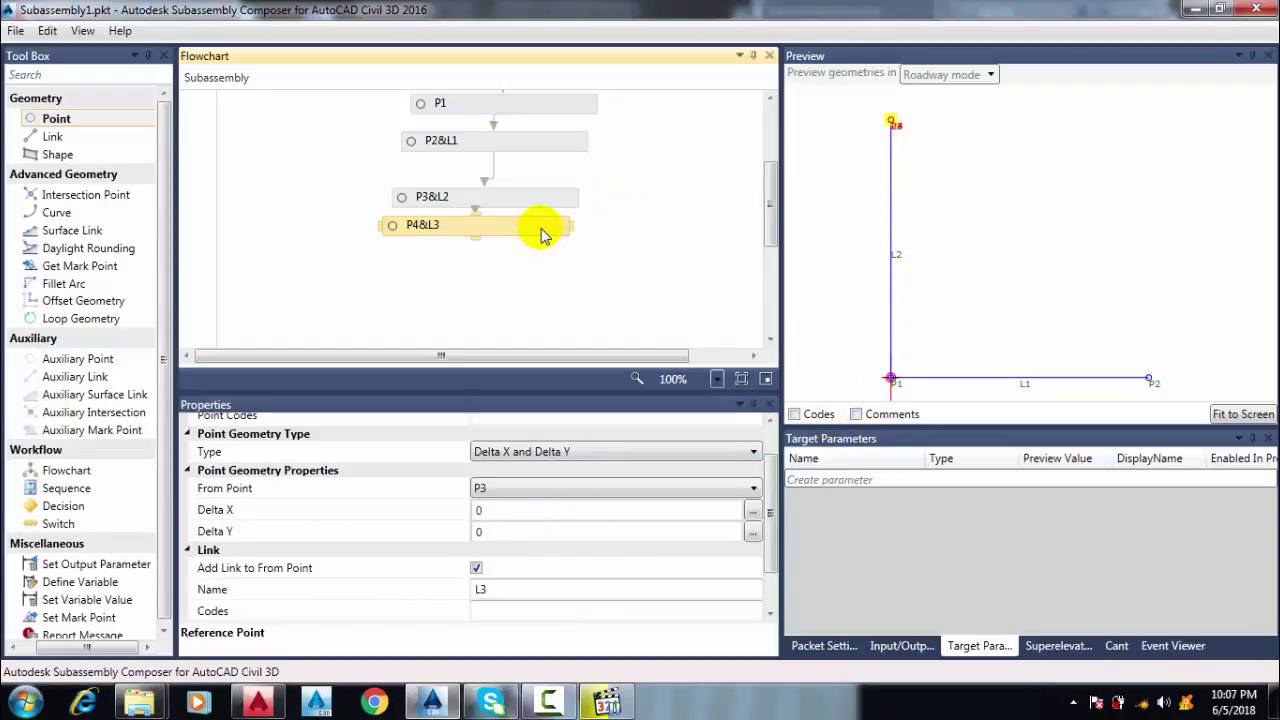
pyautogui.press('Delete')
pyautogui.scroll(2, 606, 268)
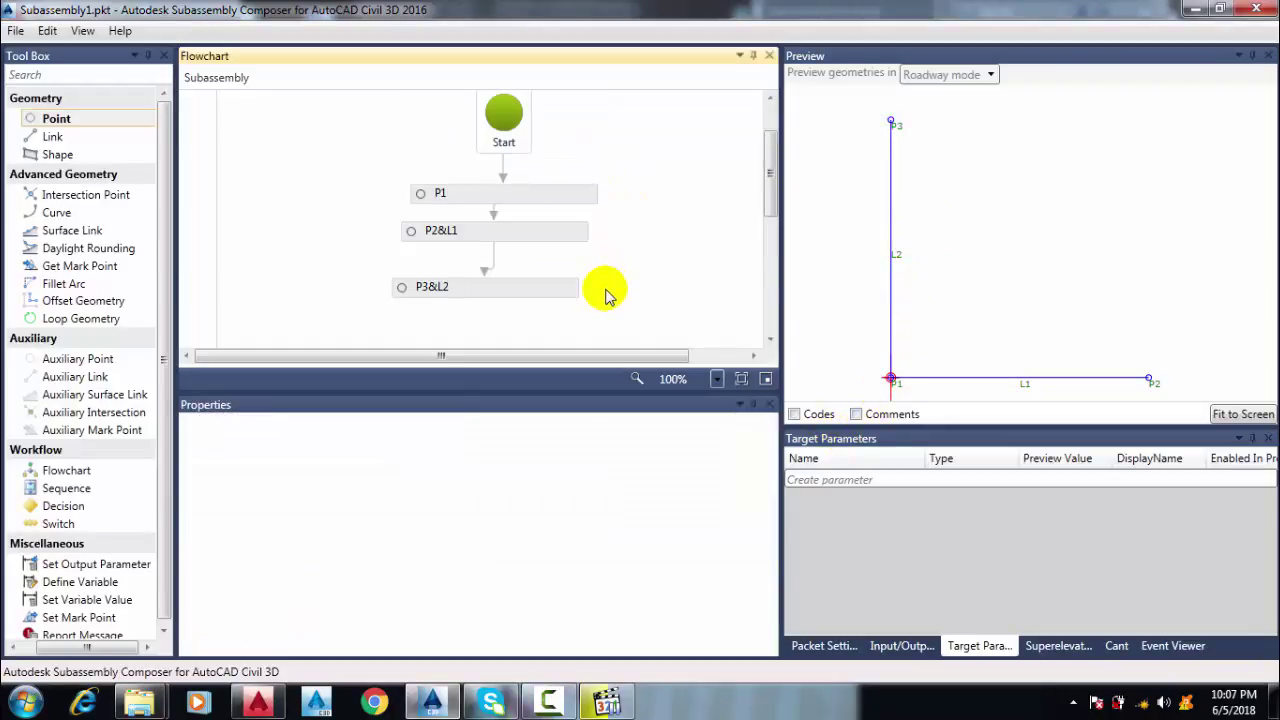
pyautogui.click(530, 199)
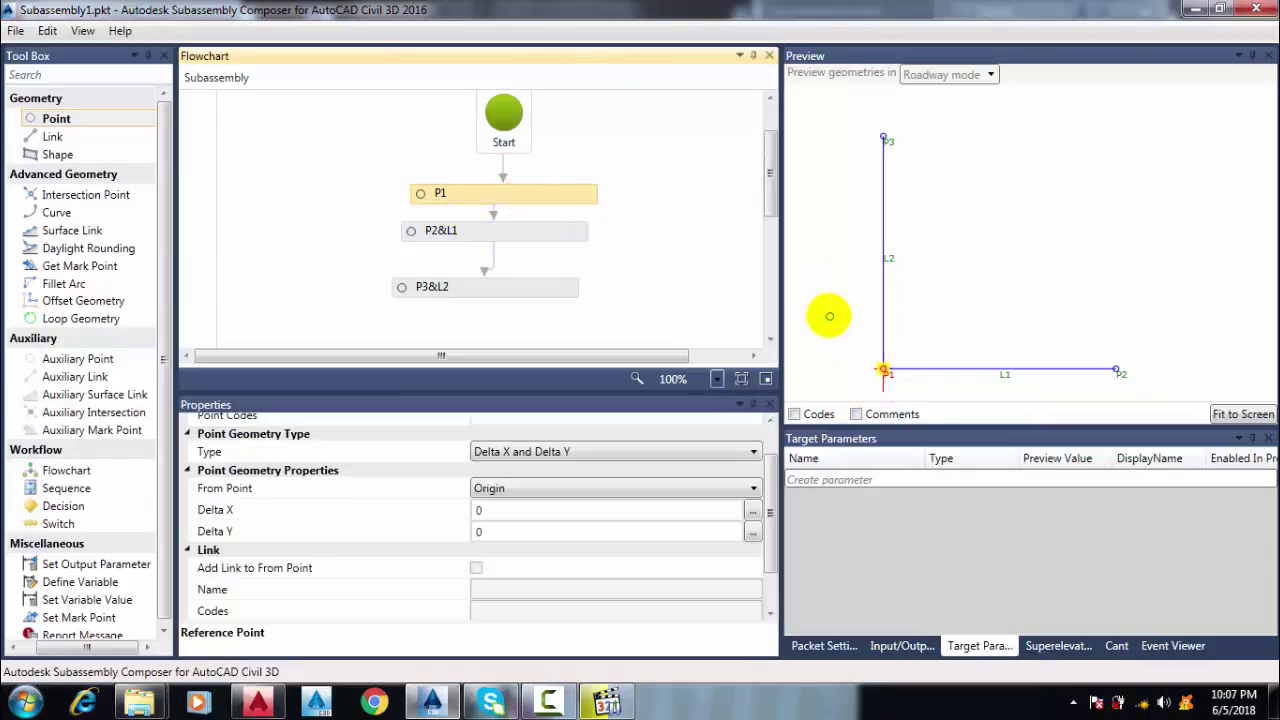
pyautogui.scroll(1, 859, 378)
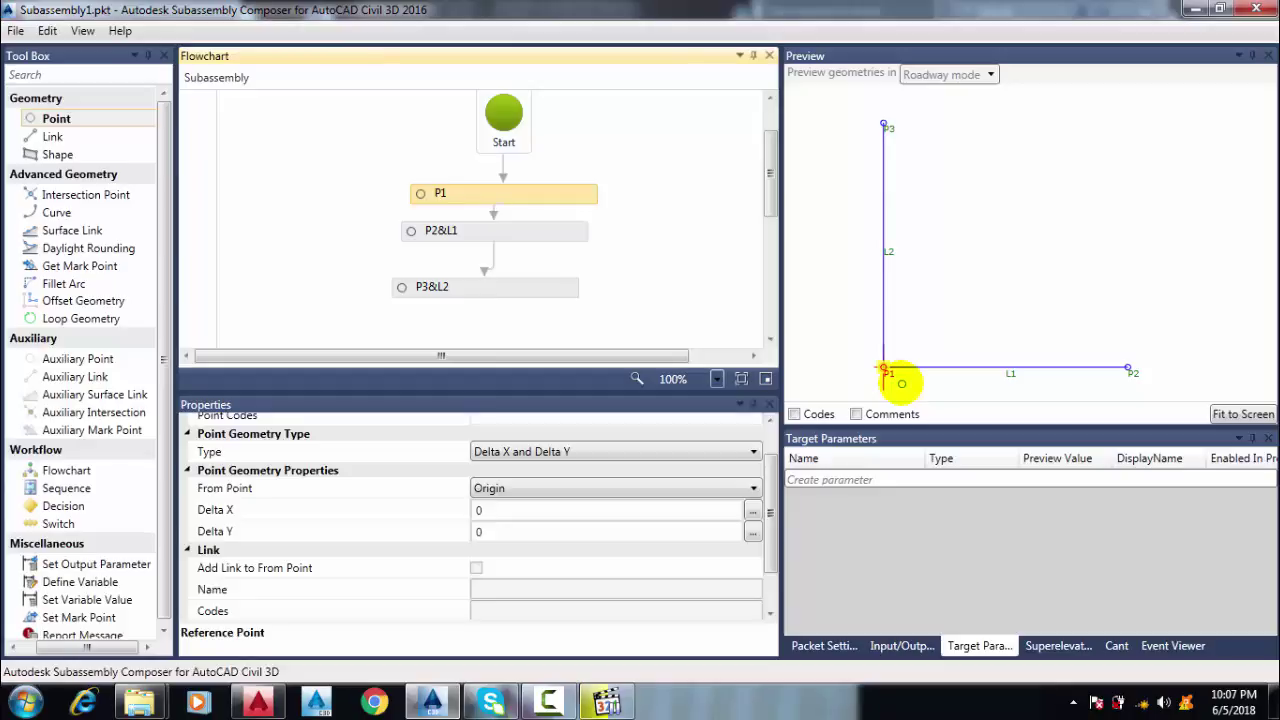
pyautogui.click(527, 289)
pyautogui.press('Delete')
# - Delete point P2 together with its link L1 from the flowchart and select point P1
pyautogui.click(535, 233)
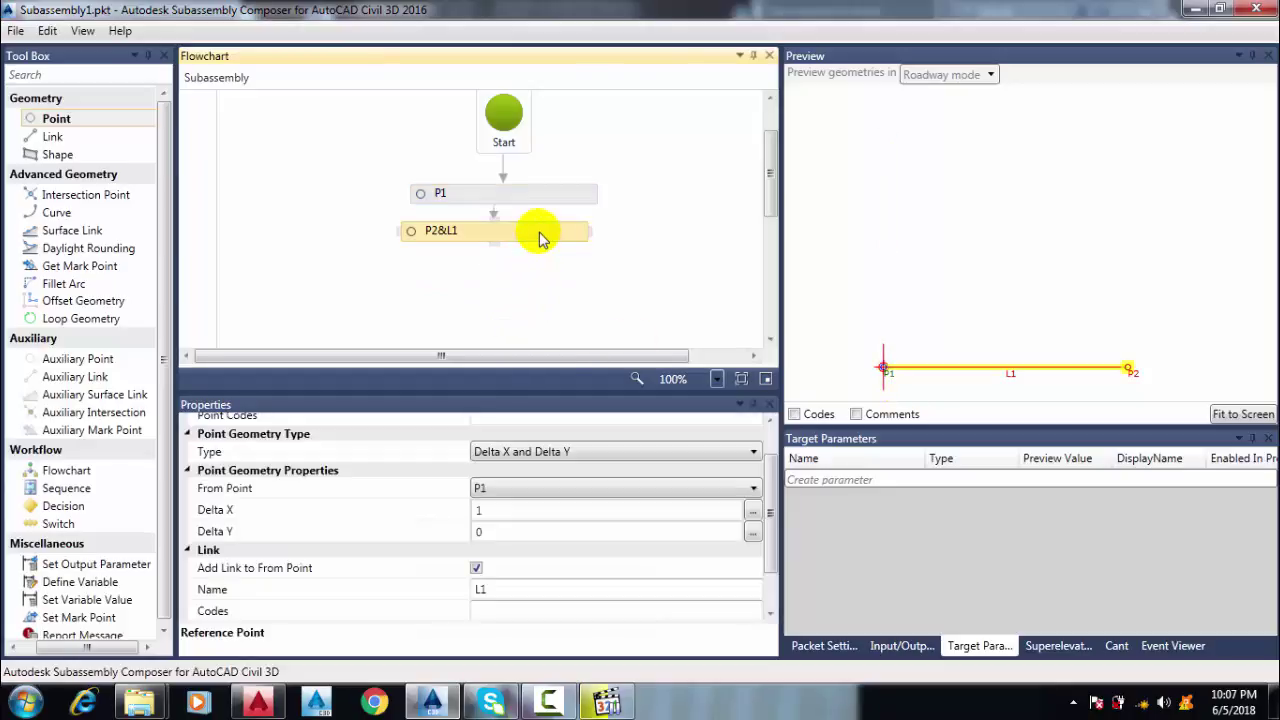
pyautogui.press('Delete')
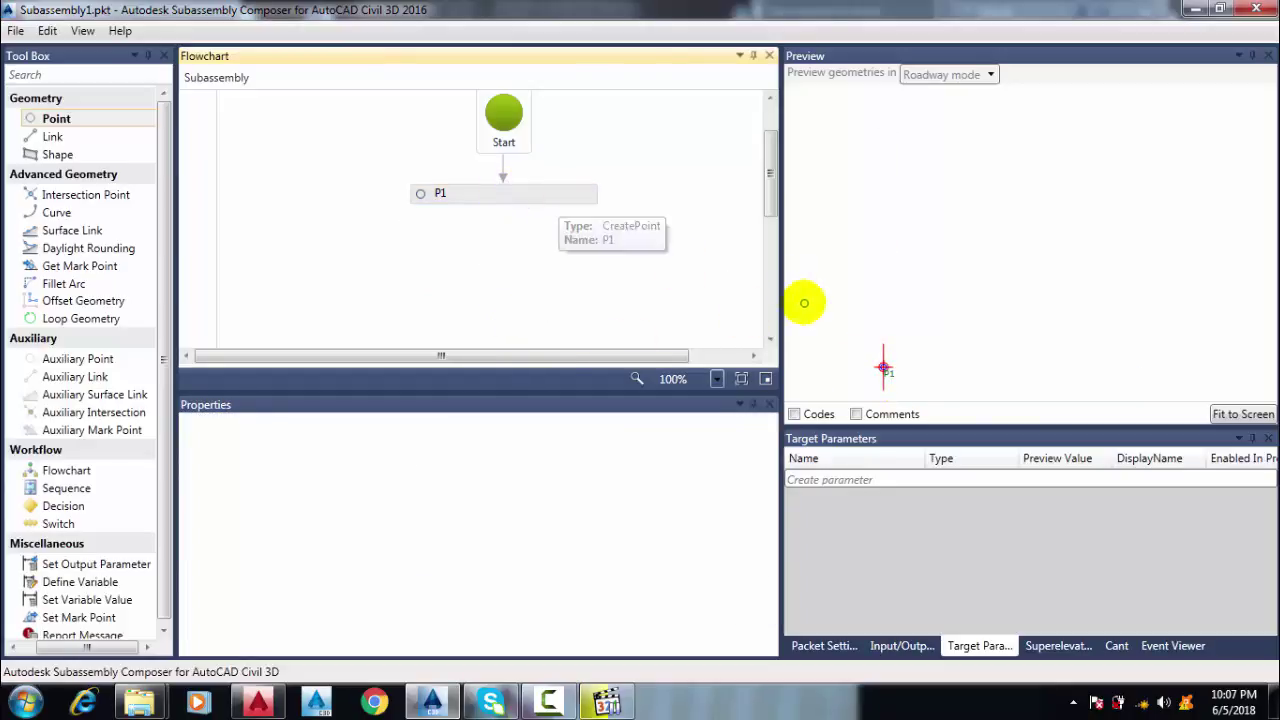
pyautogui.click(577, 194)
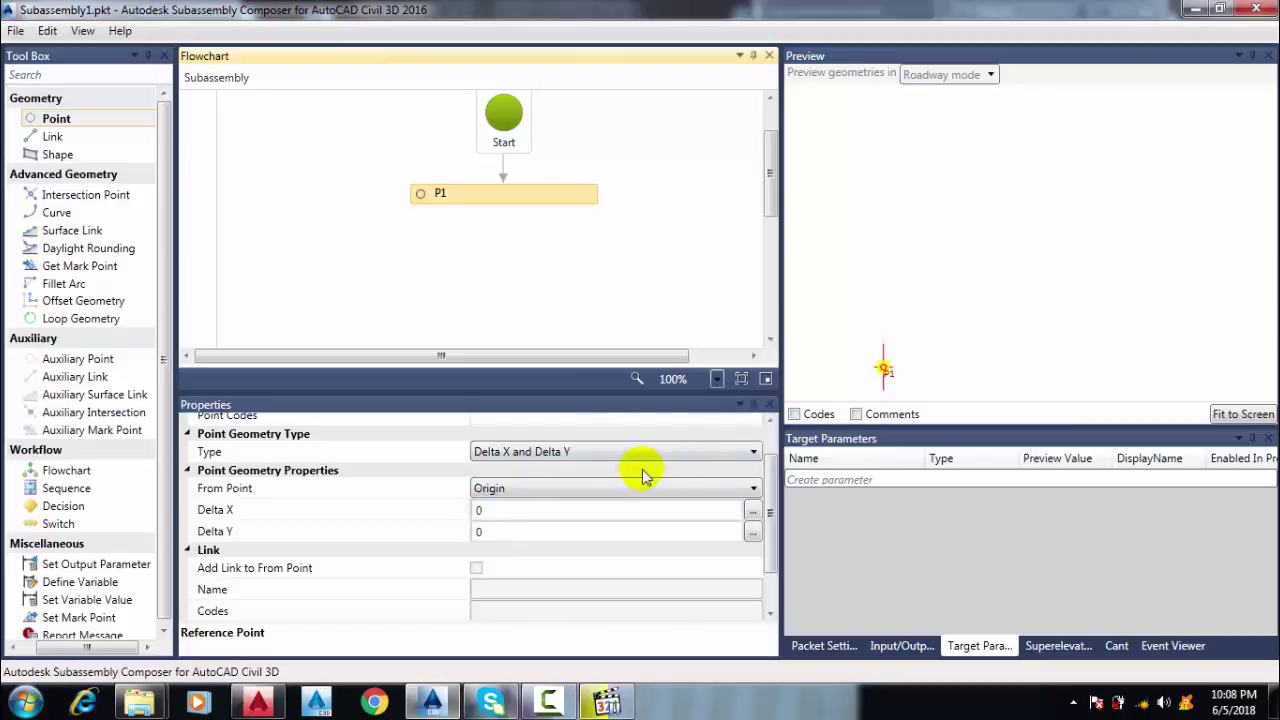
pyautogui.click(574, 456)
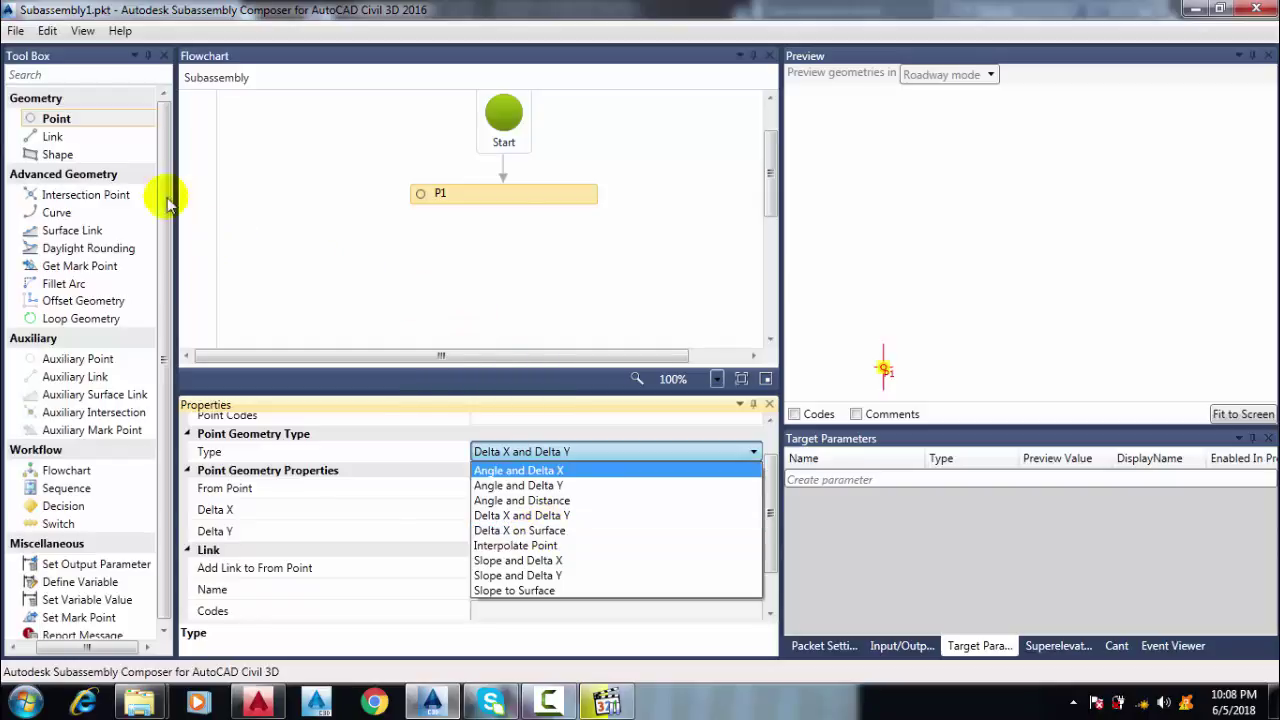
pyautogui.moveTo(80, 118); pyautogui.dragTo(507, 240)
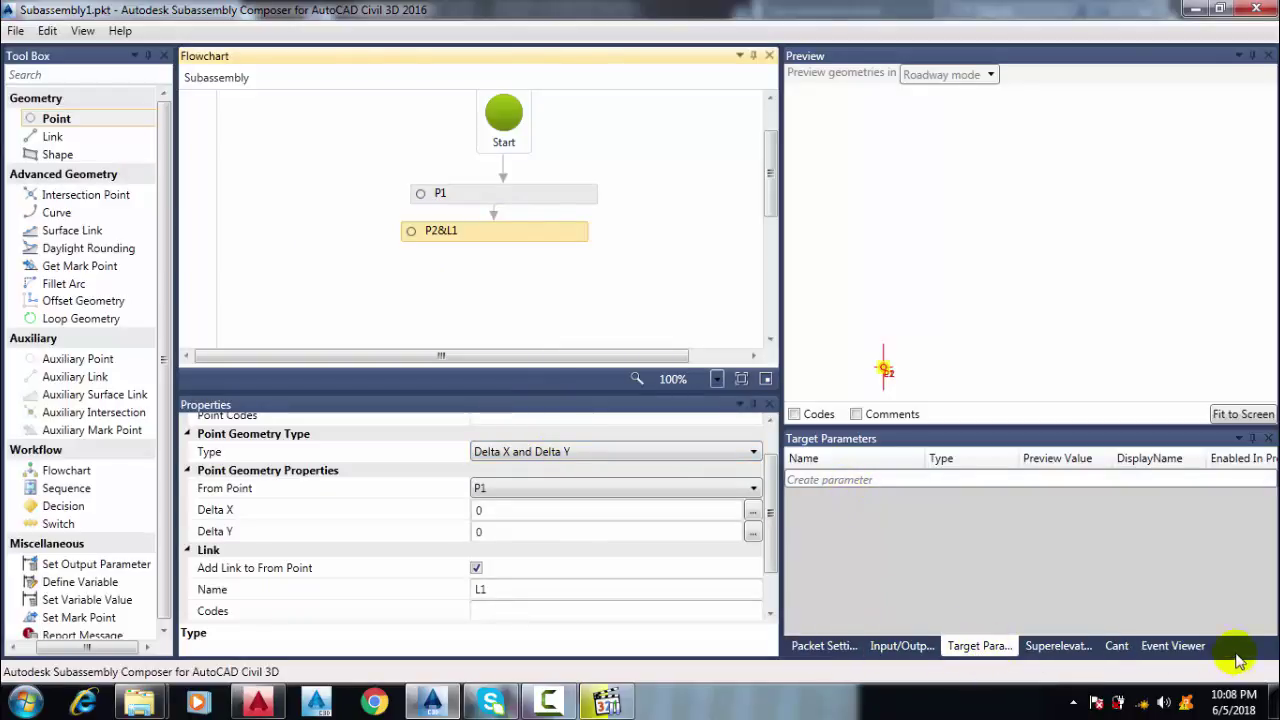
pyautogui.press('Delete')
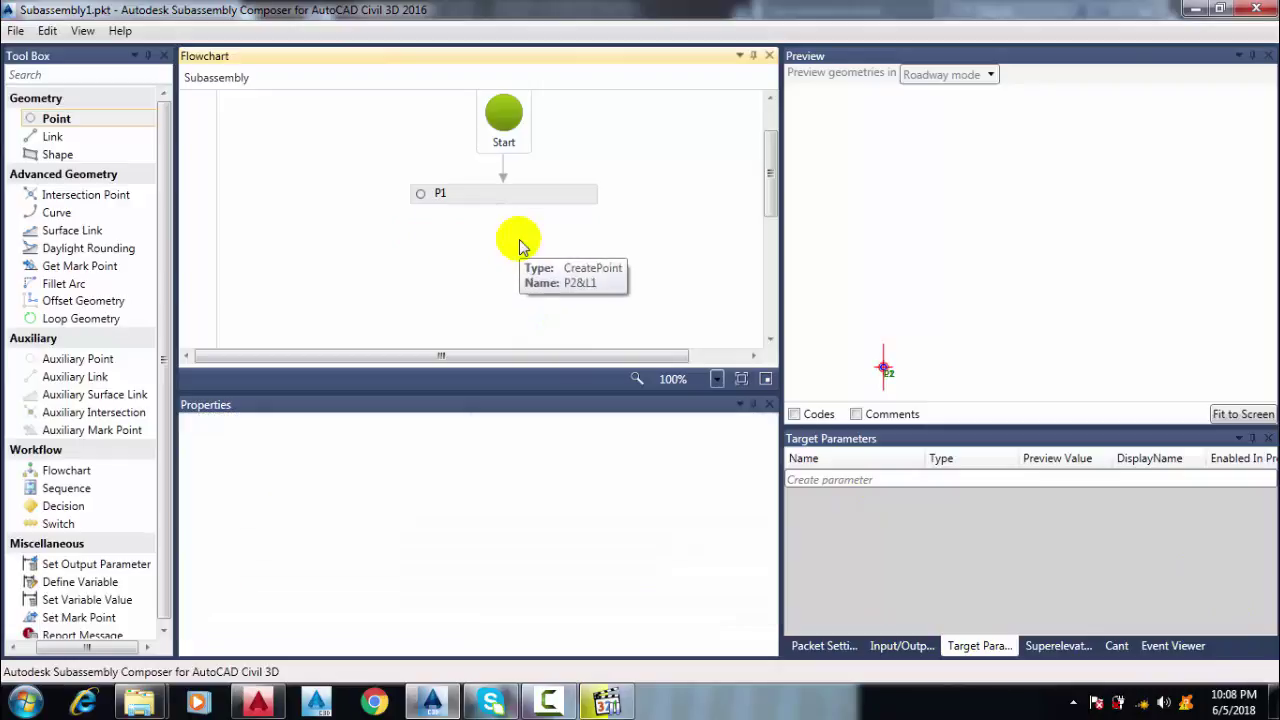
pyautogui.click(541, 193)
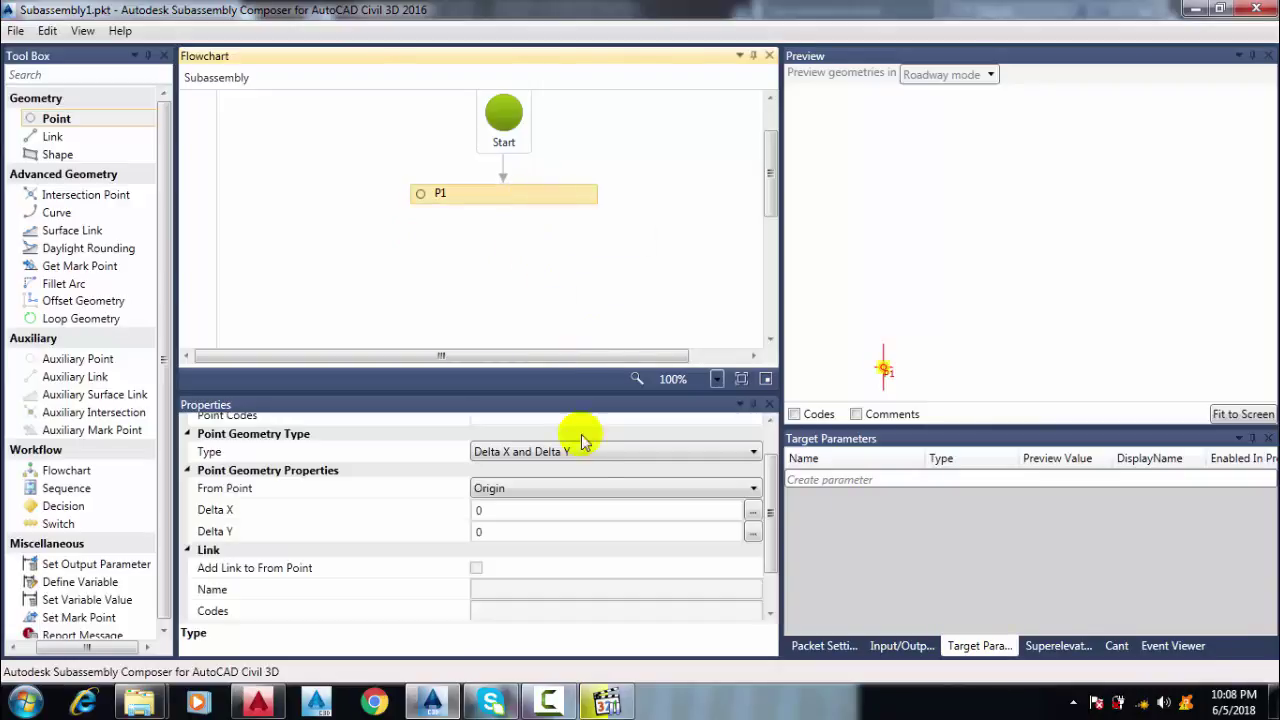
pyautogui.click(594, 455)
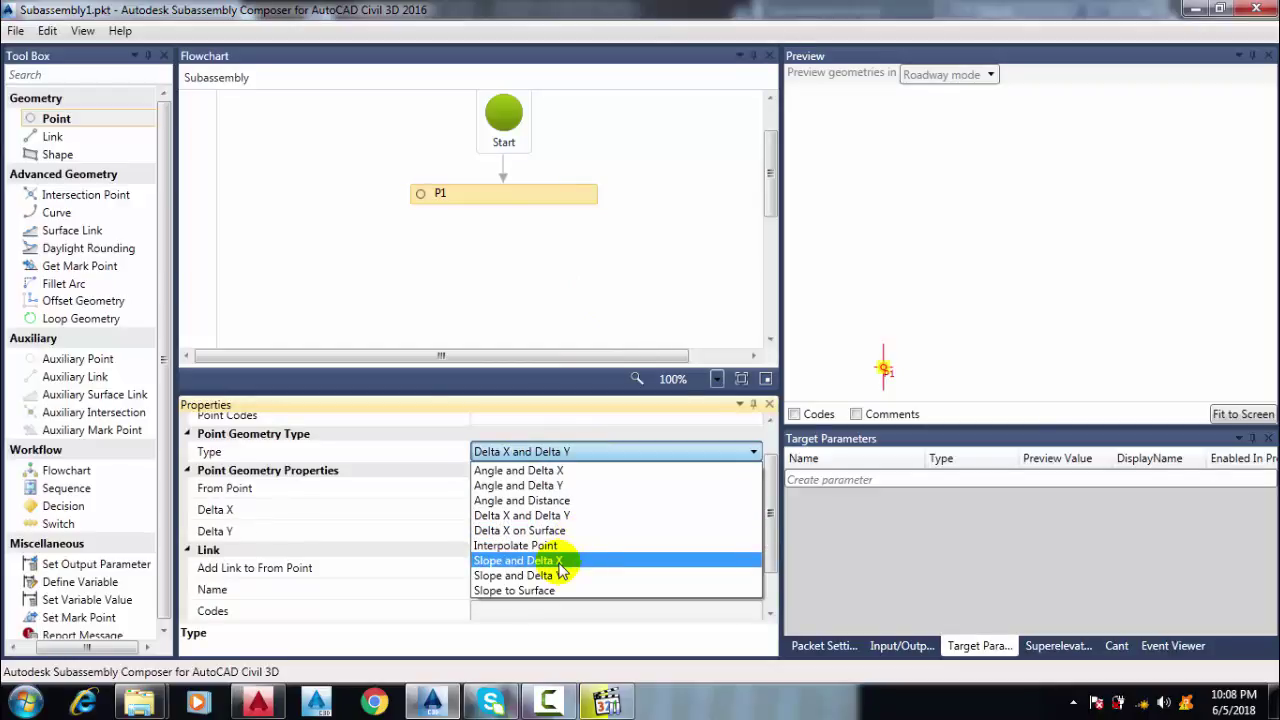
# - Add point P2 with link L1 below P1 and set its geometry type to Slope and Delta X
pyautogui.moveTo(50, 120); pyautogui.dragTo(489, 231)
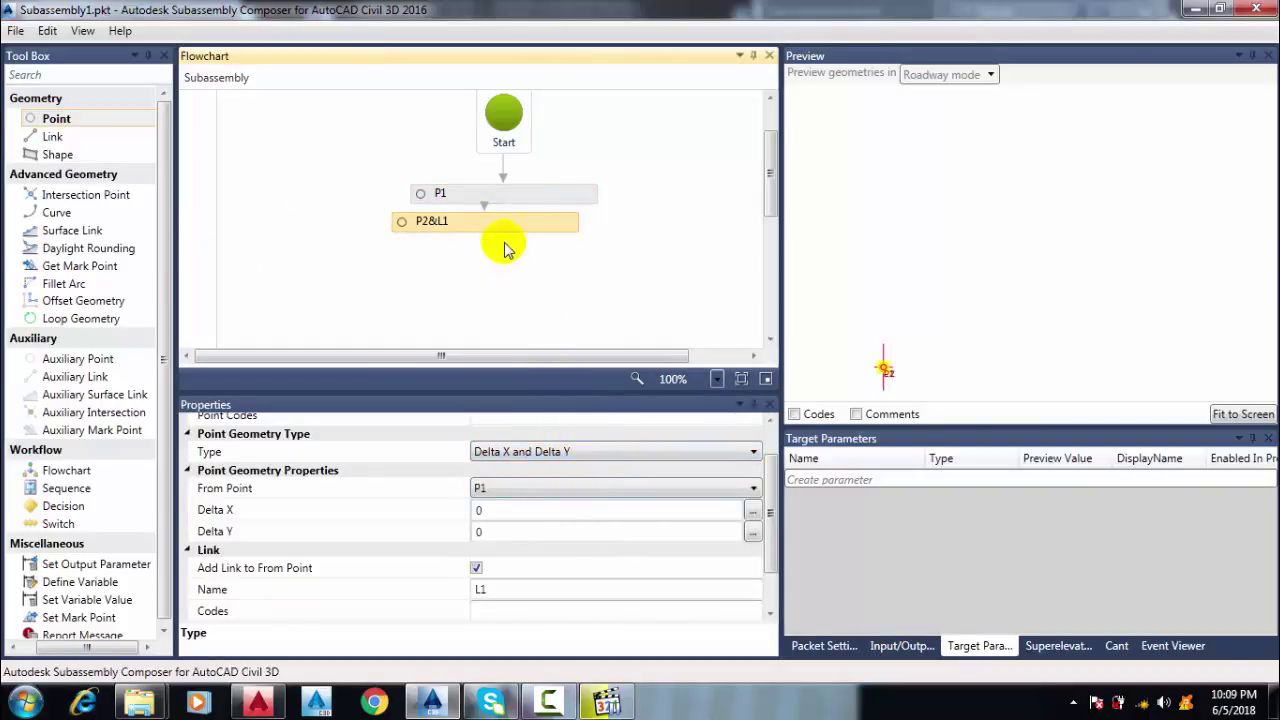
pyautogui.click(586, 456)
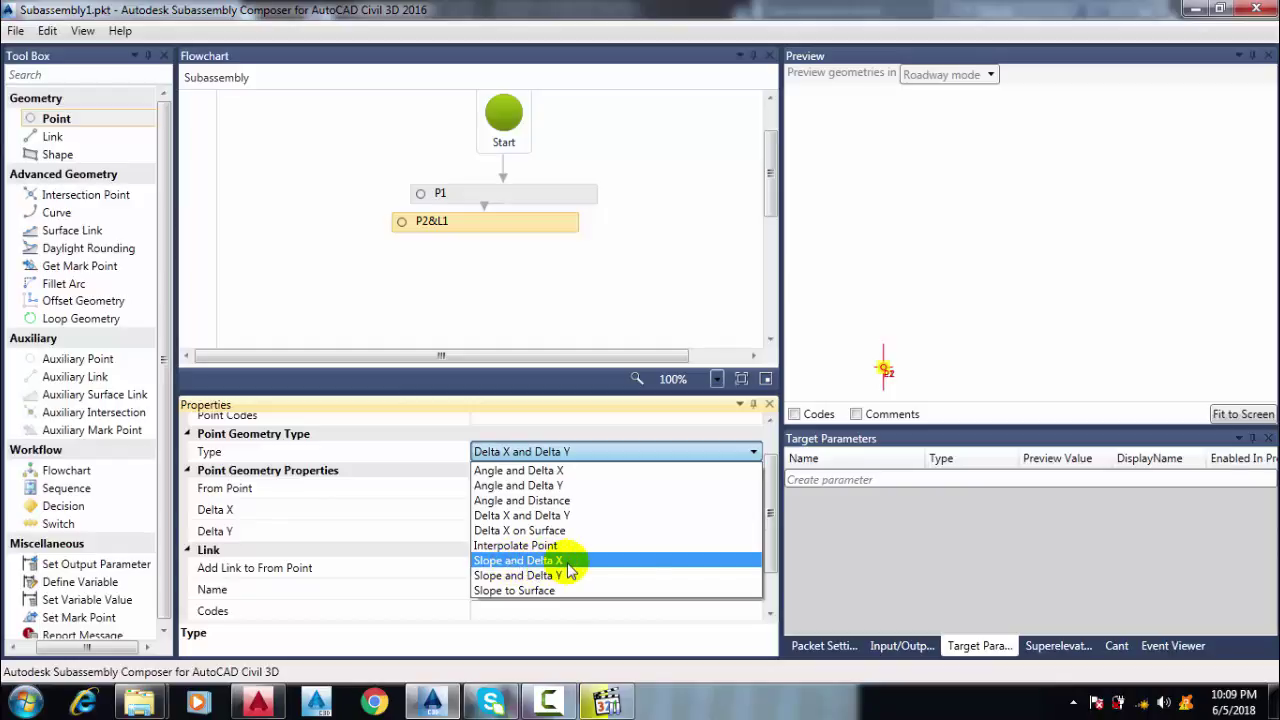
pyautogui.click(516, 226)
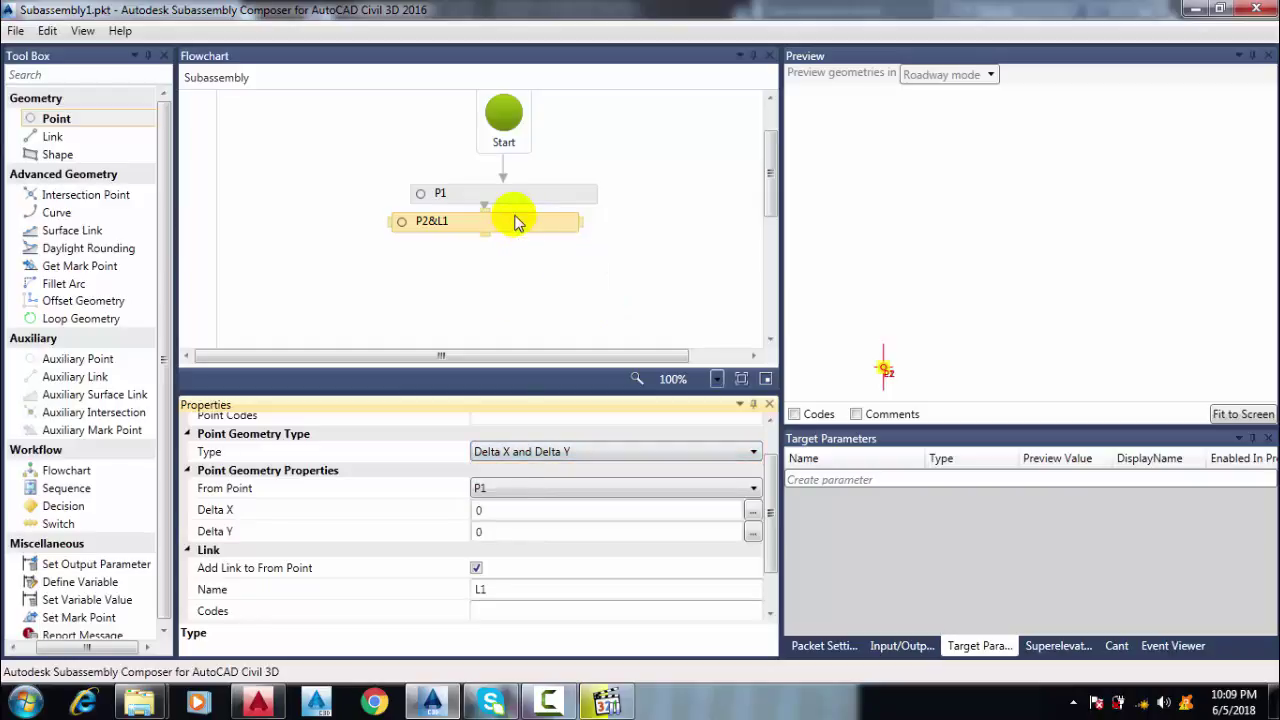
pyautogui.click(556, 453)
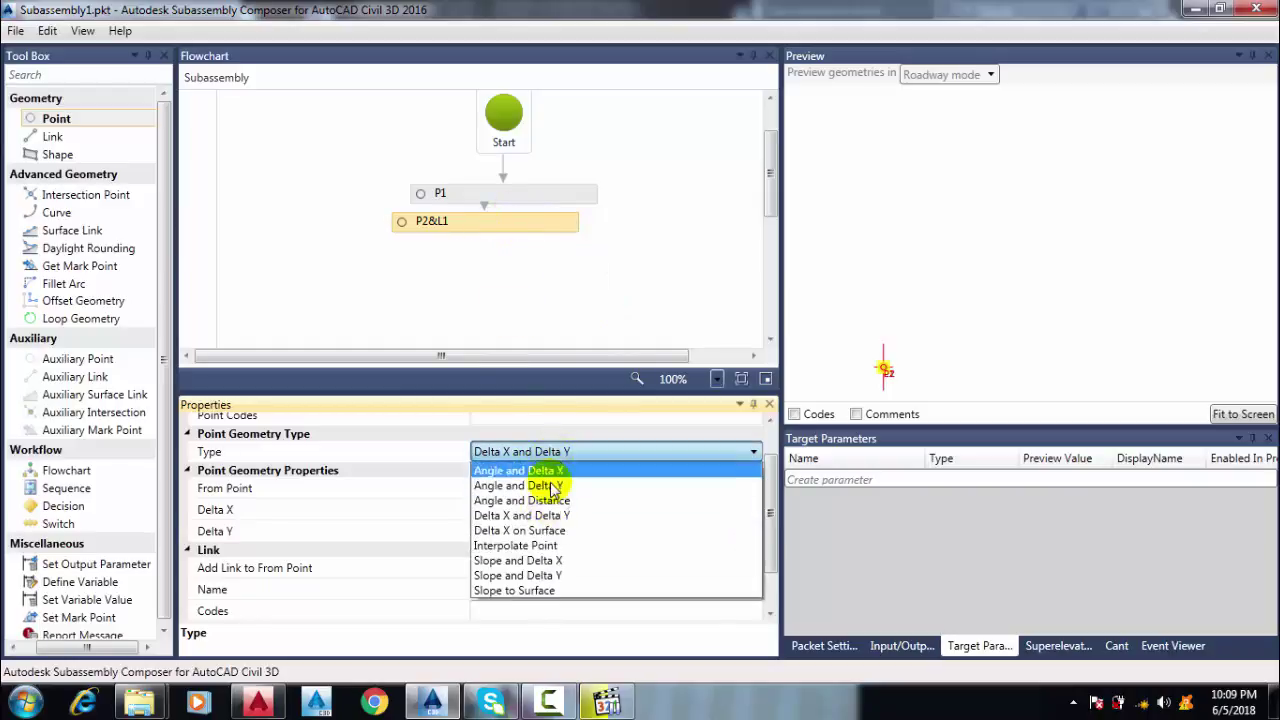
pyautogui.click(549, 561)
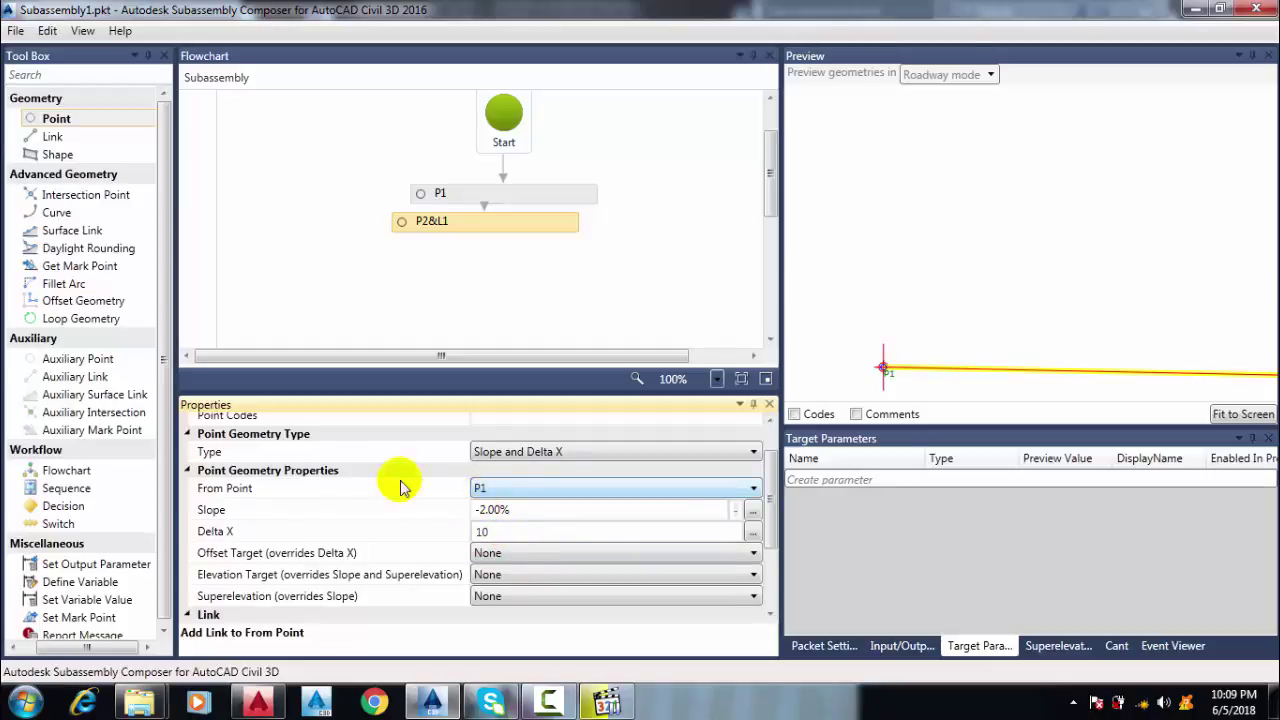
# - Choose P1 as P2's from point and set P2's slope to 25
pyautogui.click(498, 490)
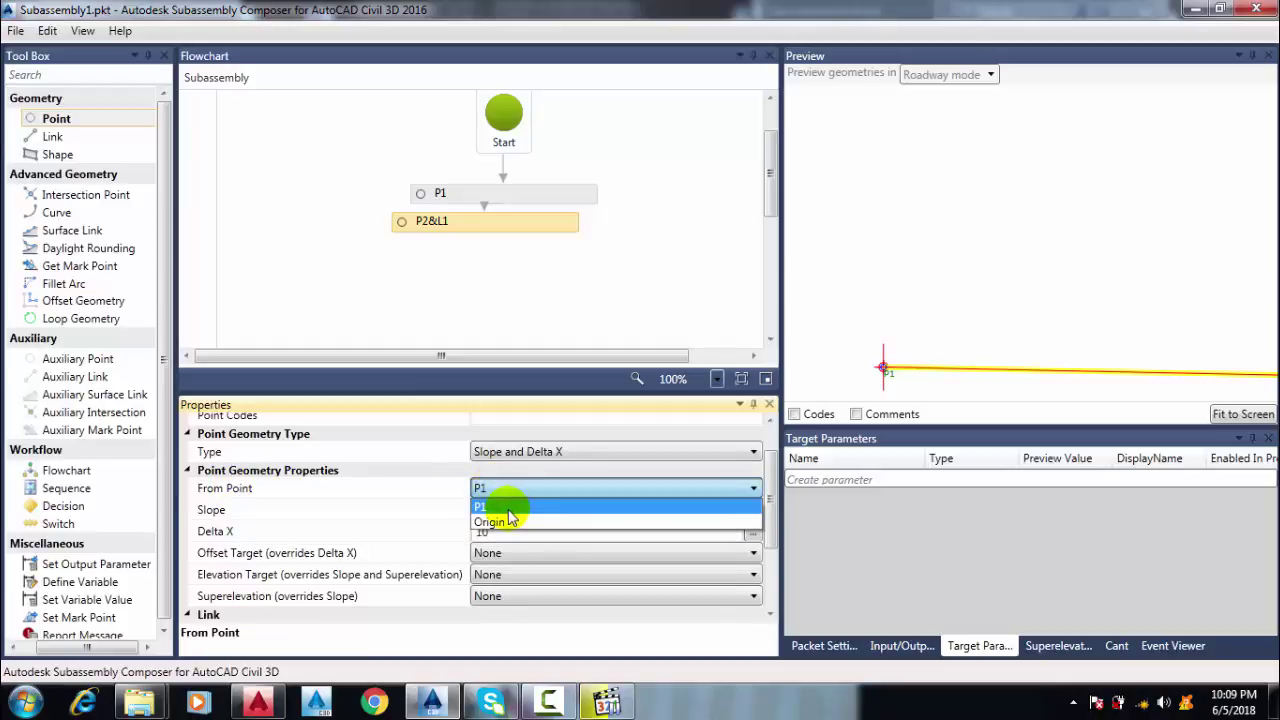
pyautogui.click(490, 509)
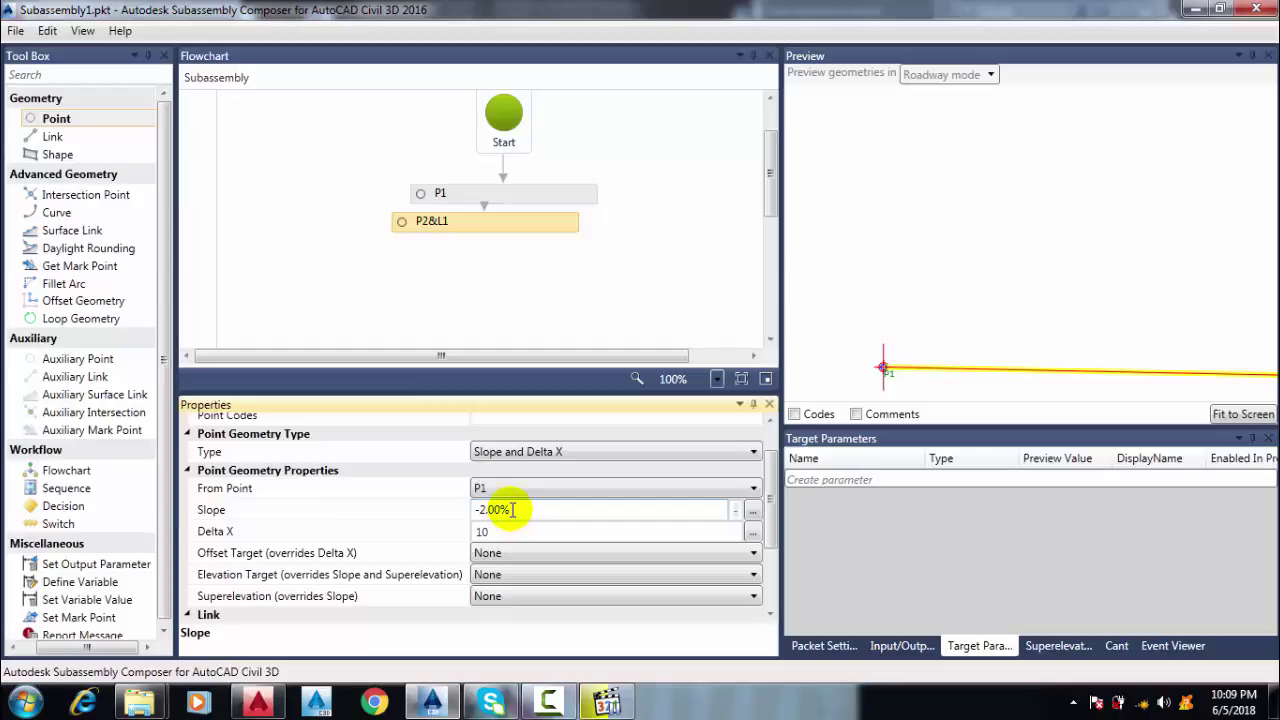
pyautogui.moveTo(523, 507); pyautogui.dragTo(434, 514)
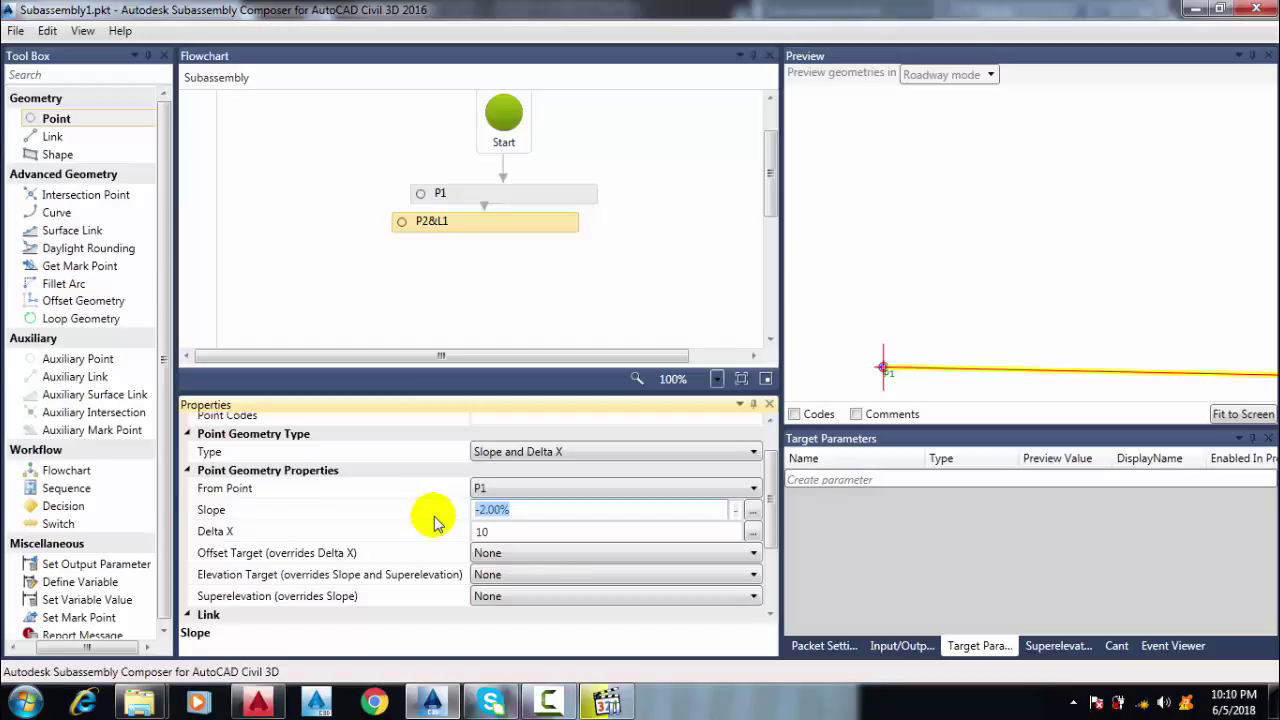
pyautogui.write('25')
pyautogui.click(491, 538)
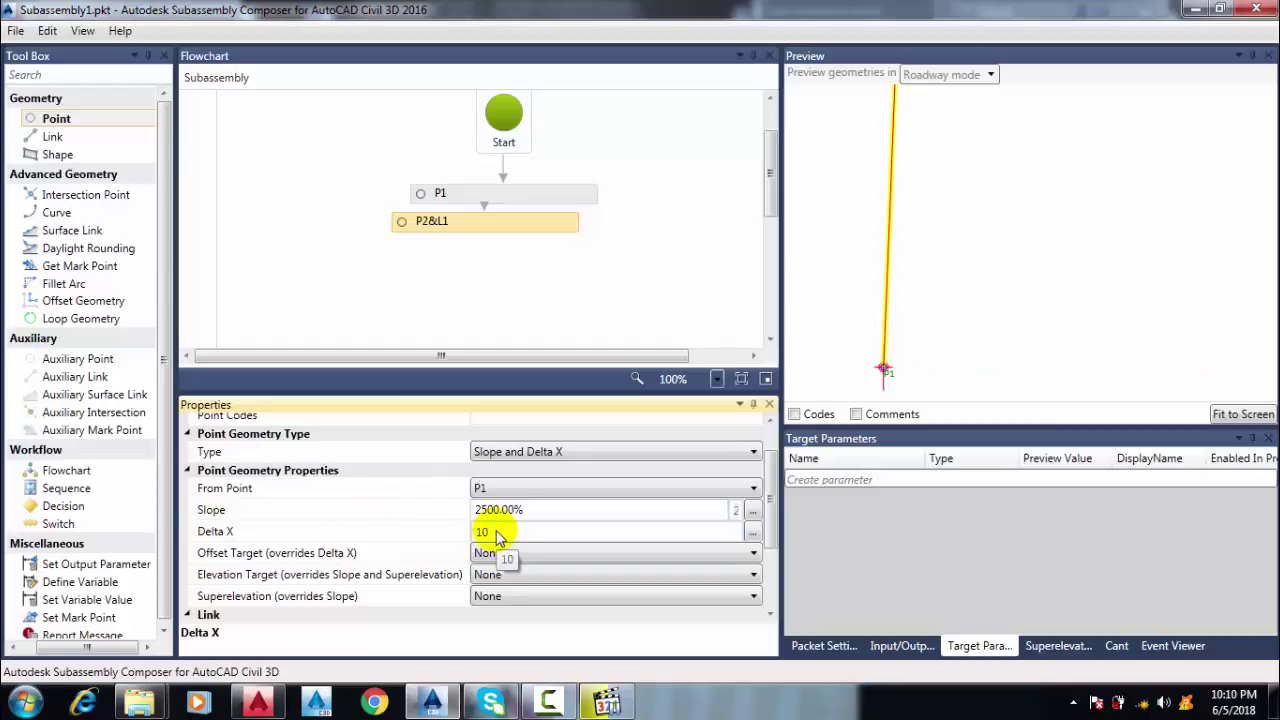
# - Set P2's slope to .25, equal to 25%, and its Delta X to 0.5
pyautogui.moveTo(530, 509); pyautogui.dragTo(500, 509)
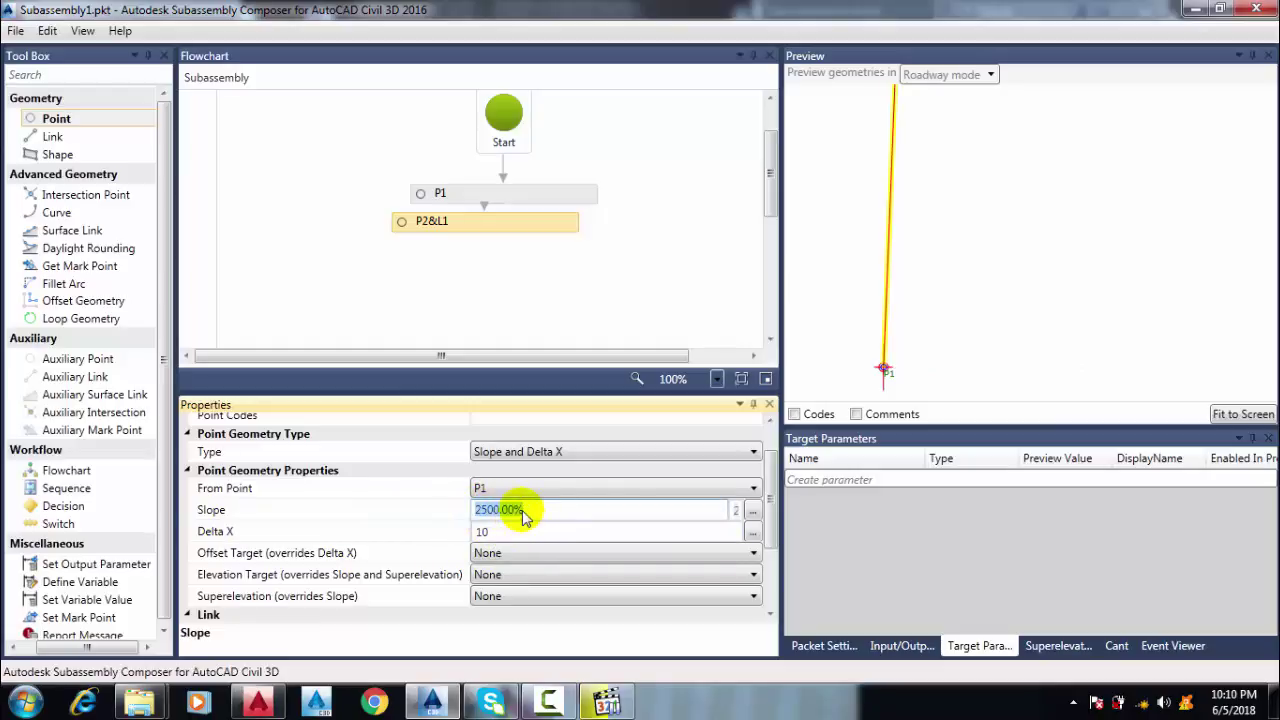
pyautogui.press('BackSpace')
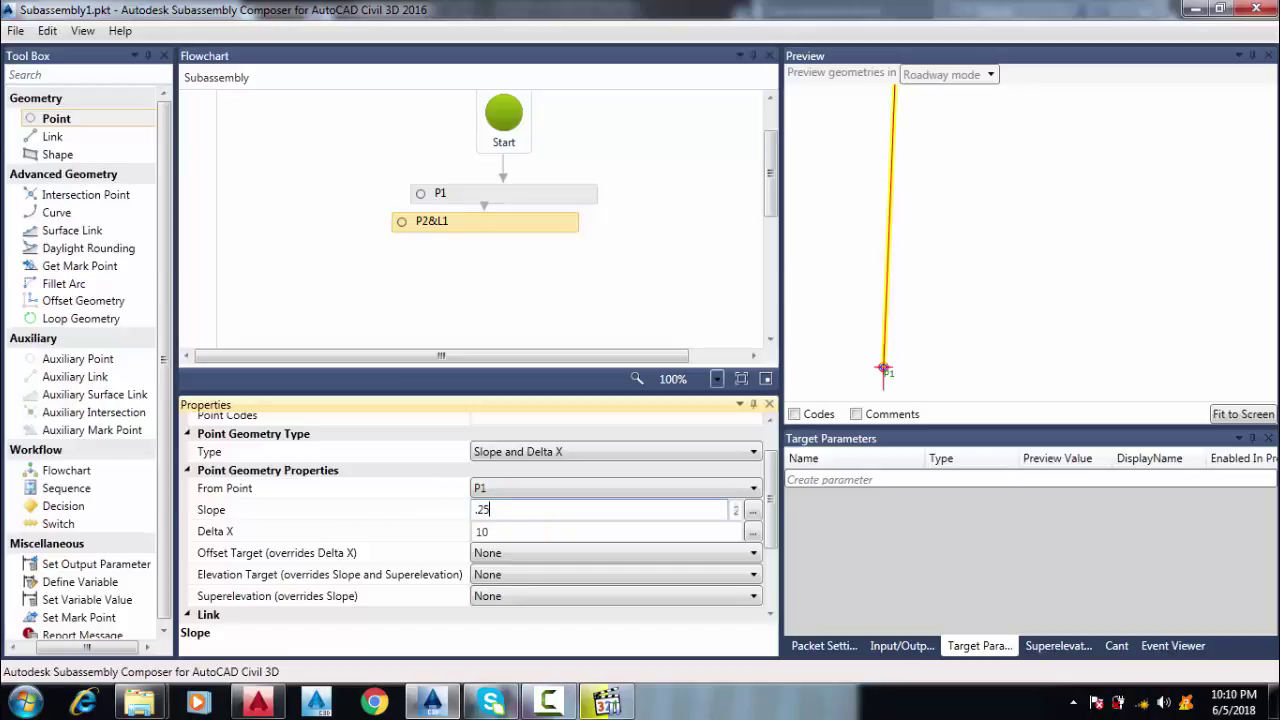
pyautogui.write('.25')
pyautogui.click(548, 310)
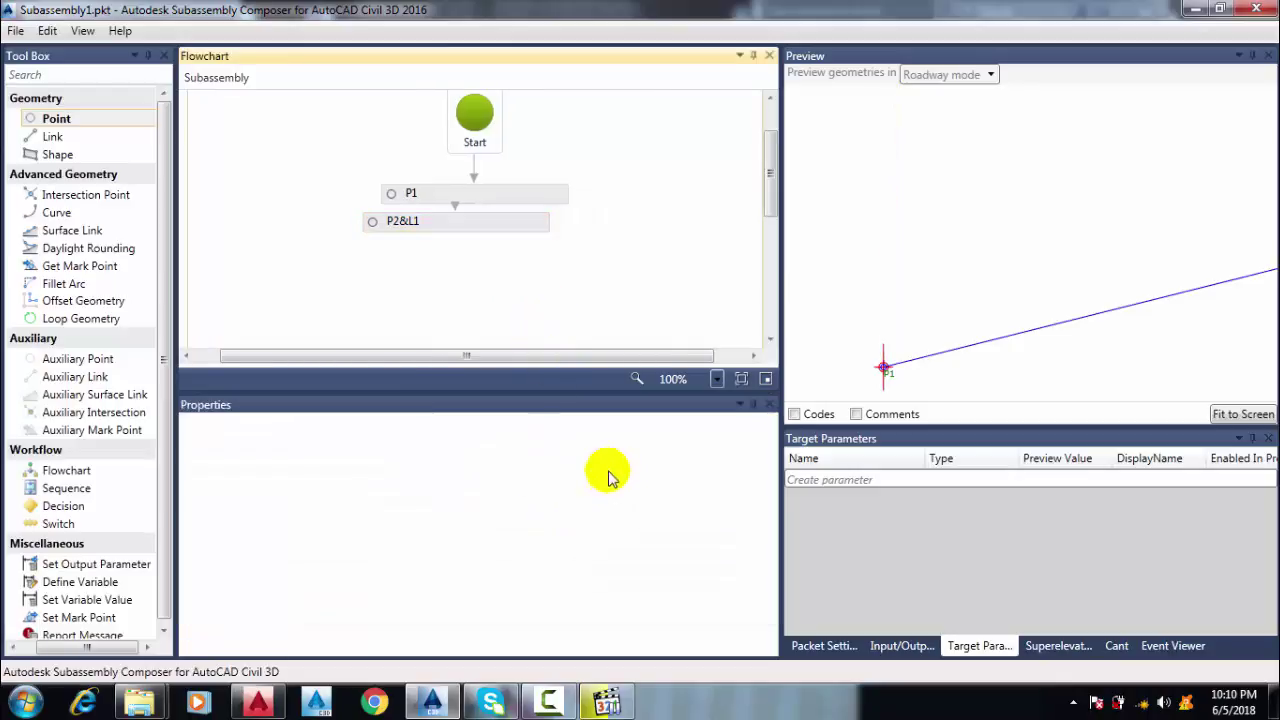
pyautogui.click(457, 226)
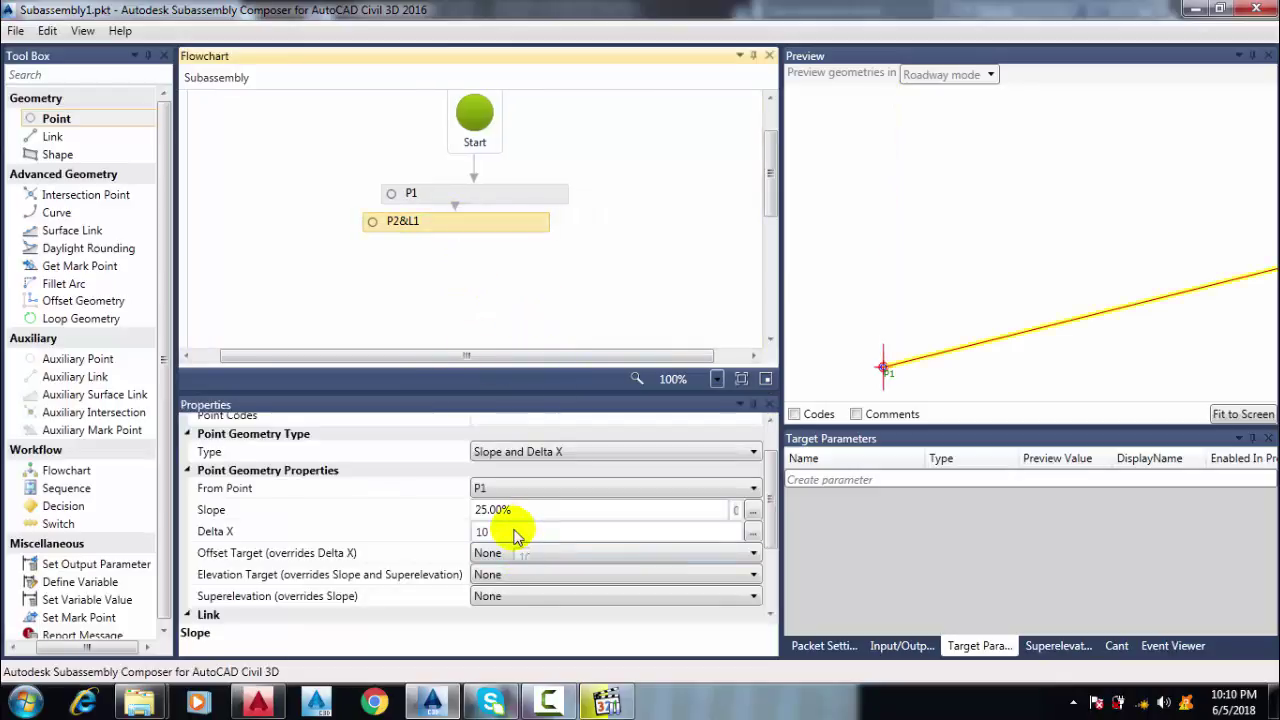
pyautogui.click(513, 531)
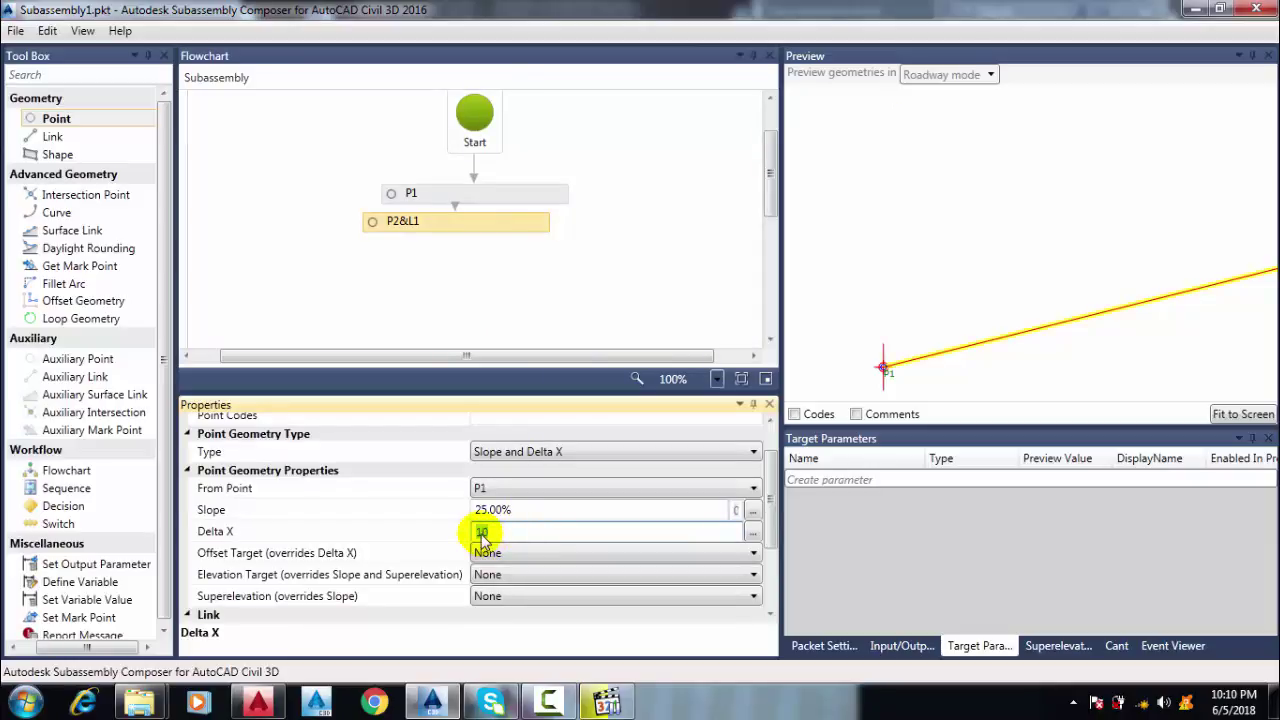
pyautogui.write('5')
pyautogui.press('Return')
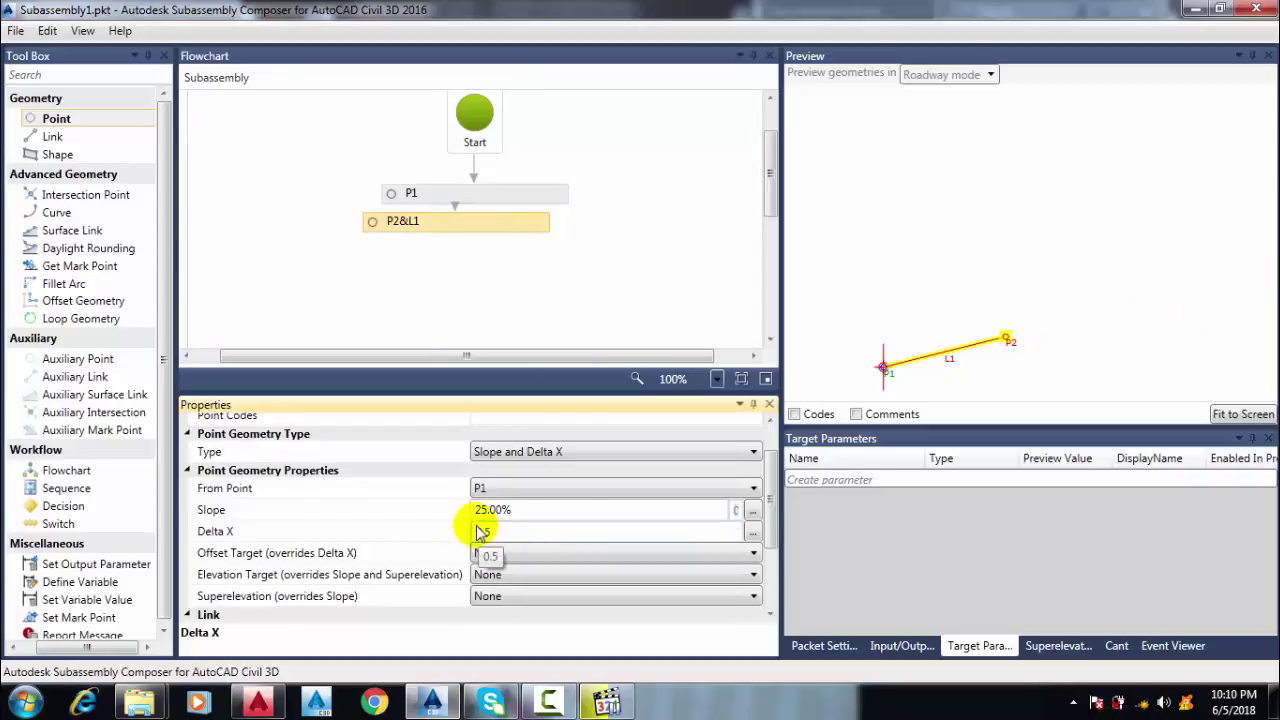
# - Add another point, P3 with link L2, below P2 in the flowchart
pyautogui.click(455, 223)
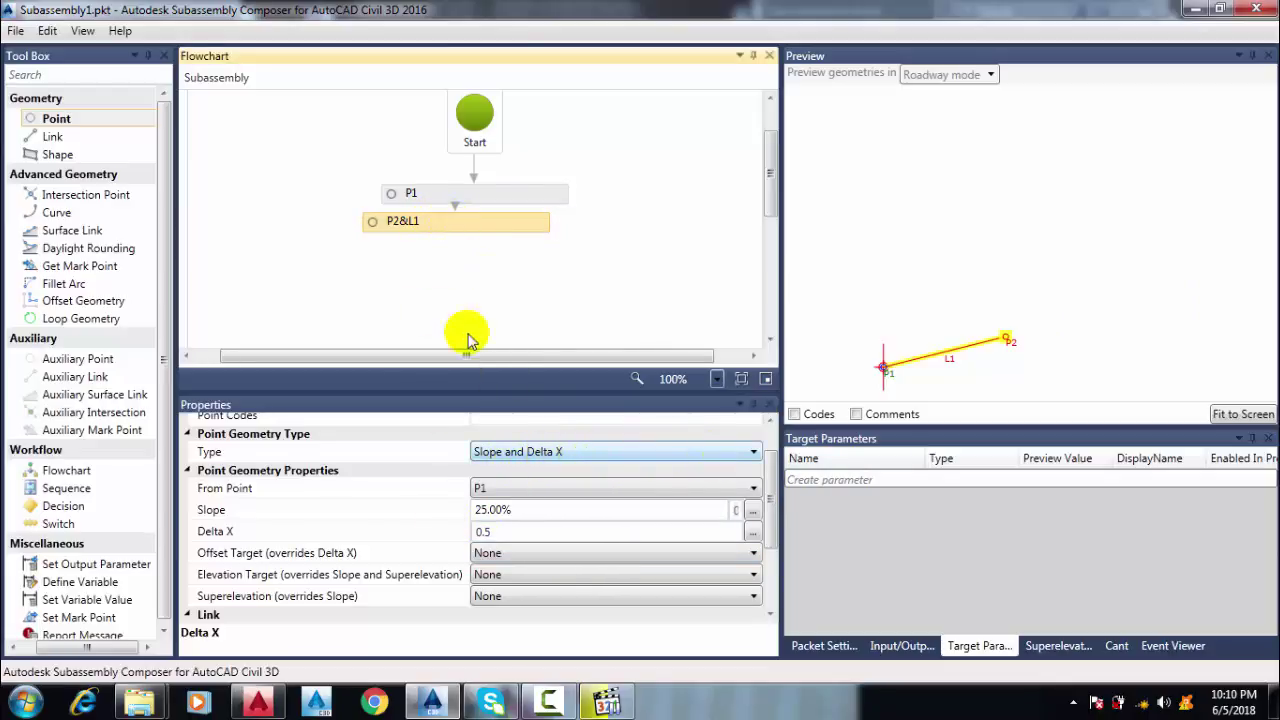
pyautogui.moveTo(30, 118); pyautogui.dragTo(466, 198)
# - Cut P2 with its link L1 out of the flowchart and connect P3 directly beneath P1
pyautogui.click(477, 165)
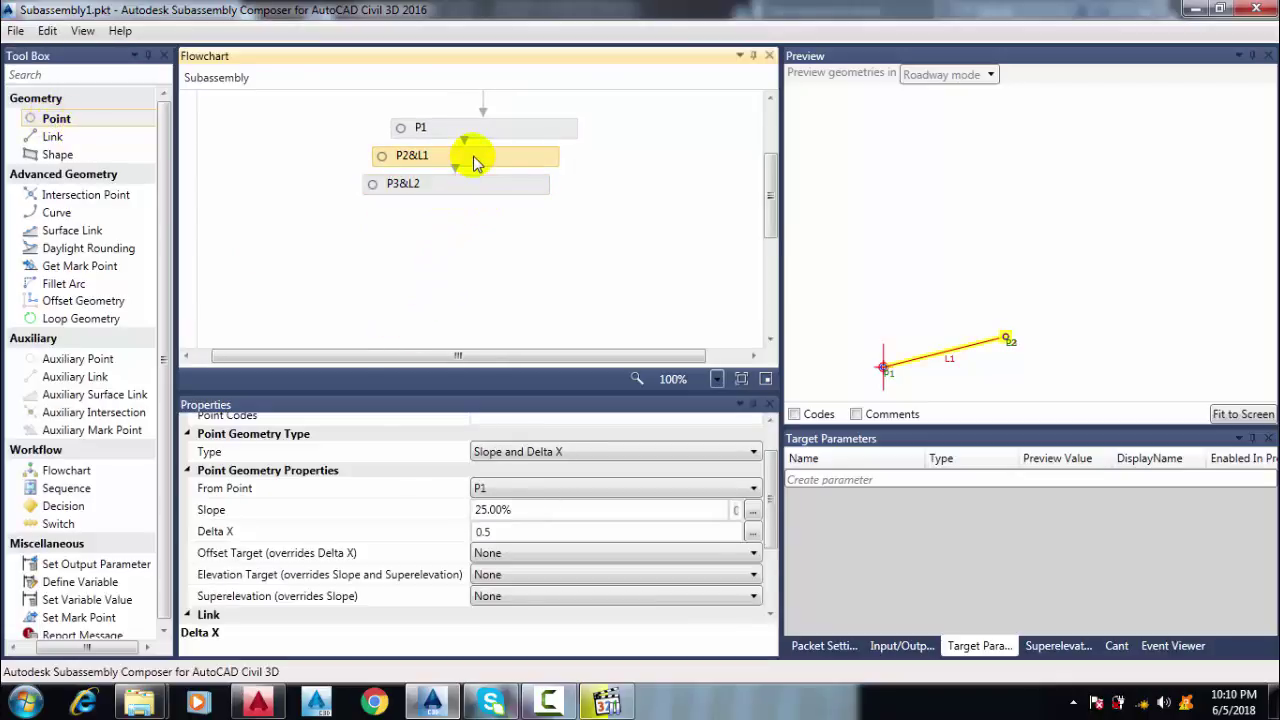
pyautogui.press('Delete')
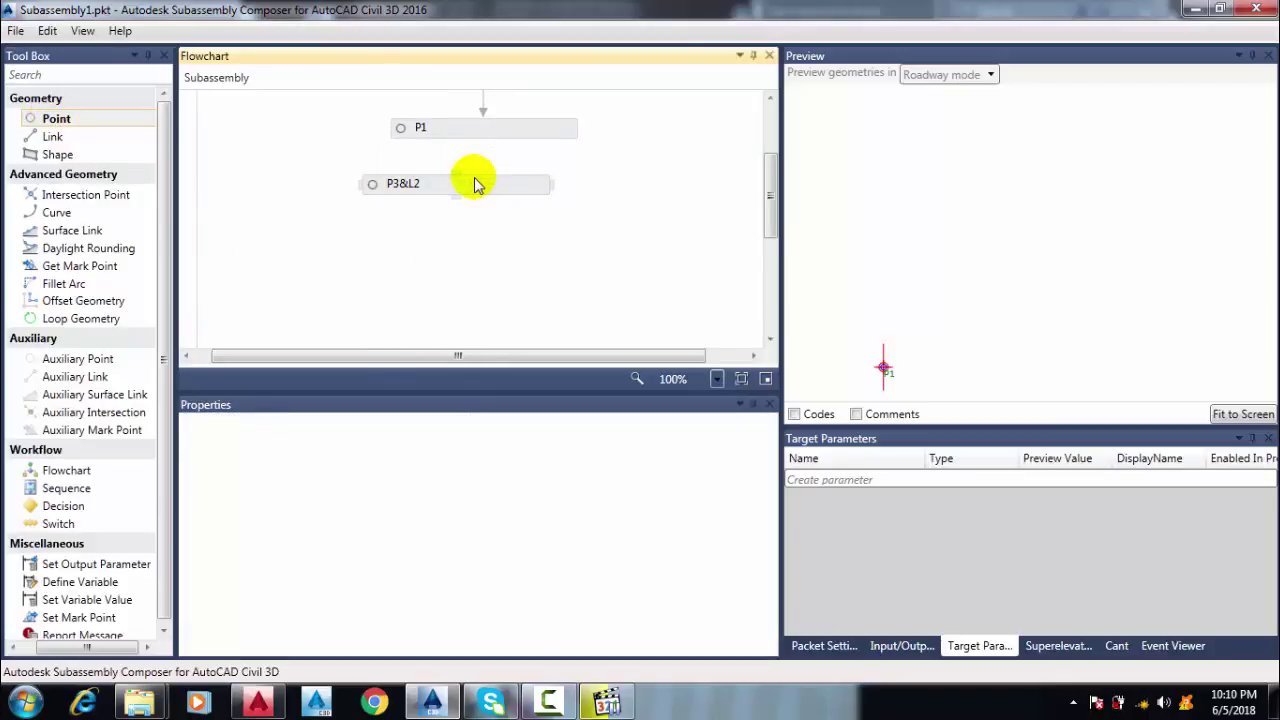
pyautogui.moveTo(477, 185); pyautogui.dragTo(498, 148)
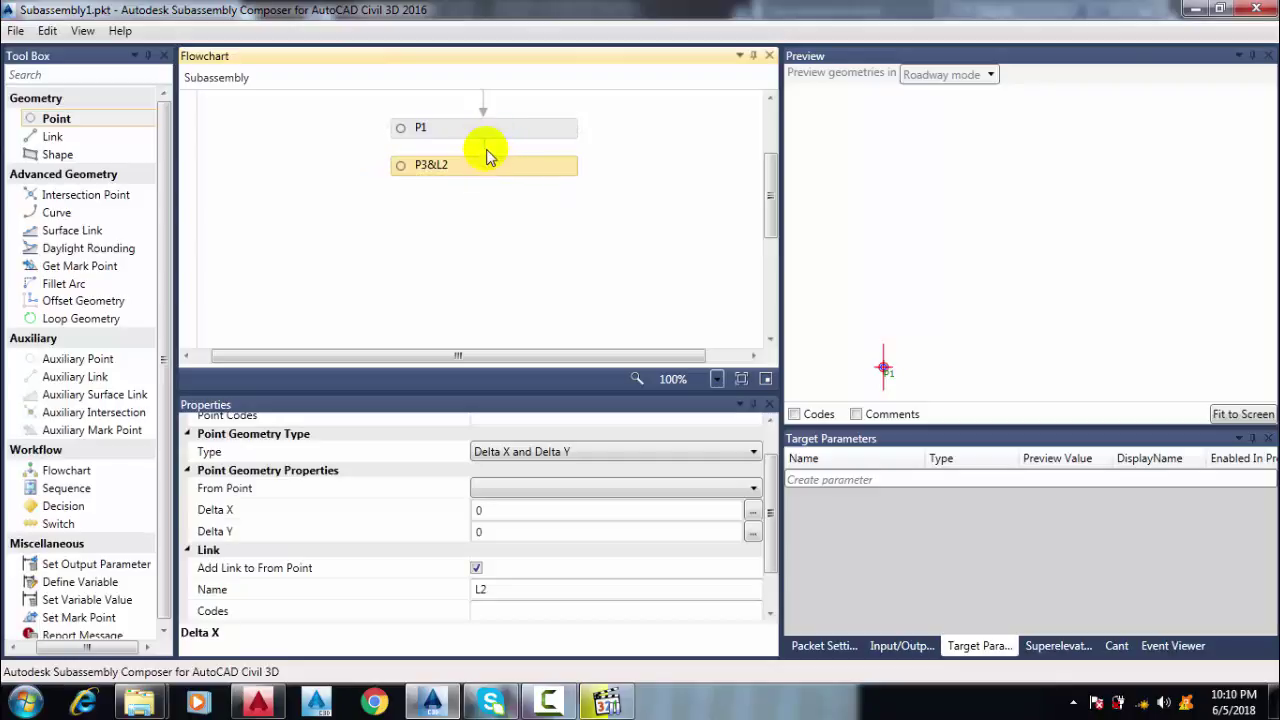
# - Set P3's Delta X to 1 and choose P1 as its from point
pyautogui.click(502, 530)
pyautogui.click(498, 512)
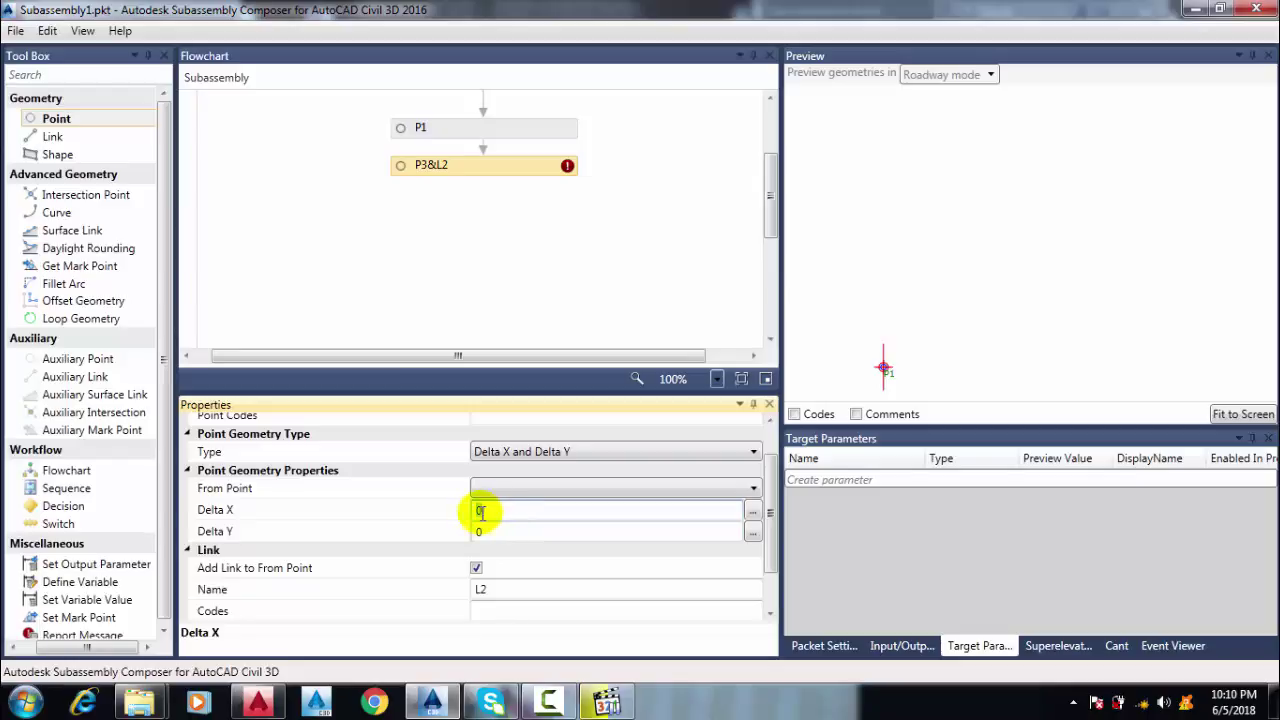
pyautogui.click(464, 128)
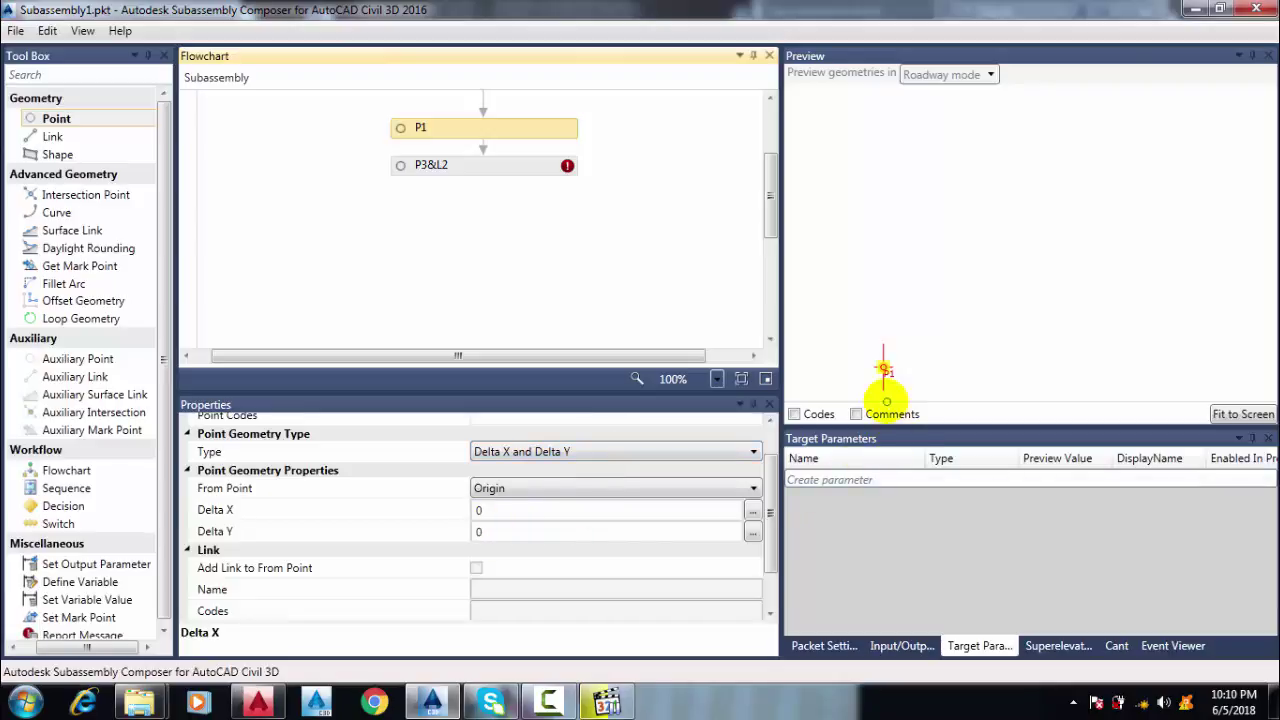
pyautogui.click(449, 170)
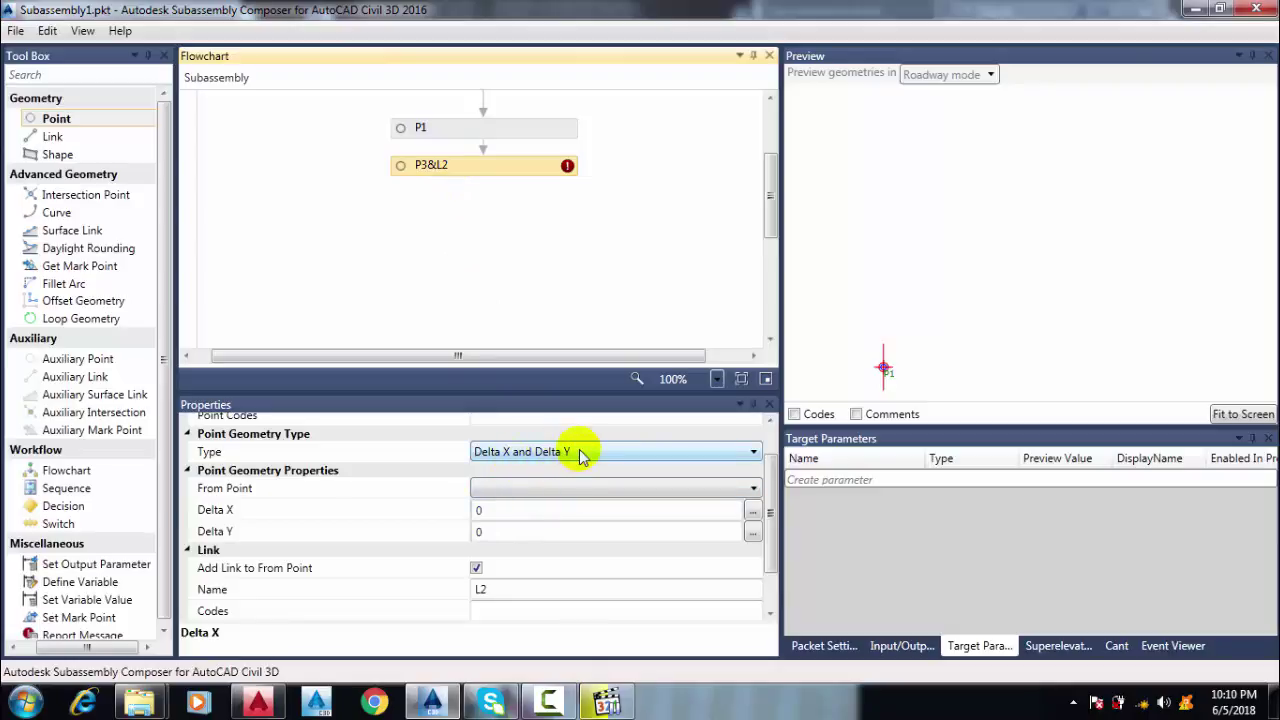
pyautogui.click(498, 512)
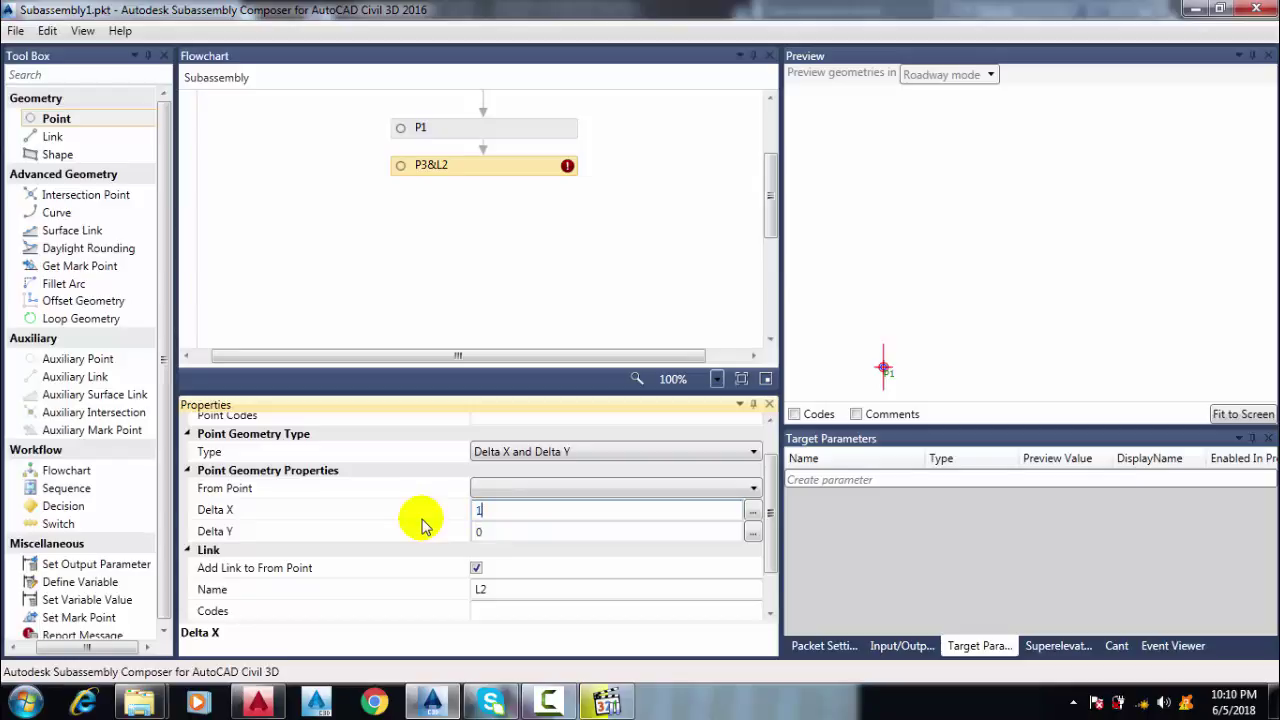
pyautogui.click(480, 294)
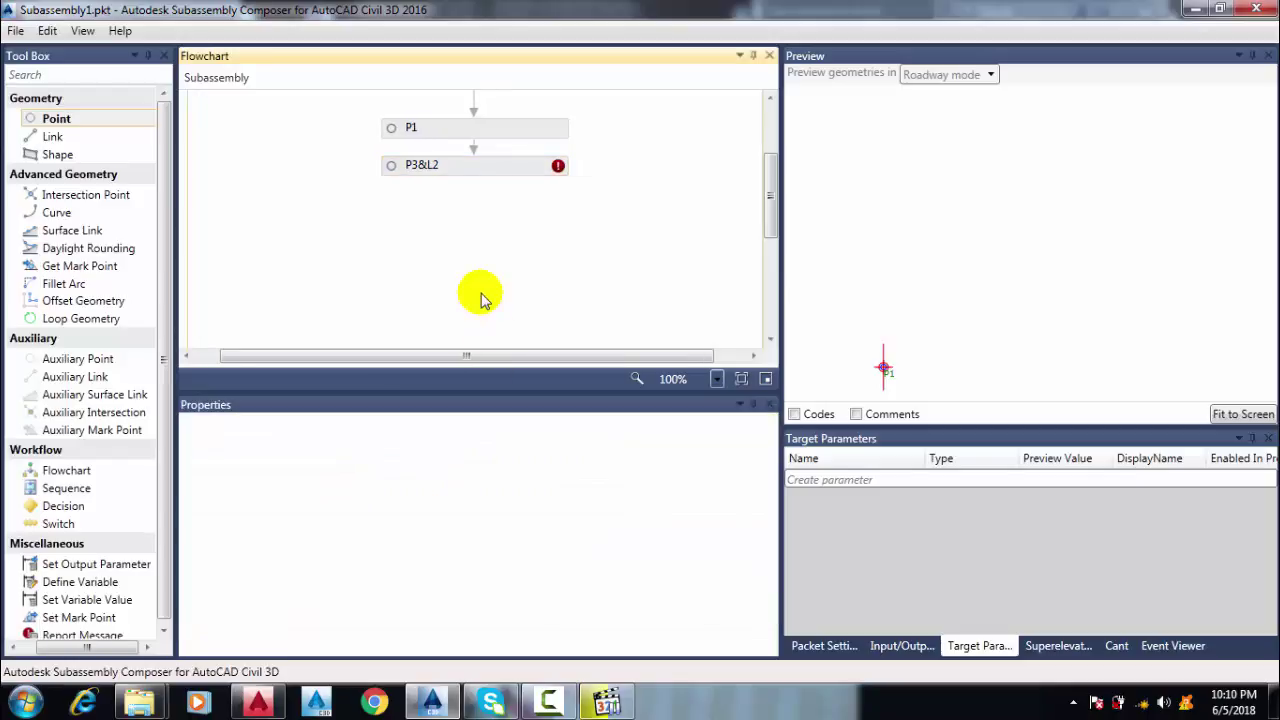
pyautogui.click(485, 183)
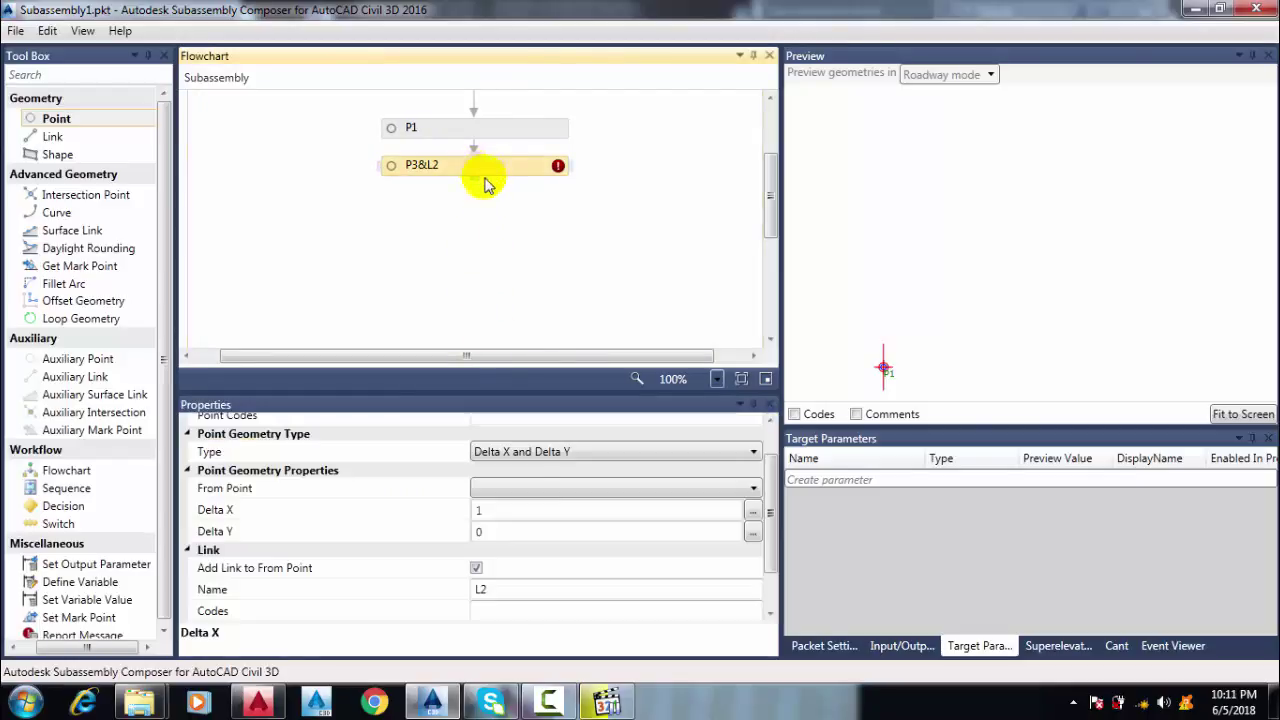
pyautogui.click(522, 489)
pyautogui.click(510, 505)
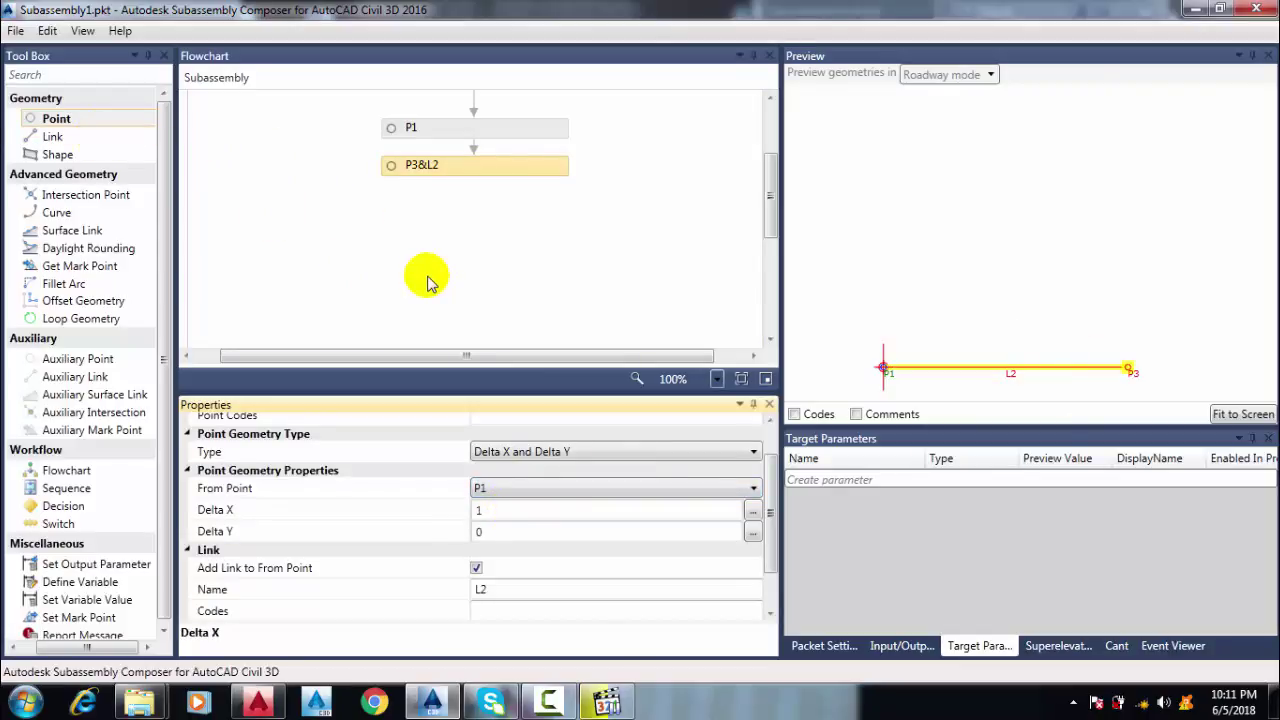
pyautogui.rightClick(457, 264)
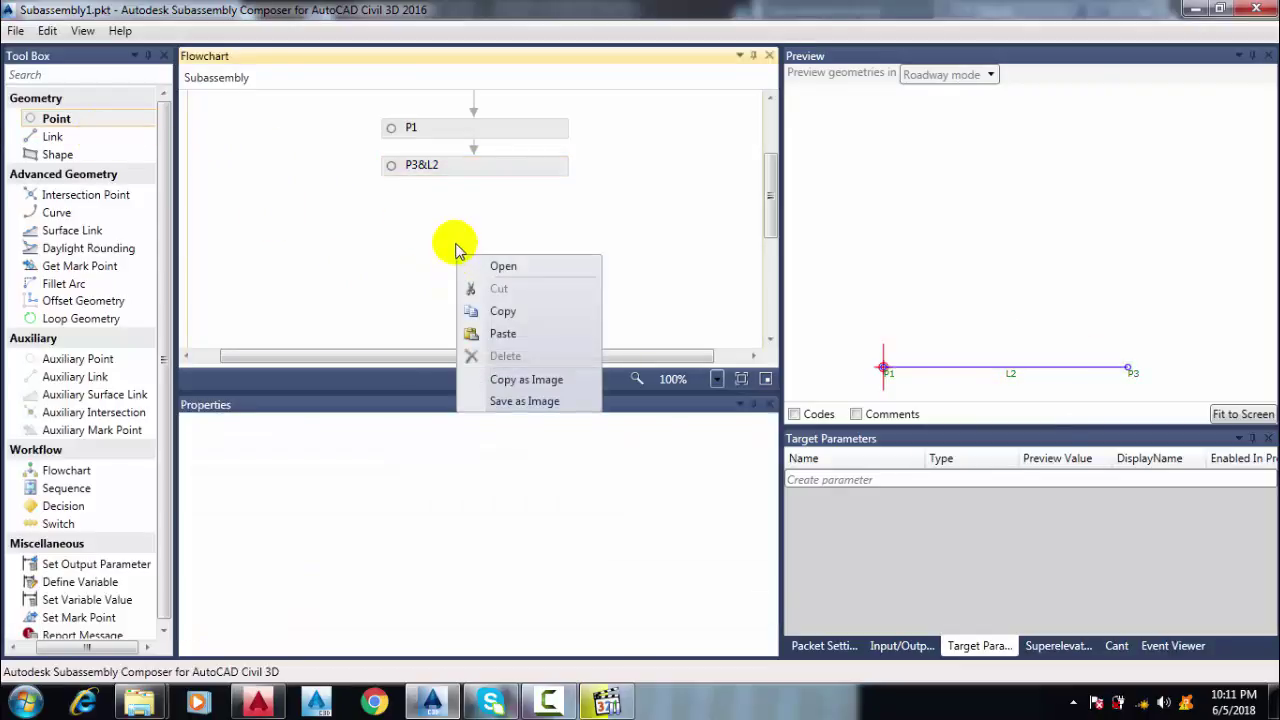
pyautogui.click(381, 224)
pyautogui.scroll(-2, 385, 230)
pyautogui.scroll(4, 389, 234)
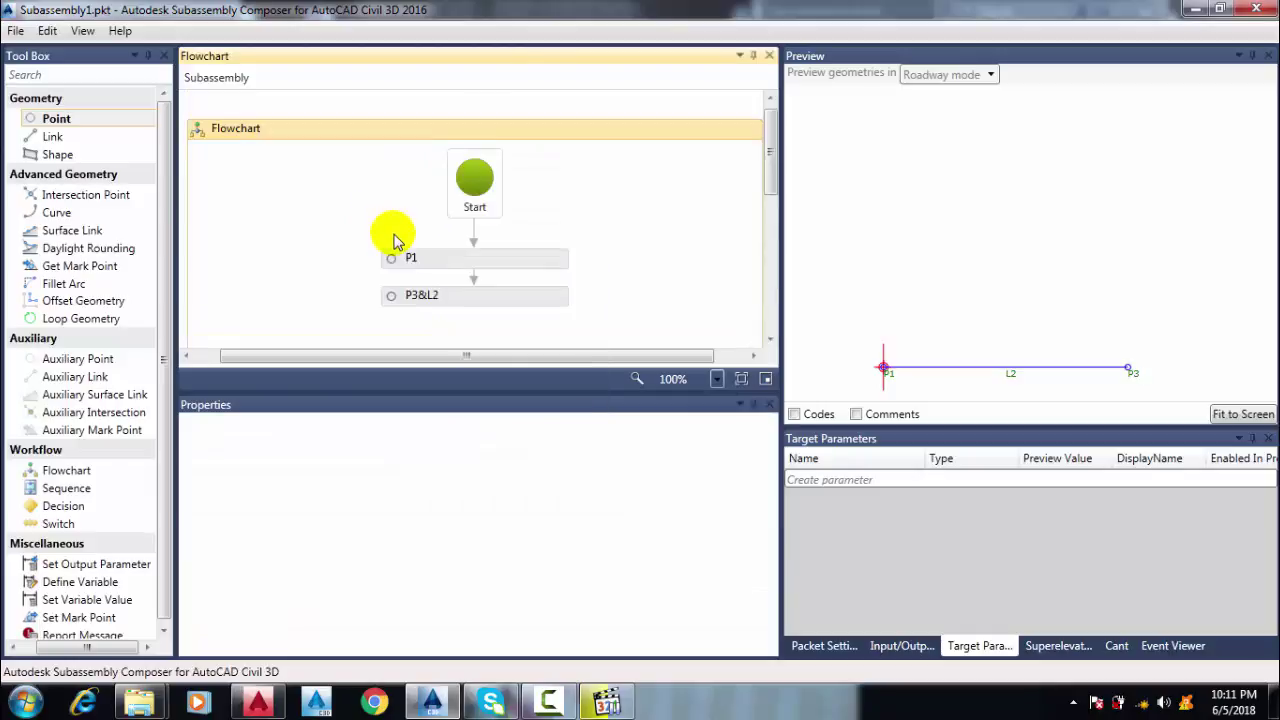
pyautogui.scroll(-4, 397, 240)
pyautogui.rightClick(398, 238)
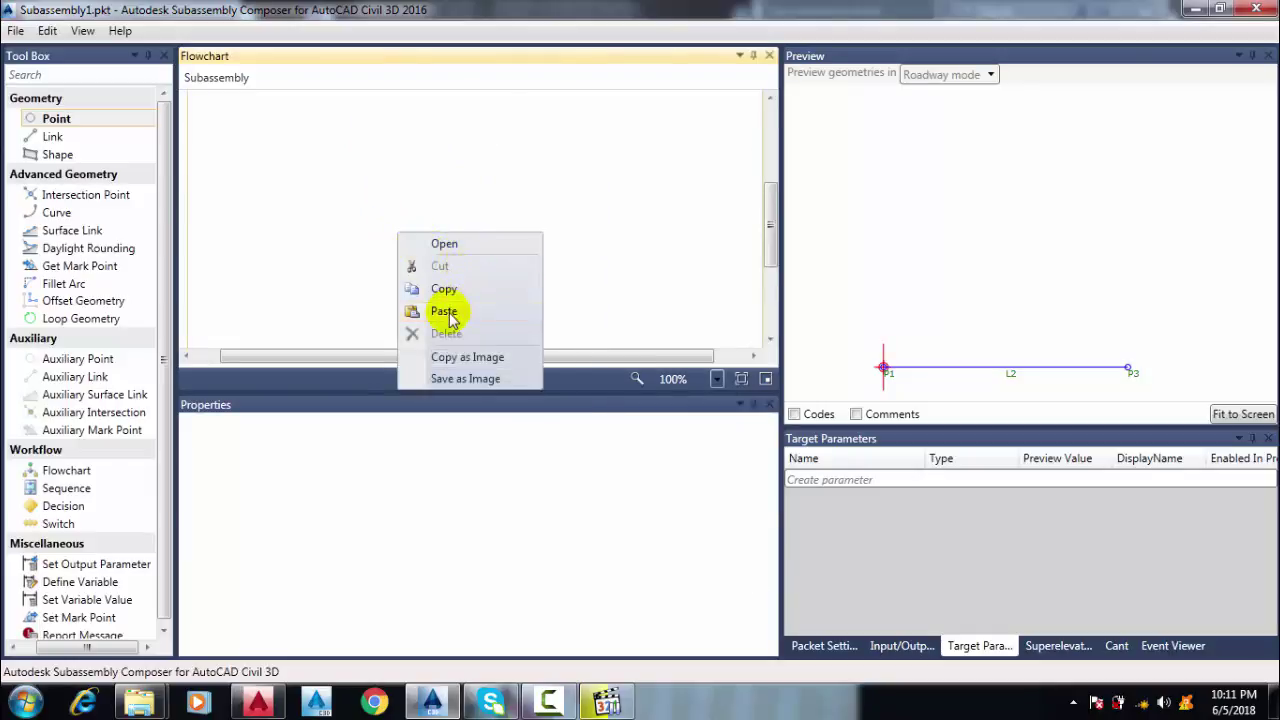
pyautogui.click(449, 312)
pyautogui.moveTo(483, 248)
pyautogui.mouseDown()
pyautogui.moveTo(480, 143)
pyautogui.moveTo(494, 229)
pyautogui.mouseUp()
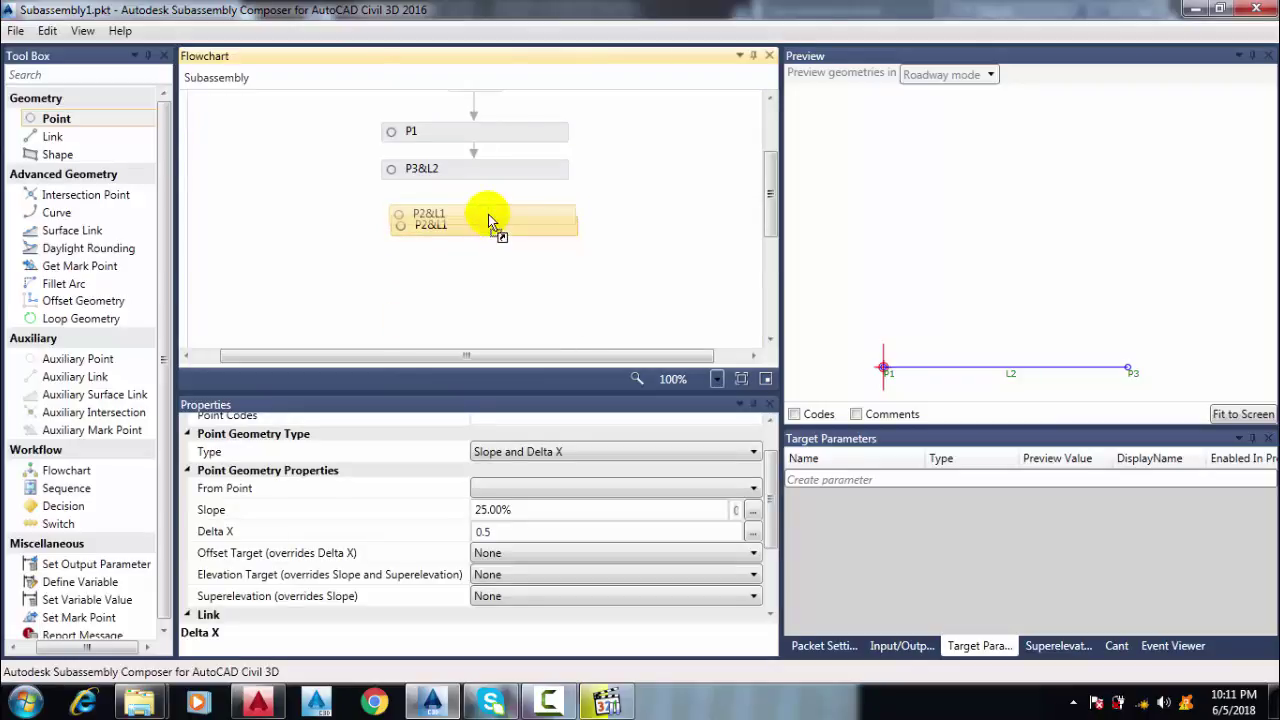
pyautogui.press('Delete')
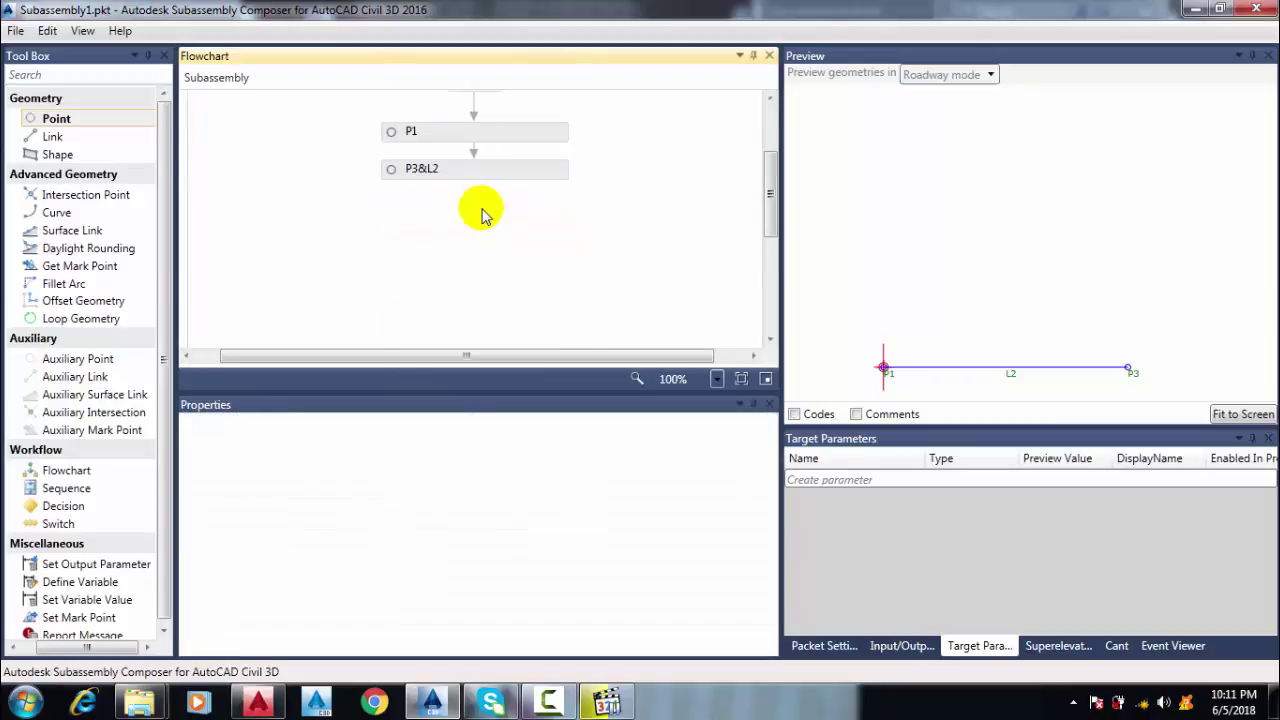
# - Add point P4 with link L3 below P3, using the Slope and Delta X geometry type and P1 as its from point
pyautogui.moveTo(82, 118); pyautogui.dragTo(471, 223)
pyautogui.click(608, 460)
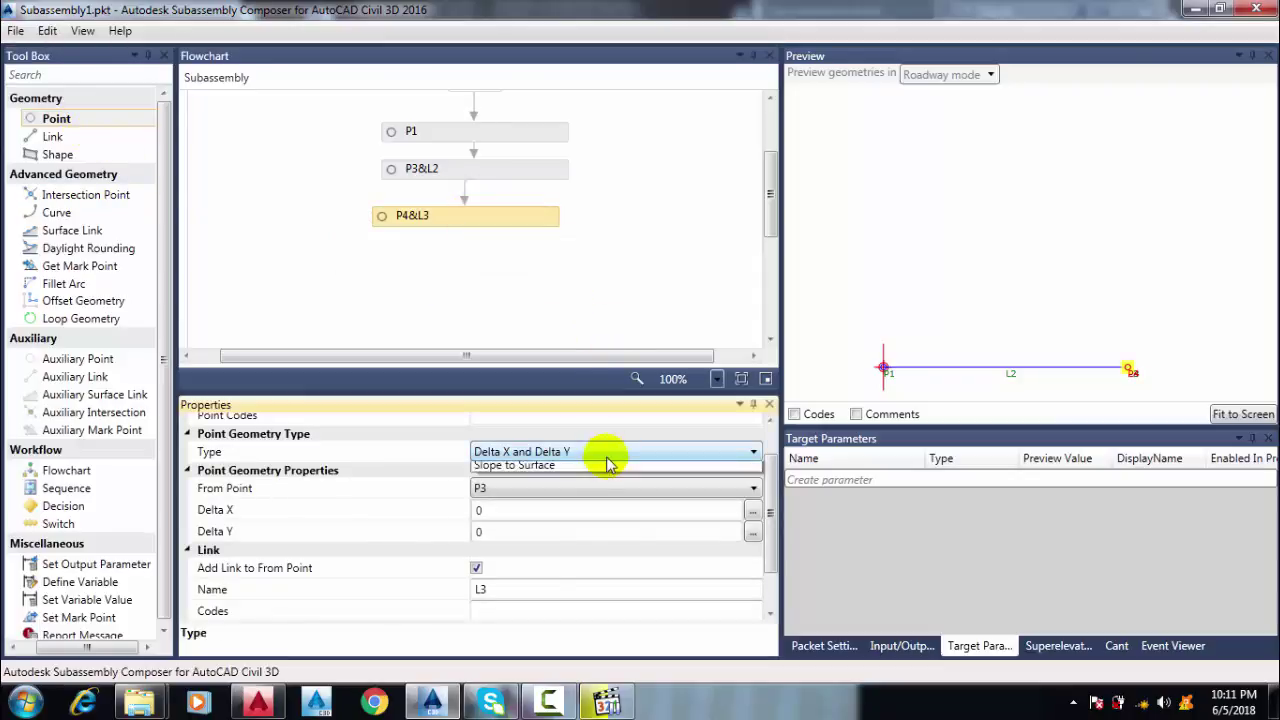
pyautogui.click(551, 561)
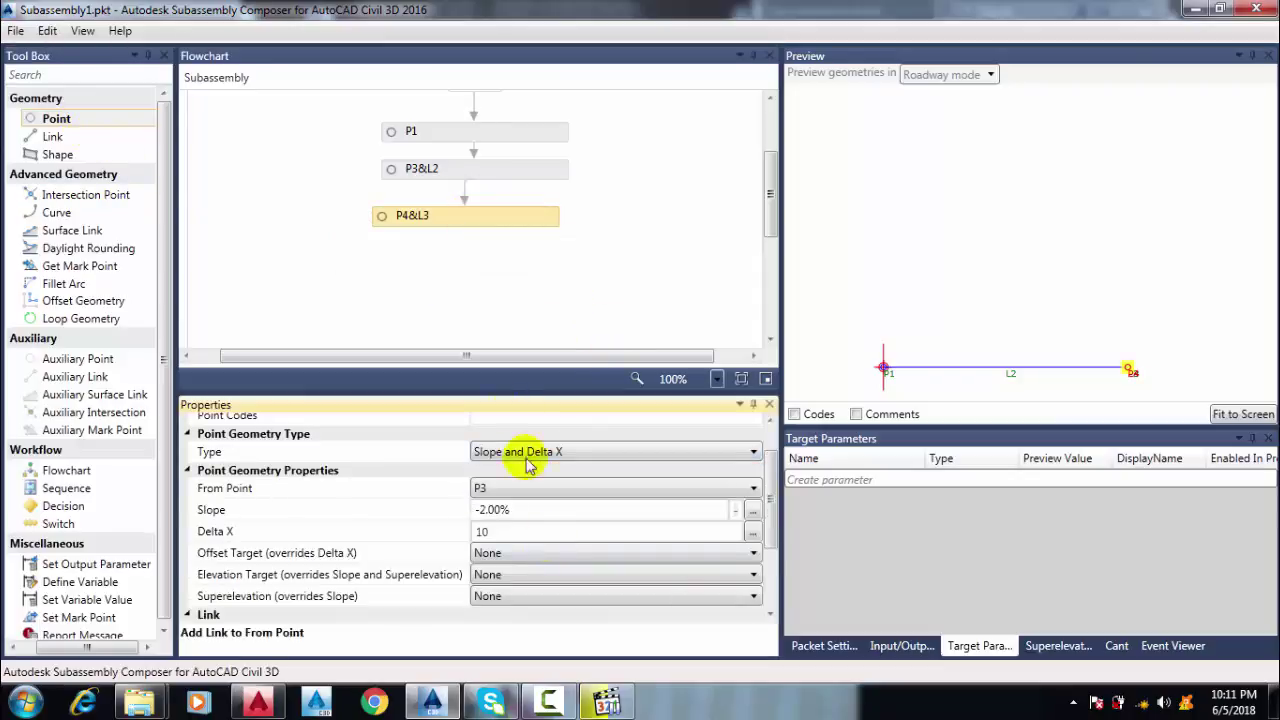
pyautogui.scroll(-1, 573, 487)
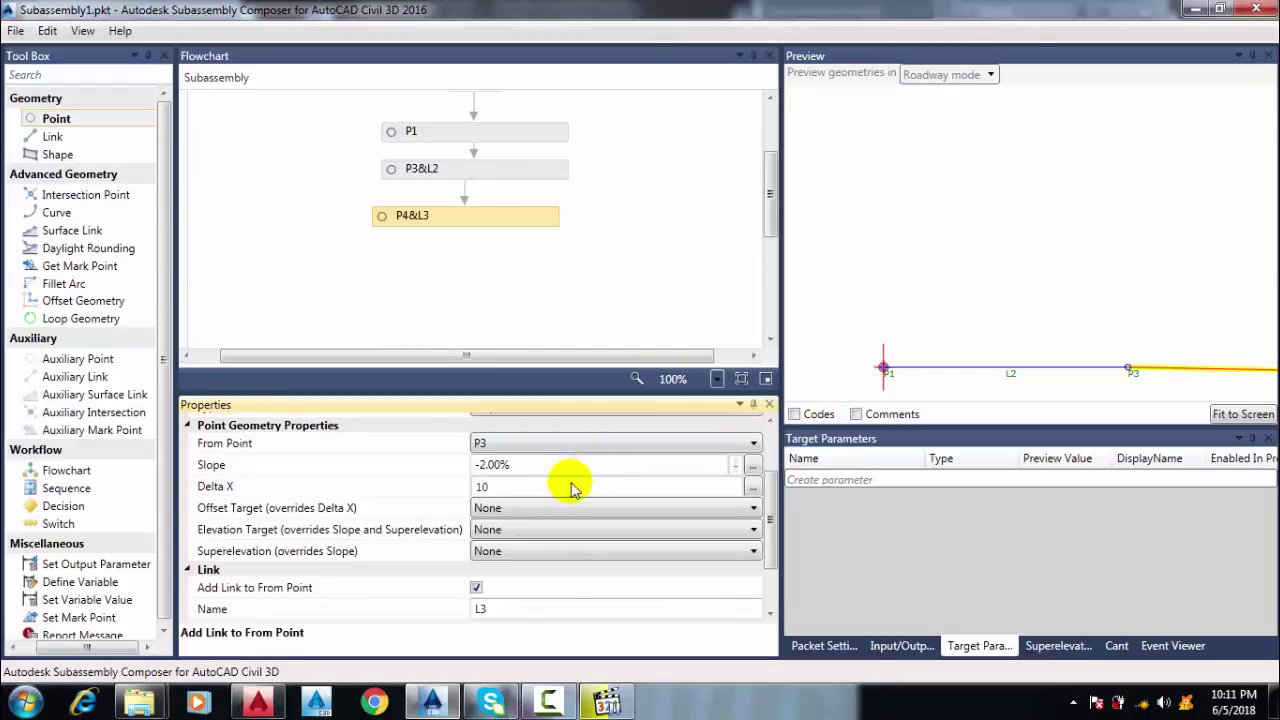
pyautogui.scroll(1, 533, 470)
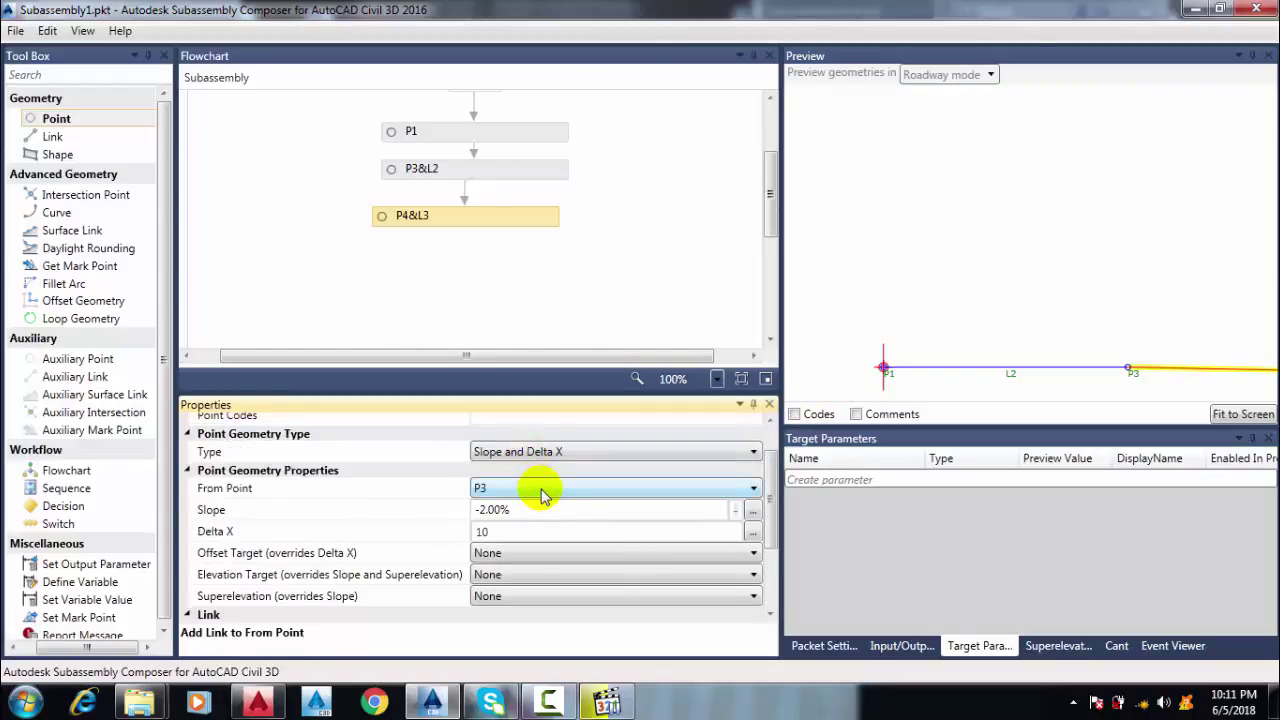
pyautogui.click(542, 490)
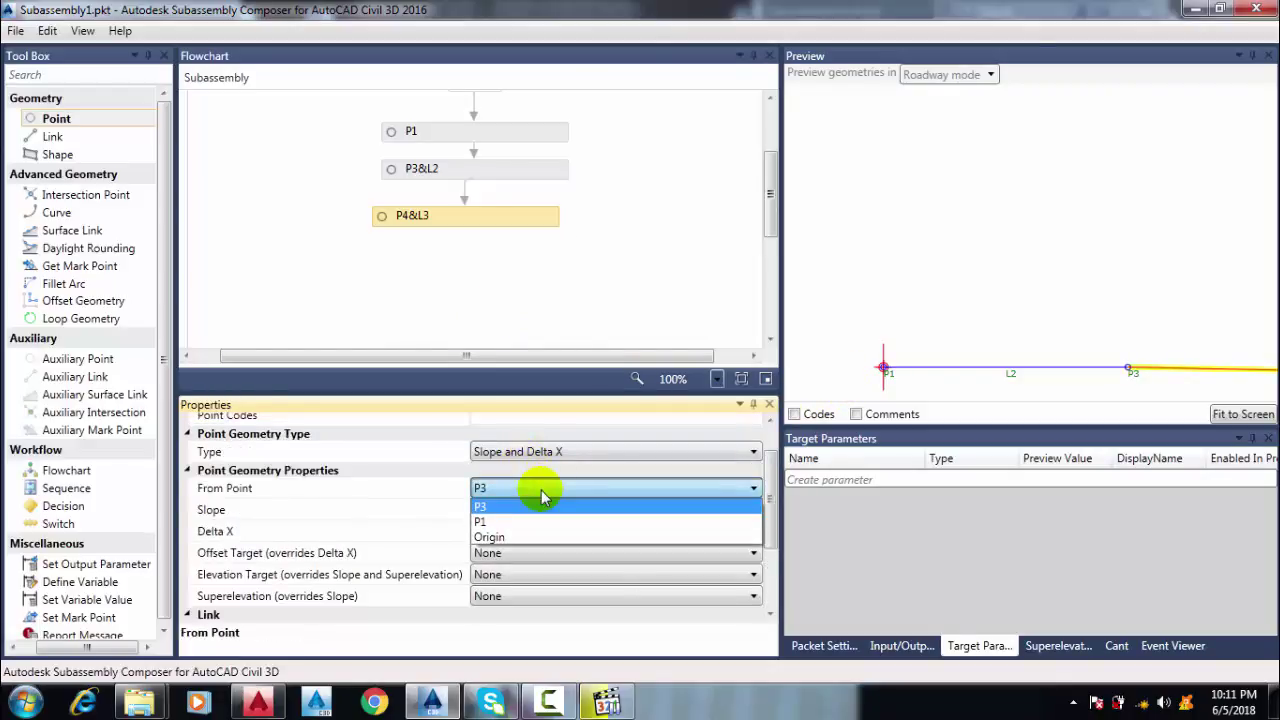
pyautogui.click(480, 521)
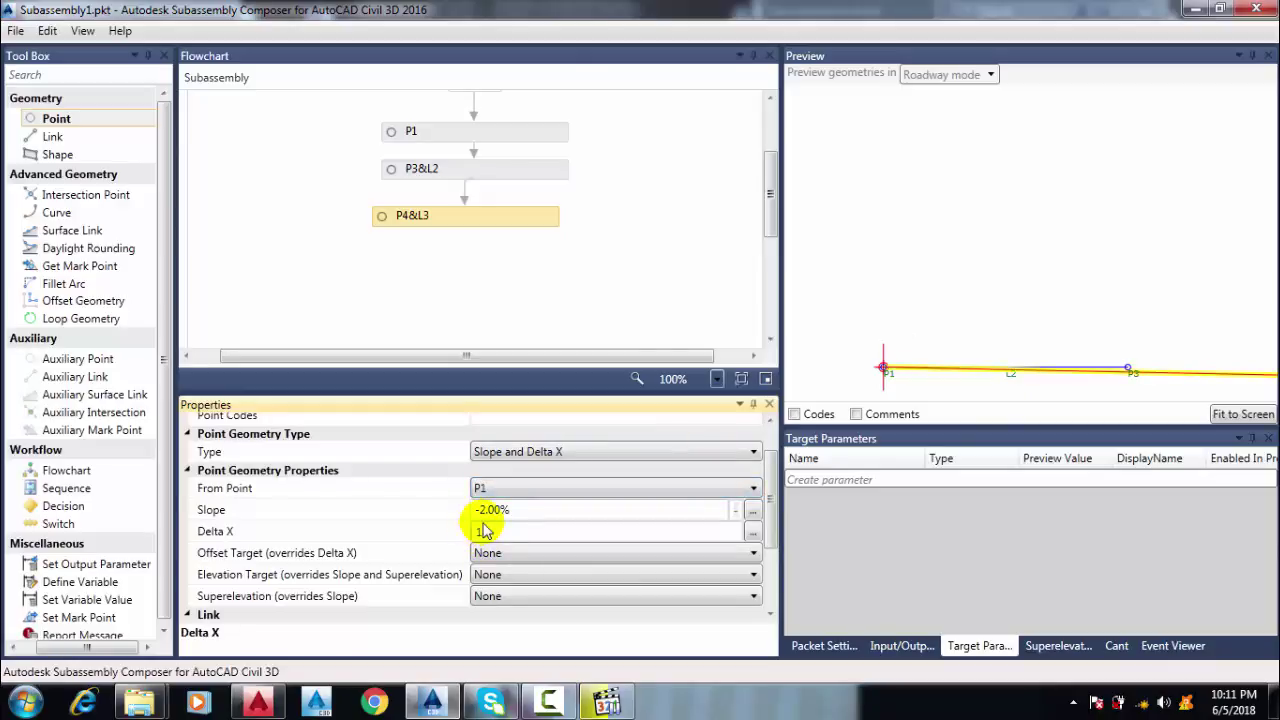
# - Set P4's slope to .25 and its Delta X to 0.5, and compare it with P3 in the preview
pyautogui.moveTo(510, 510); pyautogui.dragTo(470, 525)
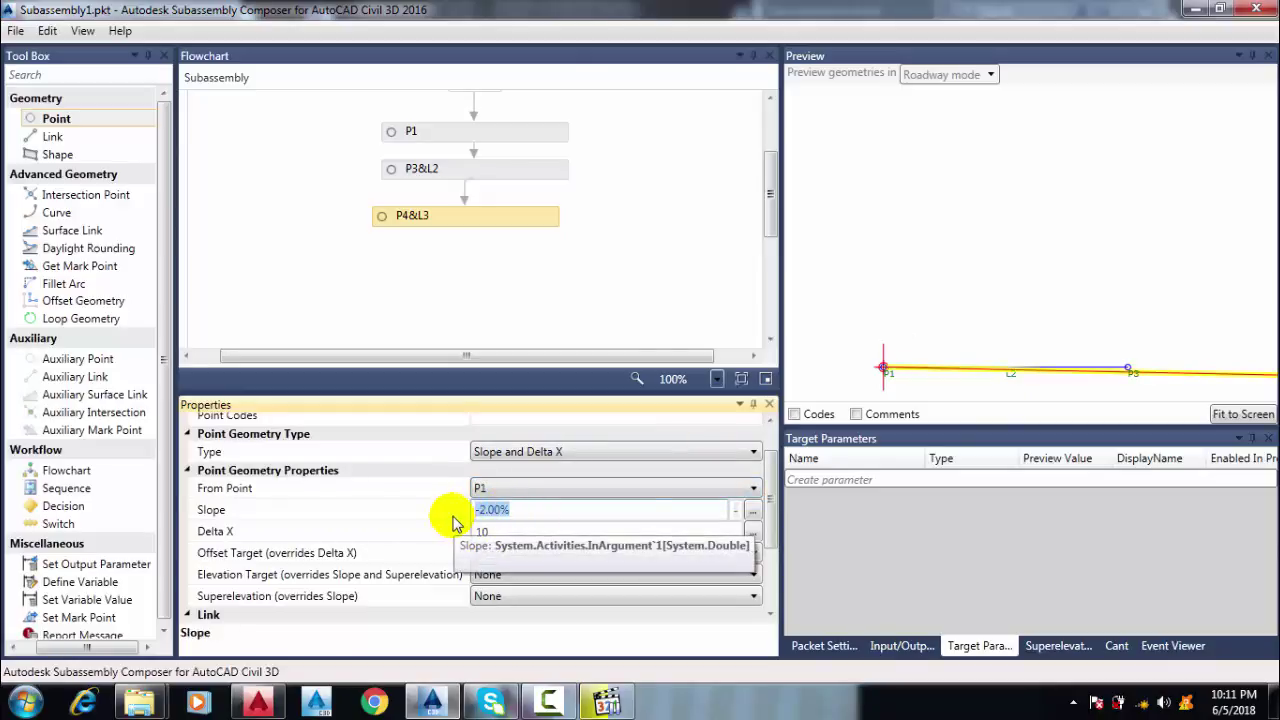
pyautogui.write('.25')
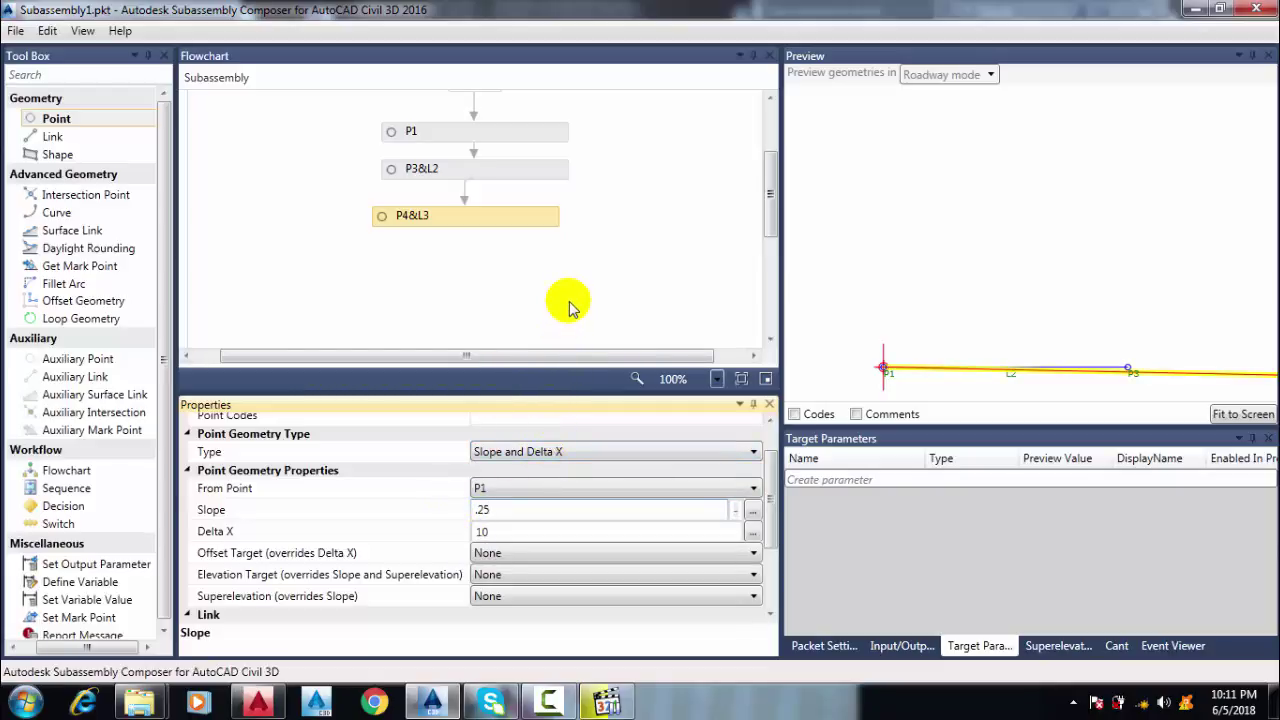
pyautogui.click(508, 531)
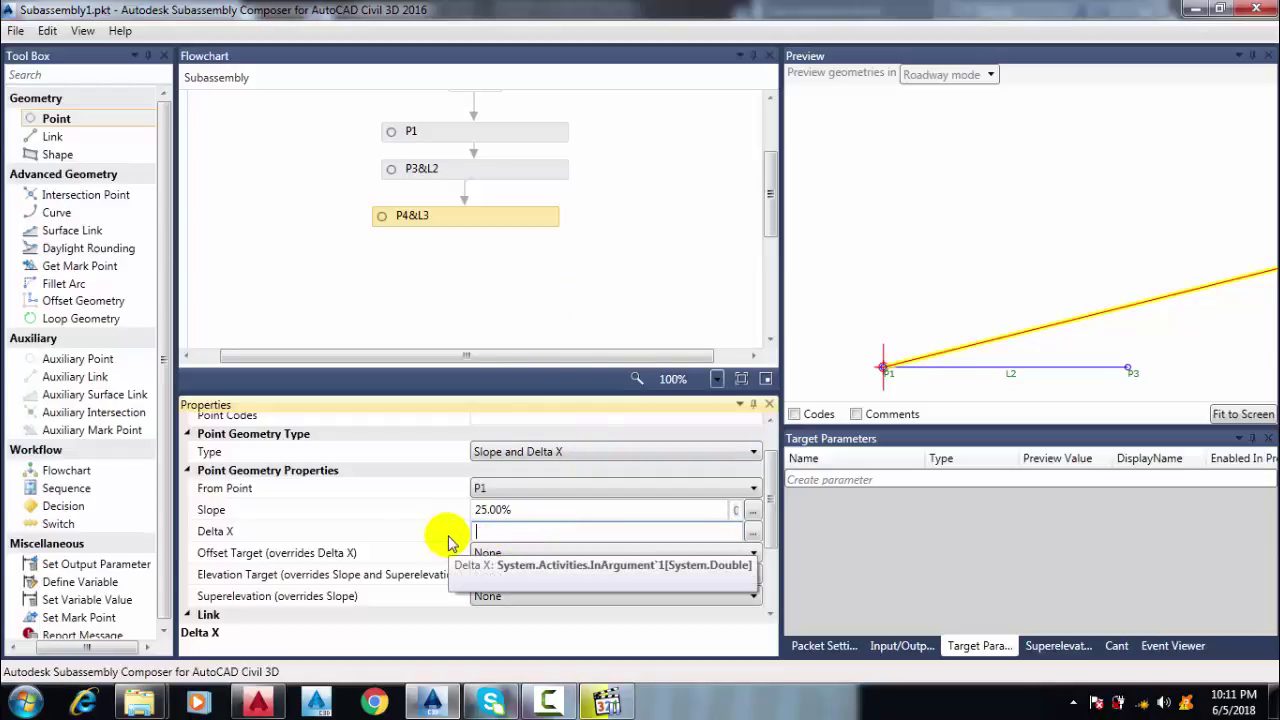
pyautogui.write('3')
pyautogui.click(621, 284)
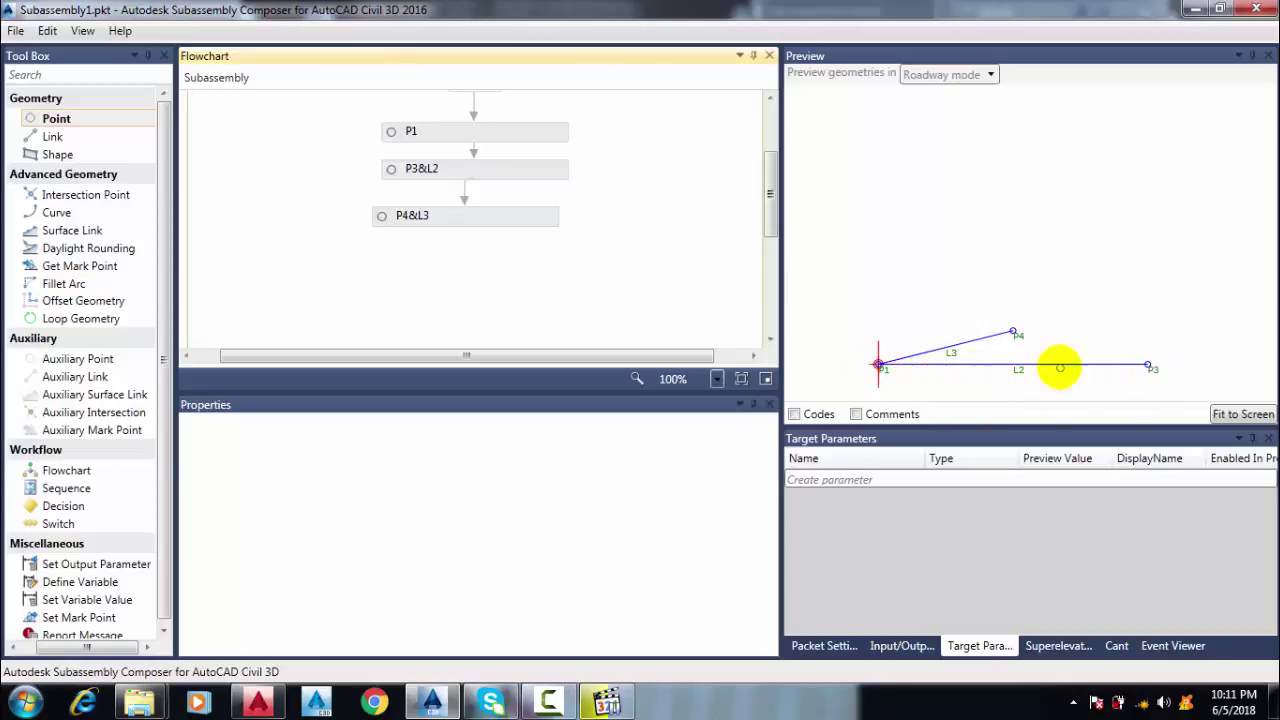
pyautogui.click(1153, 370)
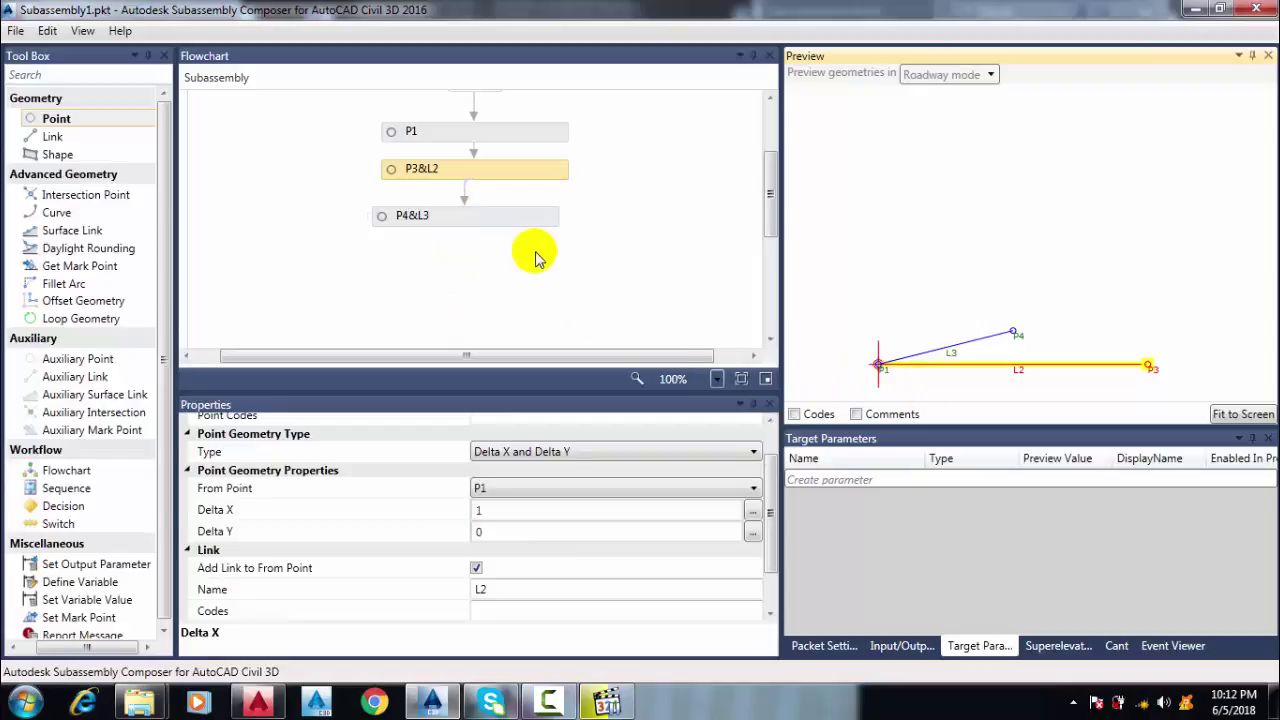
# - Change P4's slope to -25% and check the downward link L3 in the preview
pyautogui.click(506, 220)
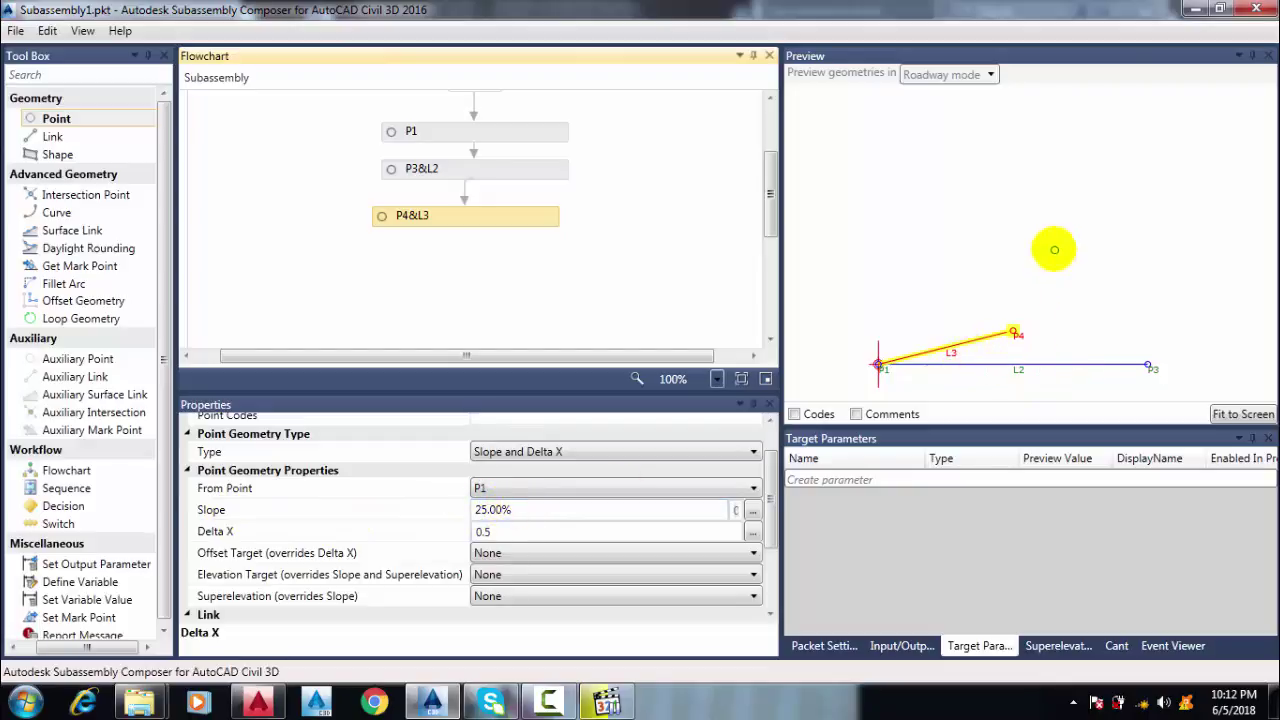
pyautogui.click(477, 511)
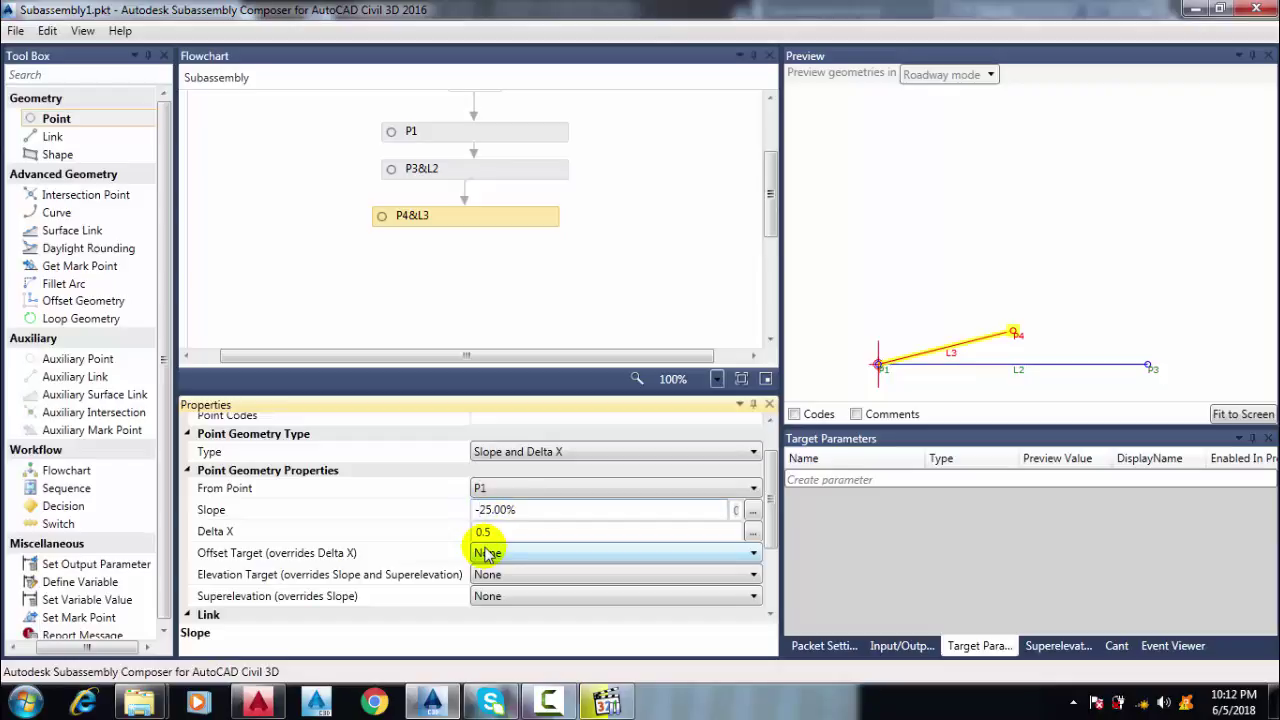
pyautogui.click(1111, 163)
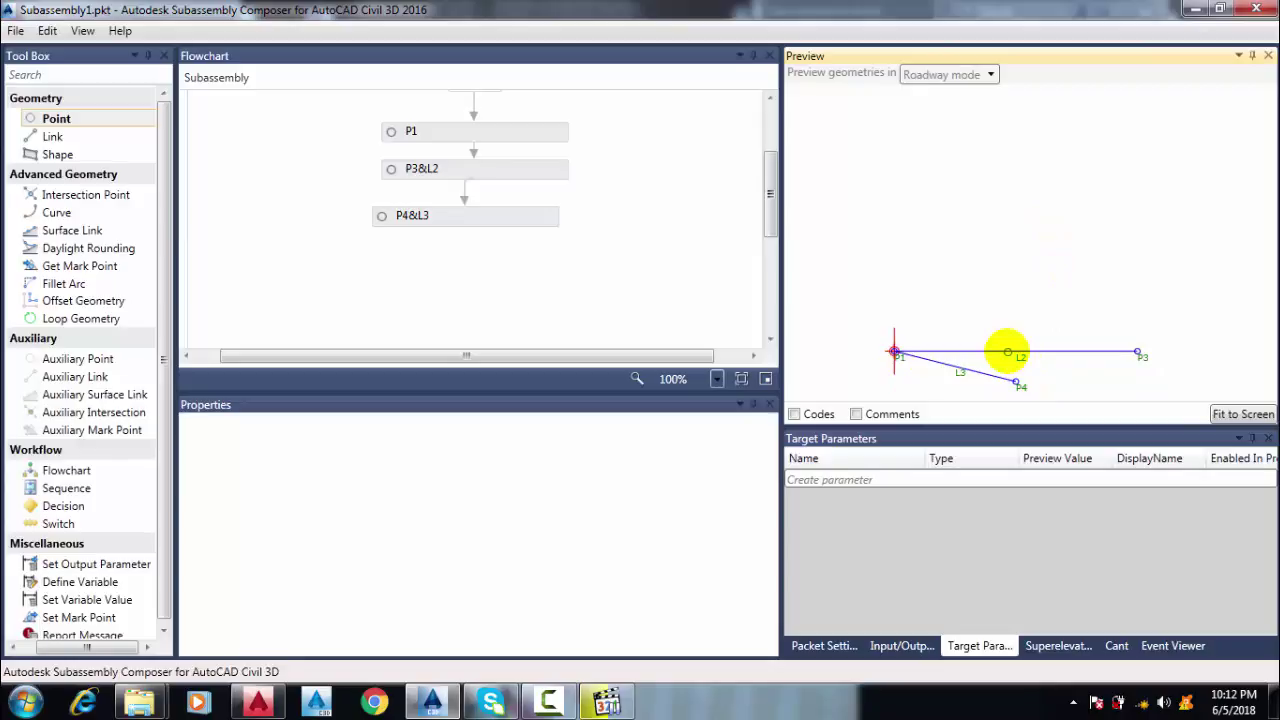
pyautogui.scroll(-1, 1001, 343)
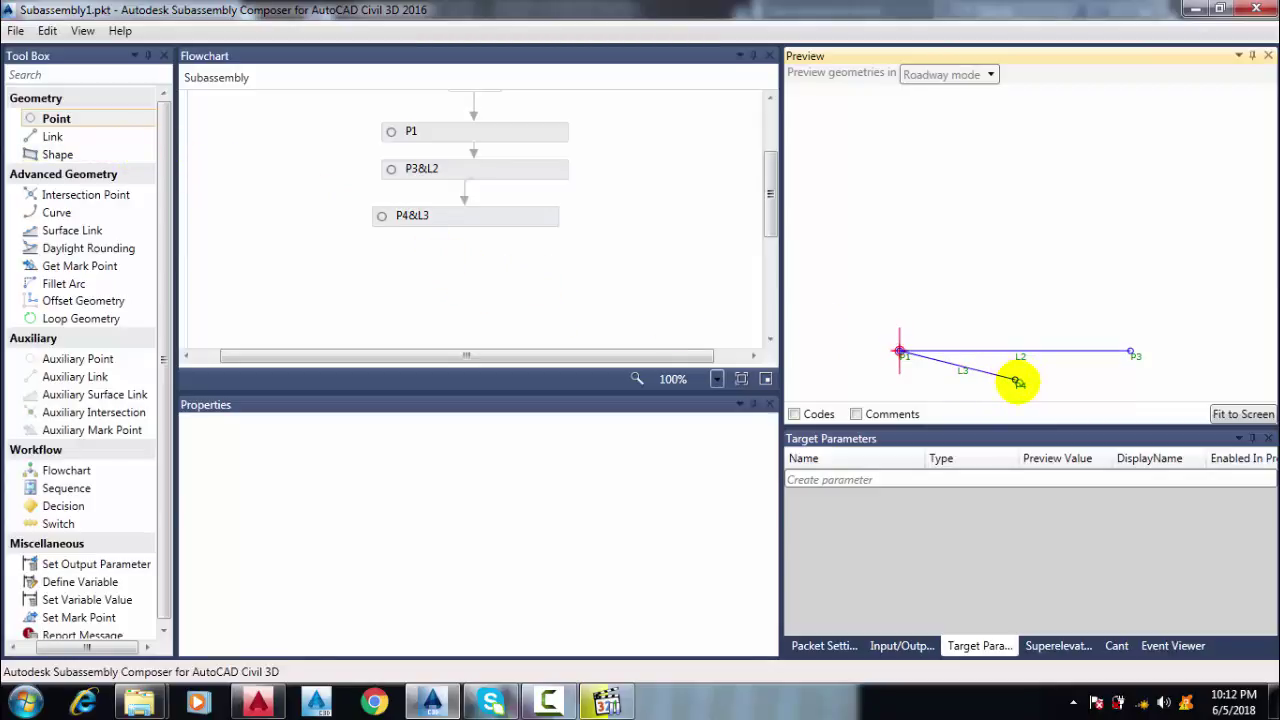
pyautogui.click(1018, 384)
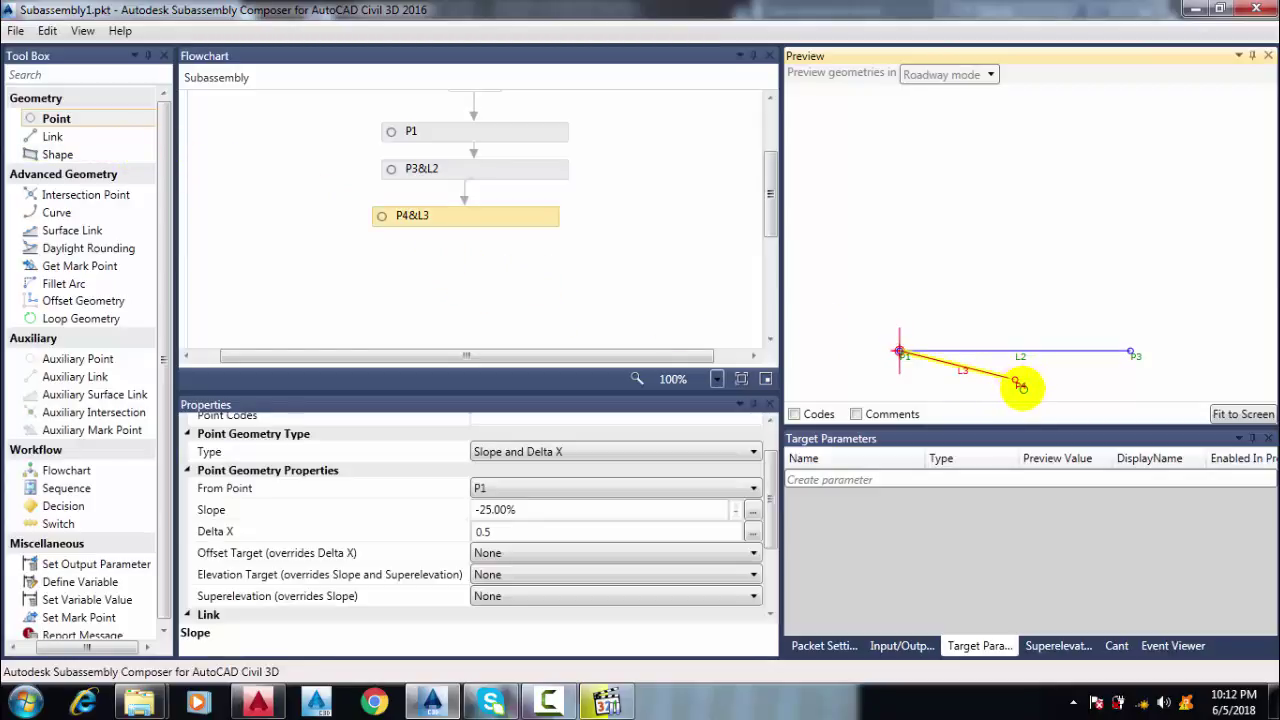
# - Delete P4 with link L3 and add it anew below P3 as a Slope and Delta Y point starting from P1
pyautogui.click(480, 224)
pyautogui.press('Delete')
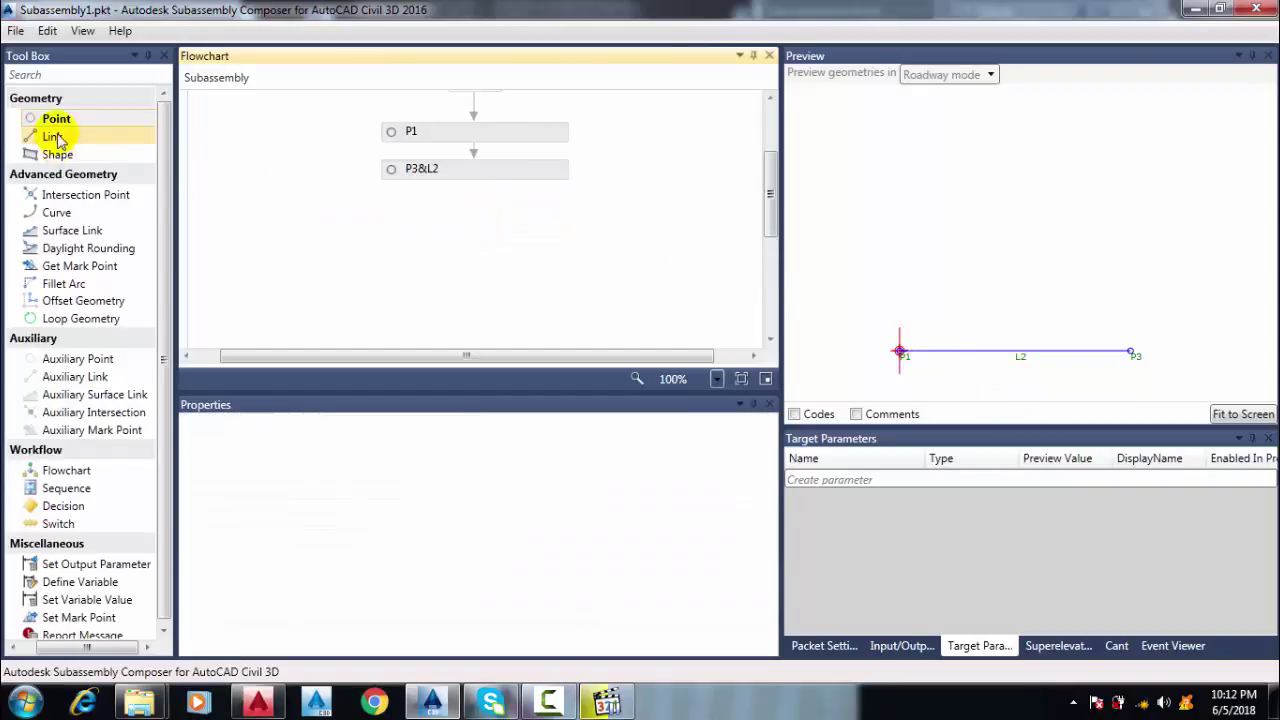
pyautogui.moveTo(60, 125); pyautogui.dragTo(492, 210)
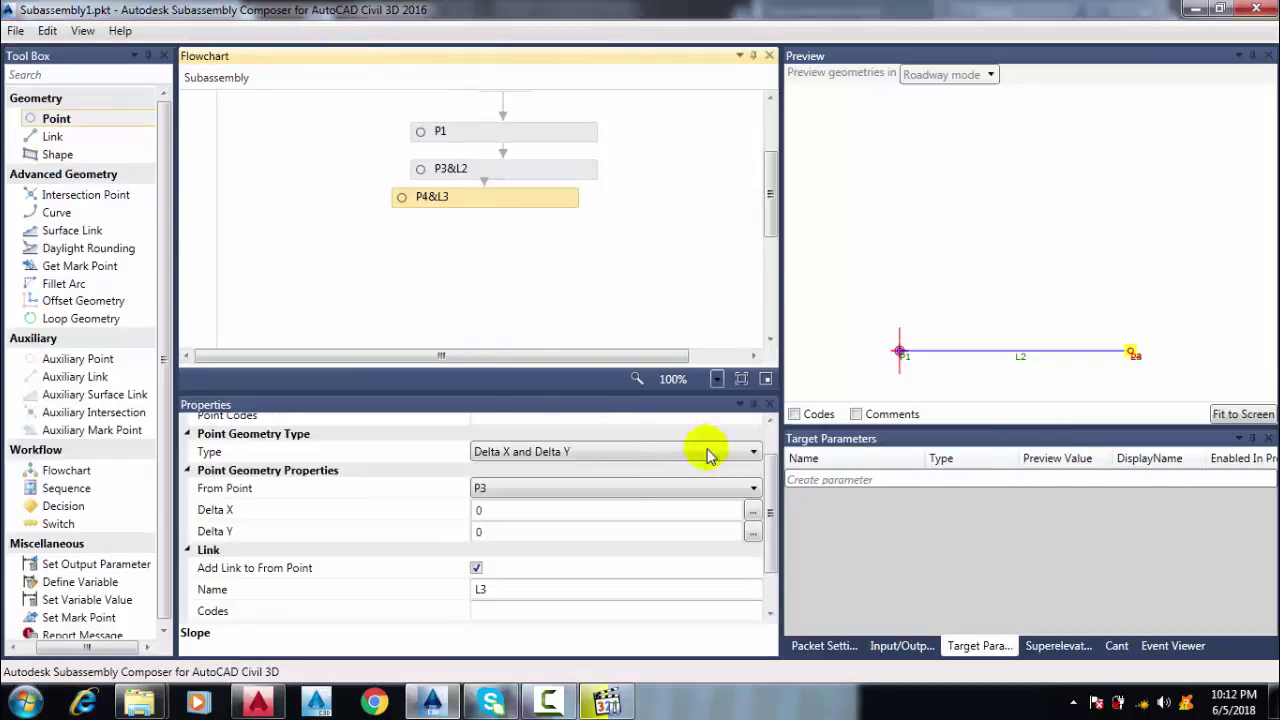
pyautogui.click(594, 451)
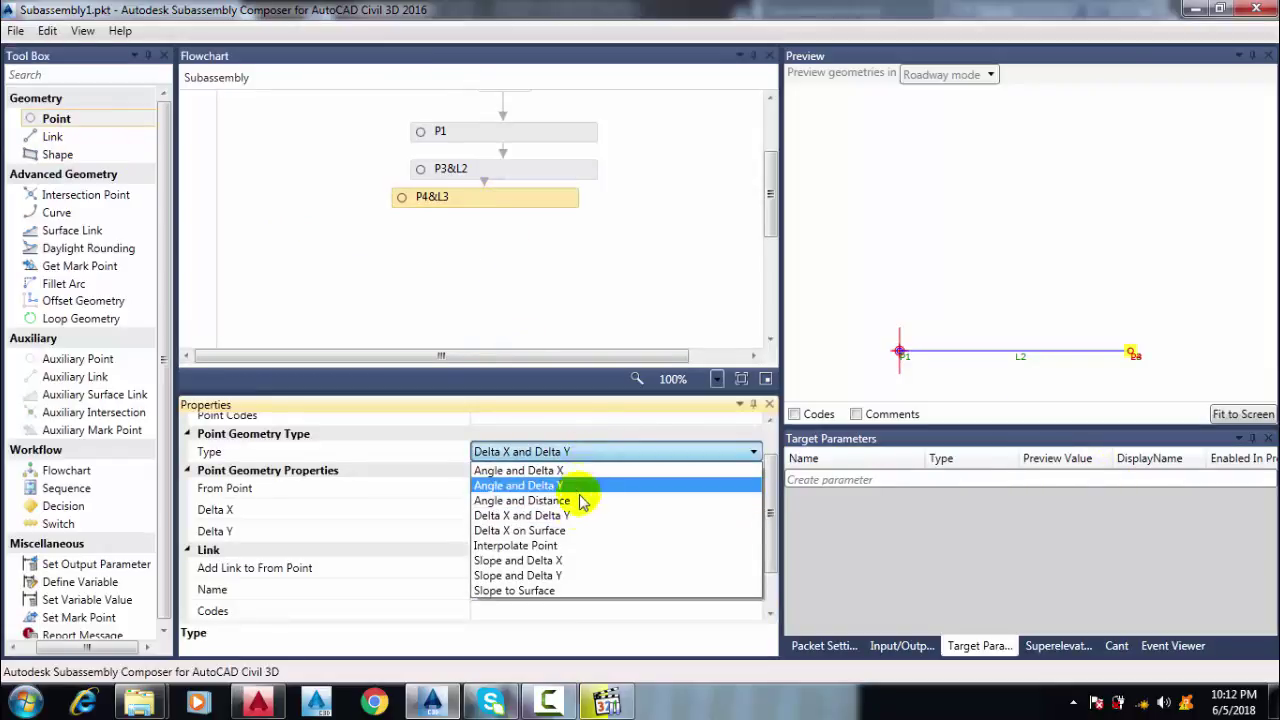
pyautogui.click(560, 576)
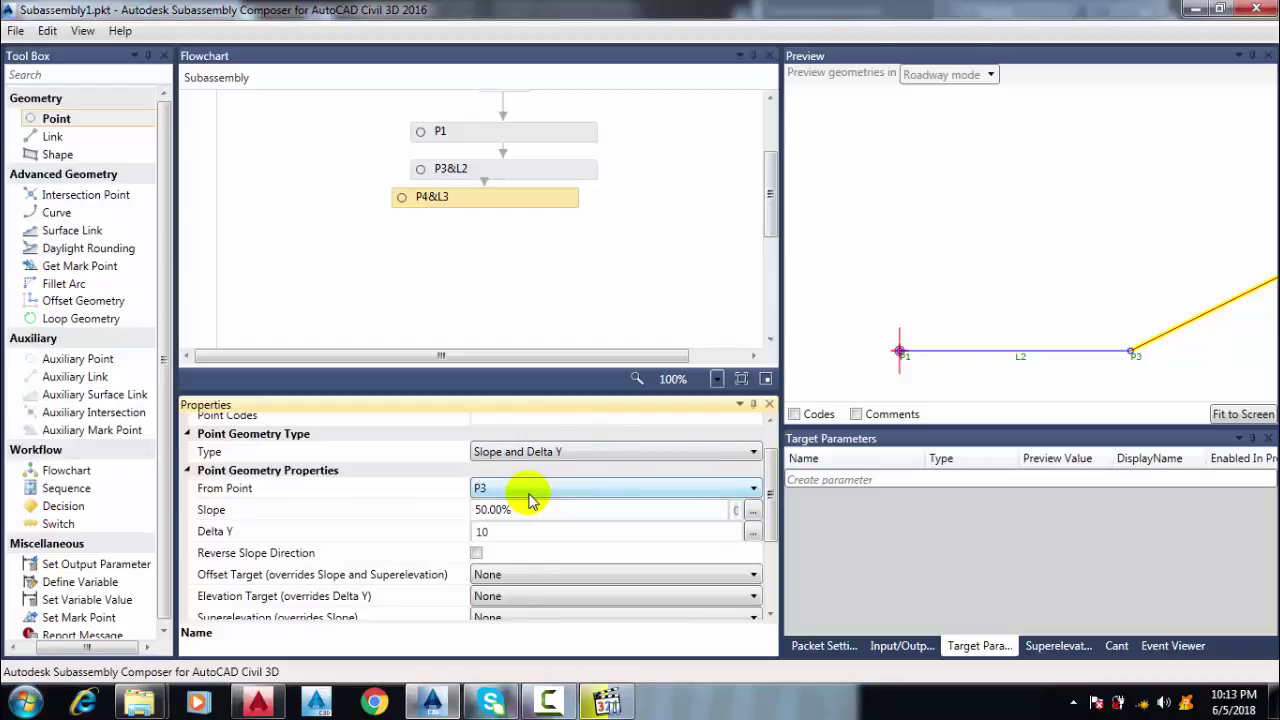
pyautogui.click(560, 490)
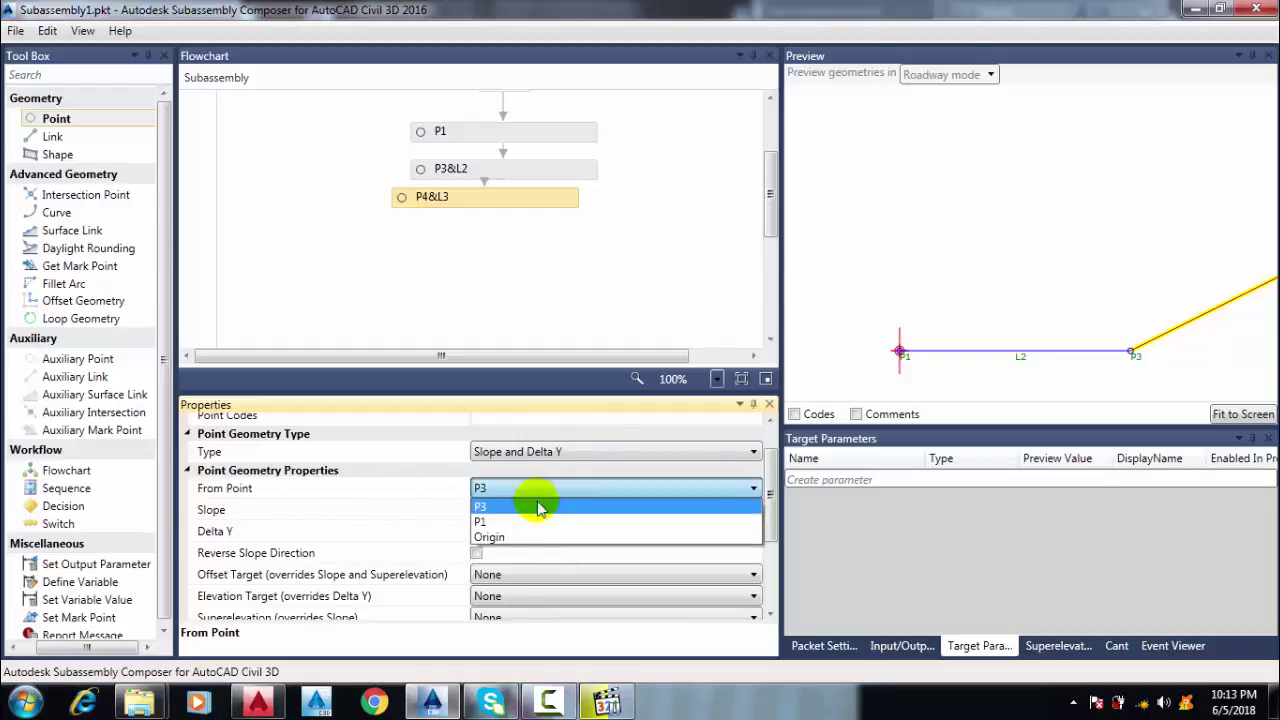
pyautogui.click(496, 522)
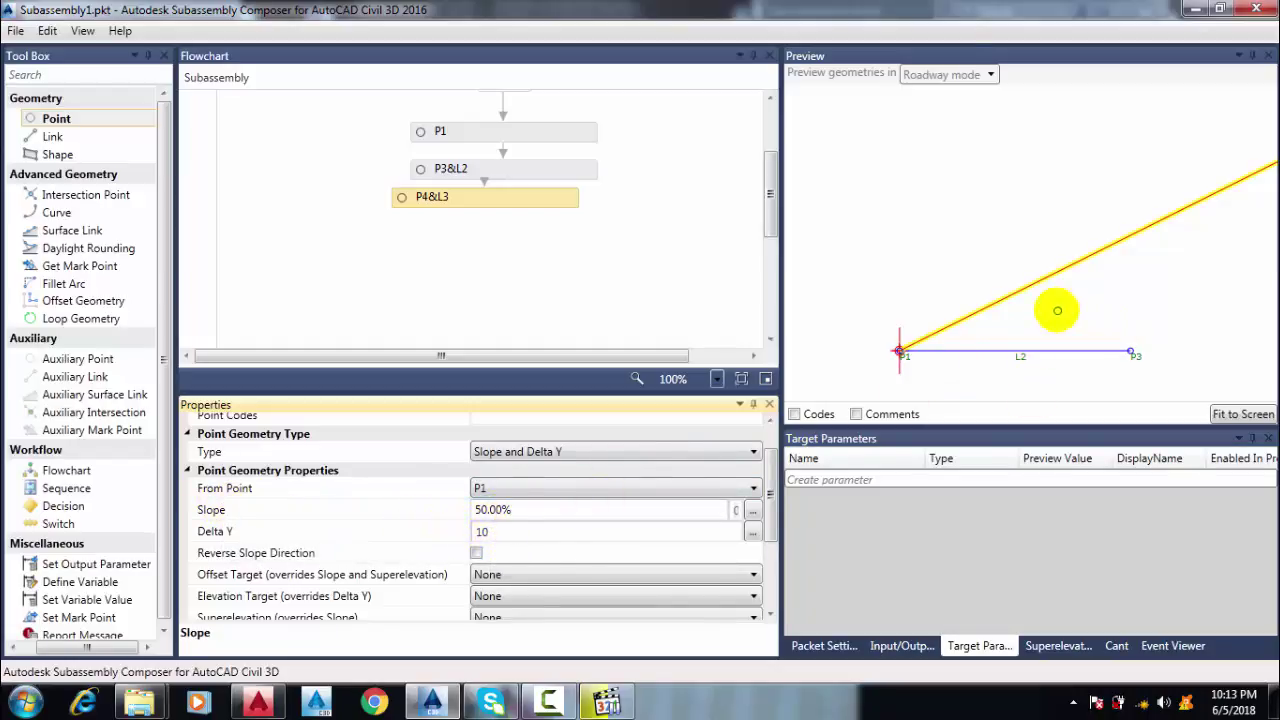
# - Set P4's Delta Y to 1 and fit the whole geometry in the preview
pyautogui.scroll(-3, 714, 409)
pyautogui.scroll(-1, 1133, 385)
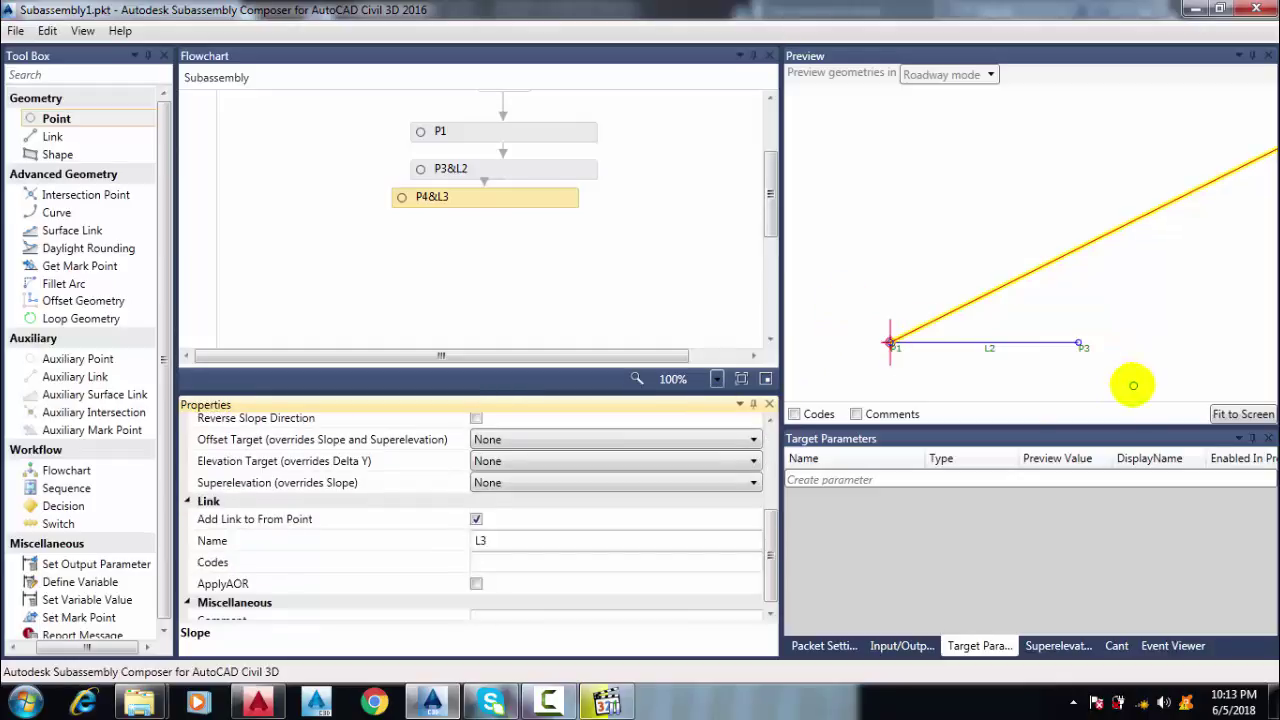
pyautogui.click(1245, 412)
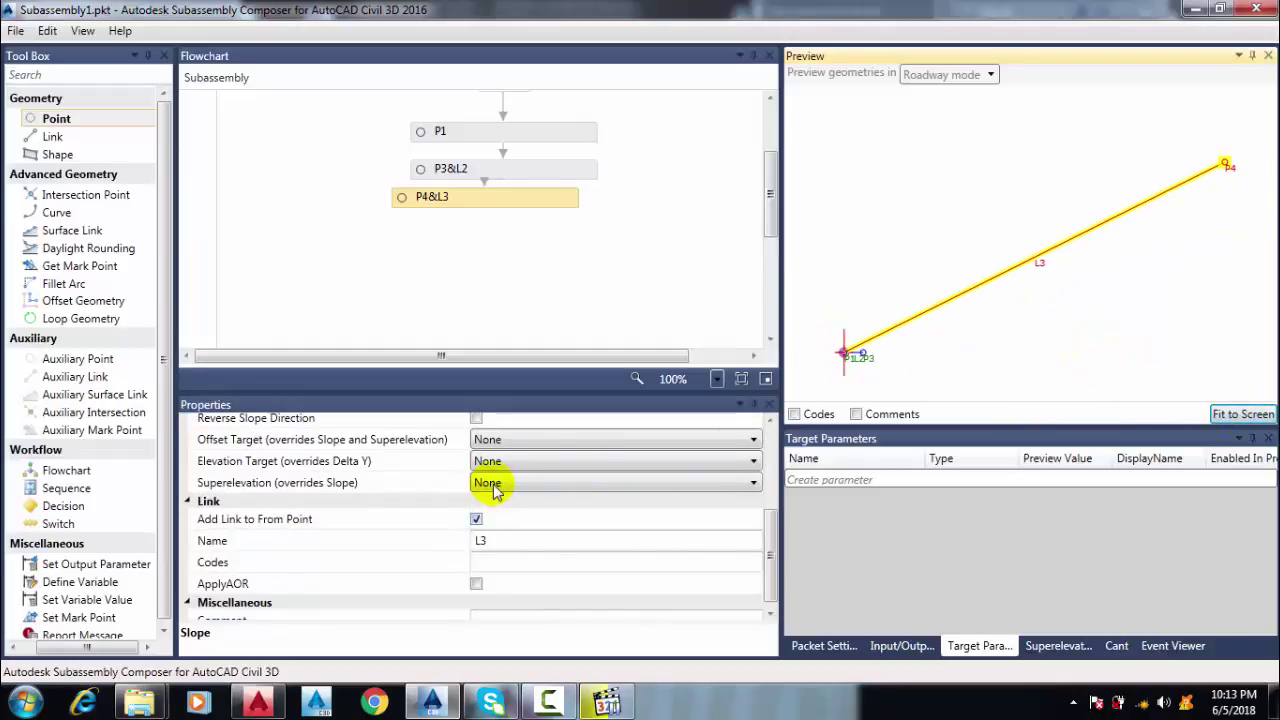
pyautogui.scroll(3, 486, 485)
pyautogui.click(504, 532)
pyautogui.moveTo(504, 532); pyautogui.dragTo(455, 538)
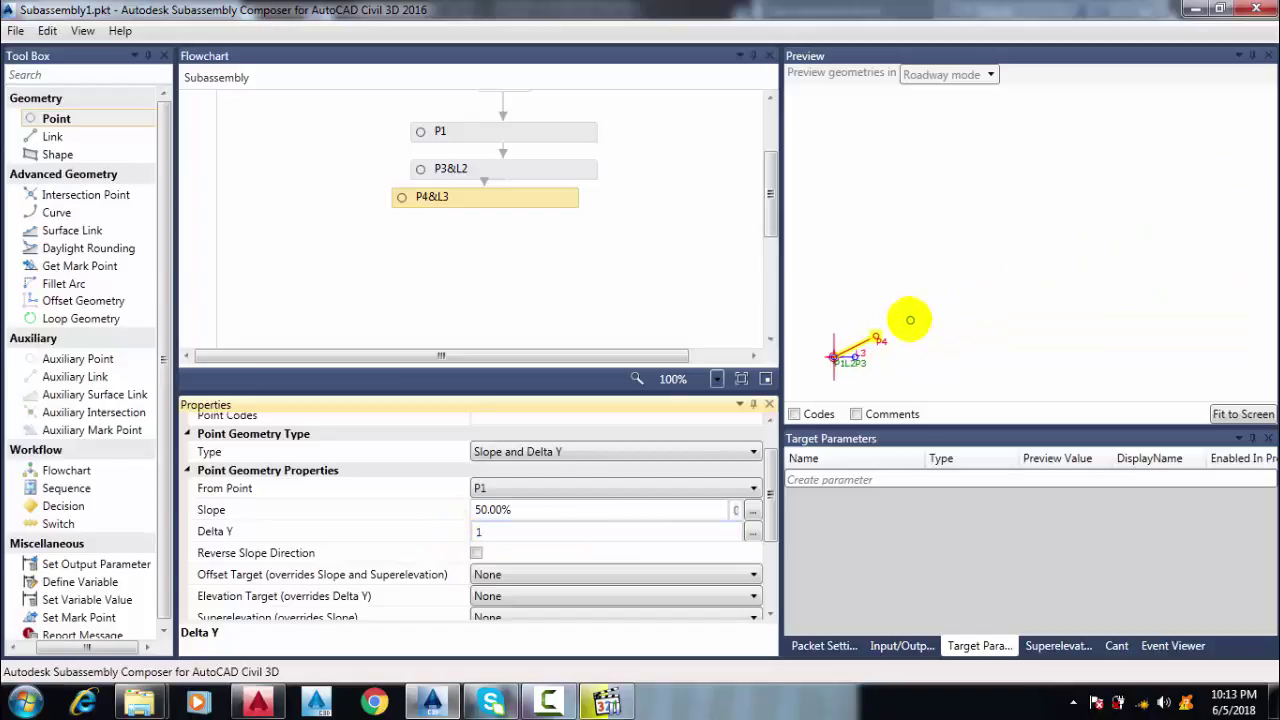
pyautogui.click(1250, 418)
pyautogui.click(1230, 420)
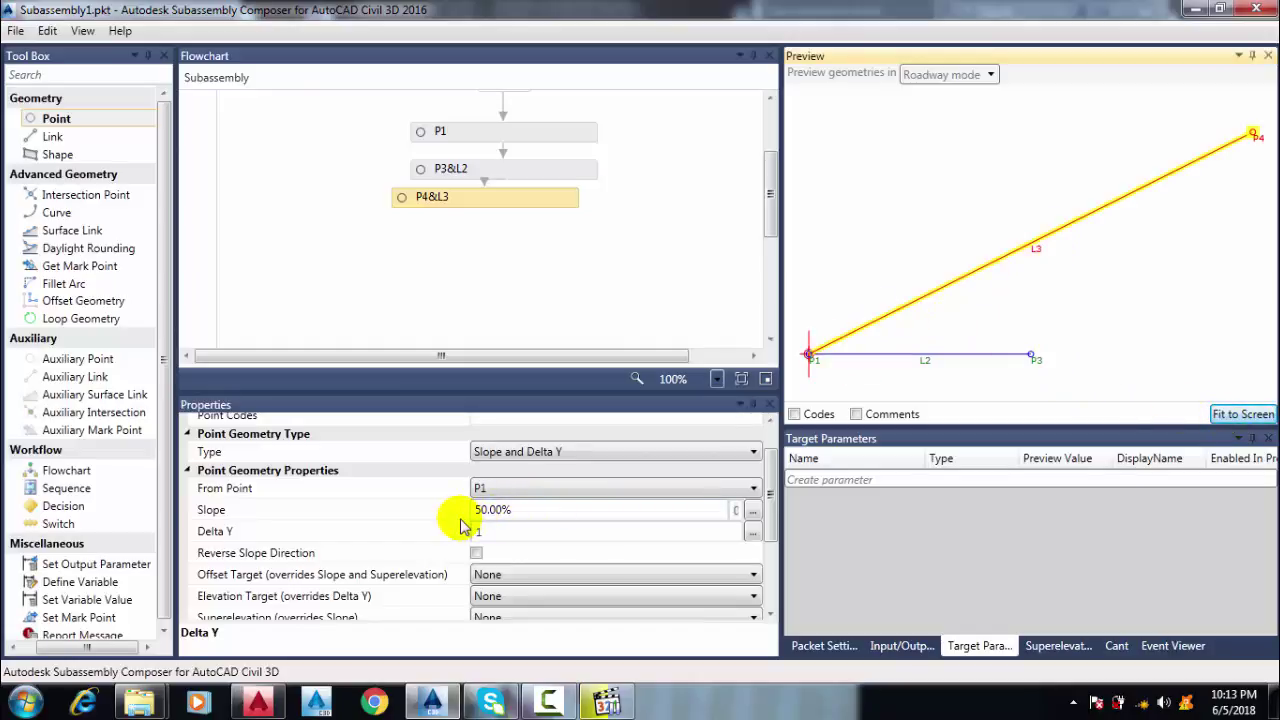
# - Set P4's slope to .10, equal to 10%, and view the flatter link in the preview
pyautogui.moveTo(517, 510); pyautogui.dragTo(457, 510)
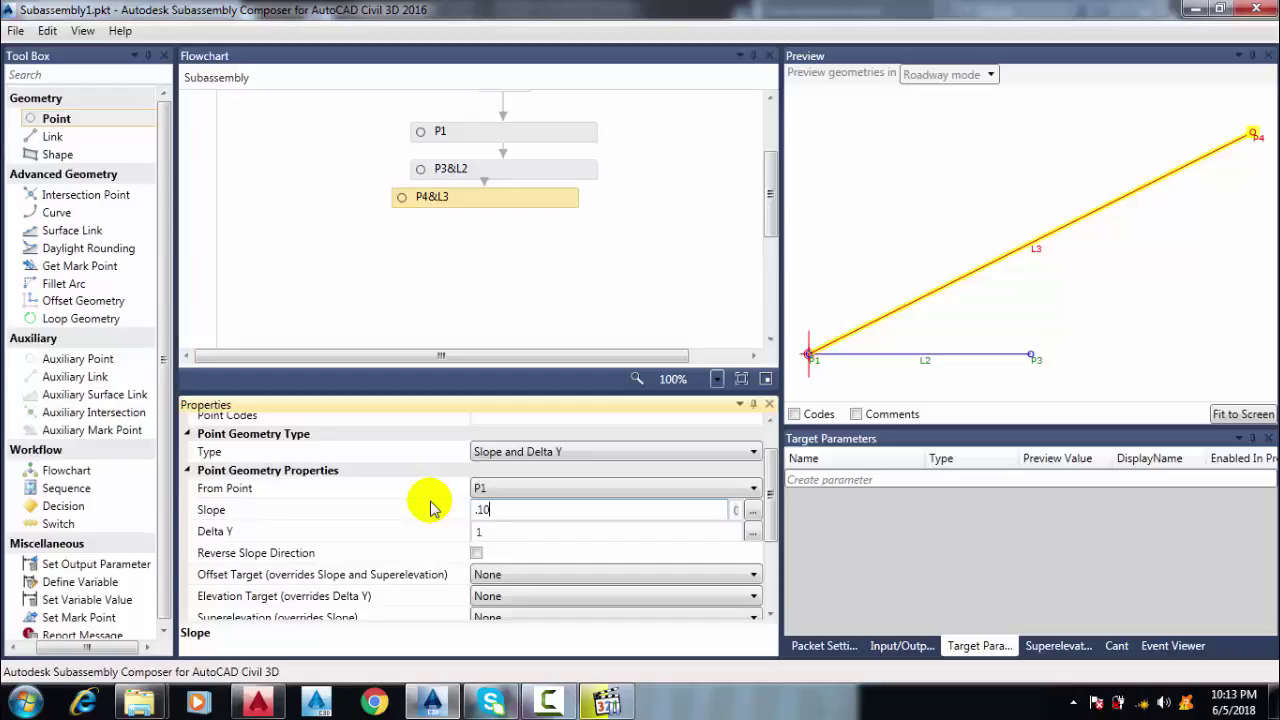
pyautogui.click(829, 229)
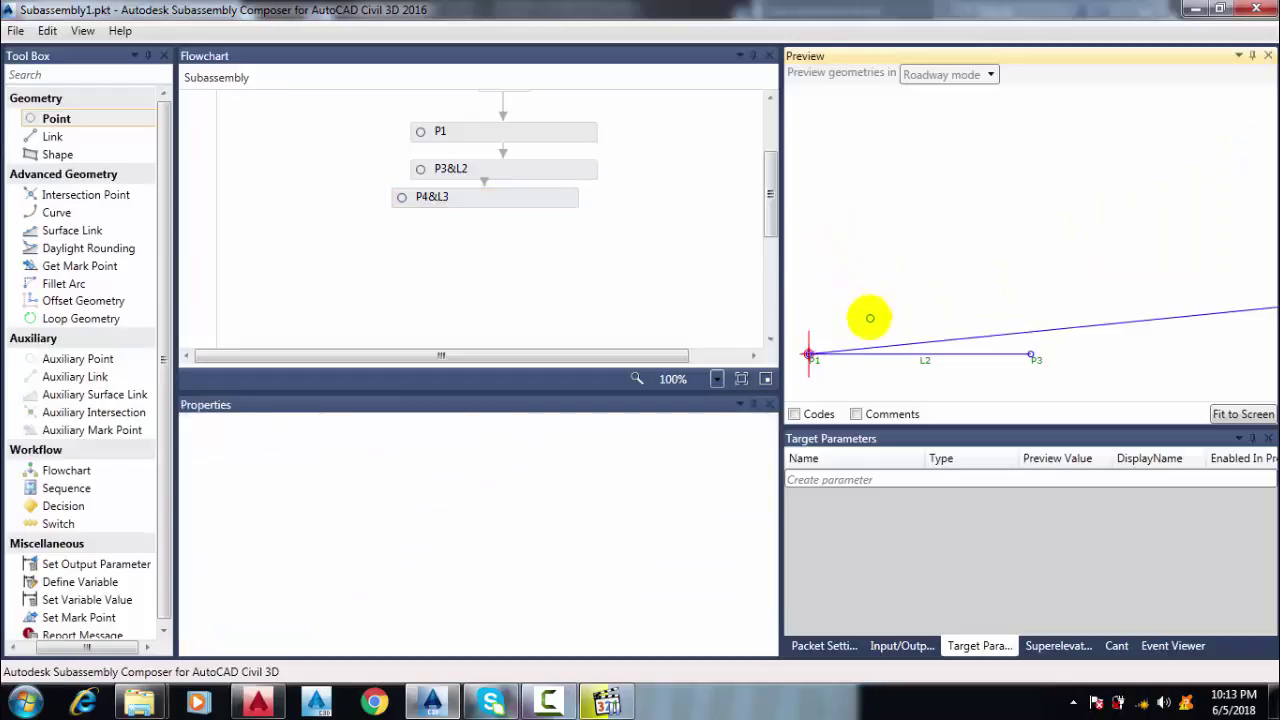
pyautogui.scroll(-1, 849, 318)
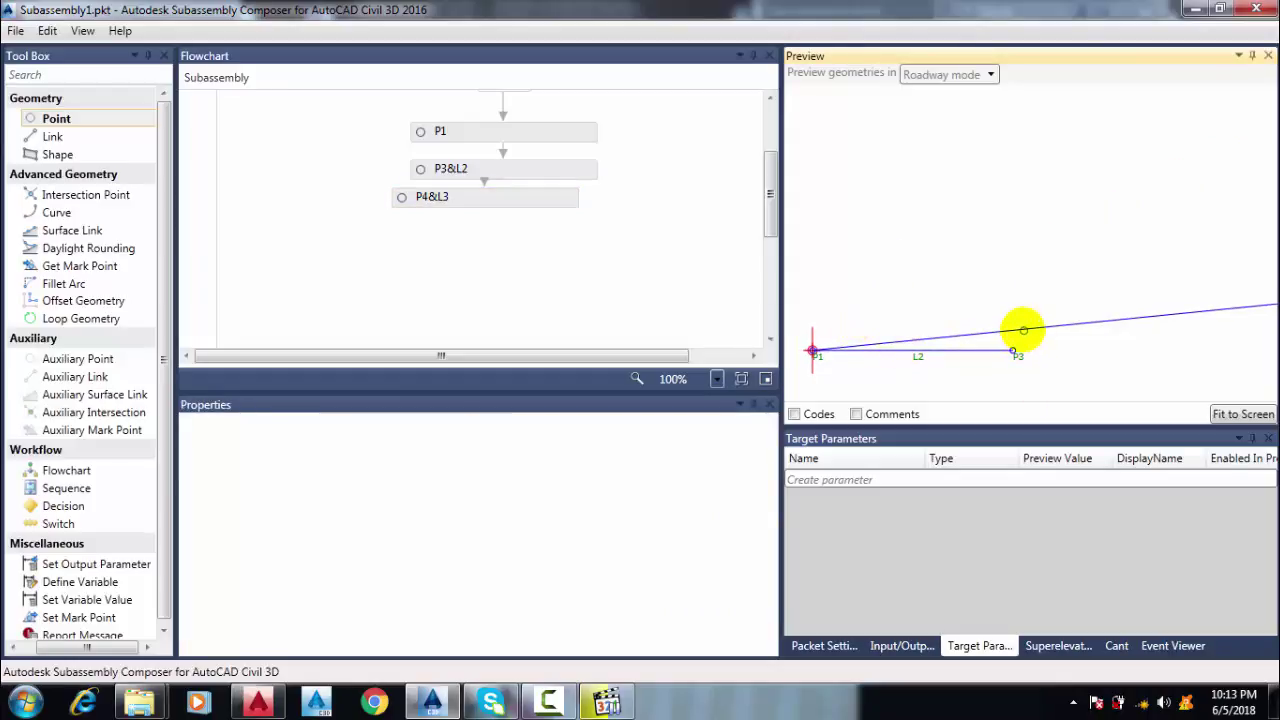
# - Set P4's Delta Y to 0.5 and fit the whole geometry in the preview
pyautogui.click(1023, 330)
pyautogui.click(503, 533)
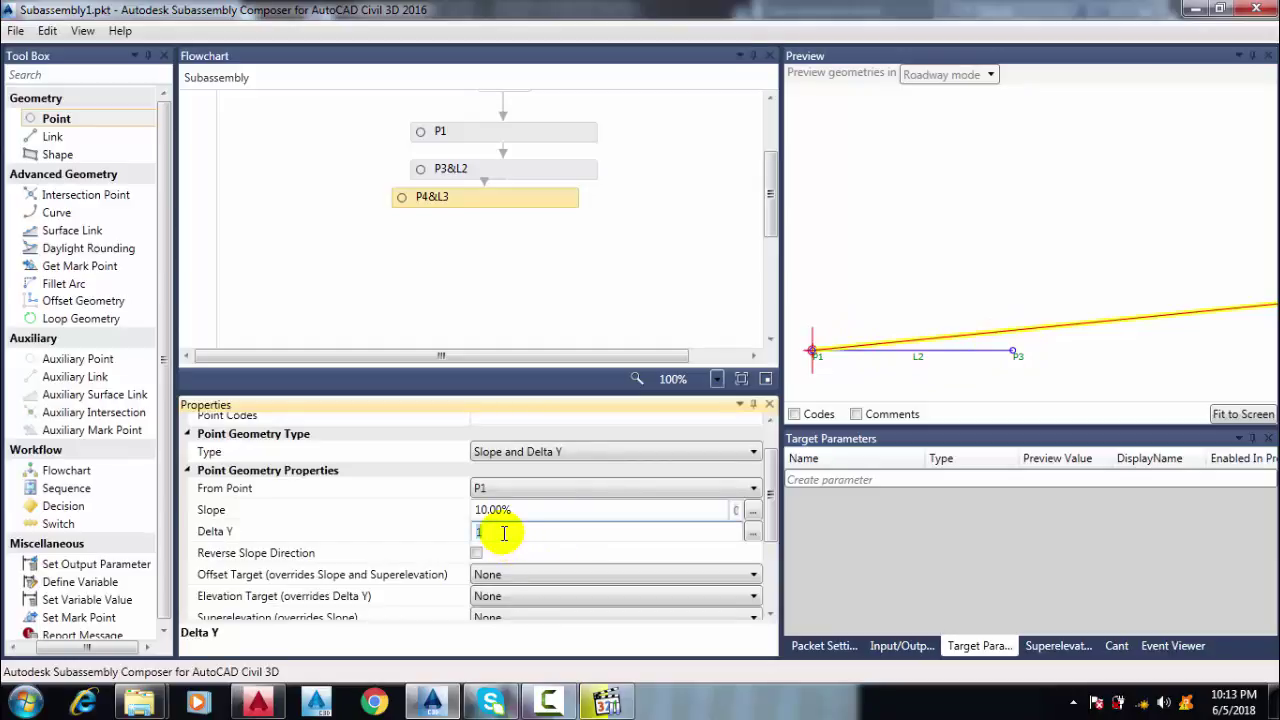
pyautogui.write('0.5')
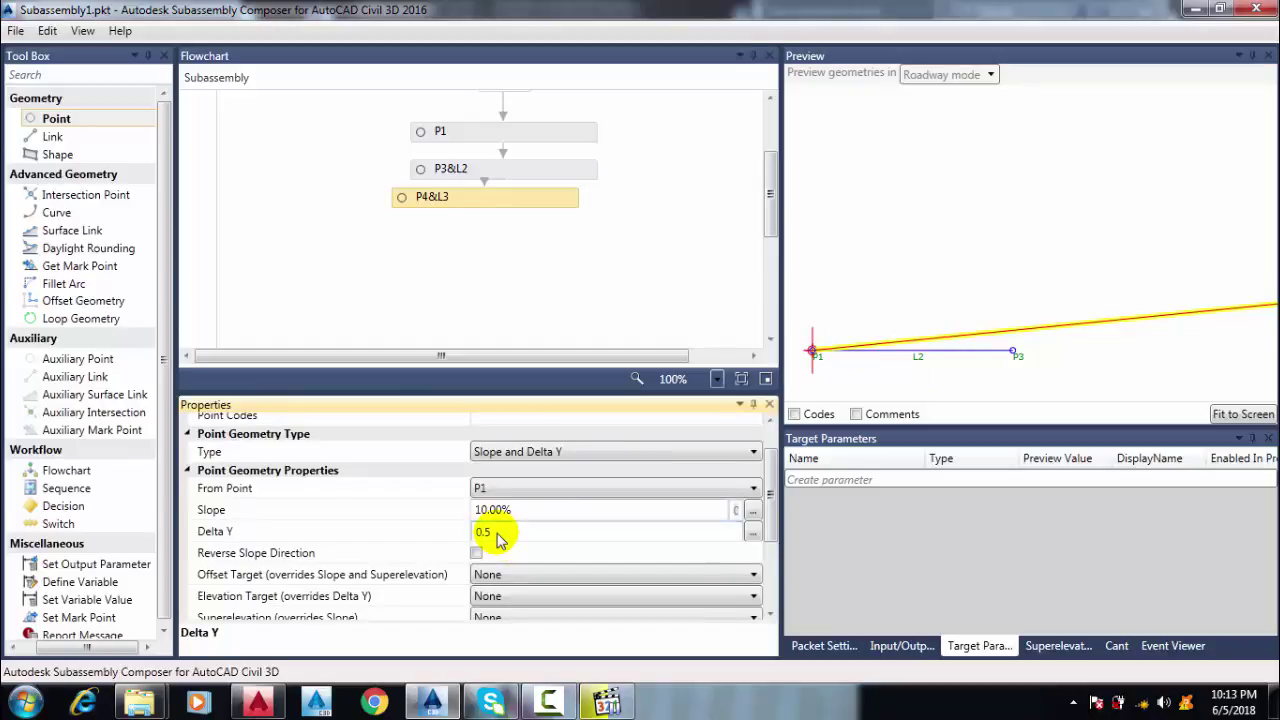
pyautogui.click(905, 275)
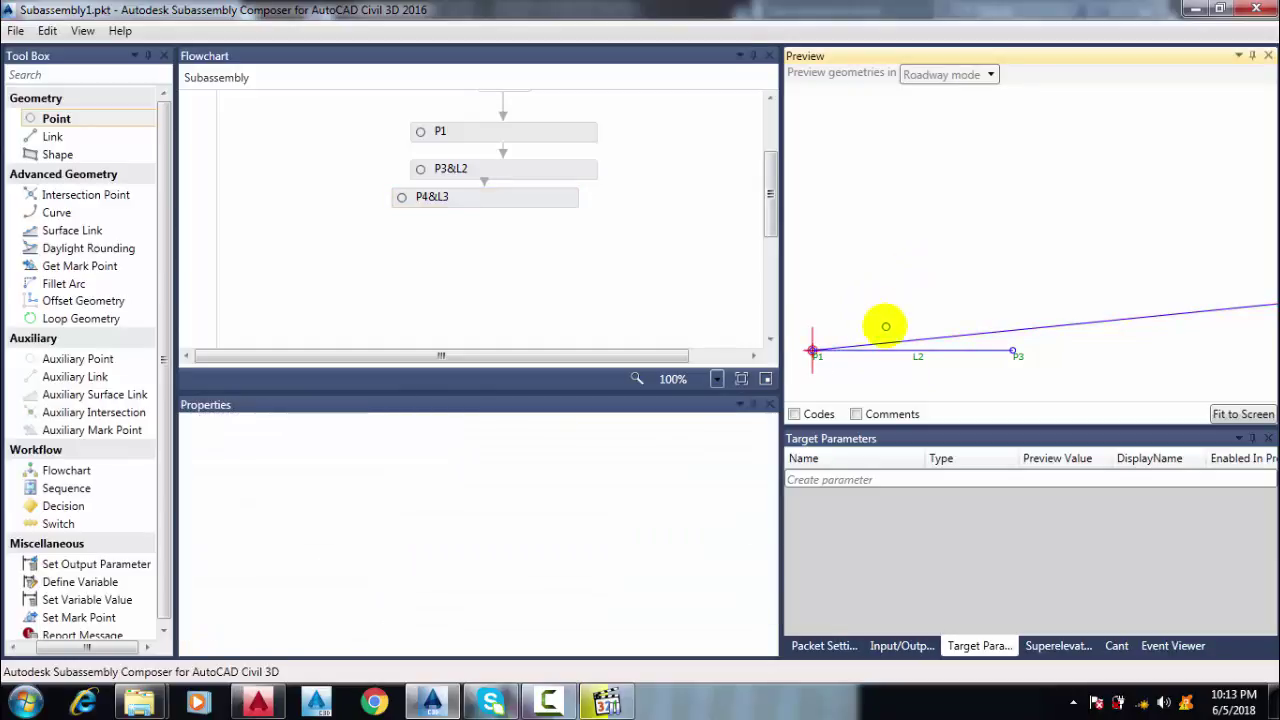
pyautogui.click(1040, 331)
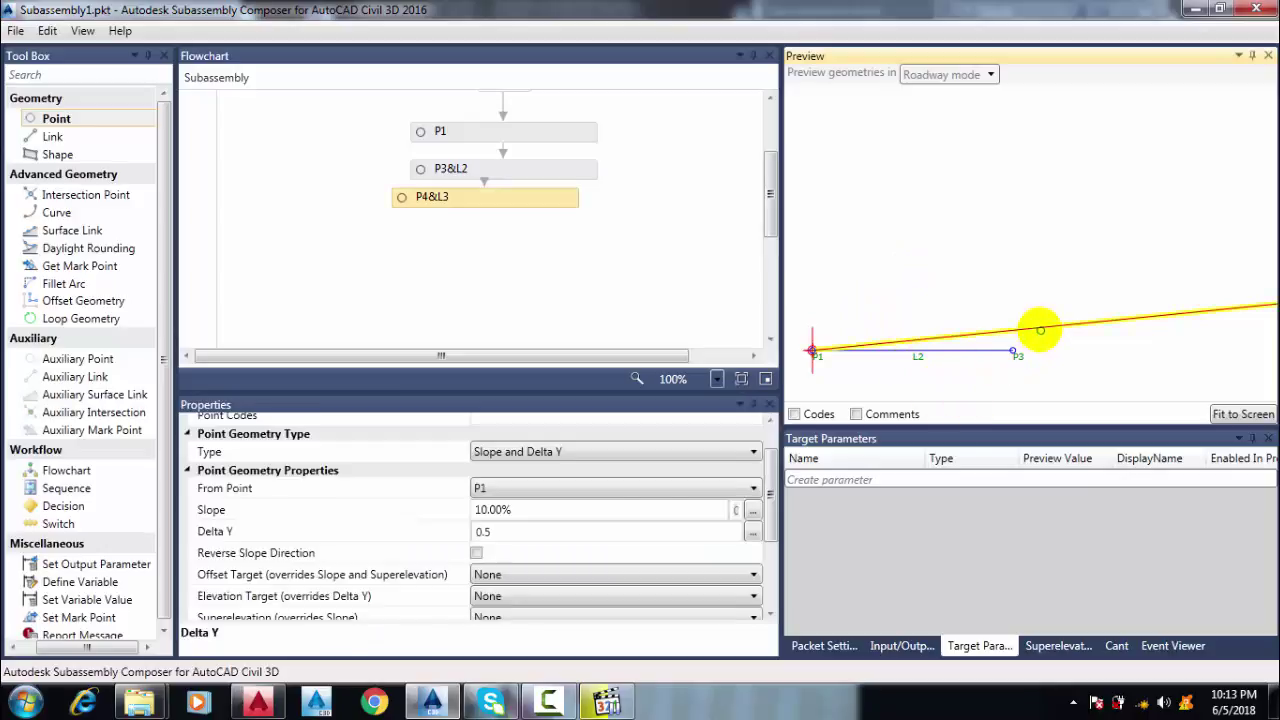
pyautogui.click(502, 533)
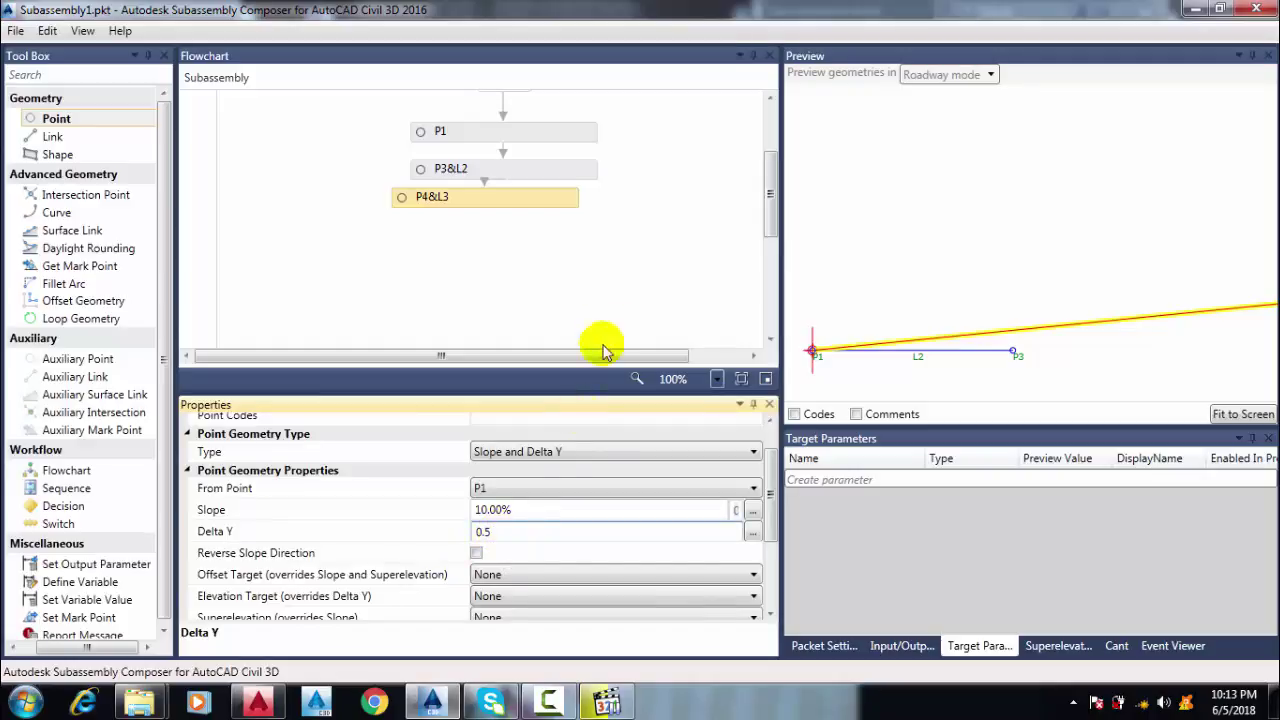
pyautogui.click(617, 311)
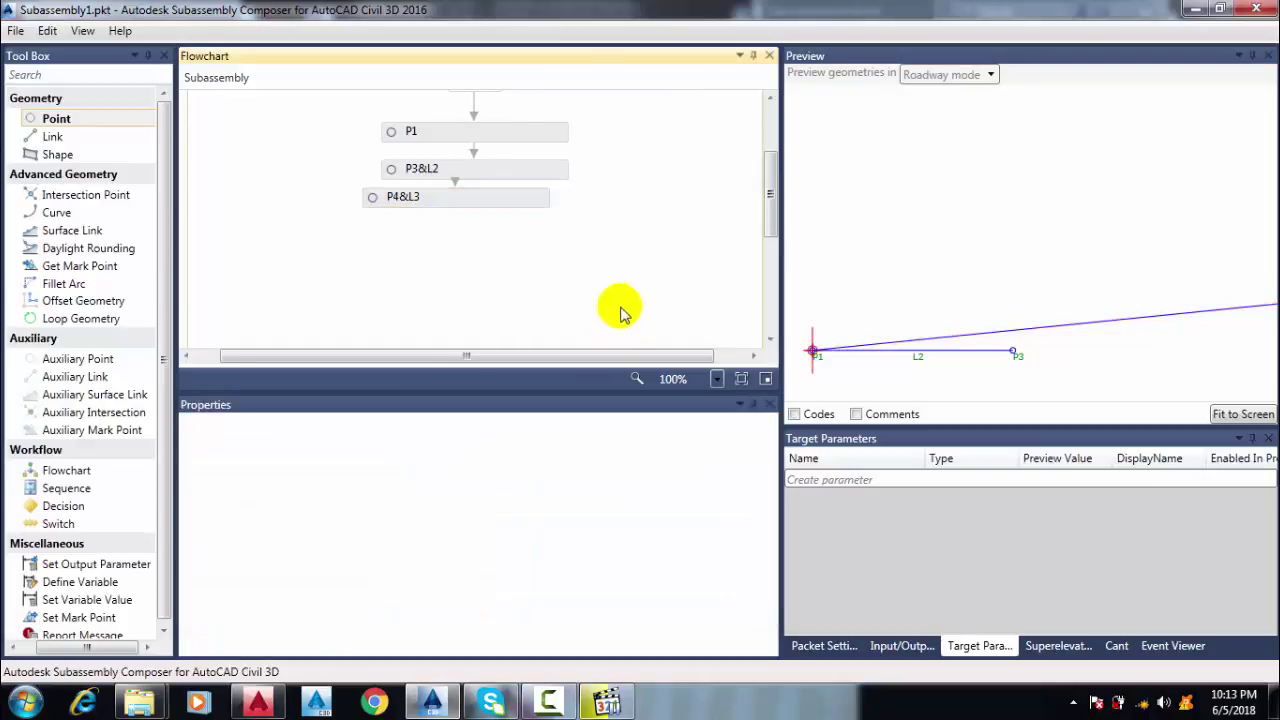
pyautogui.click(1218, 410)
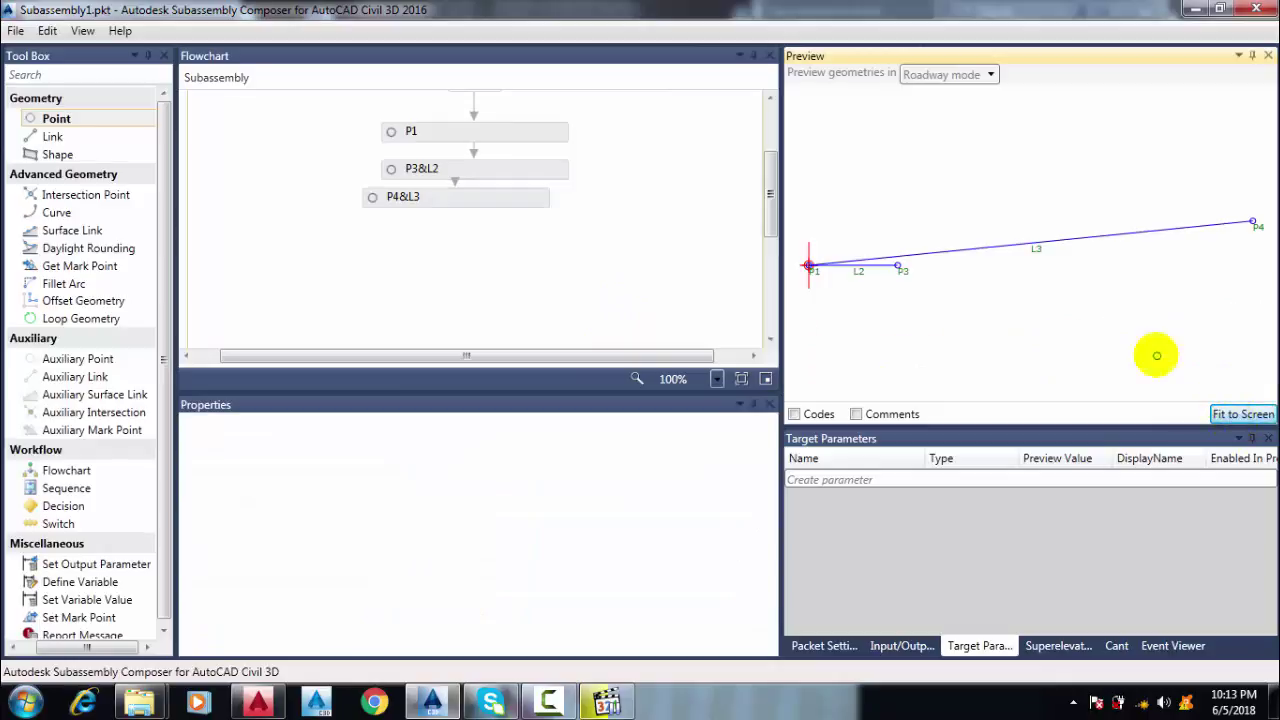
# - Examine P4's link L3 in the preview and review the available point geometry types for P4
pyautogui.click(524, 203)
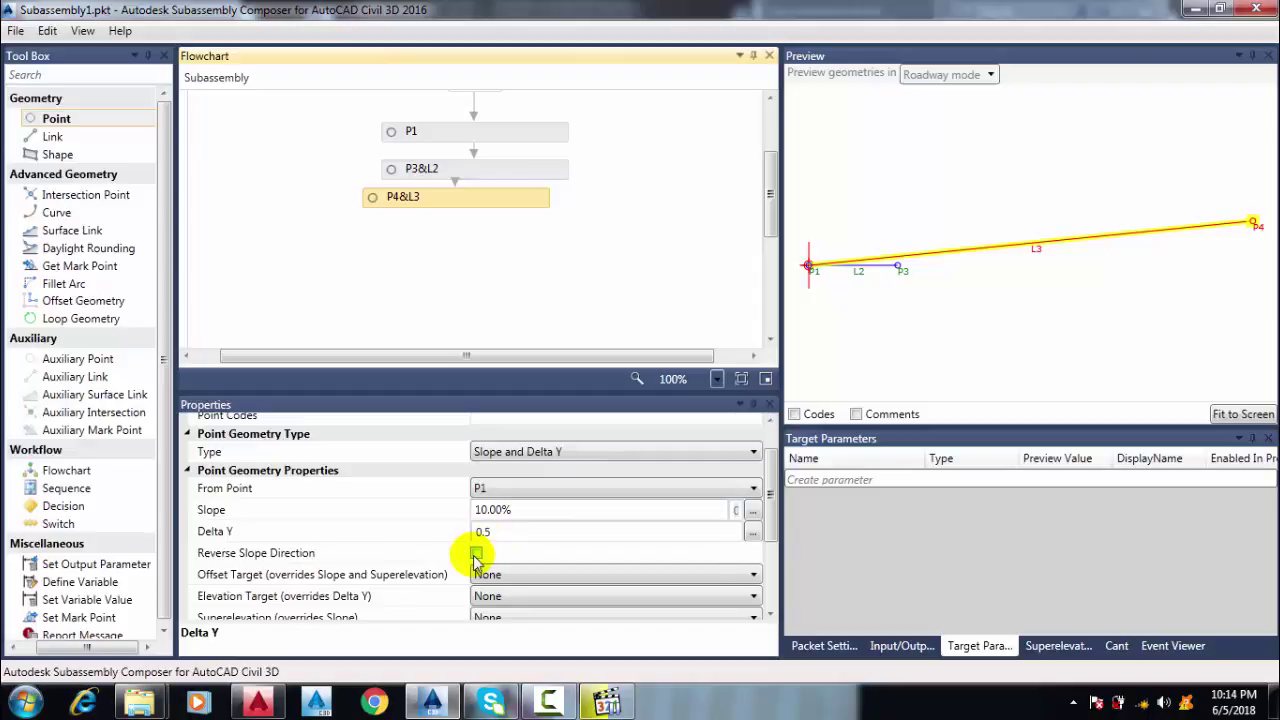
pyautogui.scroll(-3, 729, 294)
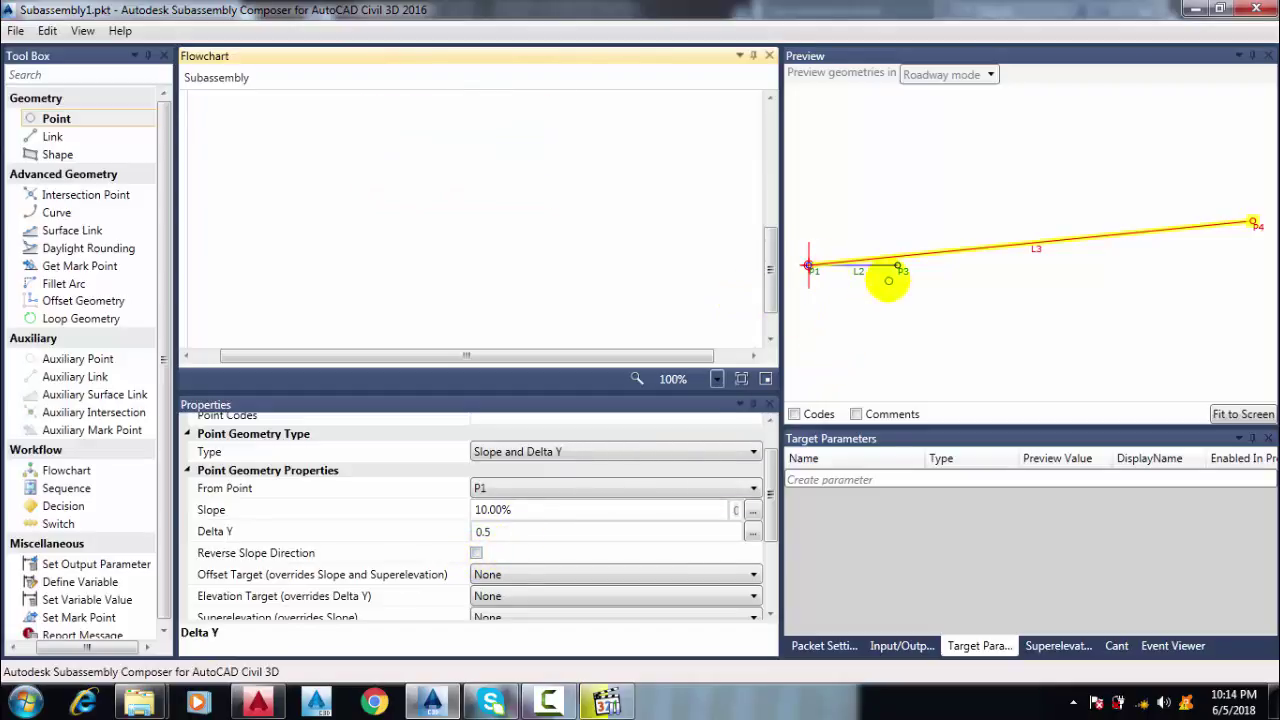
pyautogui.scroll(2, 888, 280)
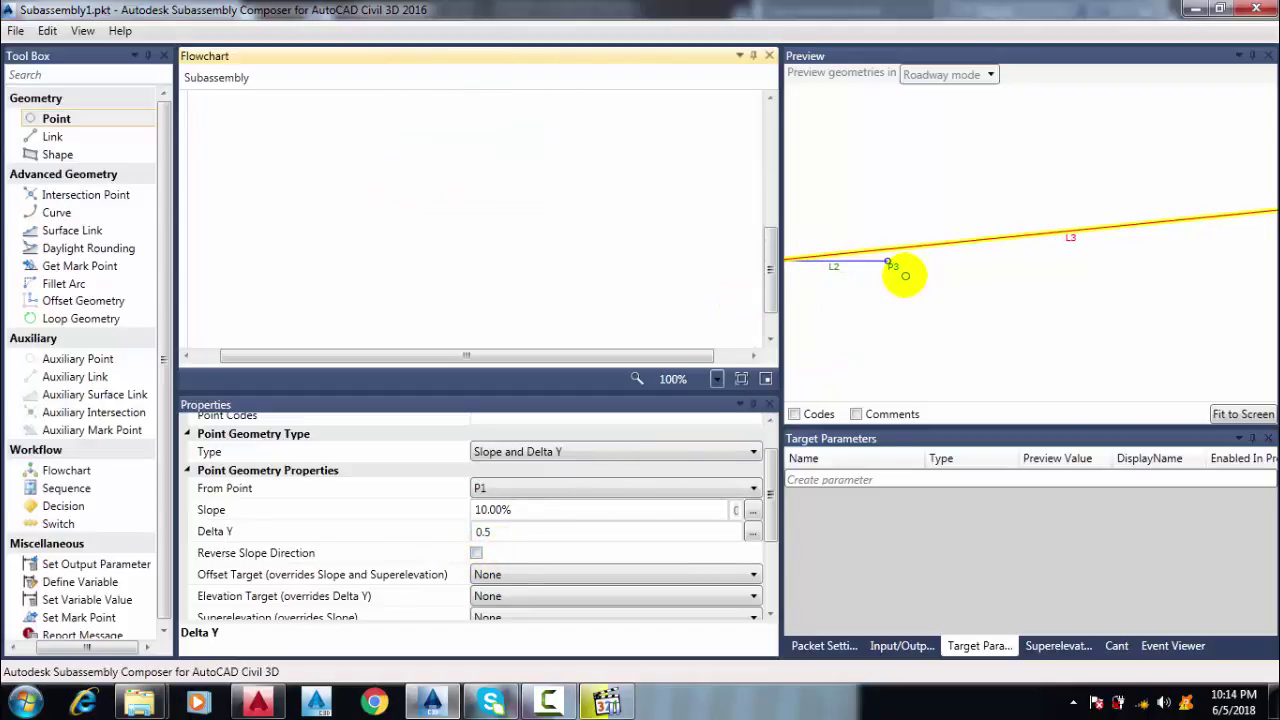
pyautogui.scroll(-3, 903, 276)
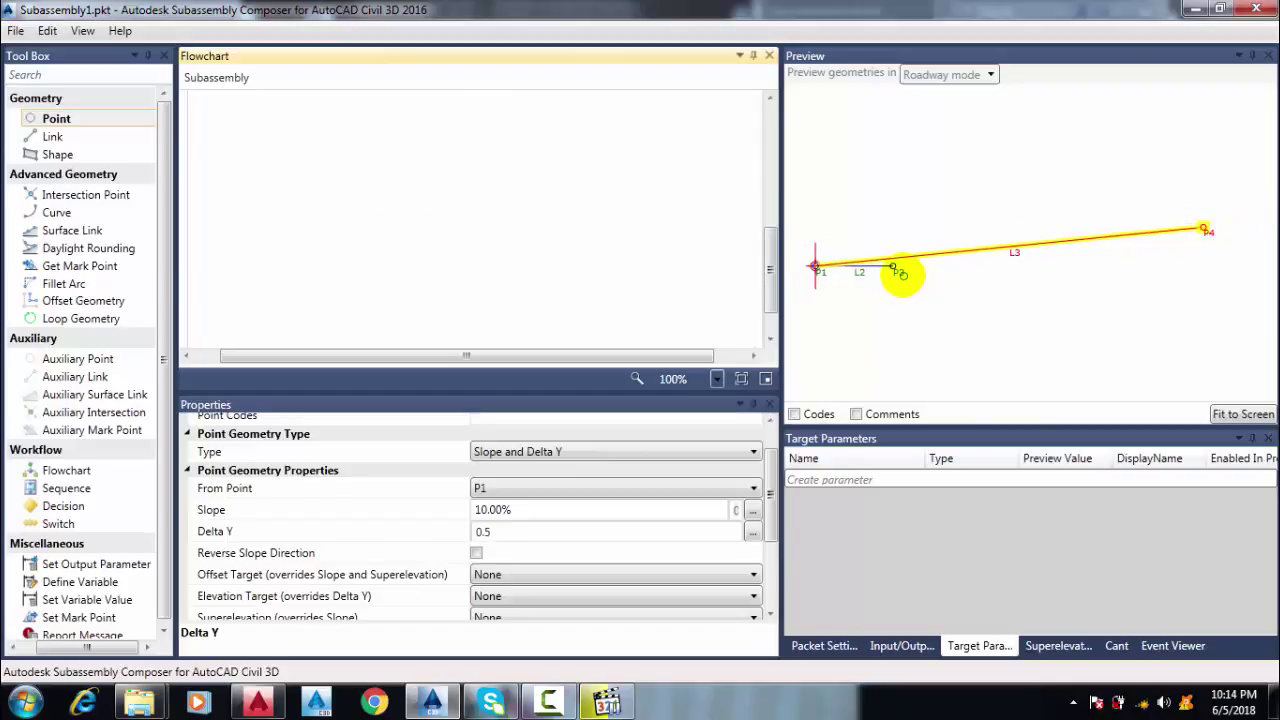
pyautogui.scroll(-1, 900, 275)
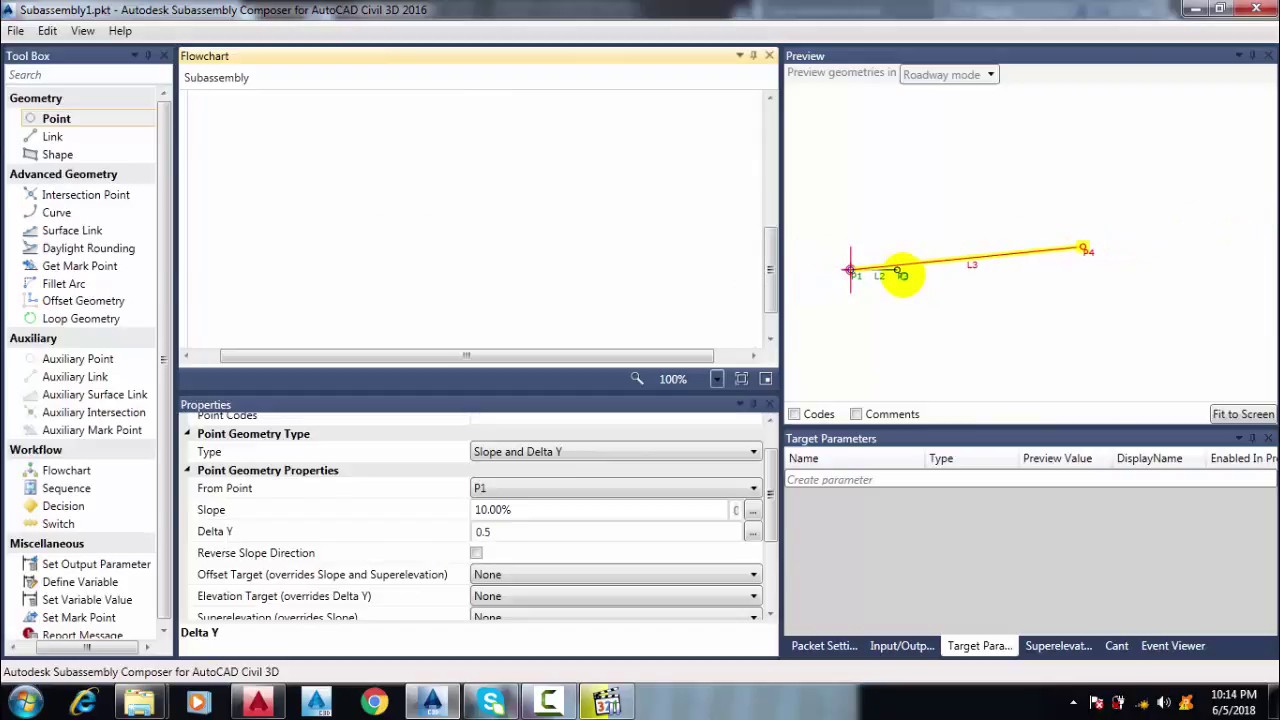
pyautogui.click(588, 452)
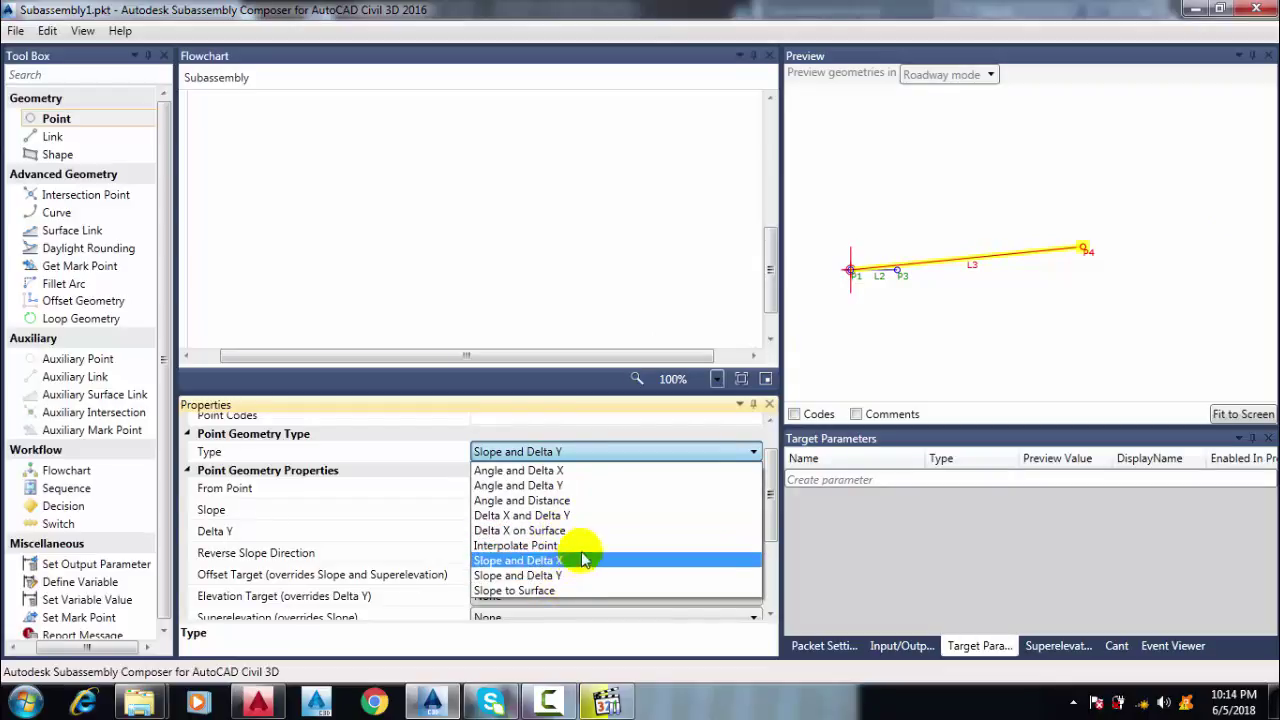
pyautogui.click(550, 702)
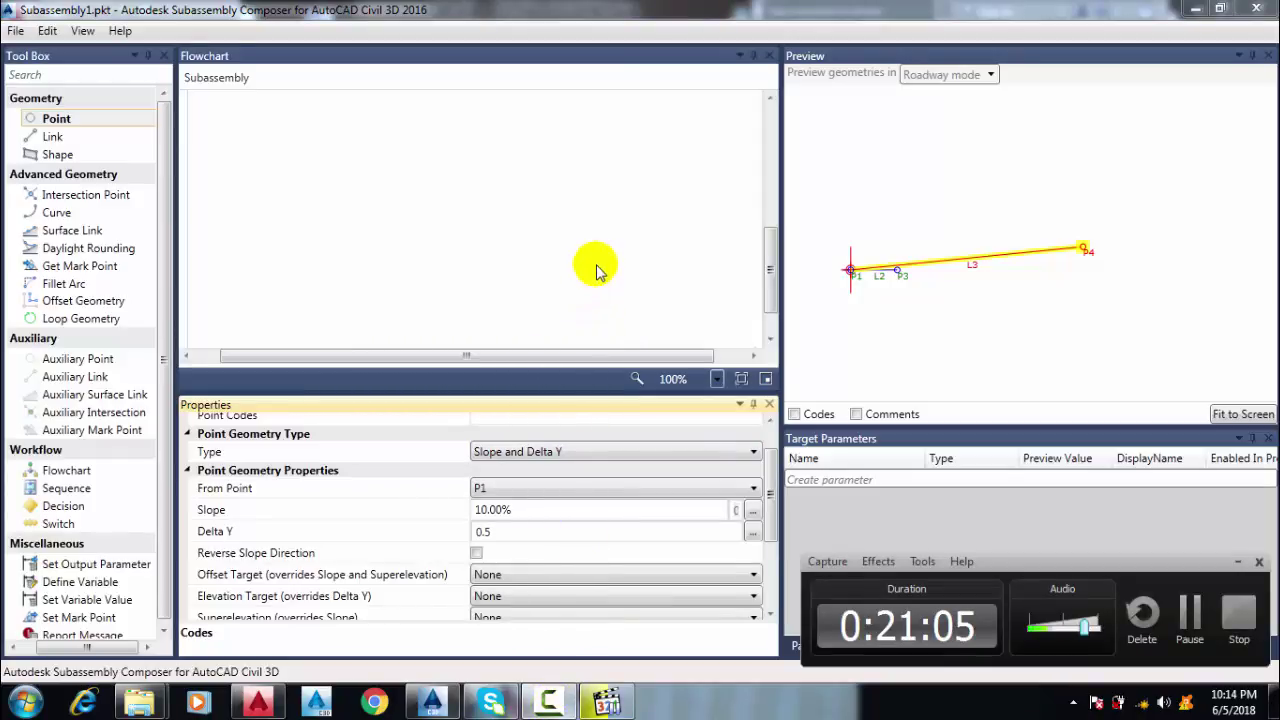
# - Select the P4 and L3 element below P3 in the flowchart
pyautogui.click(577, 236)
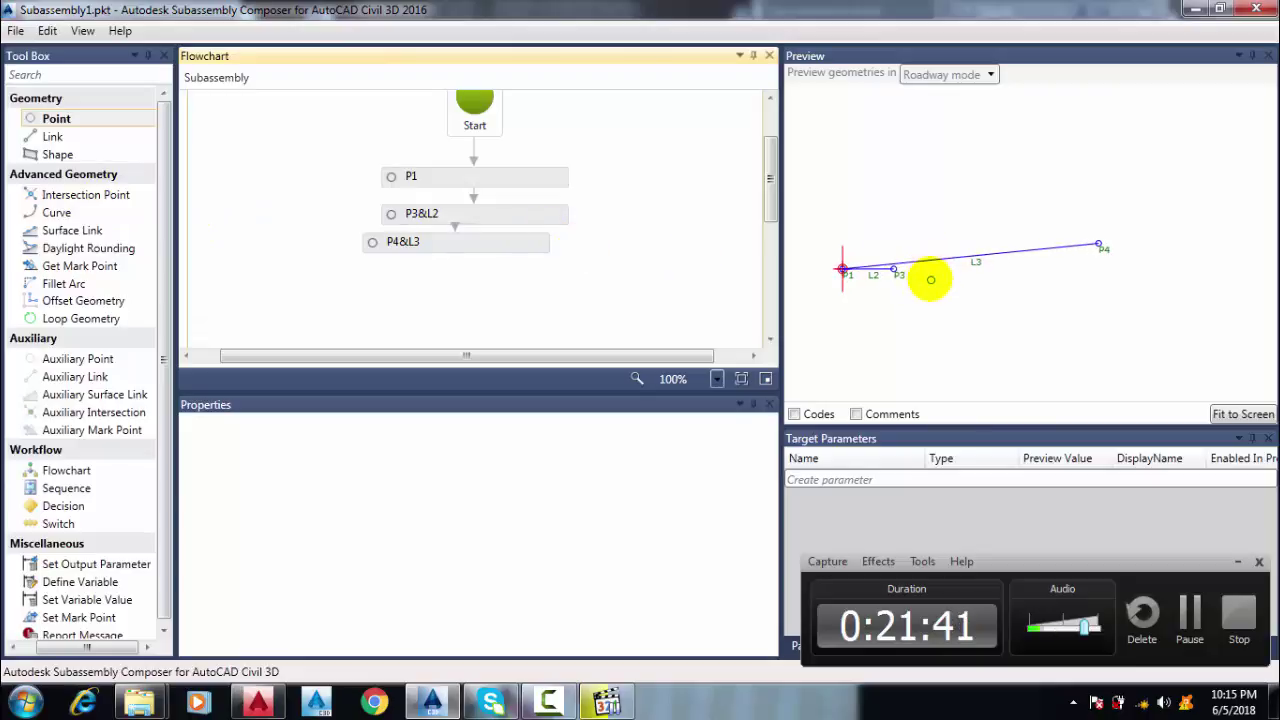
pyautogui.click(467, 250)
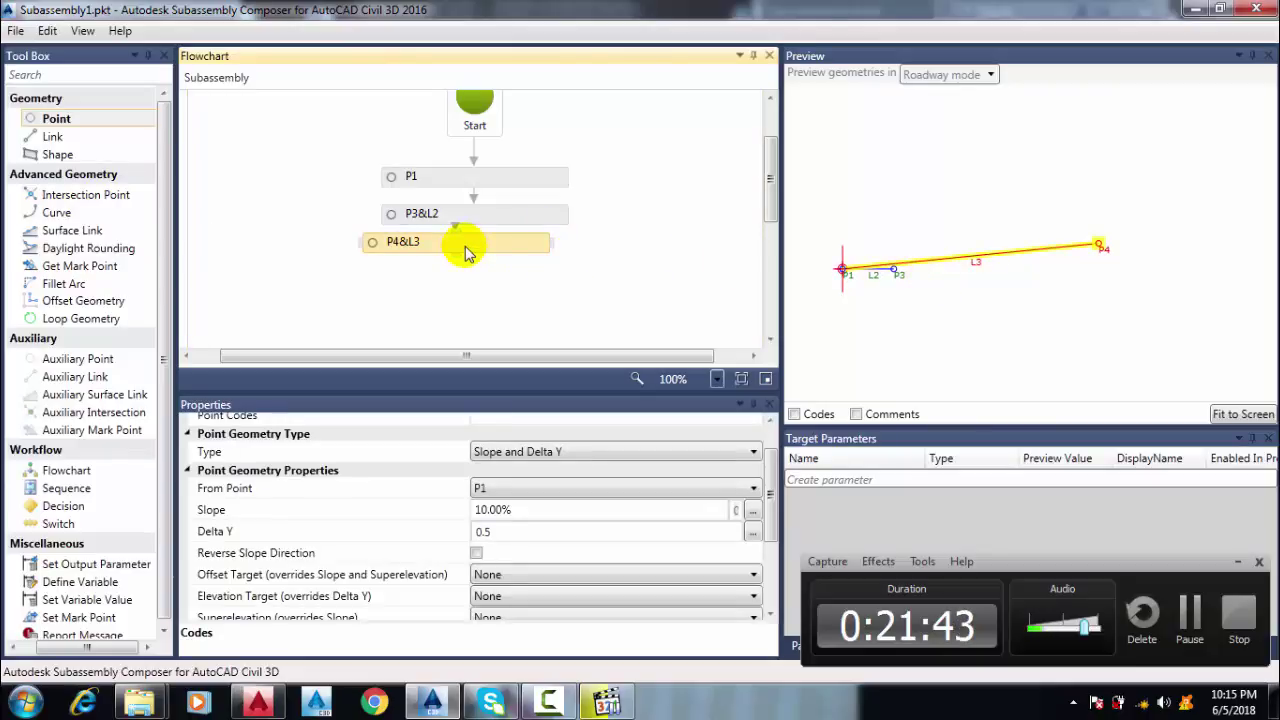